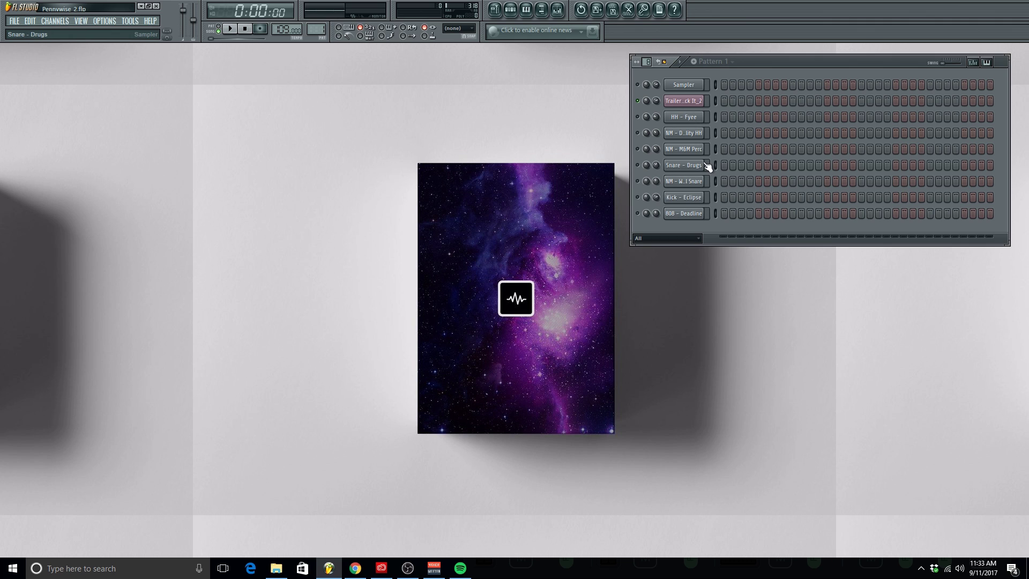
Audition the trailer music sample in Edison on the Master mixer track, and close Edison
click(557, 9)
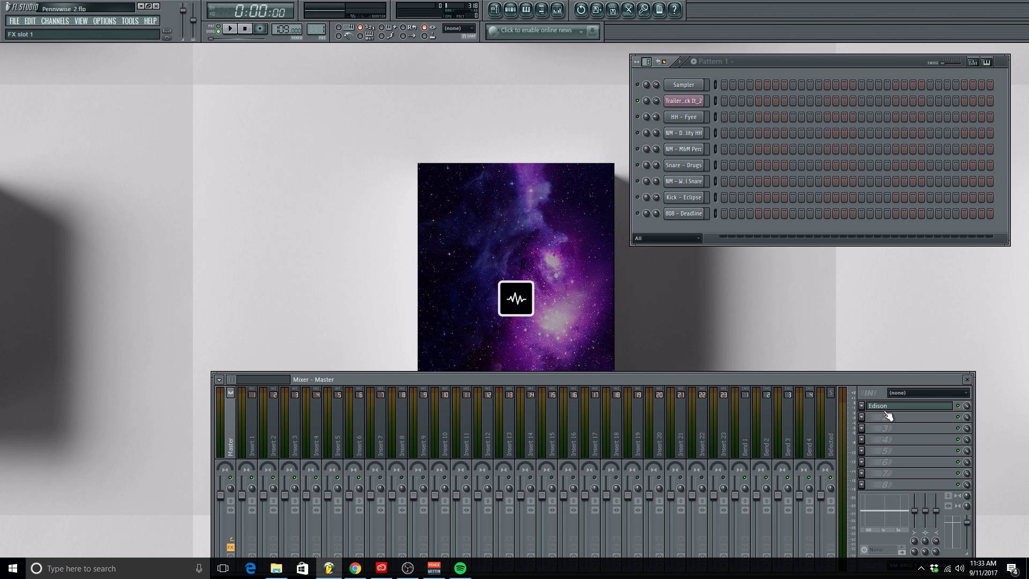
click(886, 408)
drag(412, 375, 393, 428)
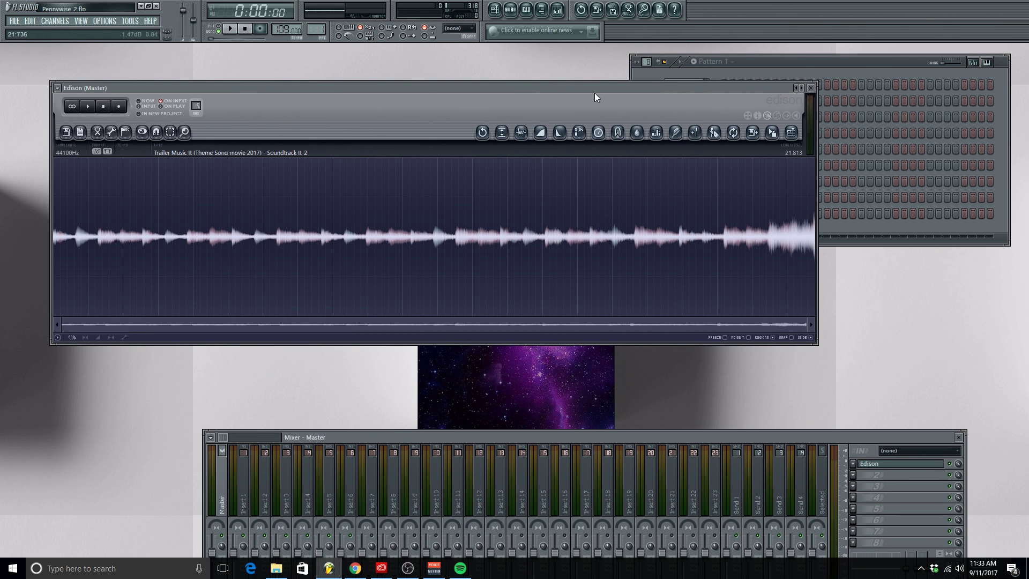
click(88, 106)
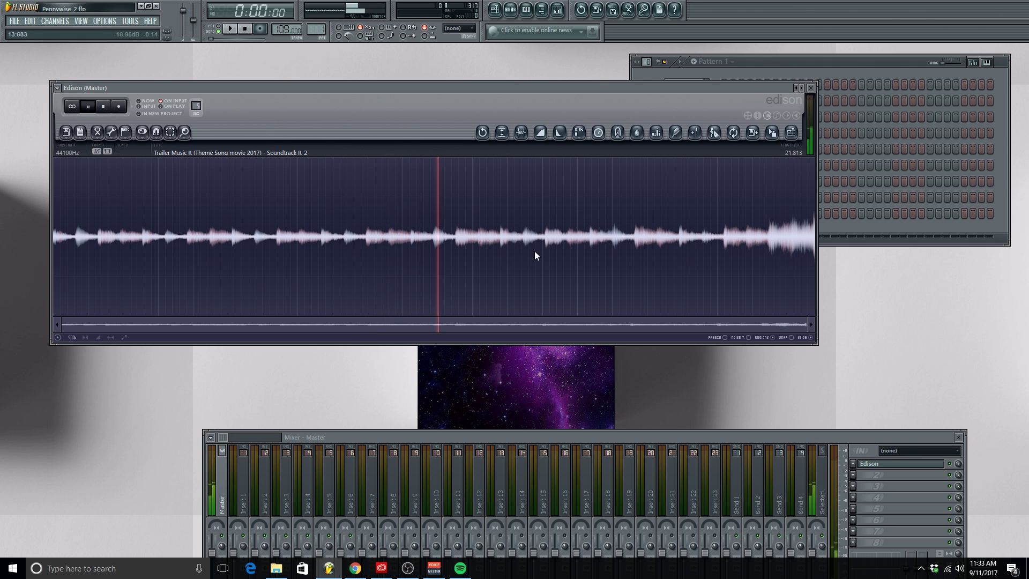
click(110, 108)
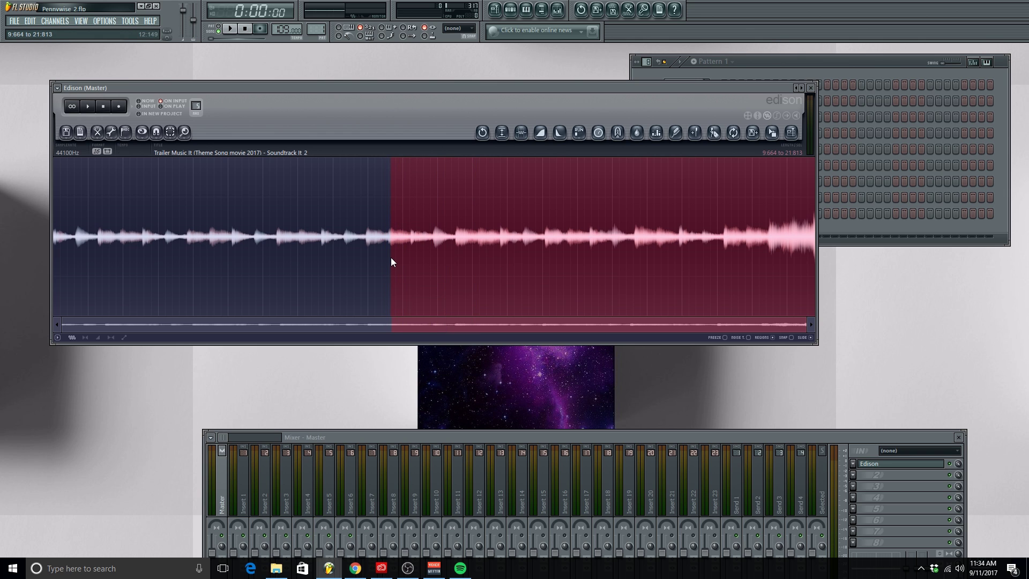
click(810, 87)
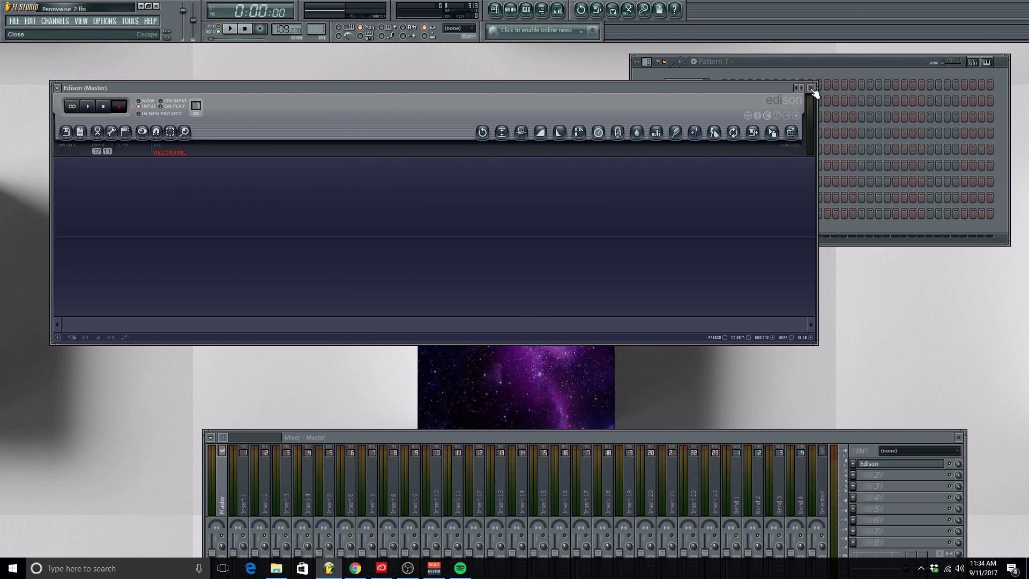
Show the playlist, open the channel settings of the trailer music clip on Track 1, and play the clip
click(510, 9)
click(495, 10)
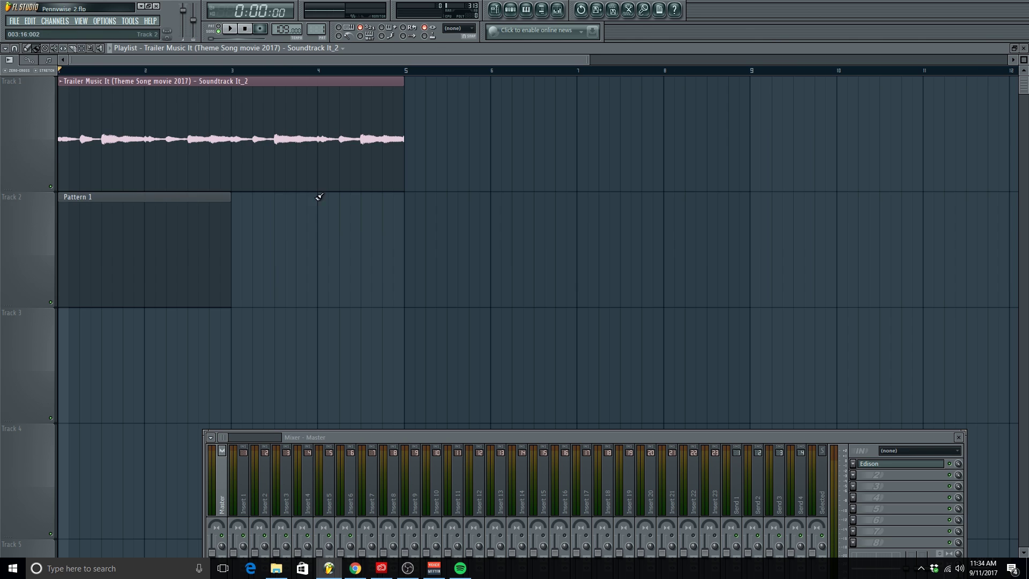
scroll(322, 201, up, 3)
scroll(305, 196, down, 6)
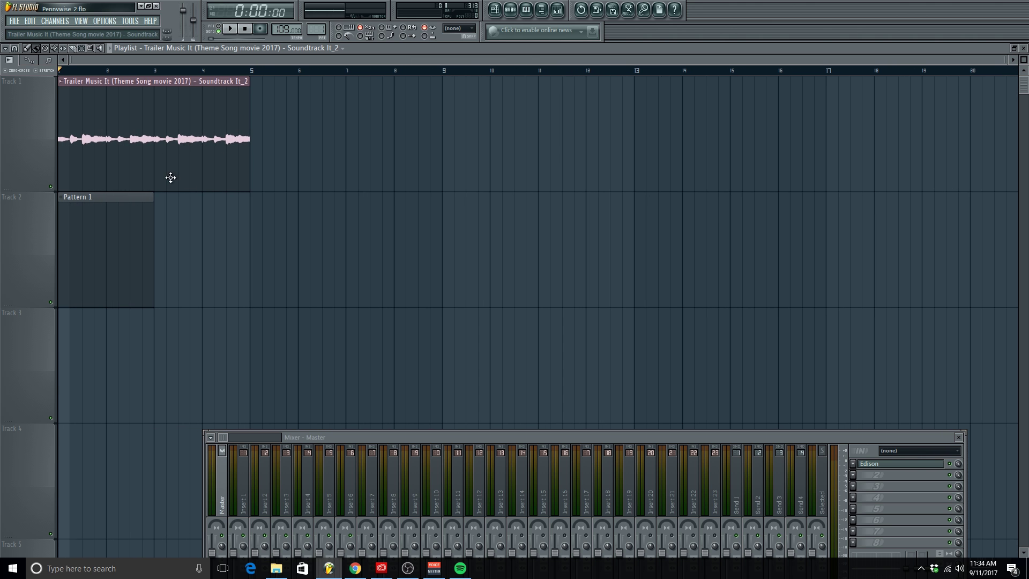
double_click(144, 114)
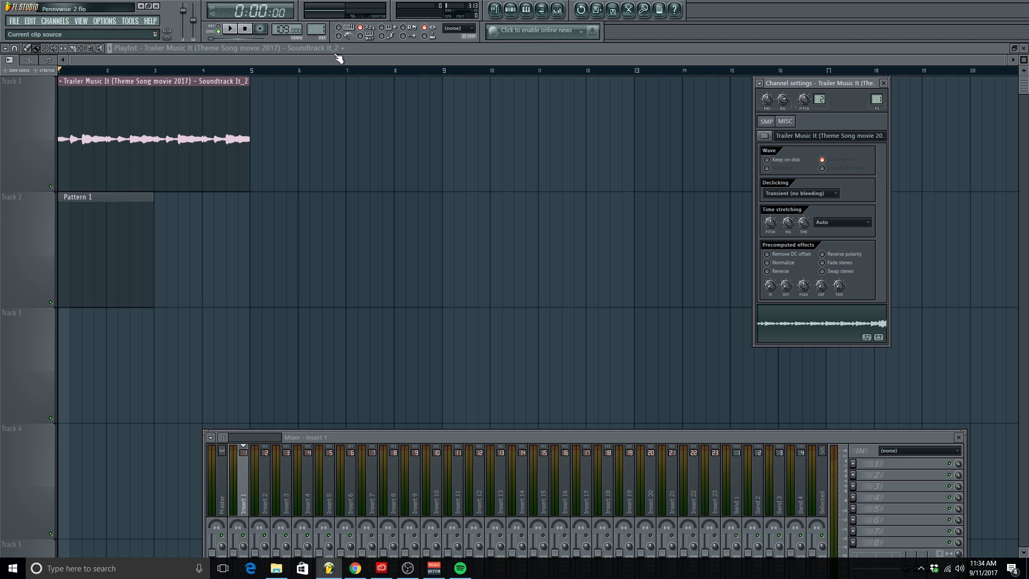
key(space)
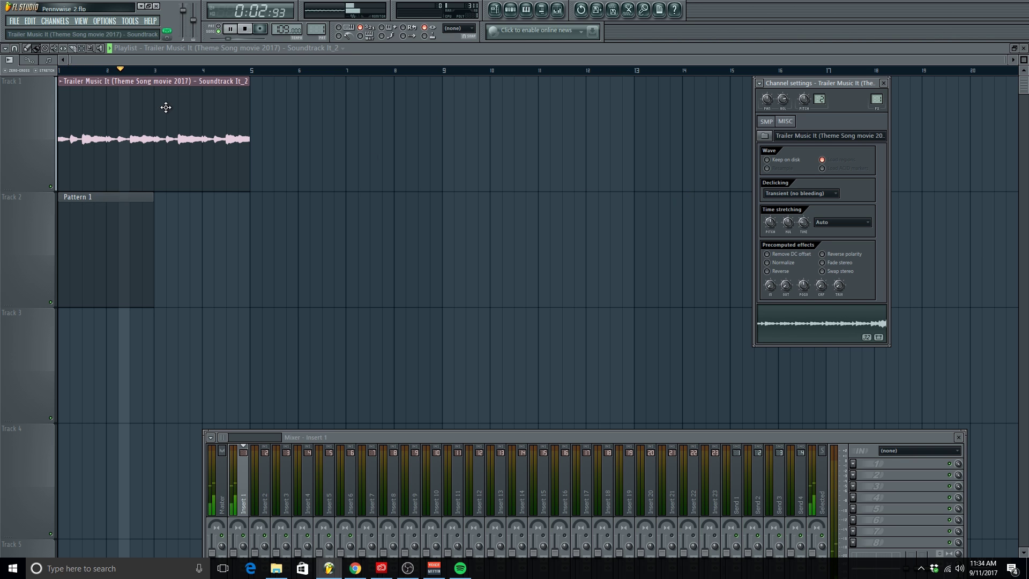
key(space)
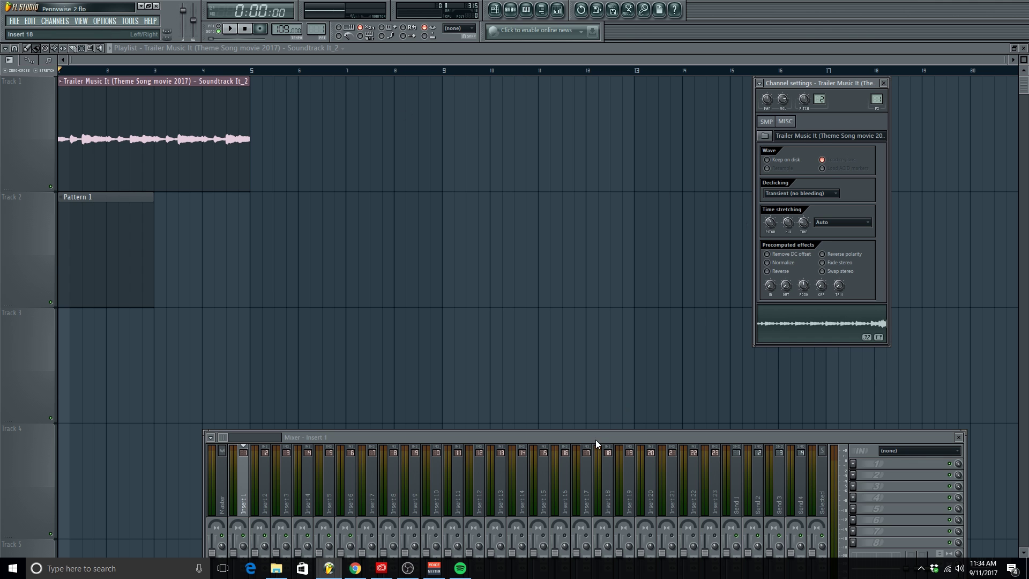
Play the clip with the mixer in view and link the trailer music channel to mixer track Insert 1
drag(596, 439, 585, 195)
key(space)
drag(346, 191, 341, 221)
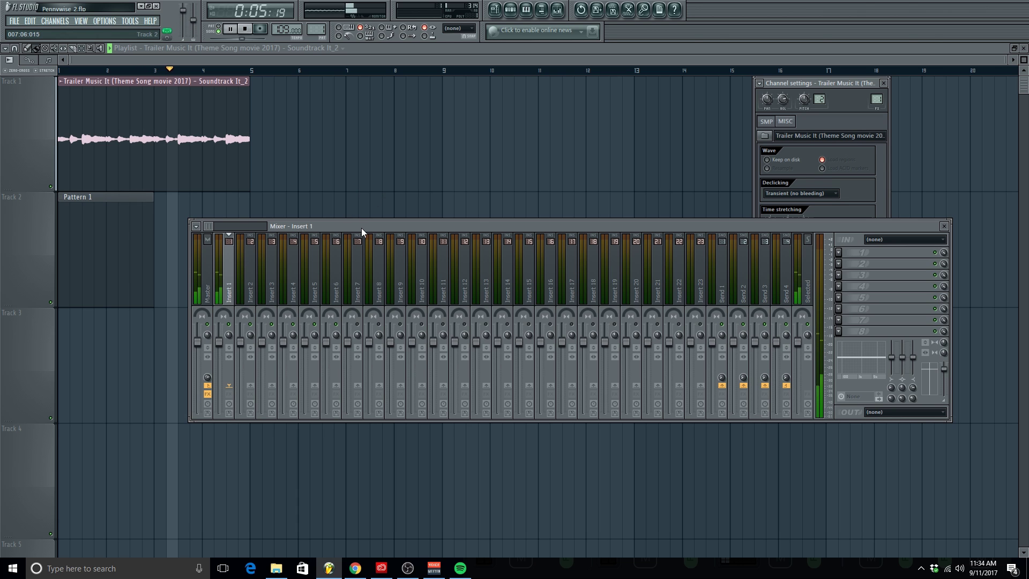
drag(361, 227, 358, 229)
key(space)
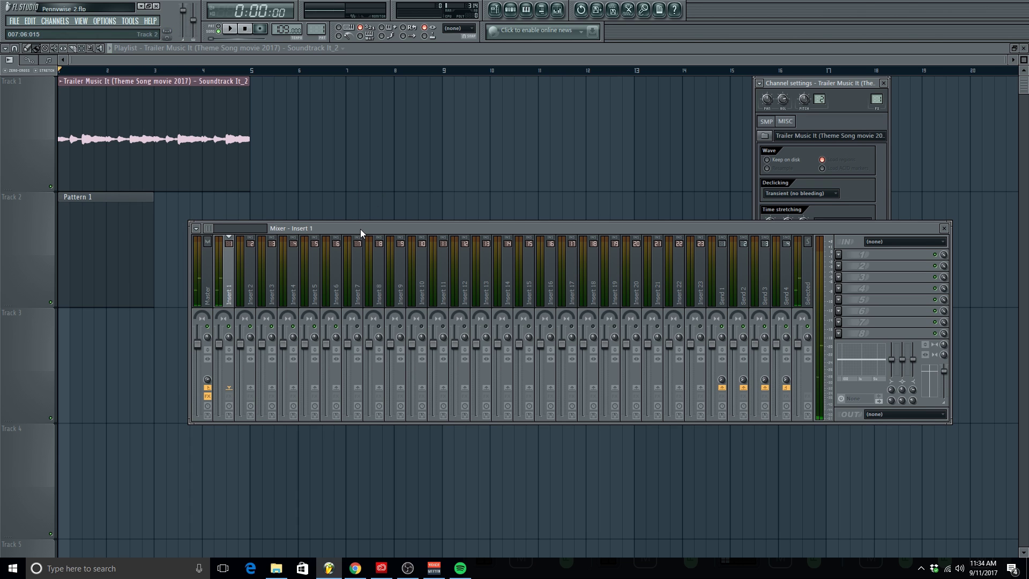
right_click(223, 281)
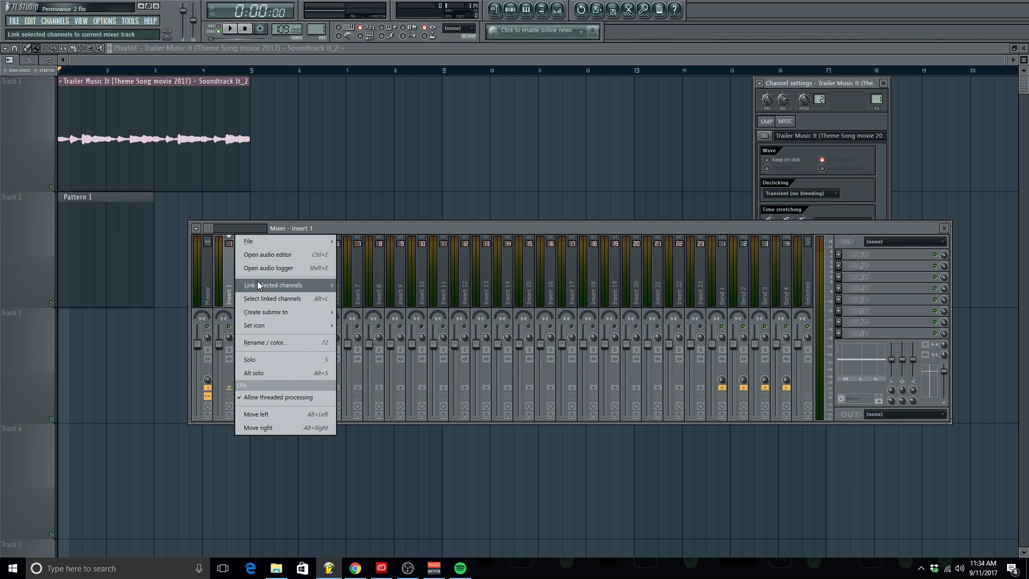
mouse_move(258, 281)
click(378, 282)
drag(459, 227, 464, 251)
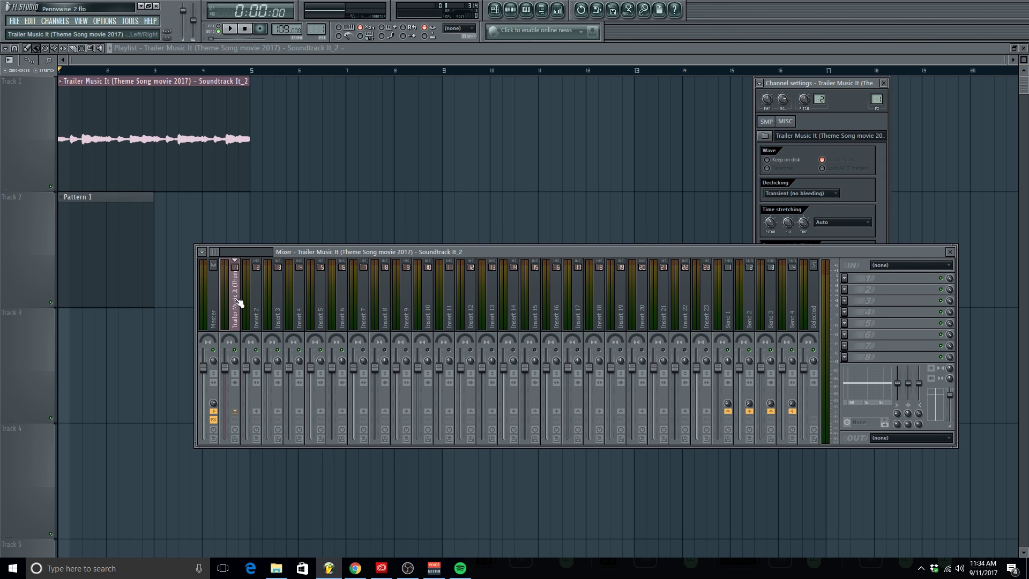
Show the channel rack and unsolo the trailer music channel to enable all channels
key(F6)
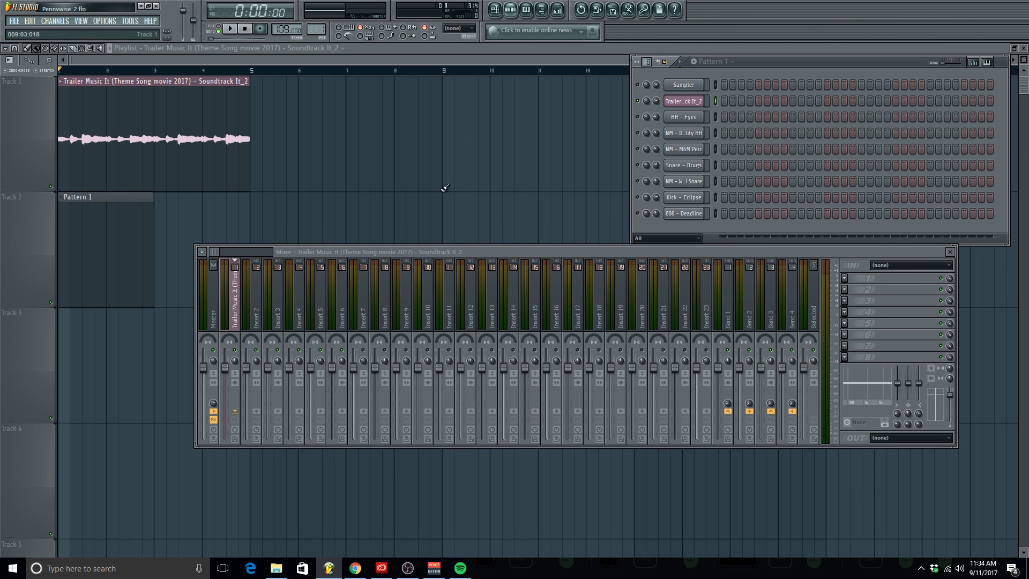
right_click(637, 100)
click(647, 106)
Load Gross Beat into the first effect slot of the trailer music track and switch it to the Gross Beat Bank preset
drag(482, 252, 484, 371)
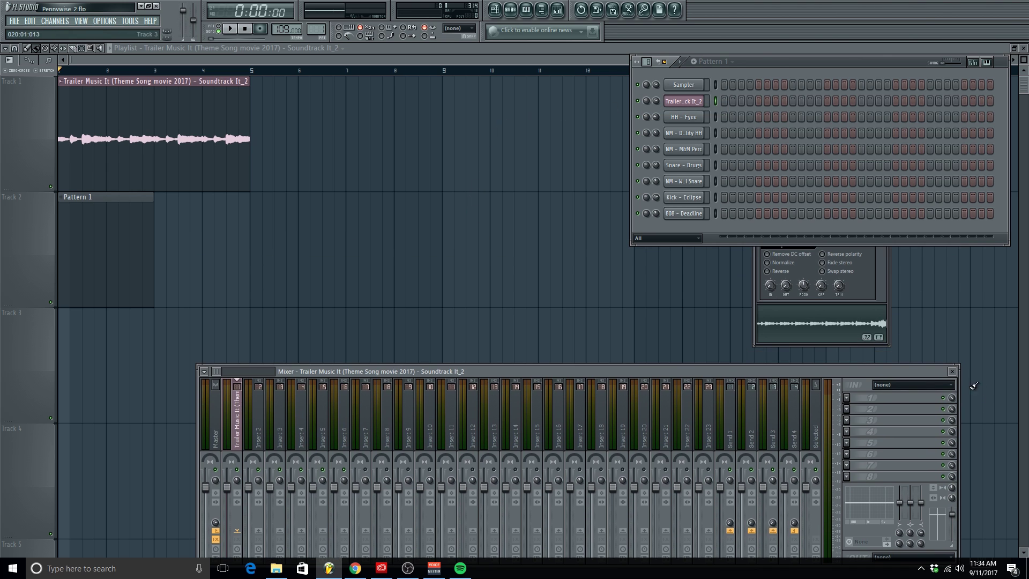
click(853, 401)
click(64, 315)
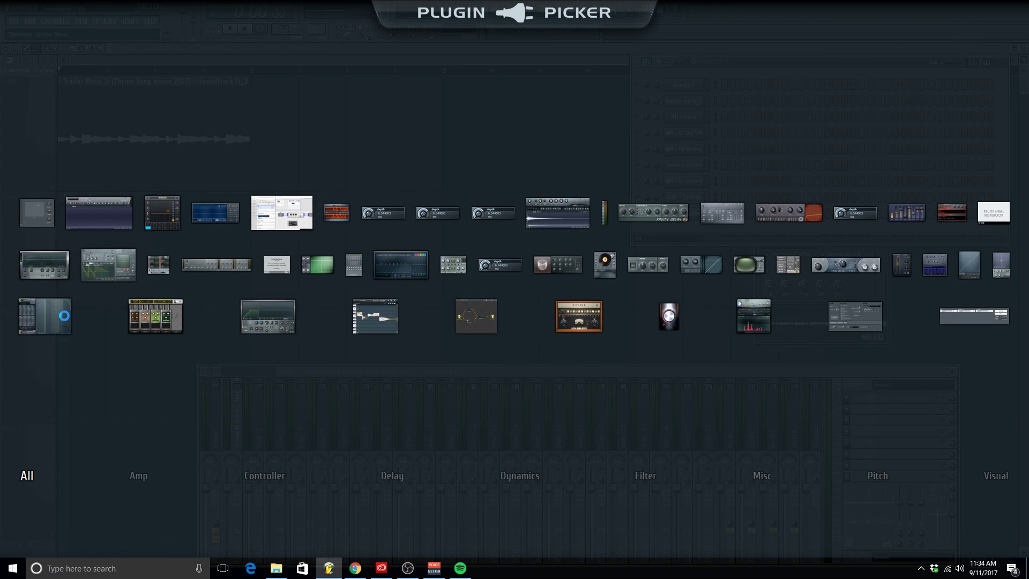
click(721, 105)
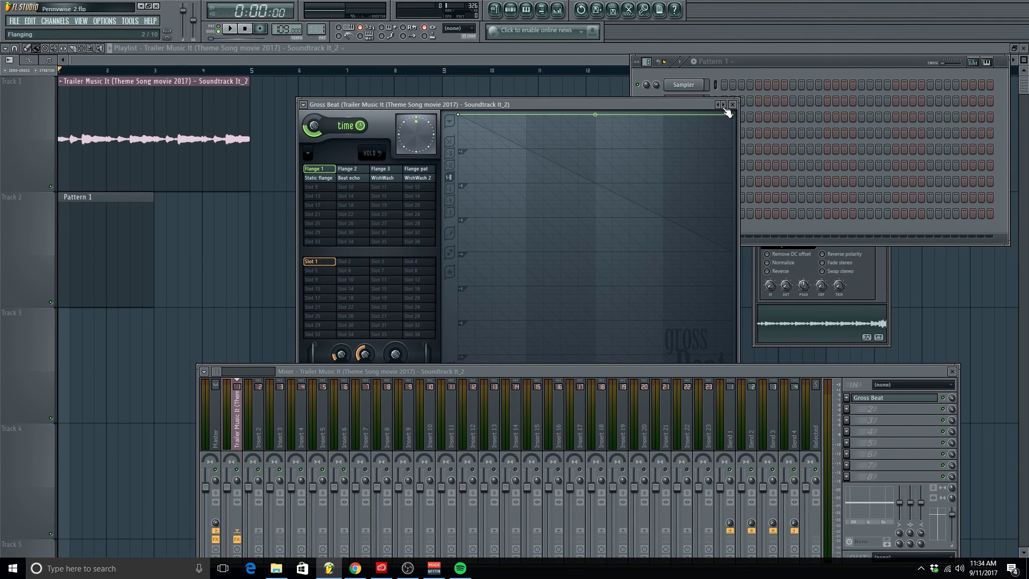
During playback, try the Let It Run time slot in Gross Beat and settle on the UZIUZIUZI slot
key(space)
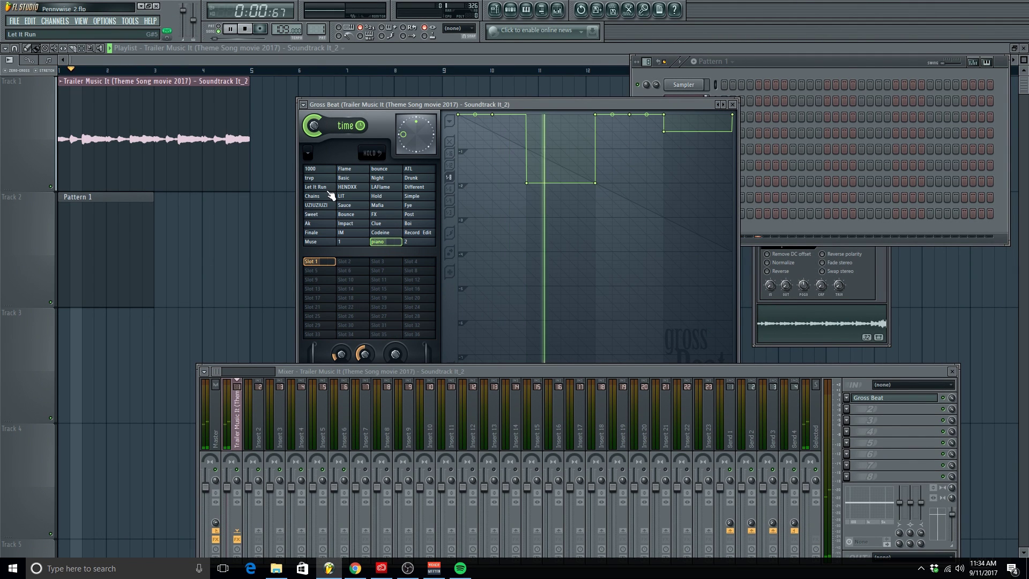
click(319, 186)
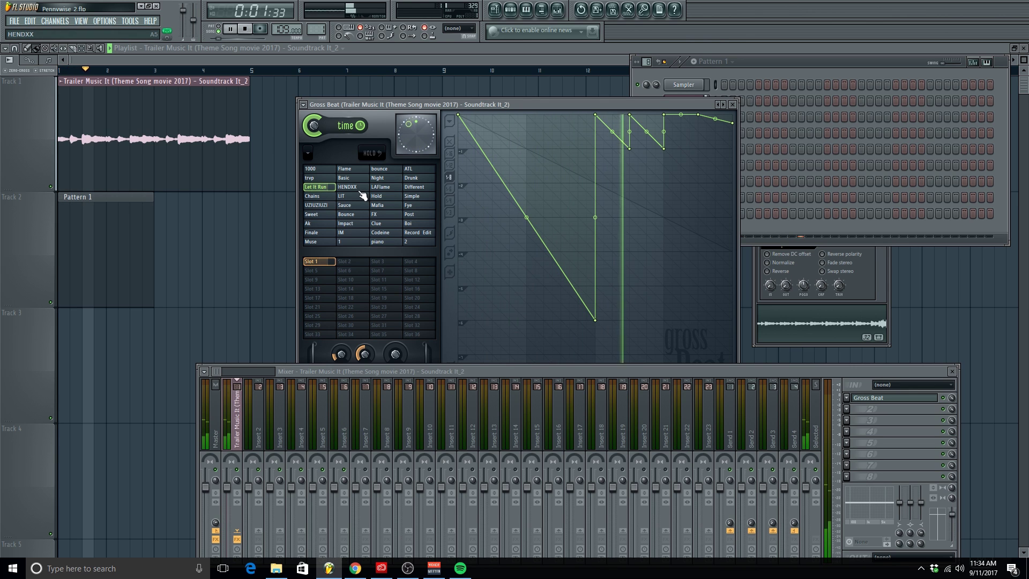
click(321, 206)
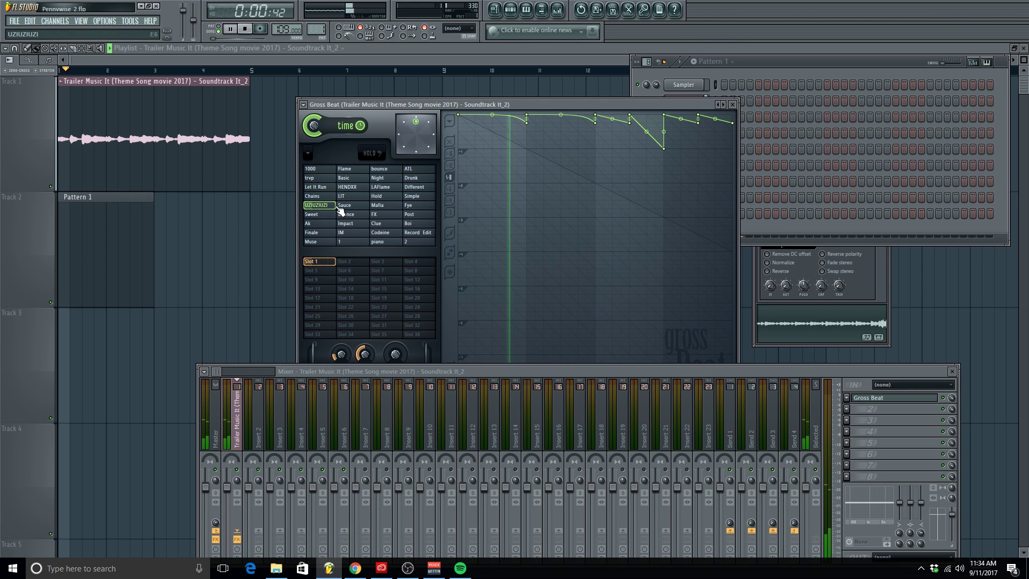
Delete the first dip point from the UZIUZIUZI time envelope and listen to the modified pattern
right_click(527, 122)
click(548, 143)
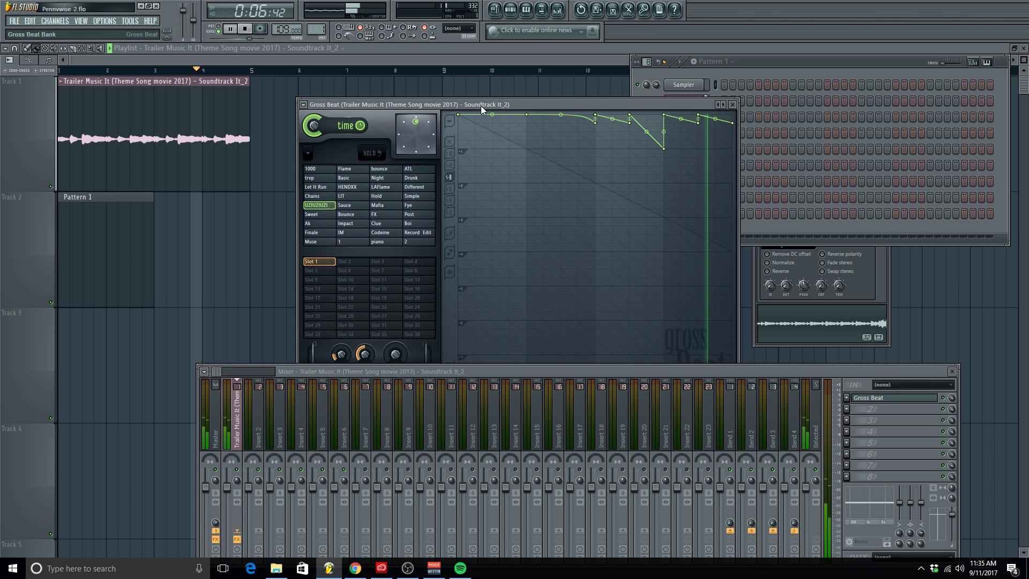
drag(481, 105, 467, 82)
key(space)
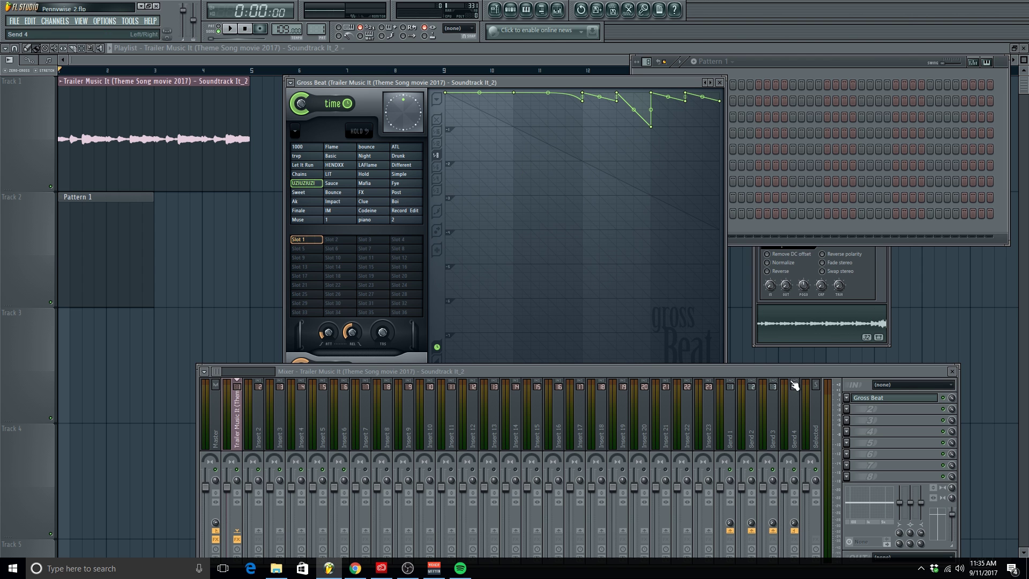
Add Fruity Parametric EQ 2 to the second effect slot, cutting the lows with bands 1 and 2 and boosting bands 5 and 6
click(853, 410)
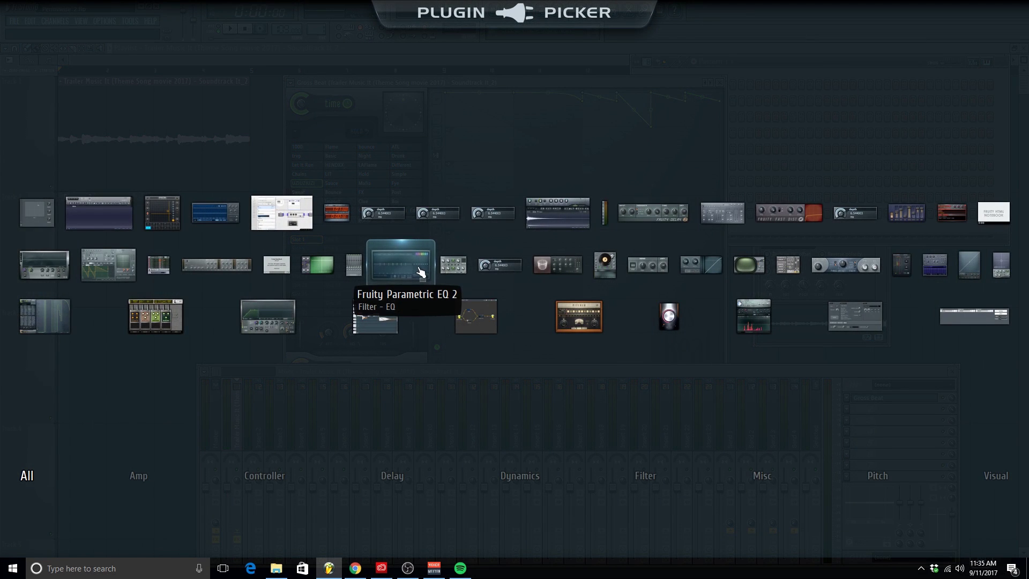
click(416, 265)
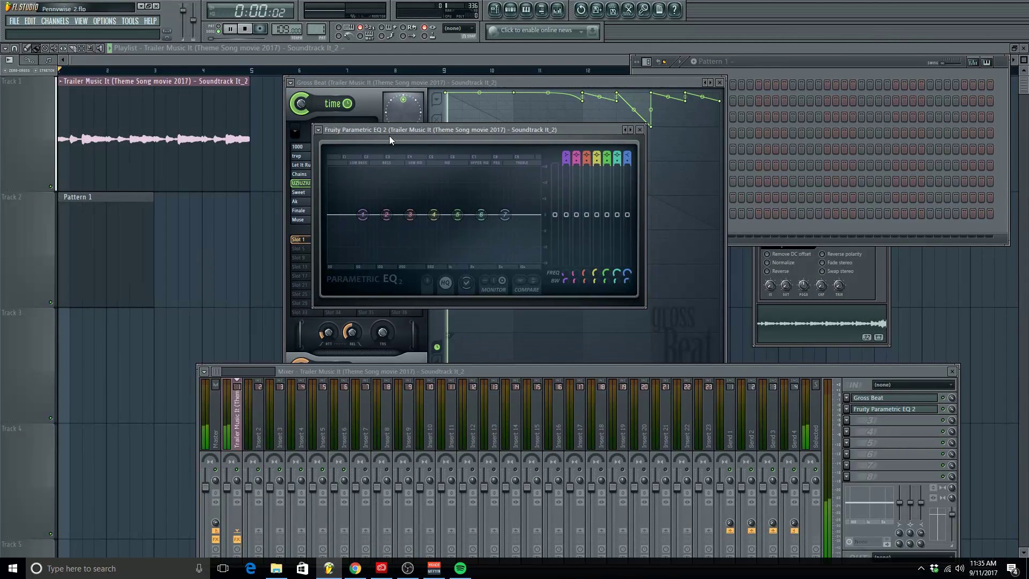
drag(363, 214, 405, 261)
drag(566, 160, 566, 145)
drag(386, 215, 510, 237)
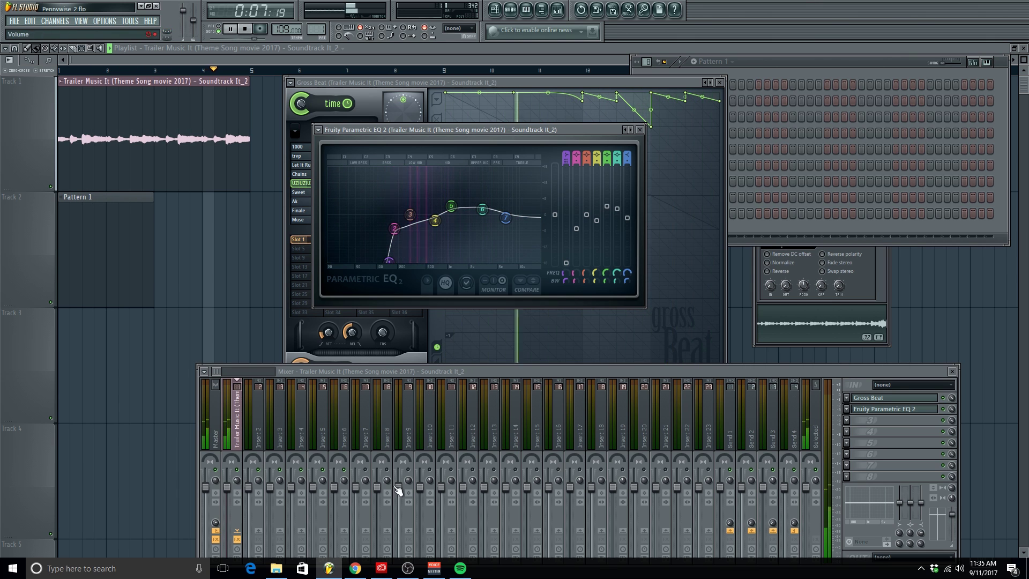
key(space)
Load the Decapitator VST plugin into the third effect slot of the trailer music track
click(852, 421)
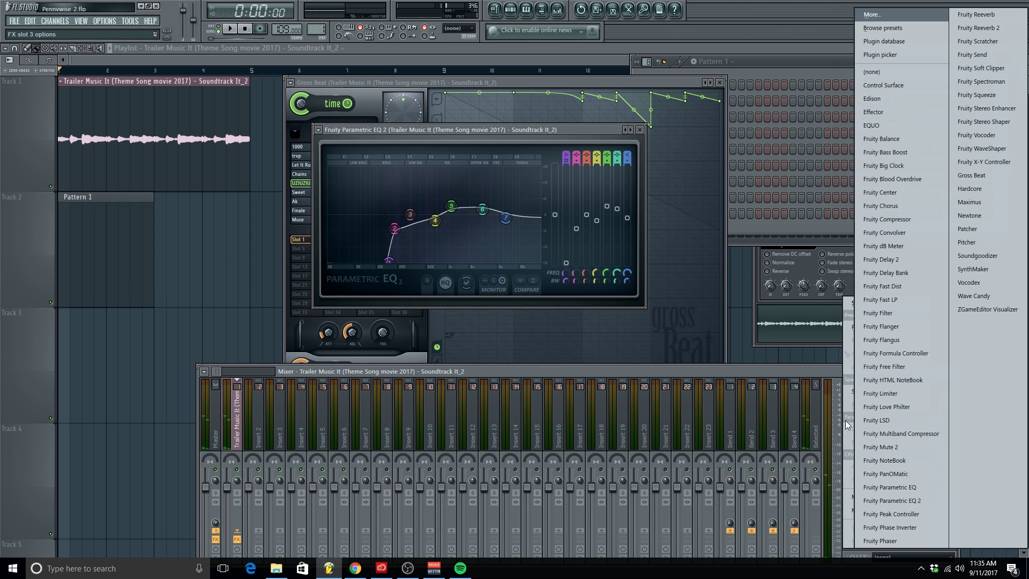
mouse_move(884, 303)
click(911, 16)
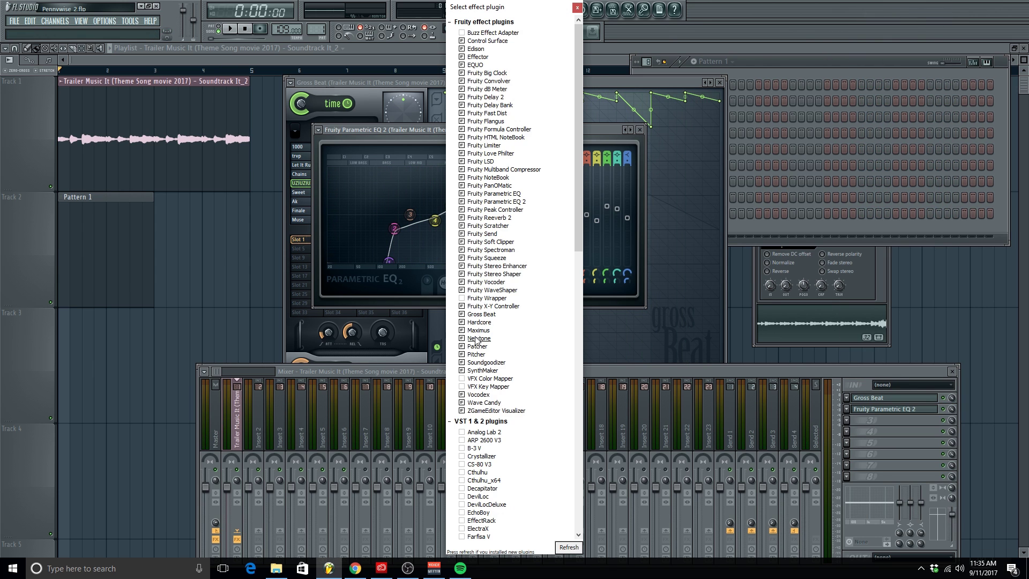
scroll(477, 337, down, 15)
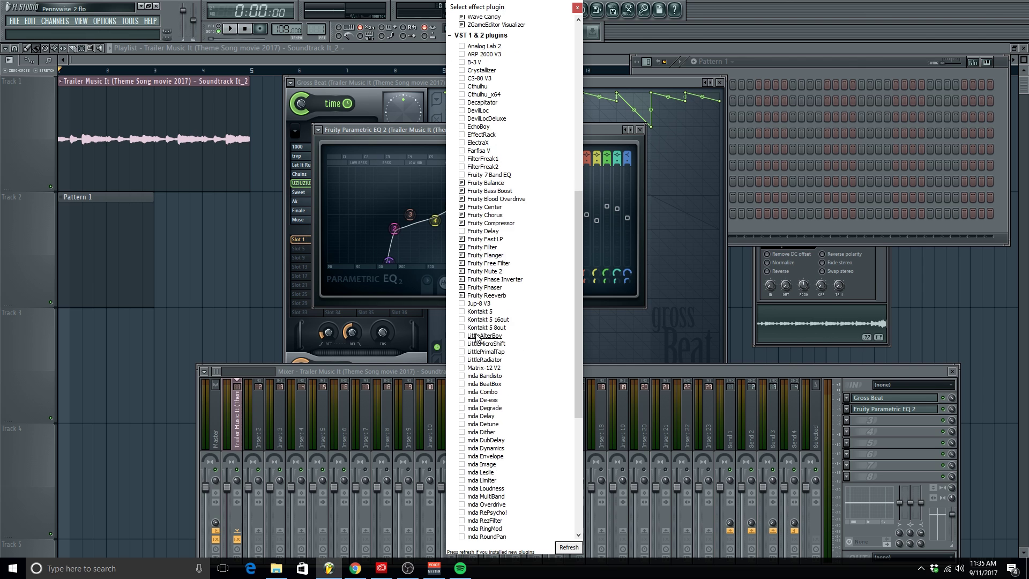
double_click(478, 103)
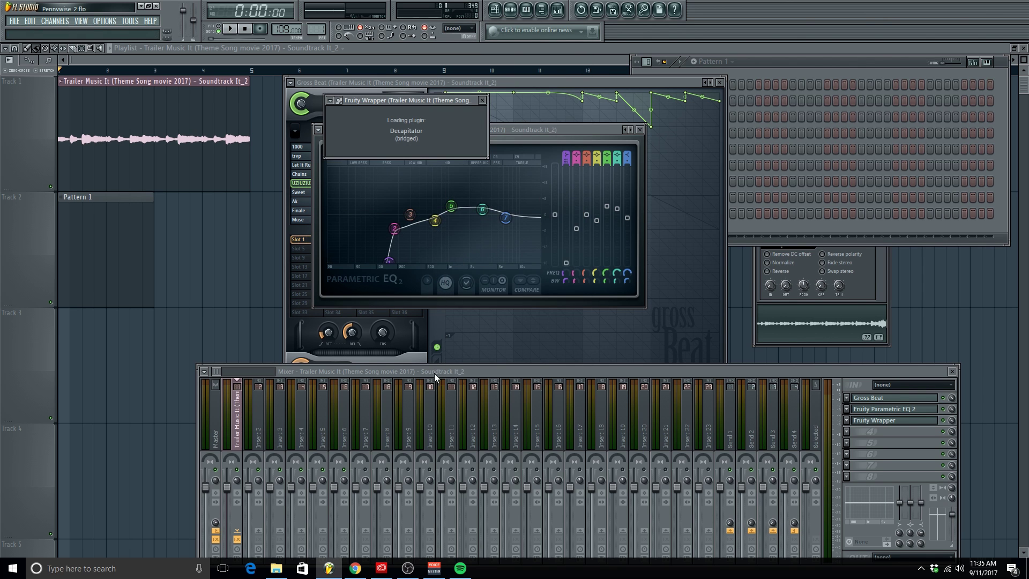
Load the DarkDrive preset in Decapitator and reduce its Drive amount
click(467, 118)
mouse_move(435, 109)
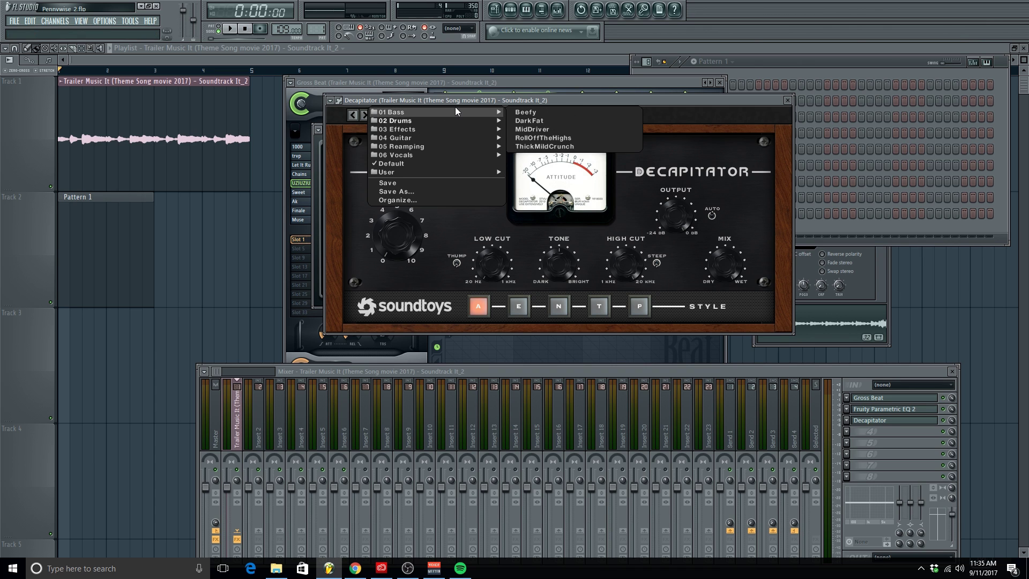
click(519, 123)
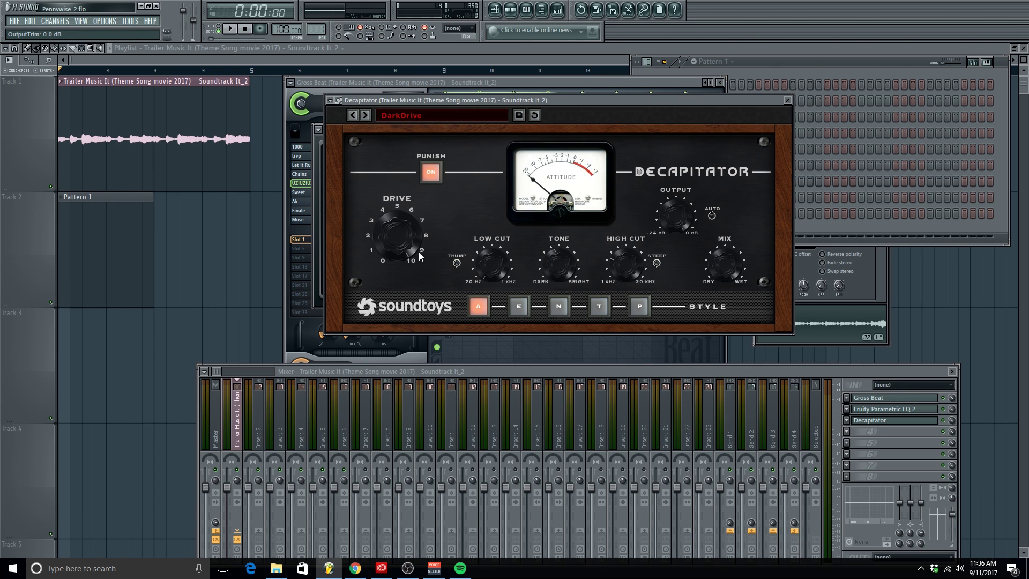
drag(398, 233, 397, 262)
Lower the trailer music track's mixer volume slightly during playback
key(space)
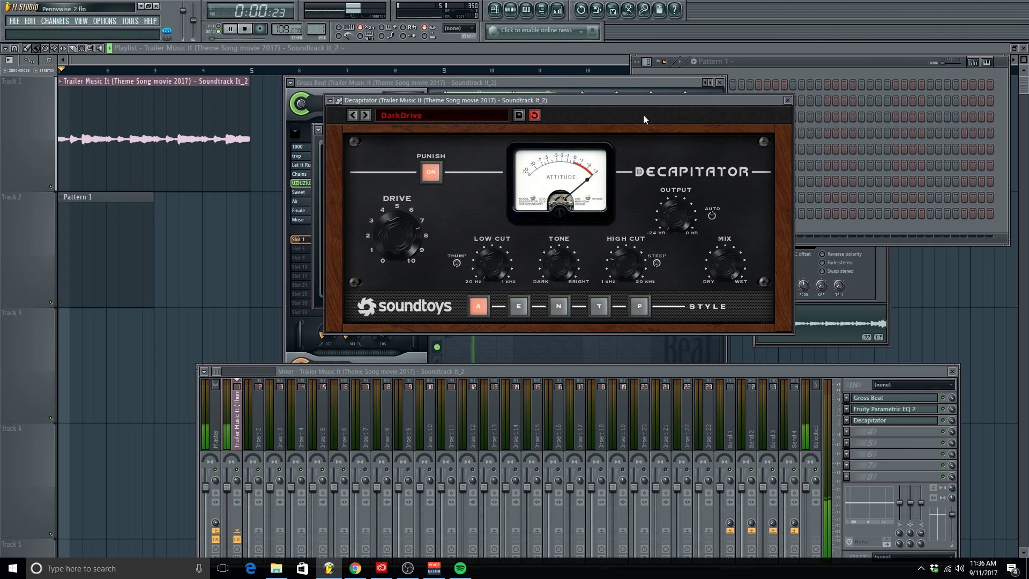
drag(515, 372, 561, 272)
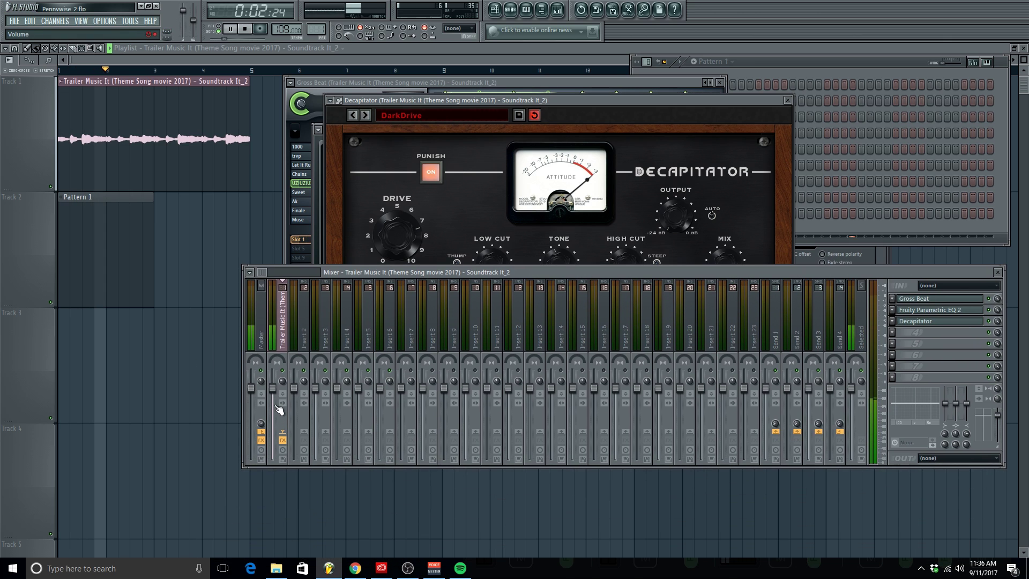
scroll(277, 407, down, 3)
drag(274, 404, 275, 407)
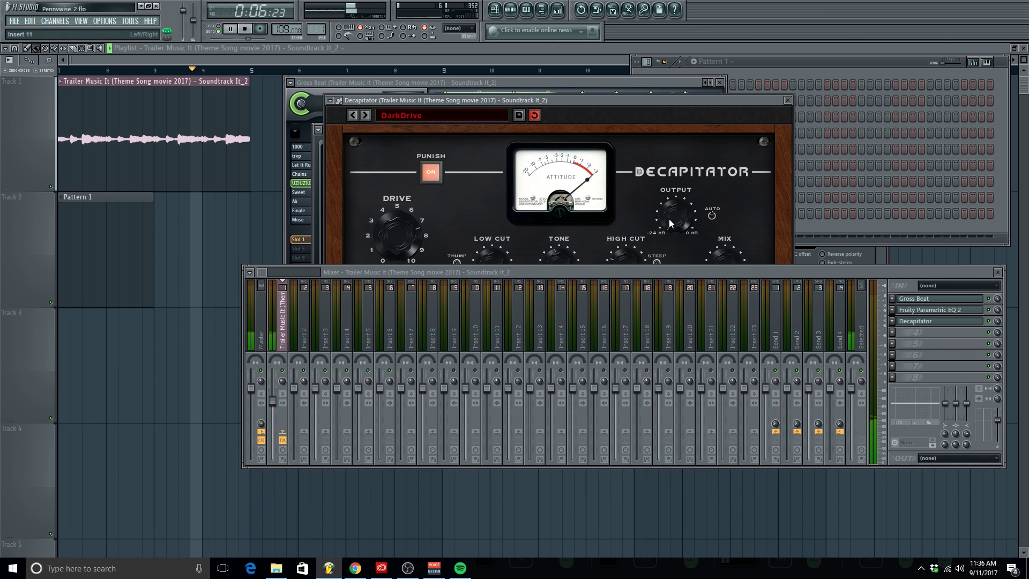
Stop playback and close the effect plugin windows and the mixer, leaving the playlist in view
drag(651, 272, 641, 326)
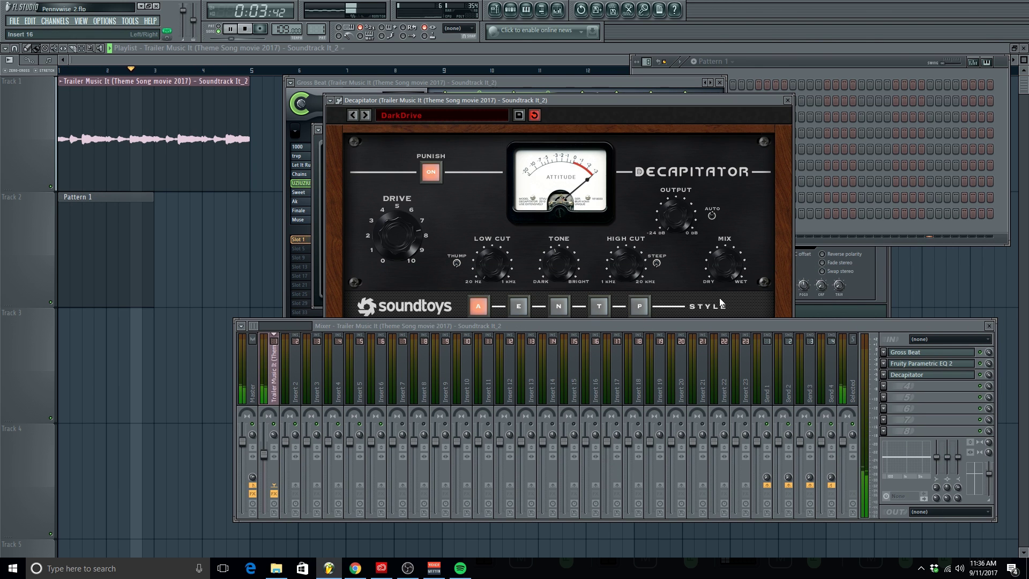
click(929, 283)
key(space)
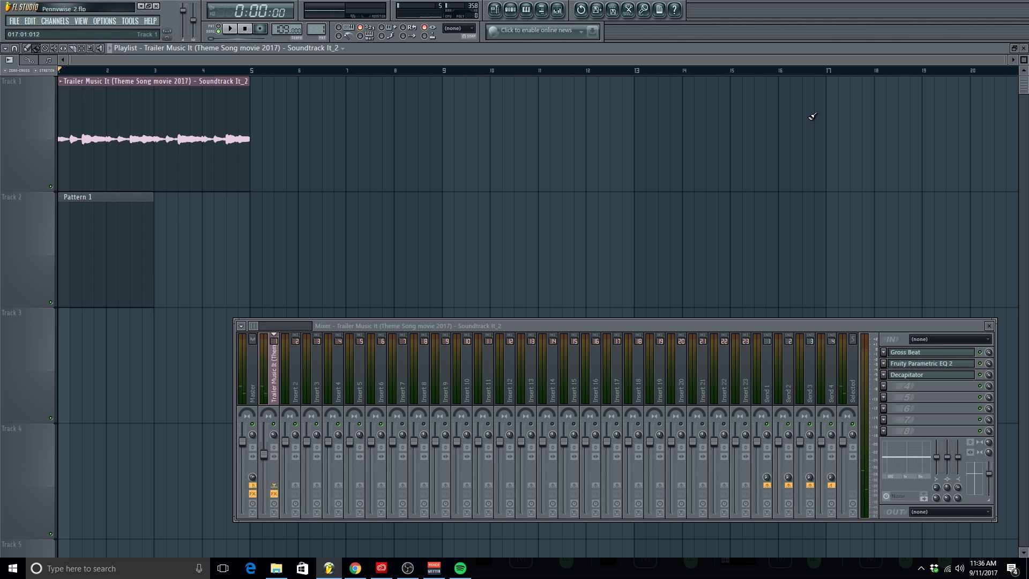
ctrl+scroll(598, 219, up, 4)
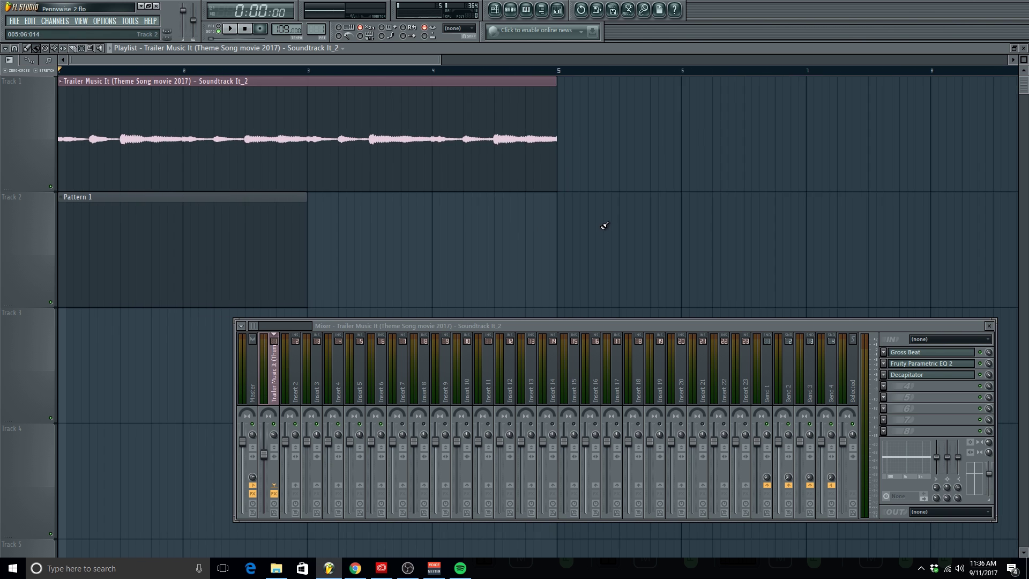
click(989, 326)
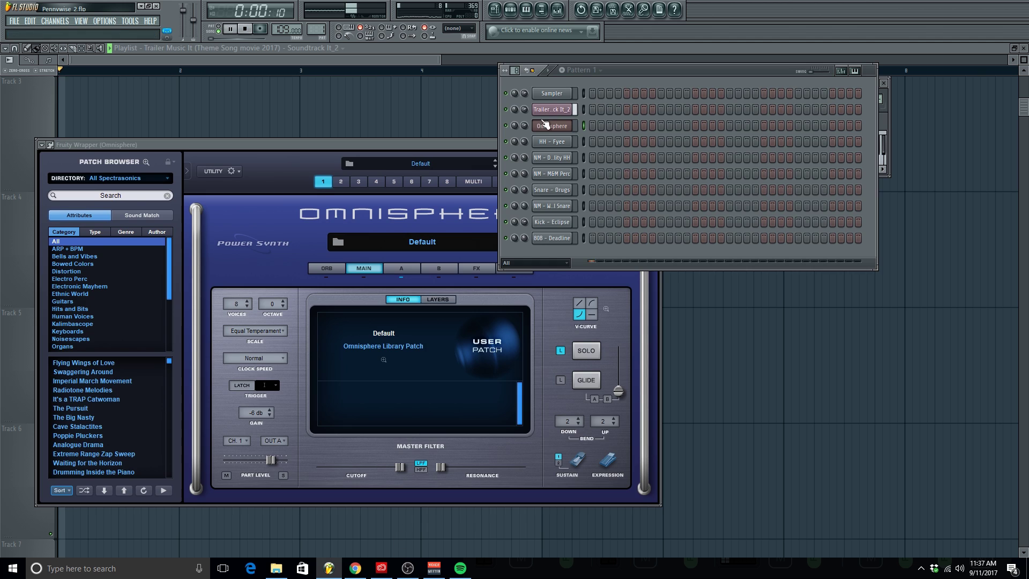
Set Omnisphere's patch browser to the User directory and open the Omnisphere channel's piano roll
key(space)
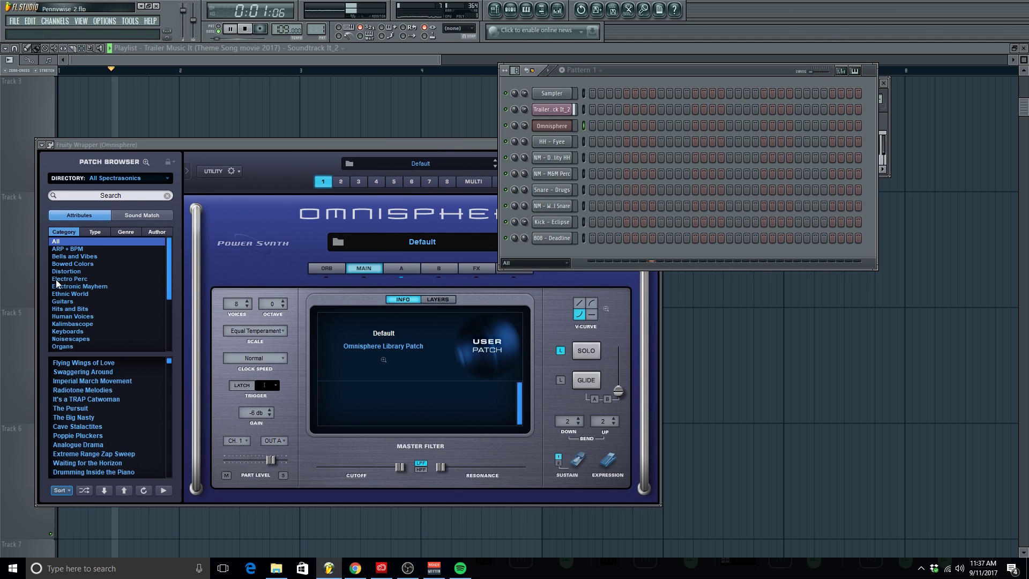
click(137, 182)
click(115, 411)
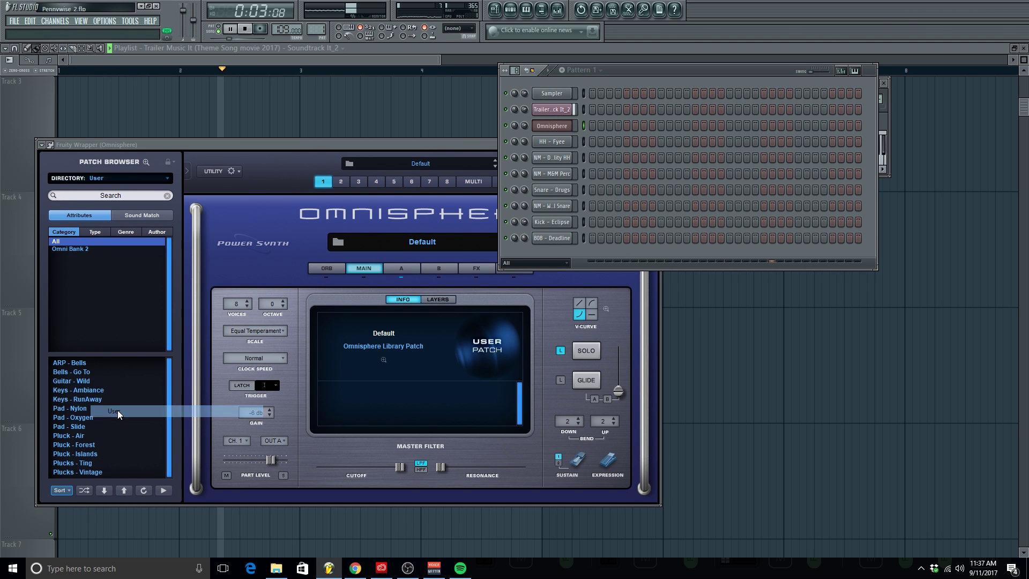
right_click(552, 130)
click(599, 127)
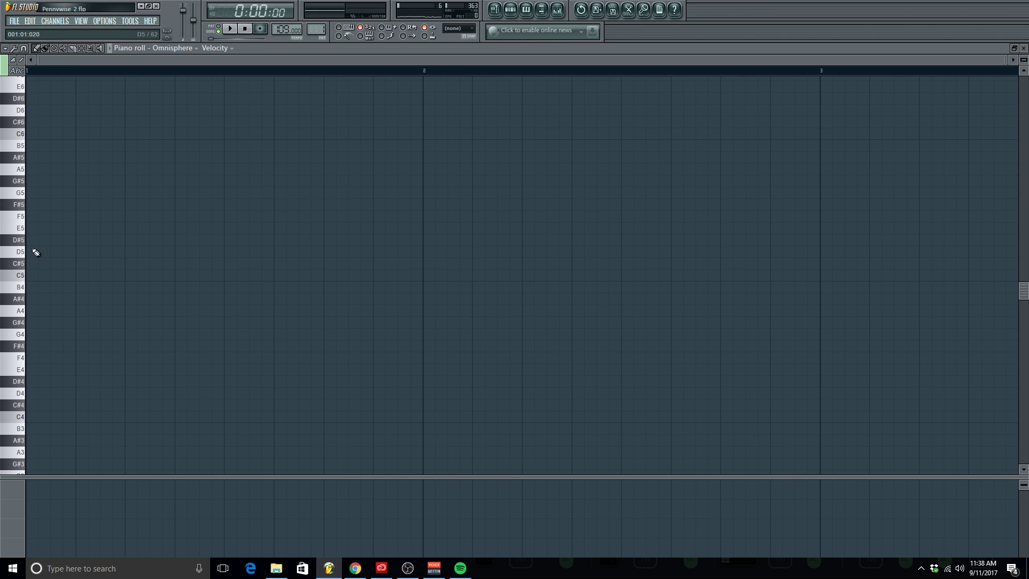
Audition piano roll keys around C6 and D6 against playback to find the melody's starting note
scroll(40, 204, up, 2)
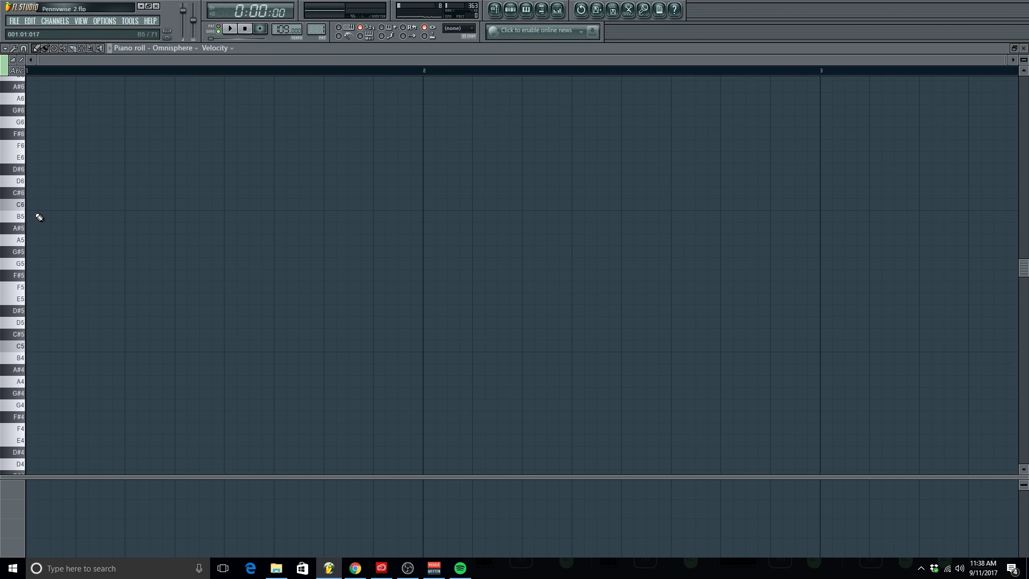
click(22, 205)
key(space)
click(23, 195)
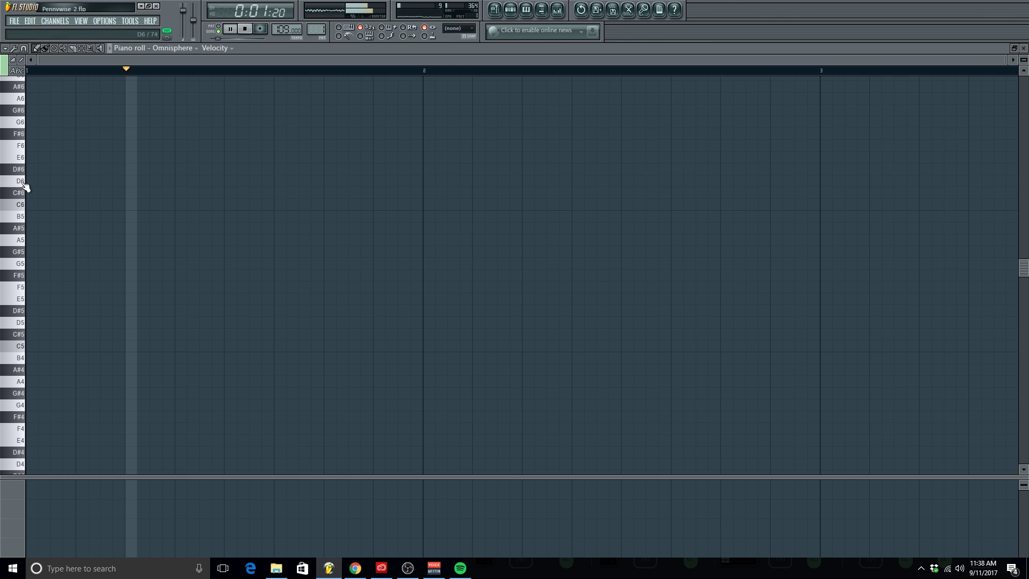
key(space)
key(space)
scroll(25, 190, up, 1)
key(space)
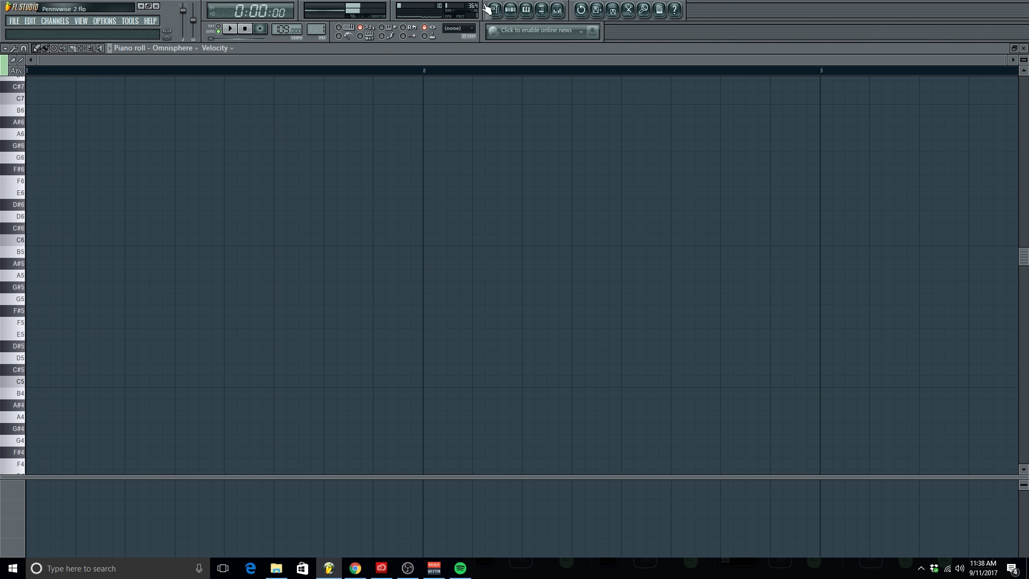
Link the selected trailer music and Omnisphere channels to mixer tracks 1 and 2, and lower the Omnisphere track's volume
click(510, 10)
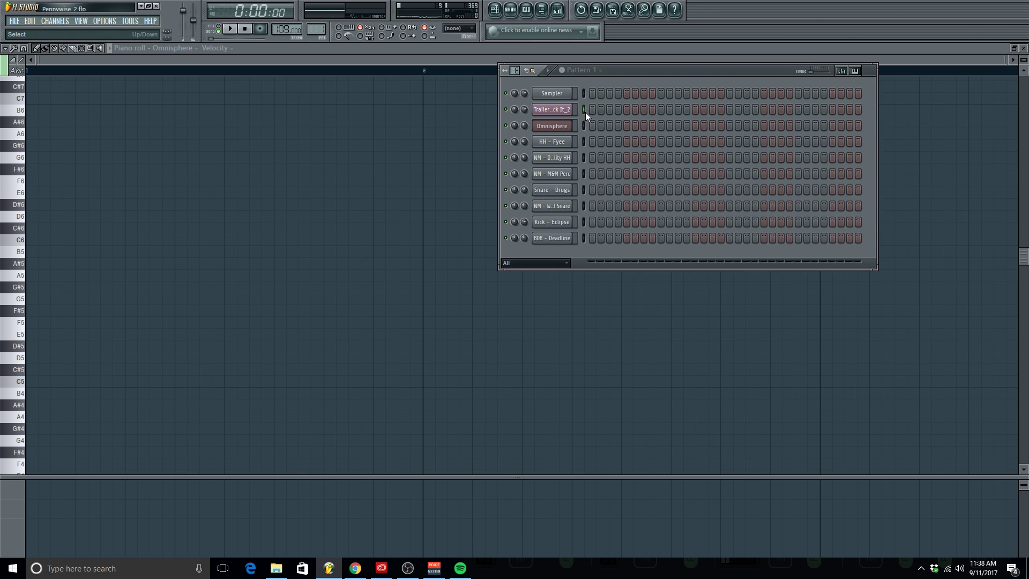
click(565, 12)
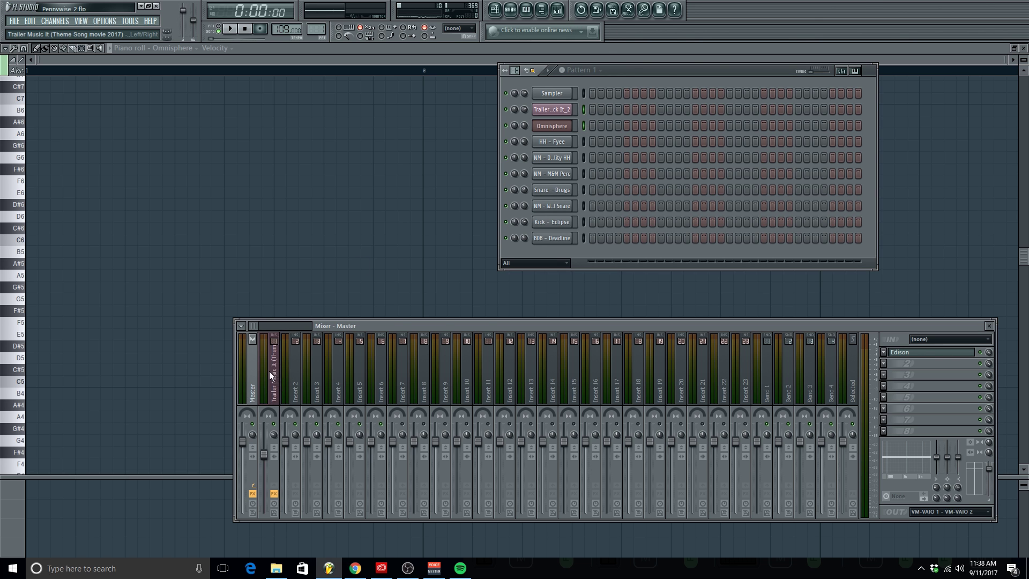
right_click(271, 375)
mouse_move(309, 383)
click(399, 397)
key(space)
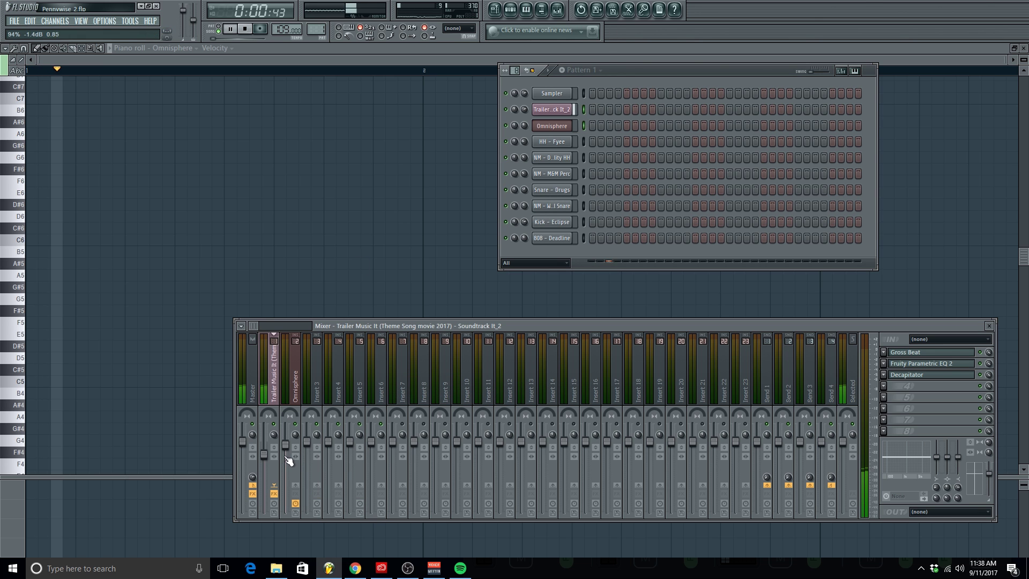
key(space)
Close the channel rack and mixer, and draw a D6 note spanning all of bar 1
key(F6)
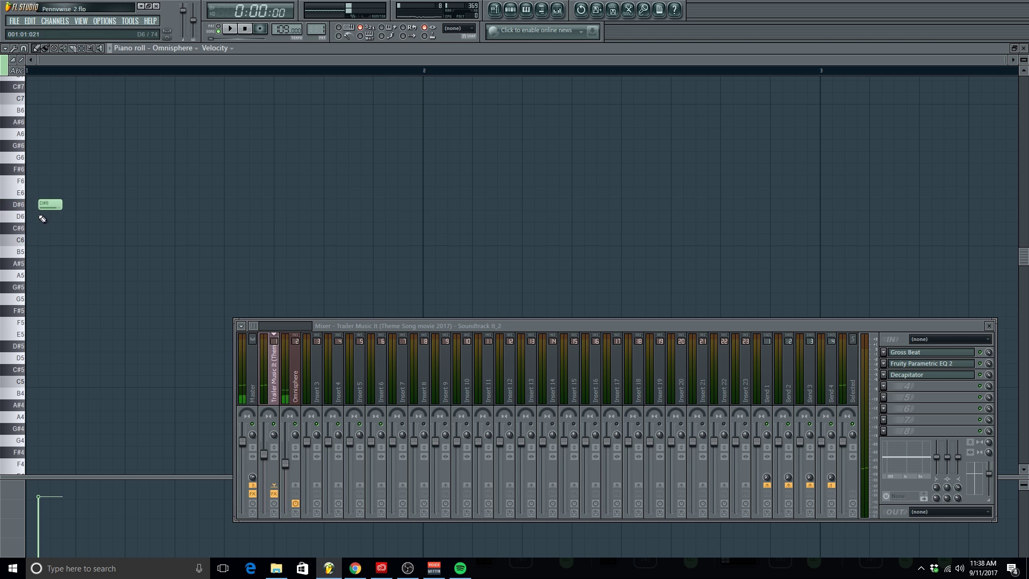
click(988, 326)
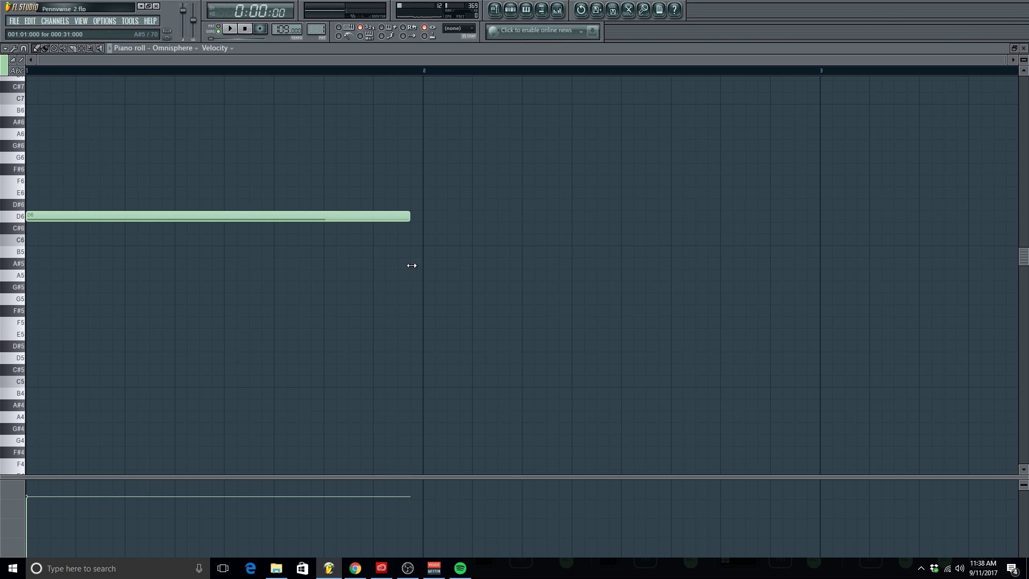
scroll(127, 290, down, 1)
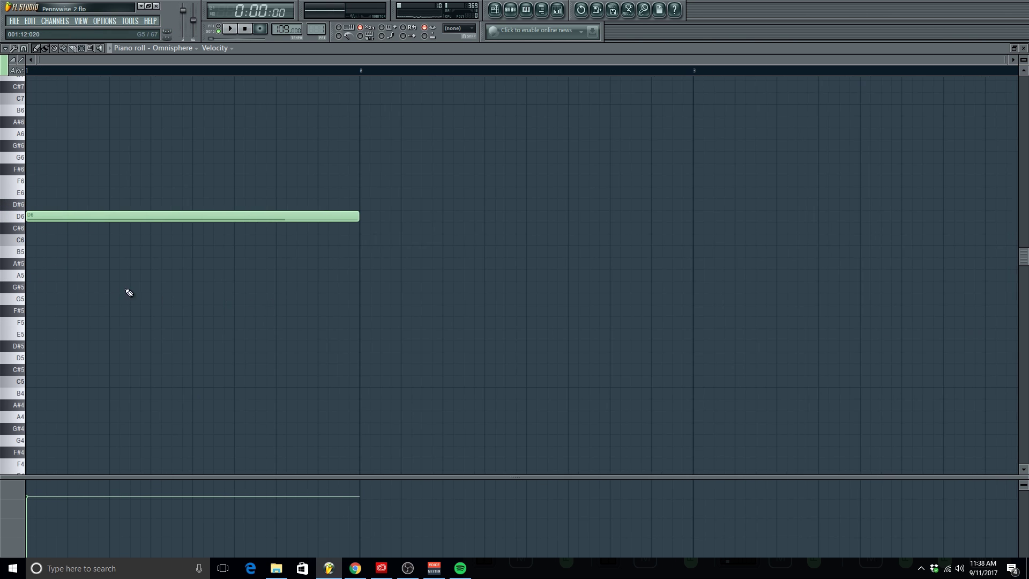
Add an E6 note at step 9 of bar 1, shortened to 23 steps
click(111, 196)
key(space)
key(space)
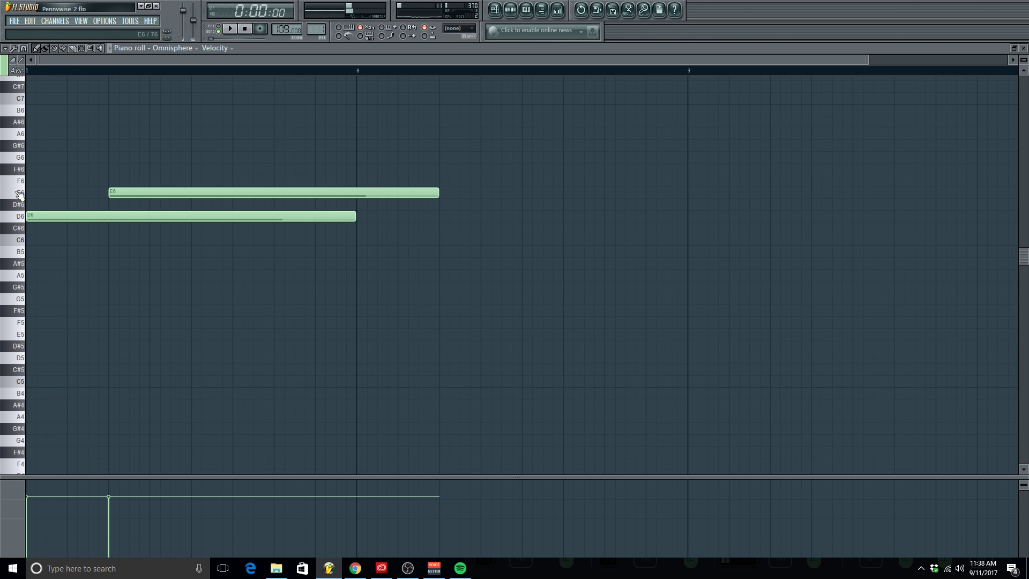
drag(439, 193, 353, 201)
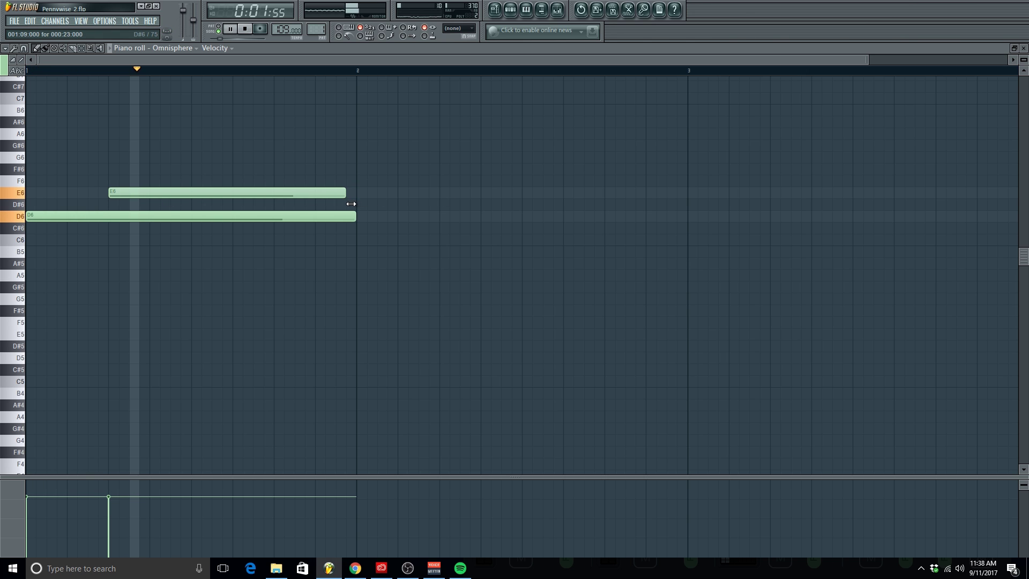
Add a B6 note from step 21 to the end of bar 1, and extend the E6 note to the bar's end
click(233, 98)
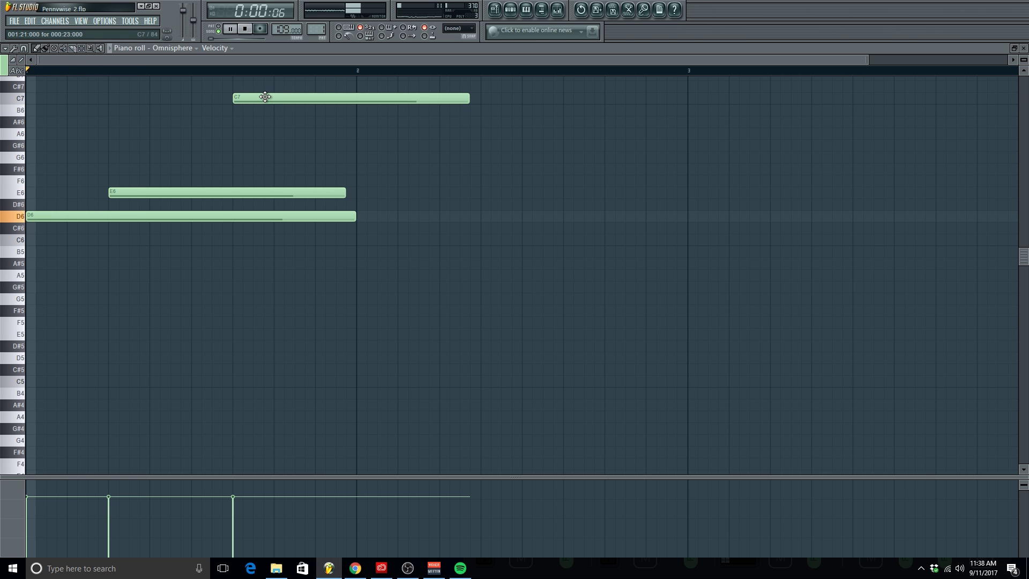
drag(265, 97, 265, 112)
drag(470, 112, 360, 116)
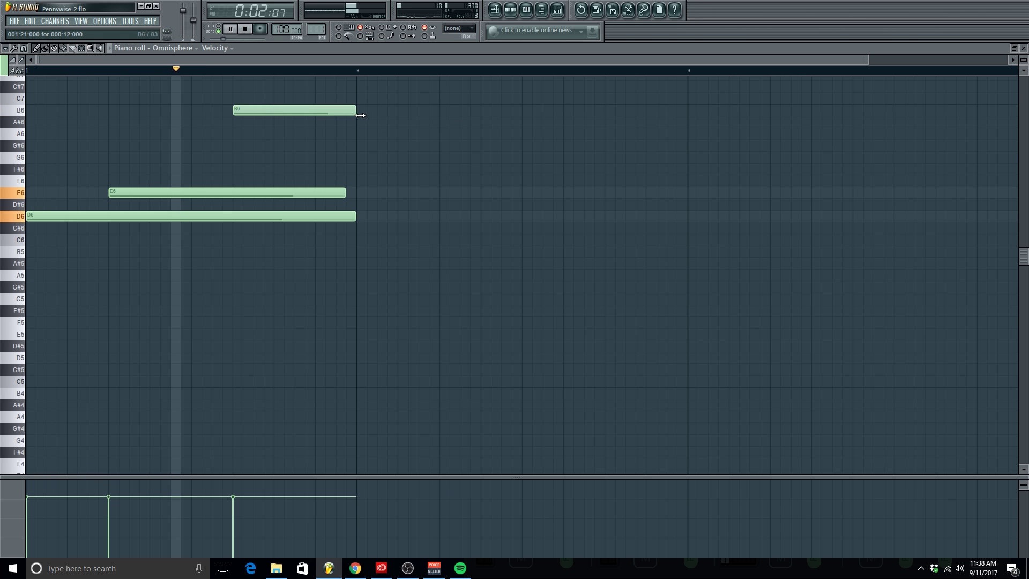
drag(345, 193, 351, 192)
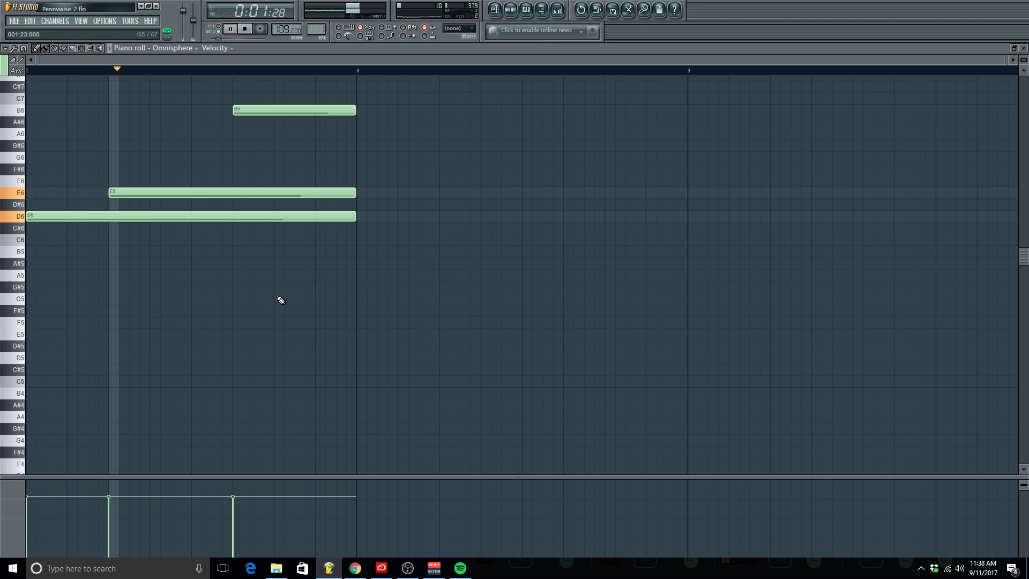
Add an A5 note from step 29 to the end of bar 1 and a C6 note spanning bar 2
click(318, 275)
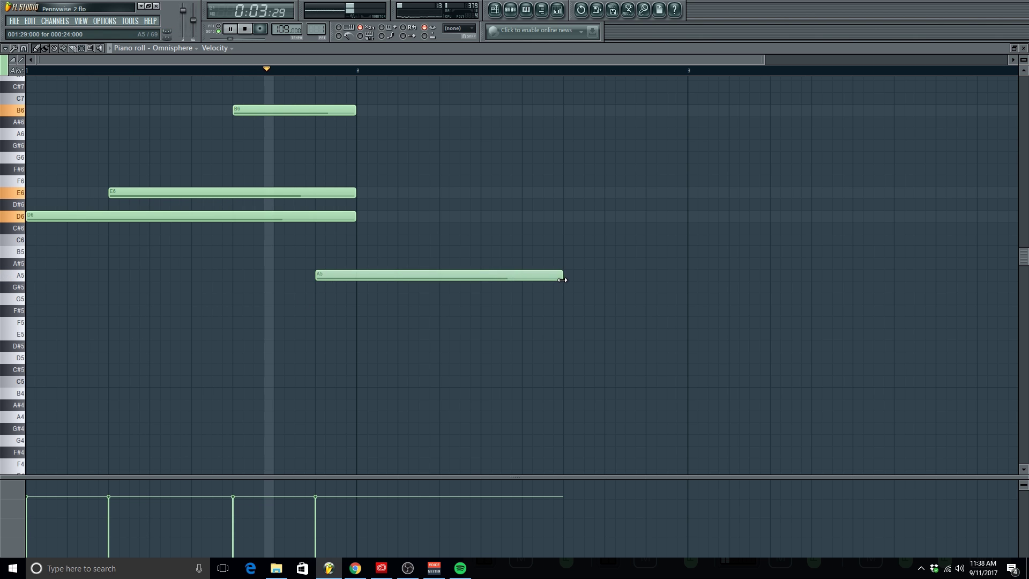
drag(562, 279, 356, 297)
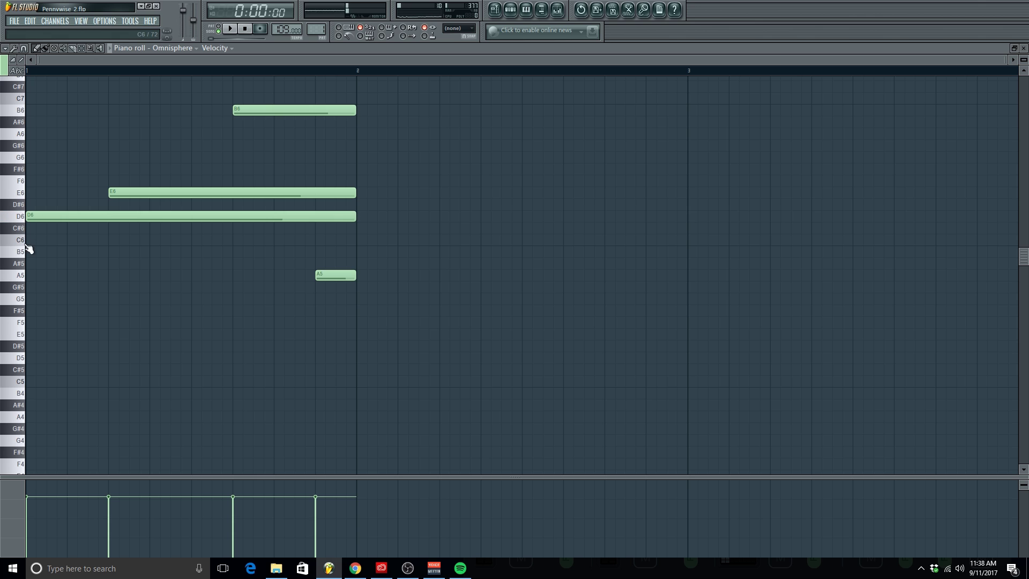
drag(360, 242, 681, 299)
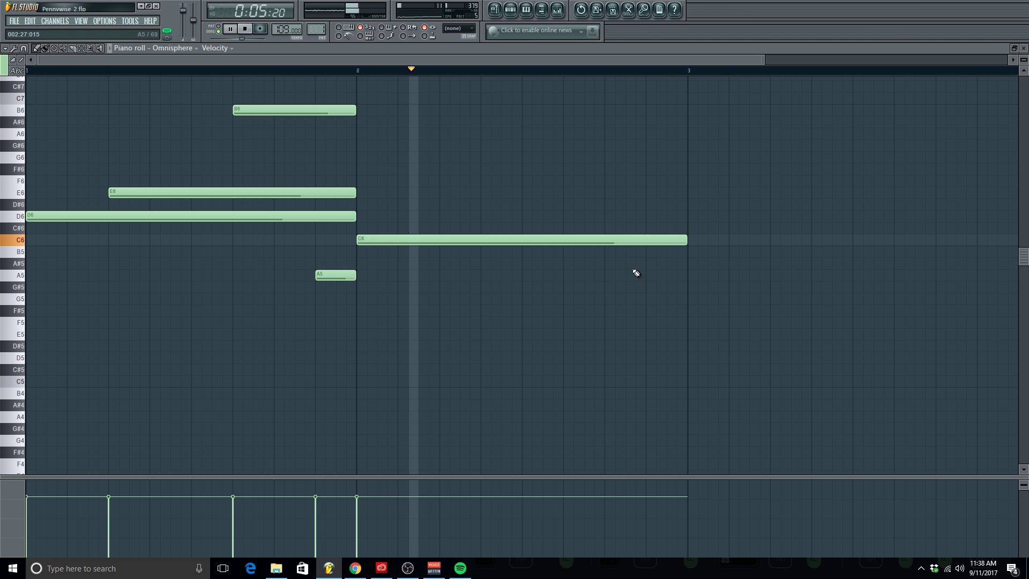
key(space)
key(space)
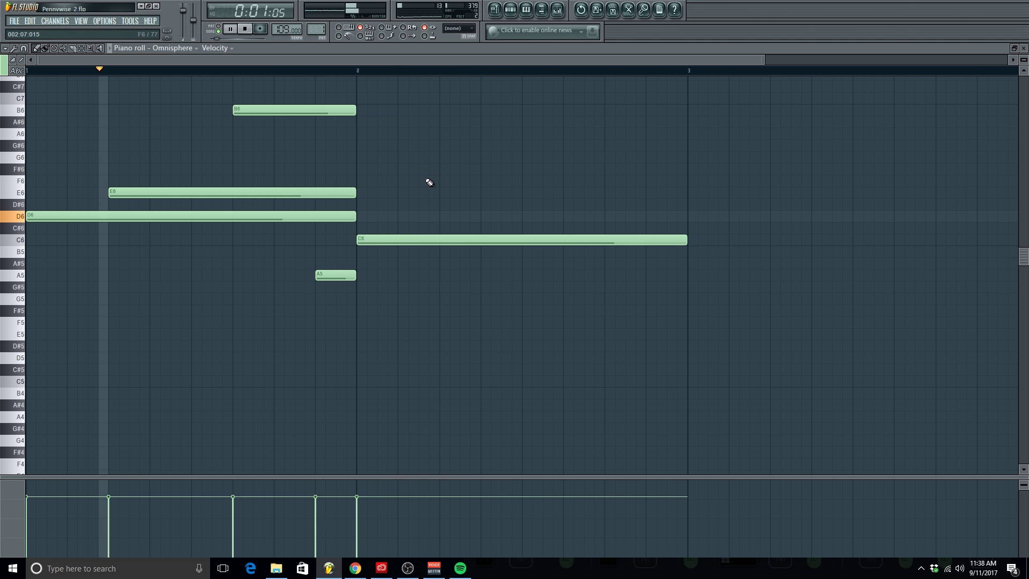
Add an A6 note from step 13 of bar 2, shortened to finish at the bar's end
drag(482, 123, 498, 138)
ctrl+right_click(504, 170)
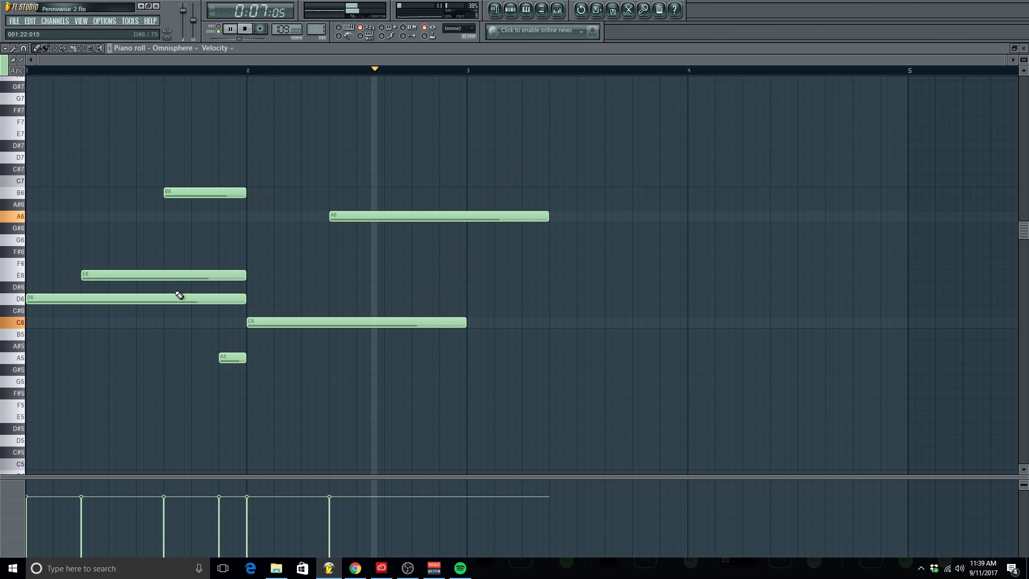
key(space)
key(space)
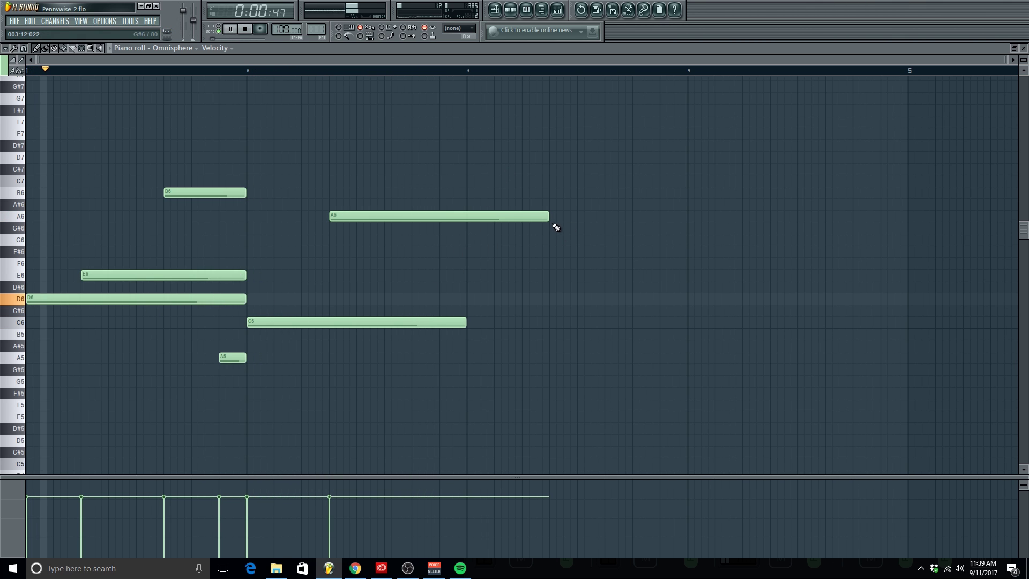
drag(547, 215, 466, 215)
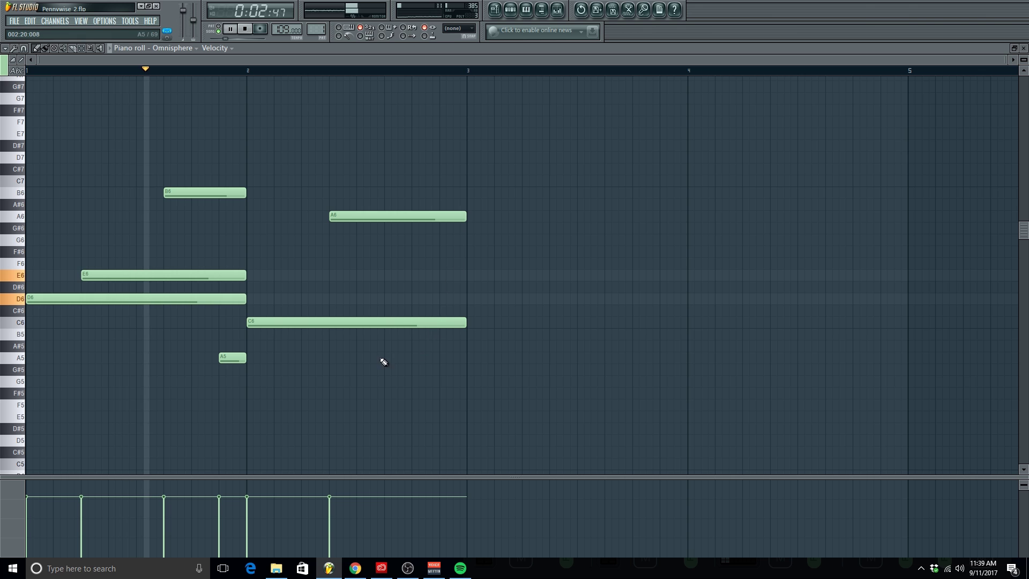
Add a B5 note from step 29 to the end of bar 2
click(447, 339)
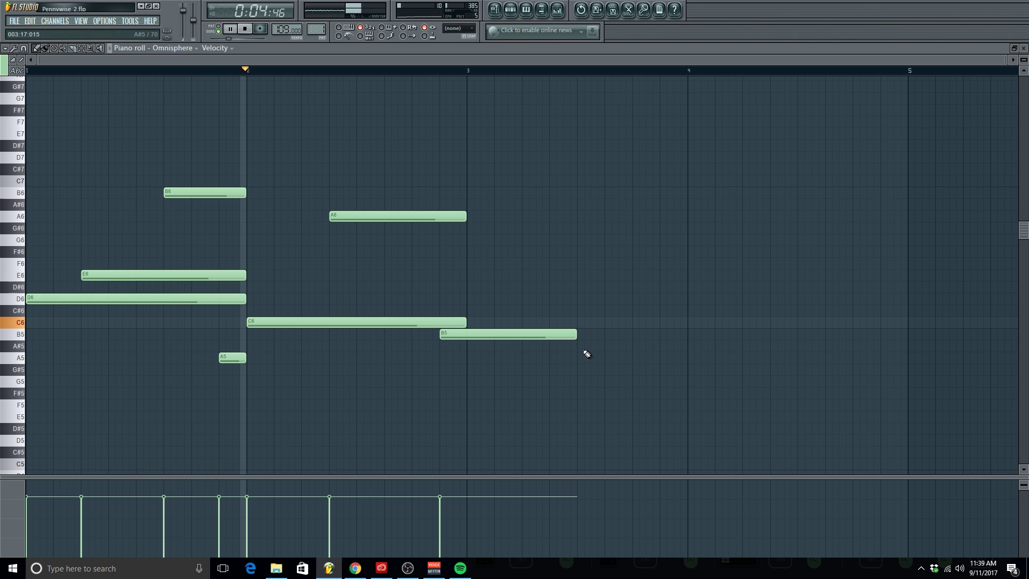
drag(576, 334, 466, 344)
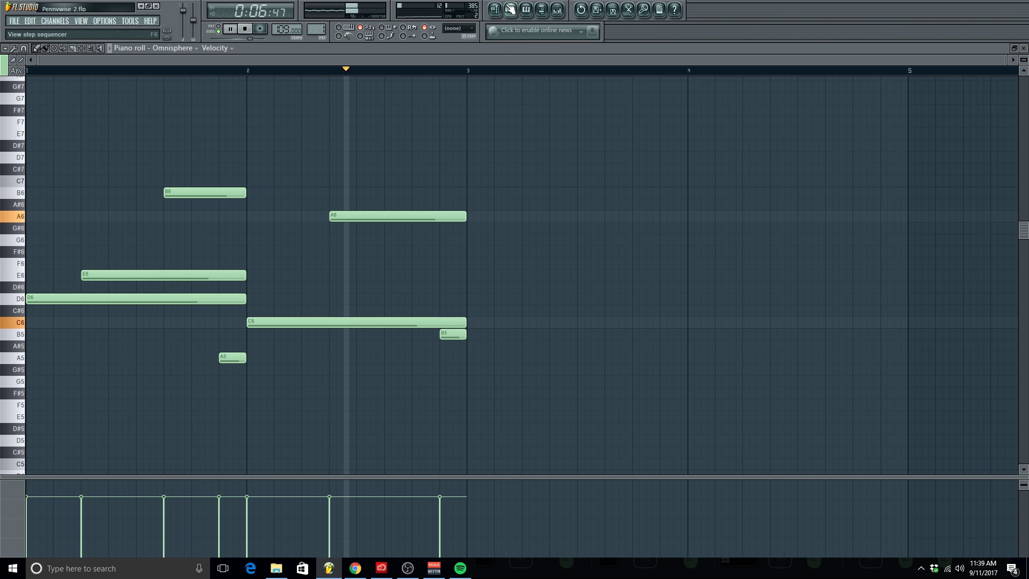
Raise the Omnisphere track's mixer volume to about -3.7 dB and transpose all its notes up one octave
key(F6)
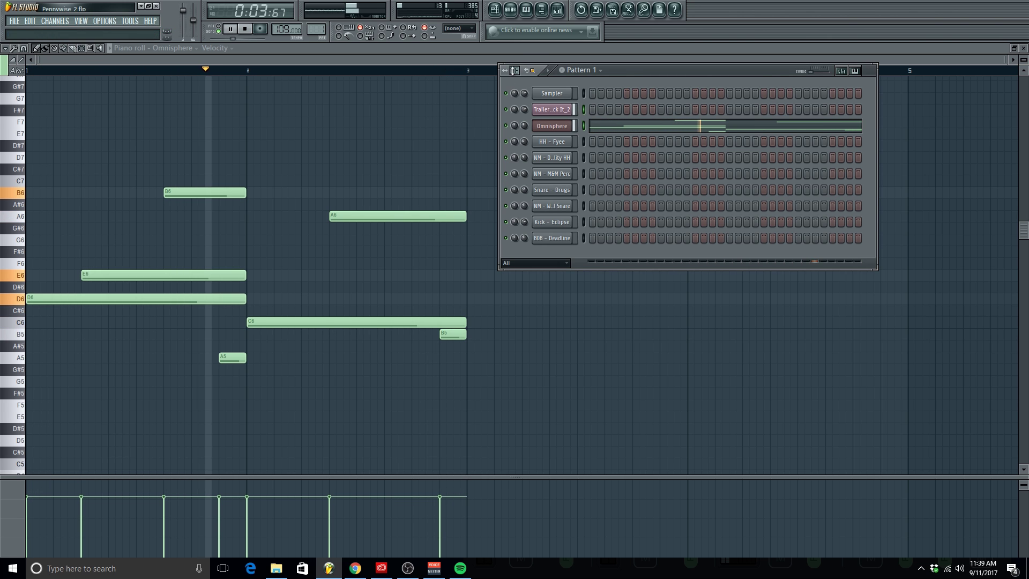
key(F9)
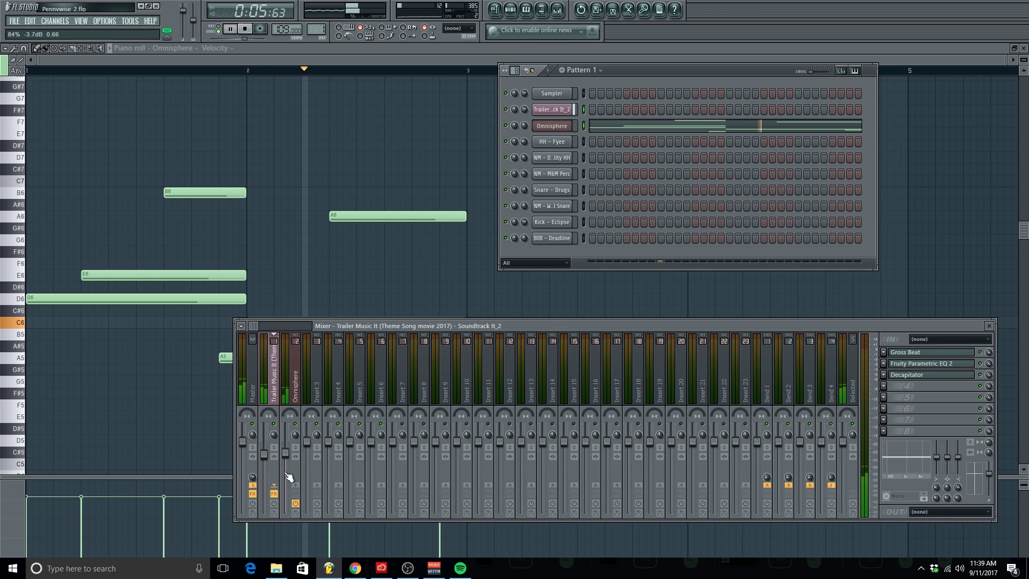
key(space)
key(F6)
key(space)
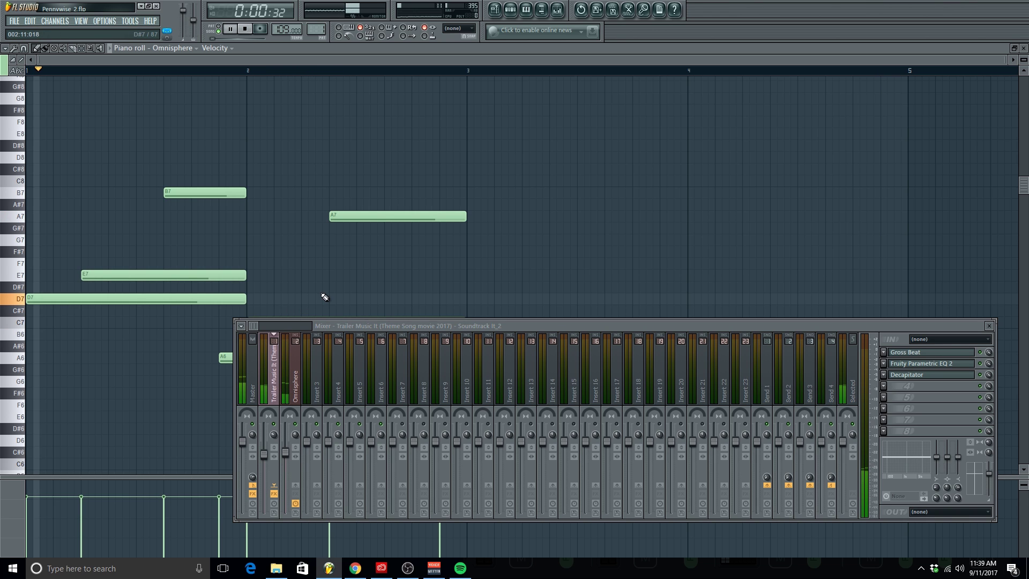
Lower the trailer music track's mixer volume a little and open the trailer music channel's settings
drag(265, 473, 265, 465)
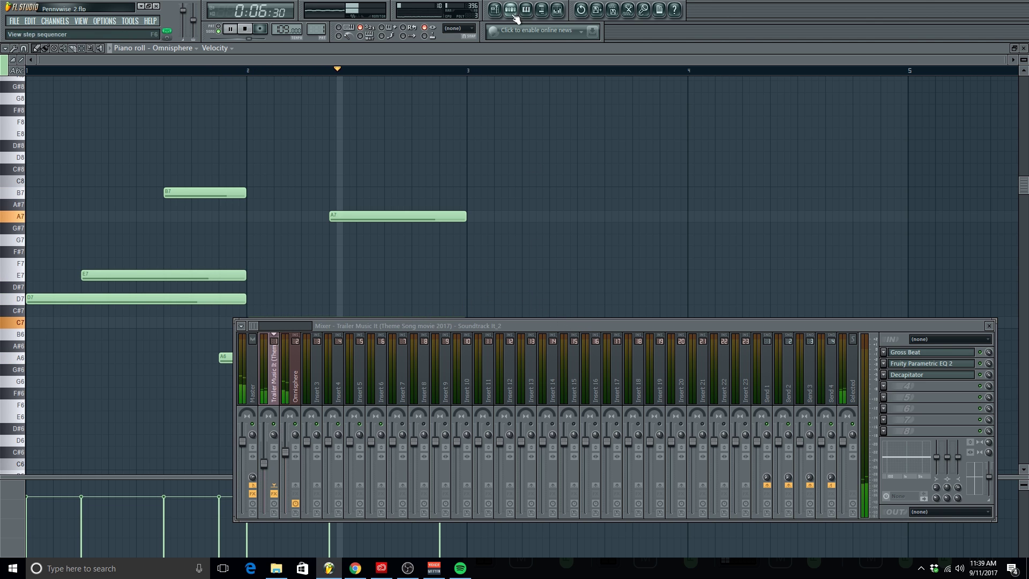
key(F6)
click(564, 111)
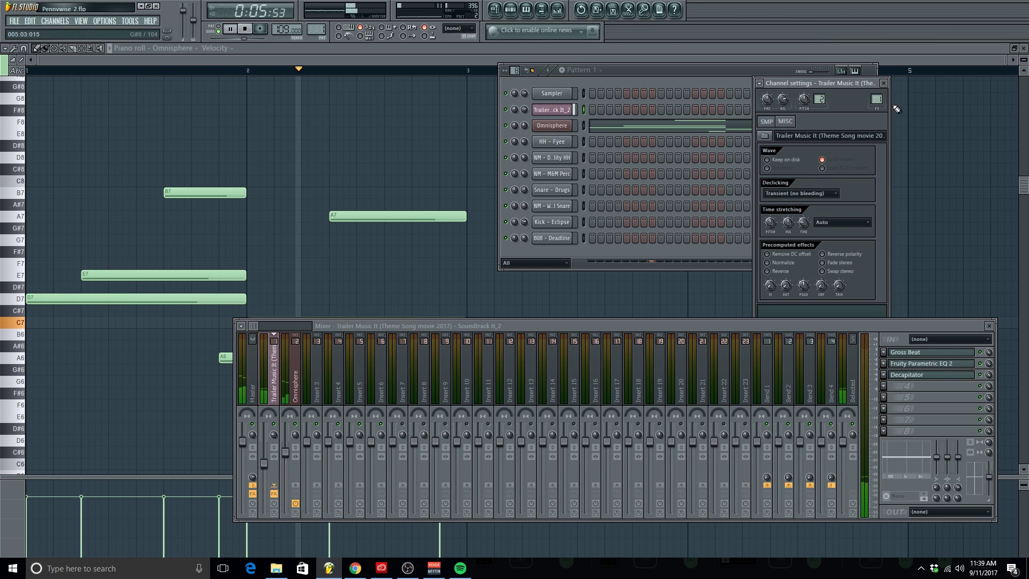
Inspect the Gross Beat effect on the trailer music track, clear the open windows, stop playback and close the mixer
click(897, 353)
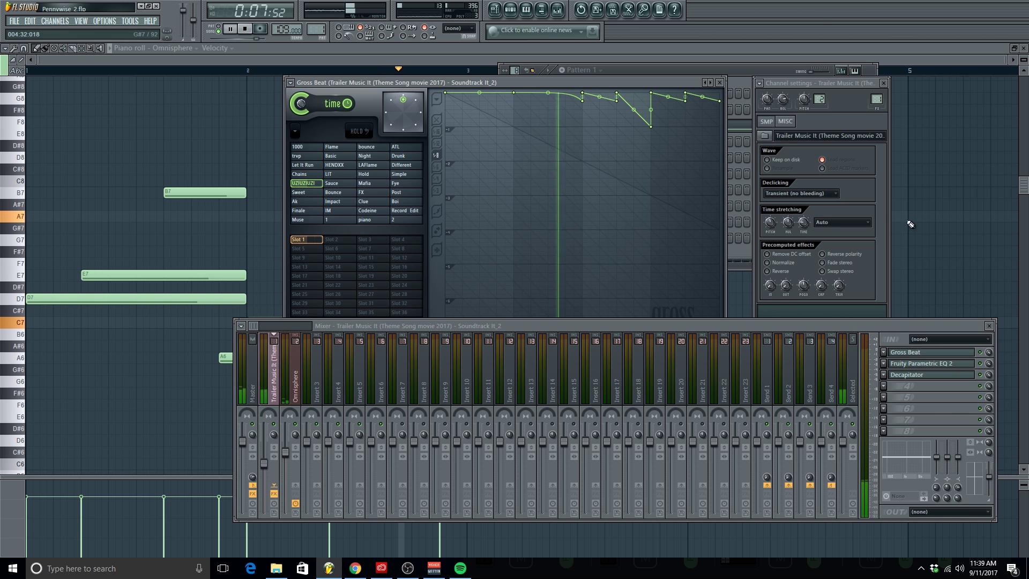
right_click(959, 199)
drag(782, 330, 818, 410)
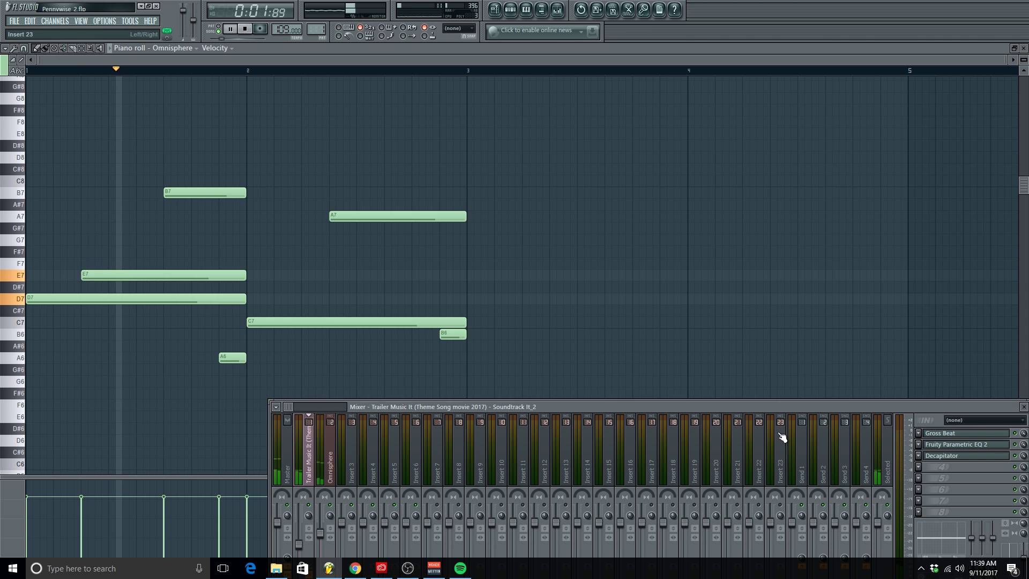
key(space)
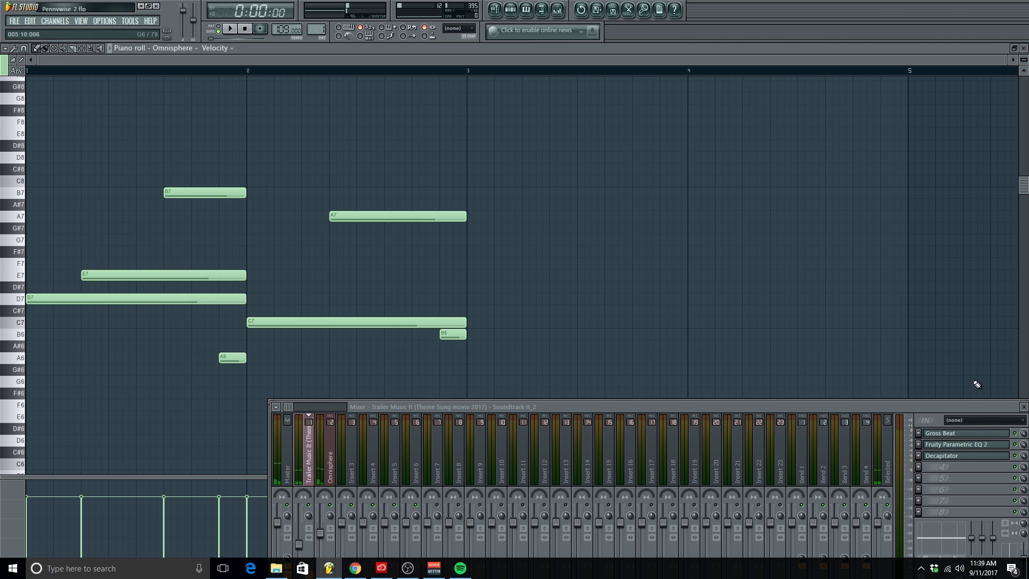
click(1023, 407)
Clone the Omnisphere channel, with the Astral Visions 1 patch in the copy, and show the copy's piano roll
click(510, 9)
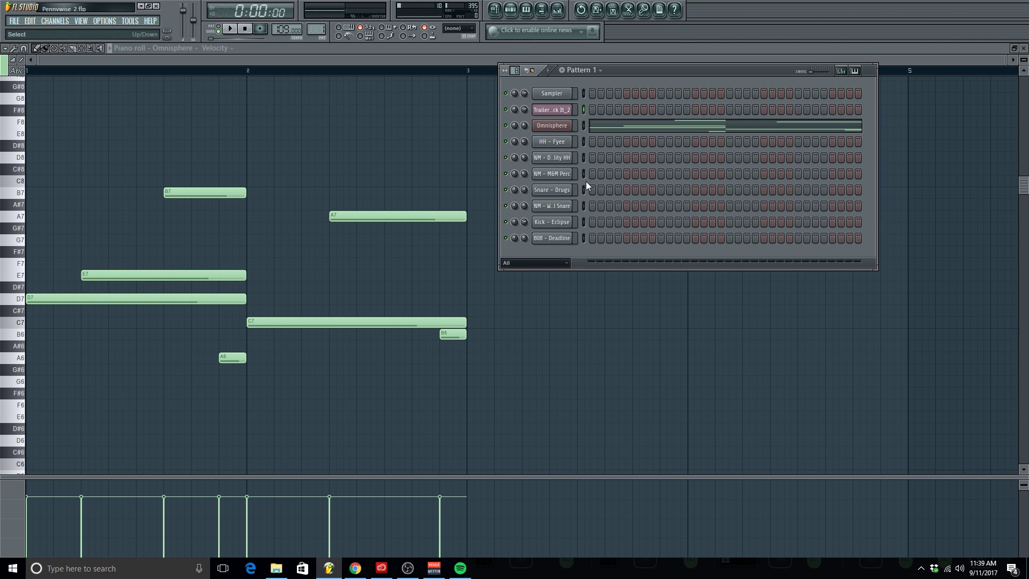
right_click(560, 131)
click(606, 265)
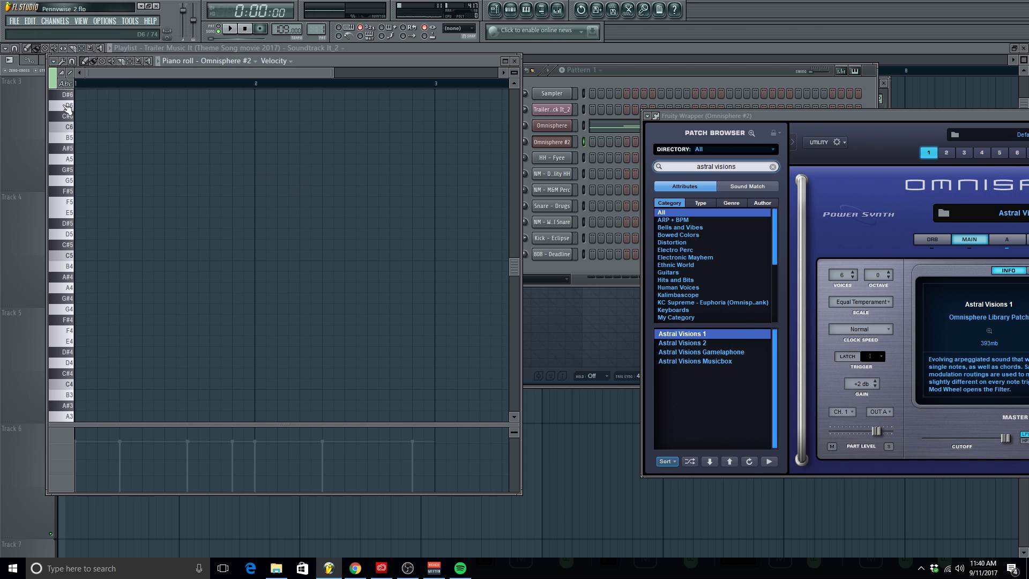
drag(317, 65, 431, 70)
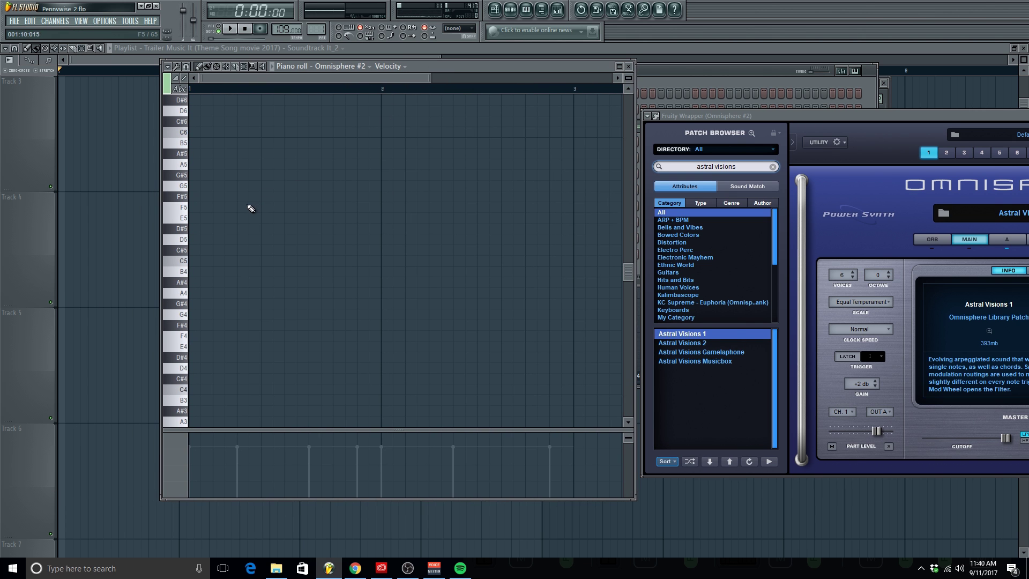
scroll(220, 239, up, 5)
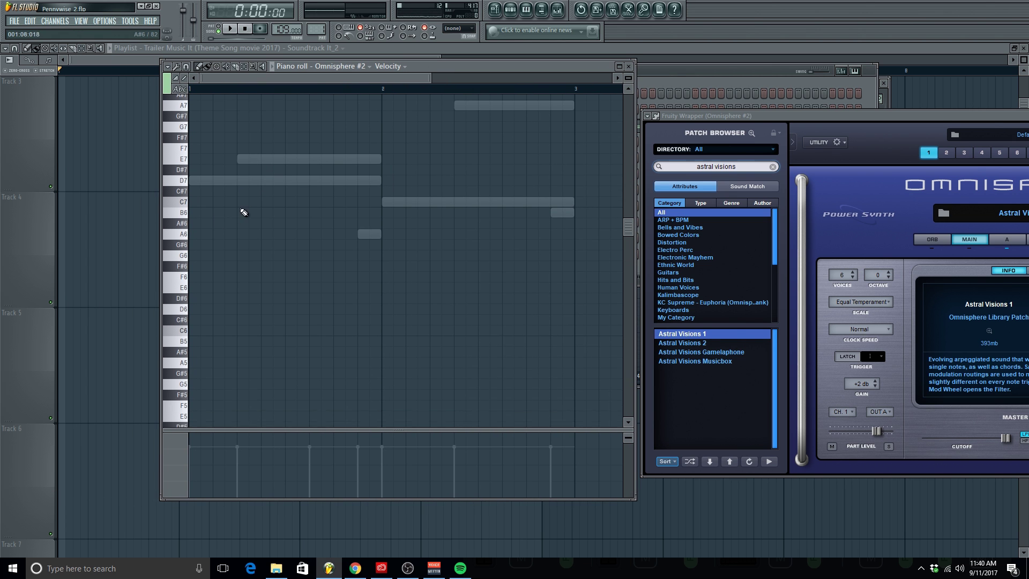
Transpose all notes of the original Omnisphere channel down one octave and lower its mixer track to about -6 dB
click(336, 68)
click(329, 194)
key(space)
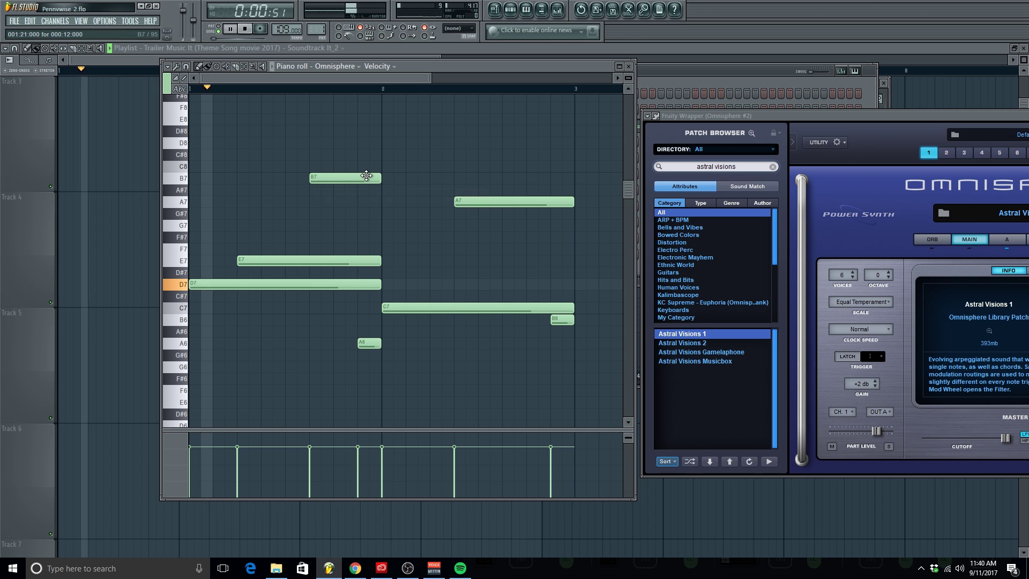
key(space)
key(shift+Up)
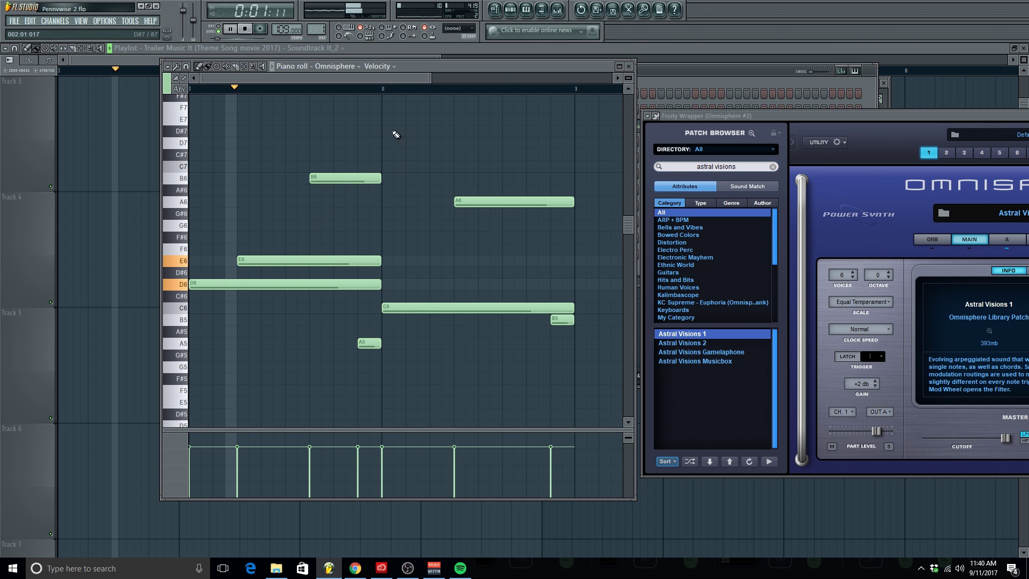
key(F9)
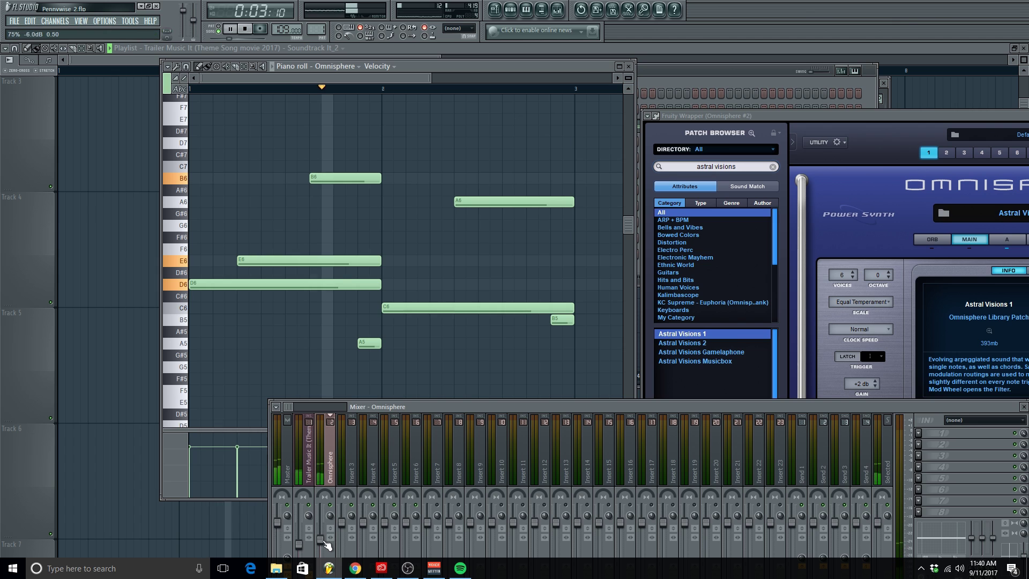
click(1023, 407)
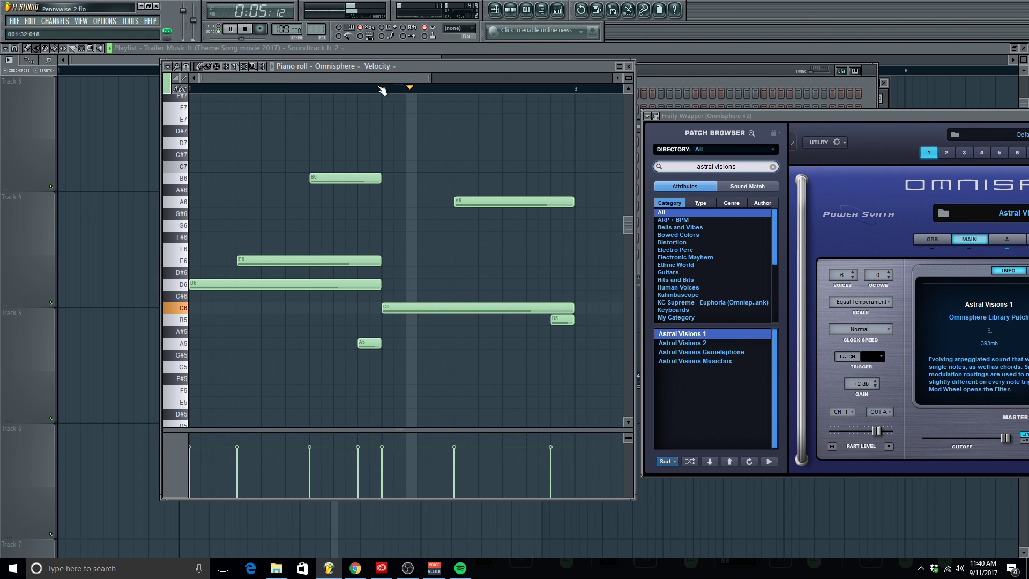
Add a D6 note spanning all of bar 1 in the Omnisphere #2 piano roll
click(335, 66)
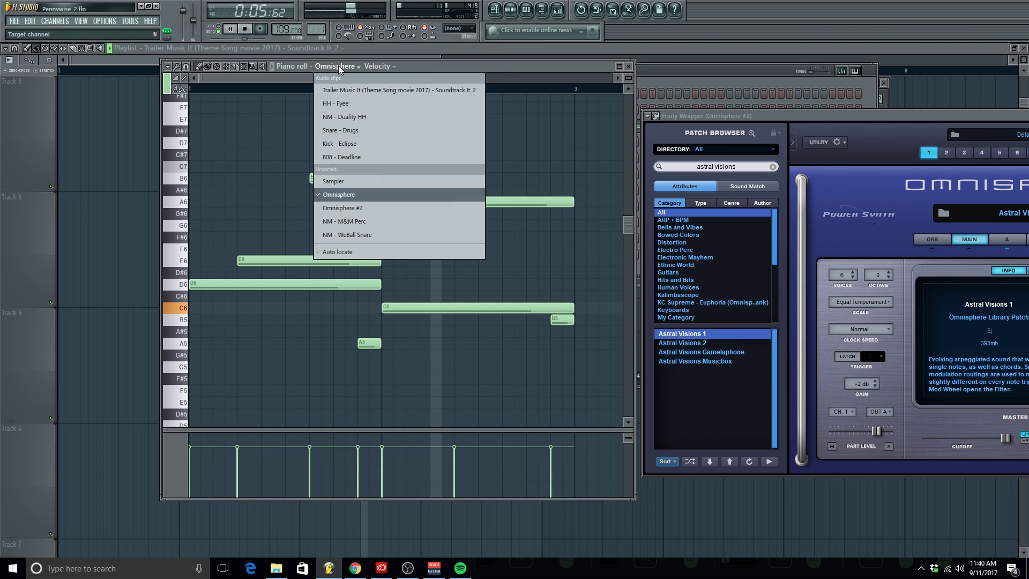
click(401, 209)
click(199, 240)
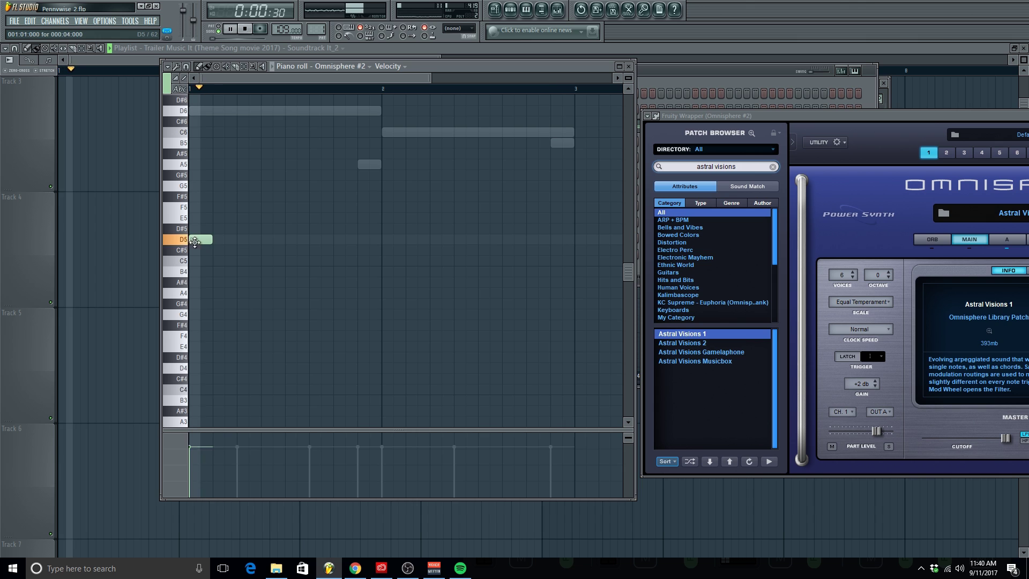
key(space)
drag(211, 240, 318, 246)
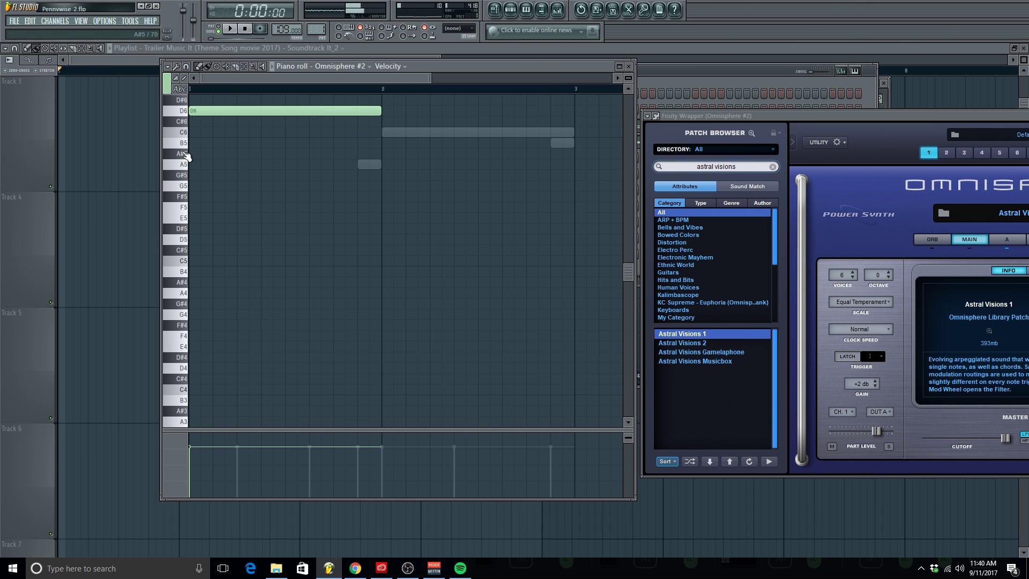
Add a B5 note across bar 1, plus E6 and A5 notes across bar 2, for Omnisphere #2
ctrl+right_click(267, 206)
key(space)
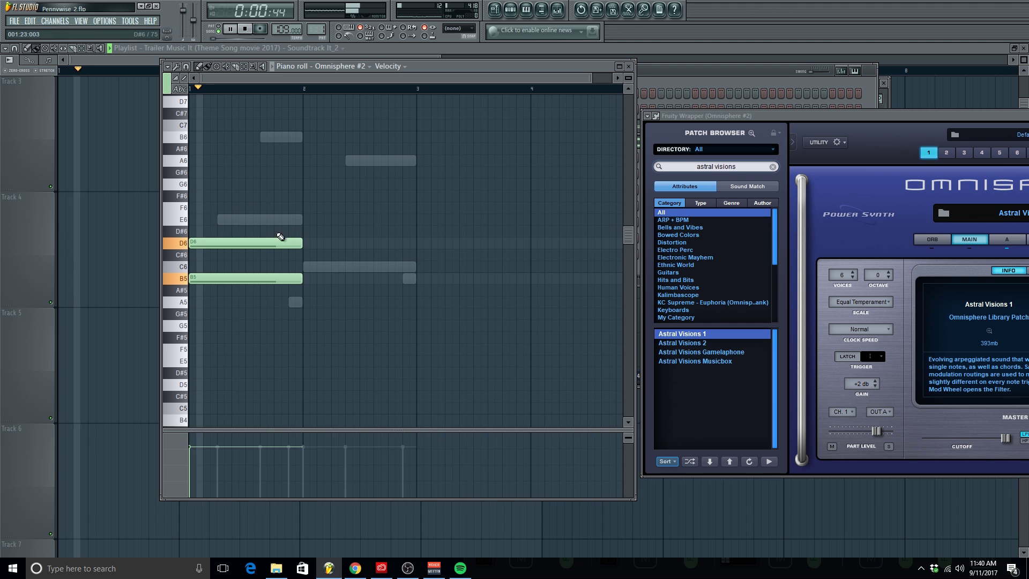
click(305, 220)
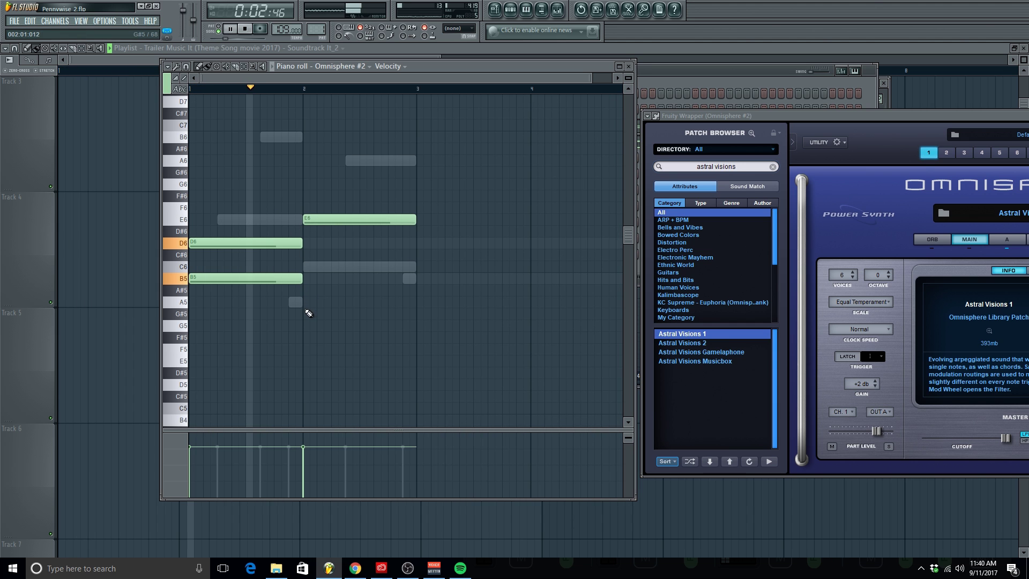
click(305, 302)
Stop playback and link the Omnisphere #2 channel to mixer insert 3
key(F9)
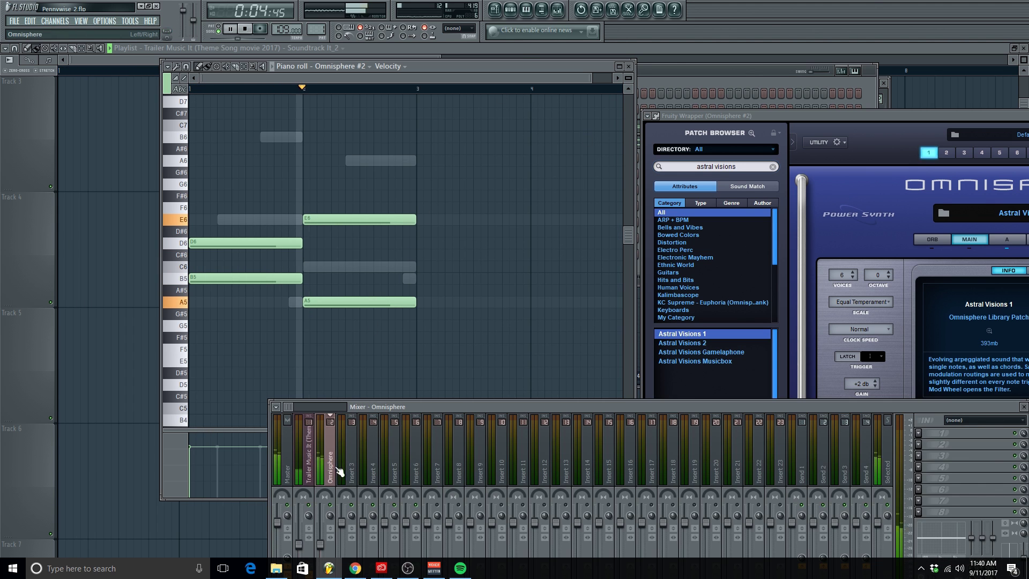
drag(433, 423, 525, 338)
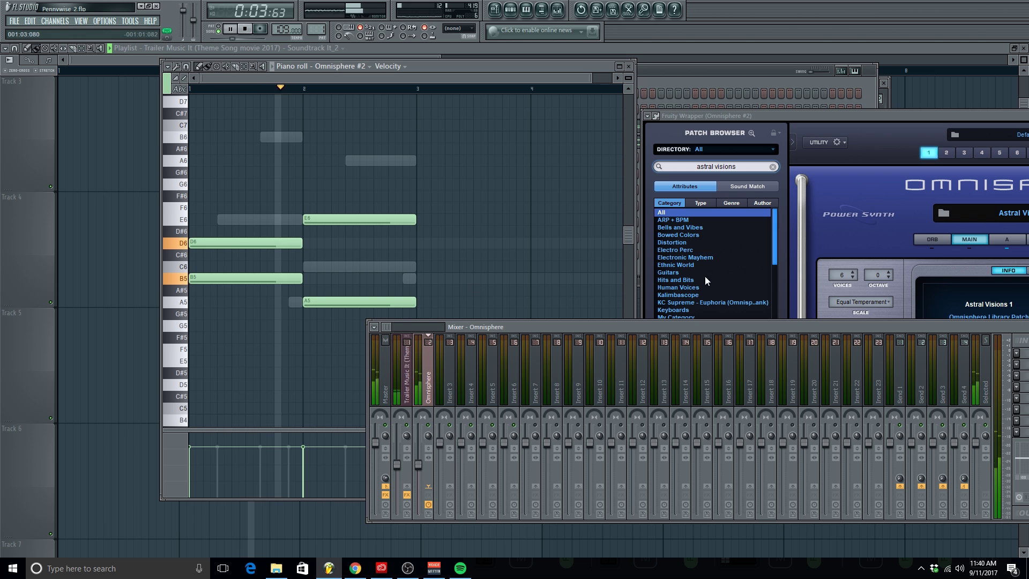
drag(1010, 331, 591, 368)
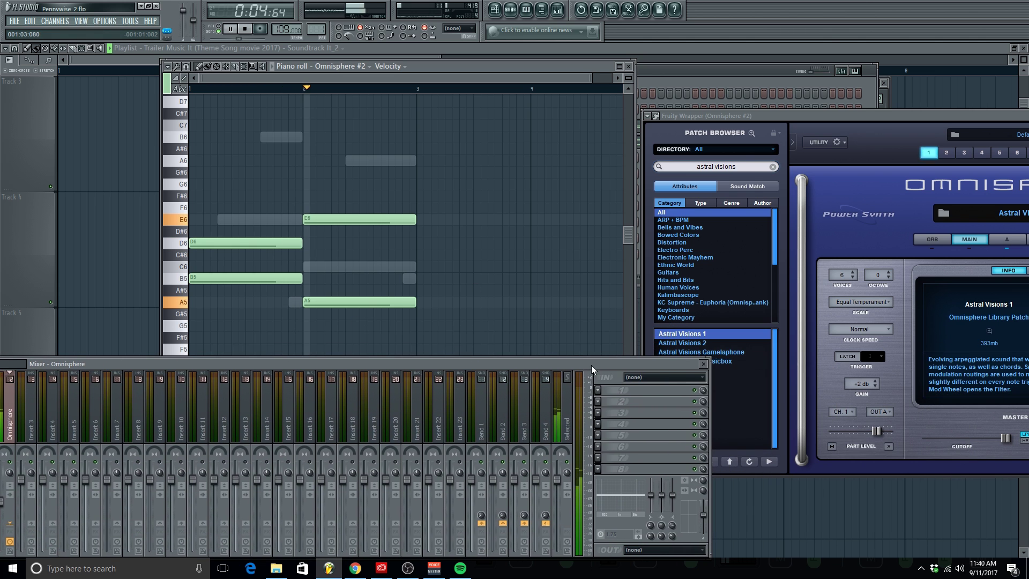
click(704, 364)
click(558, 9)
key(space)
right_click(23, 428)
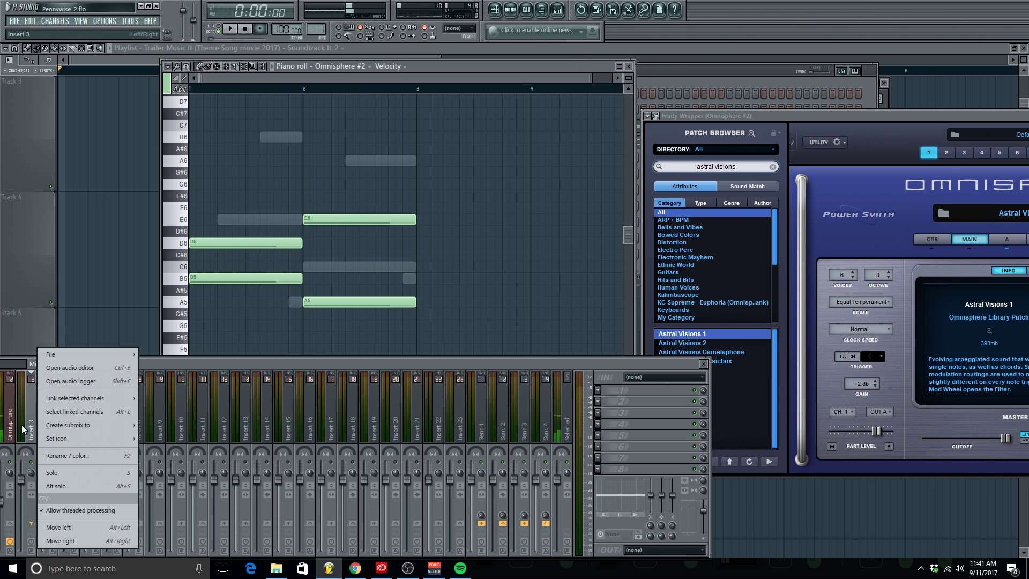
mouse_move(77, 399)
click(186, 398)
drag(191, 366, 295, 367)
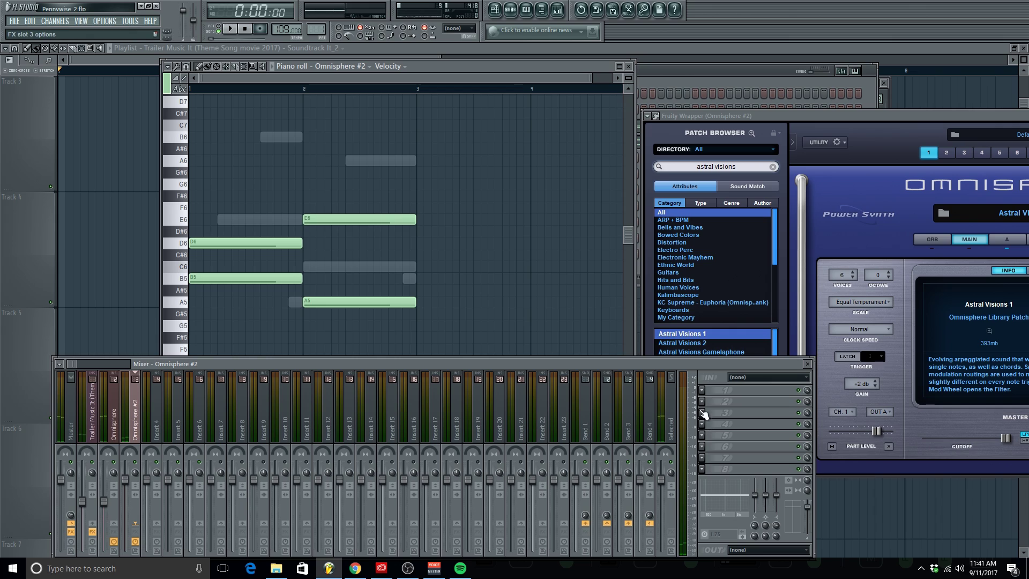
Load Gross Beat in the Omnisphere #2 track's first effect slot and select the Different time pattern from the custom preset
middle_click(702, 391)
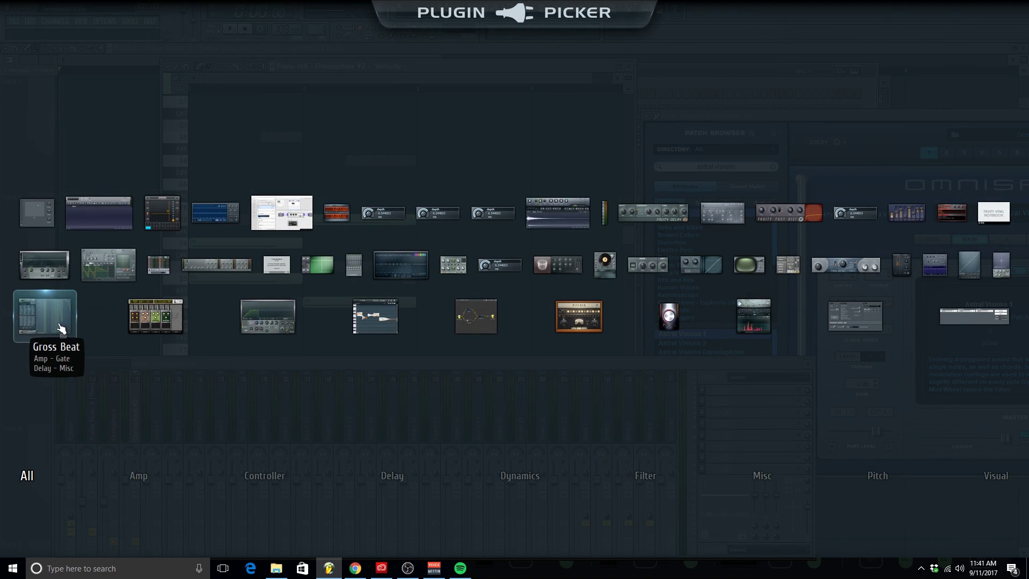
click(62, 323)
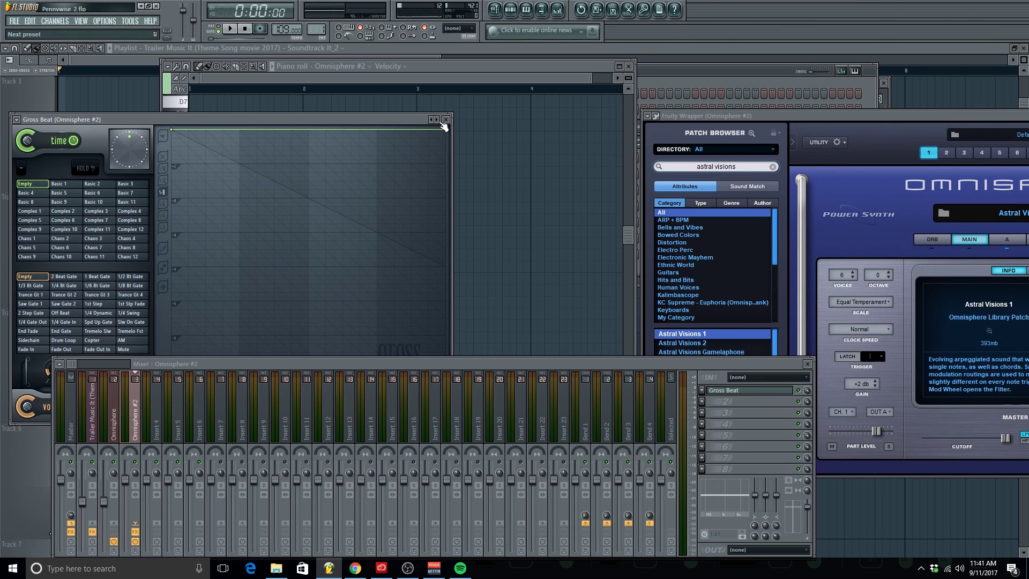
click(437, 120)
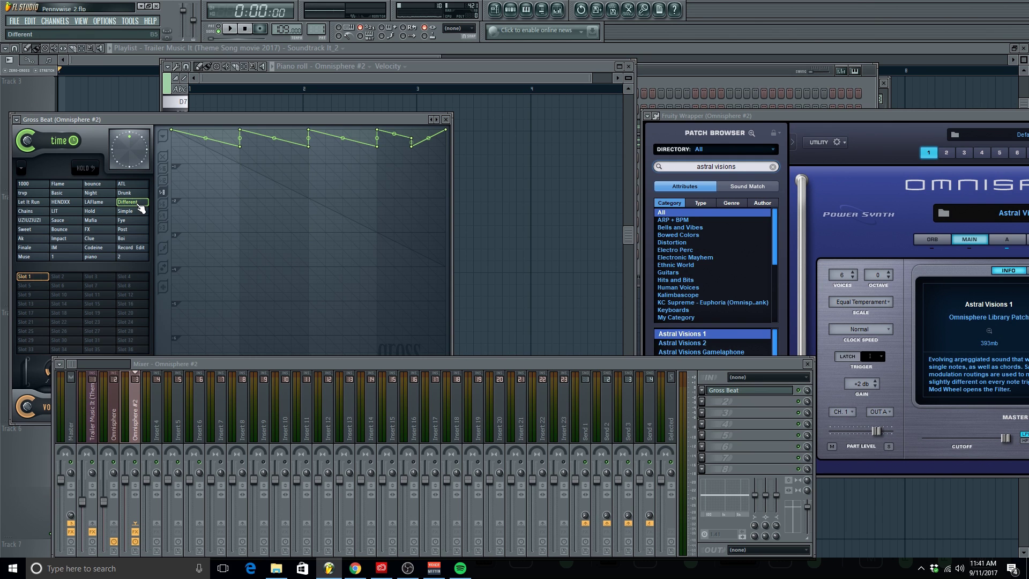
click(445, 119)
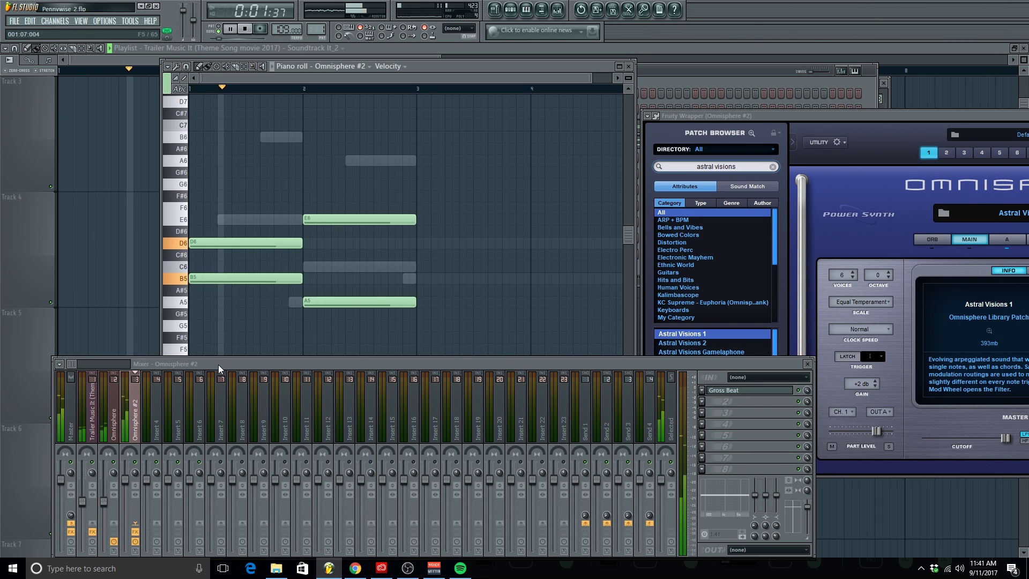
Lower the Omnisphere #2 track's volume and reshape the last segment of Gross Beat's Different time envelope to slope downward
drag(221, 364, 414, 264)
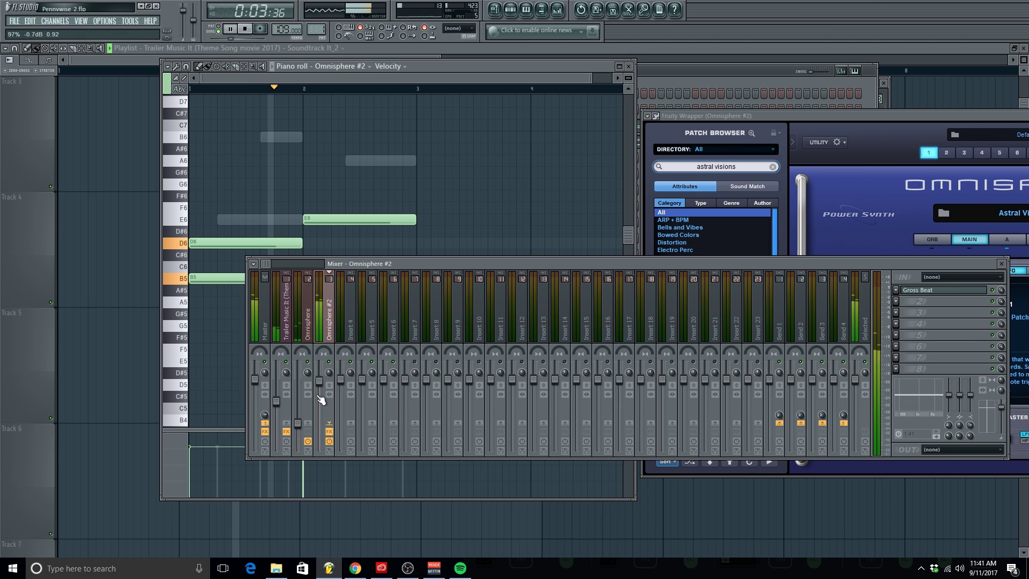
click(943, 290)
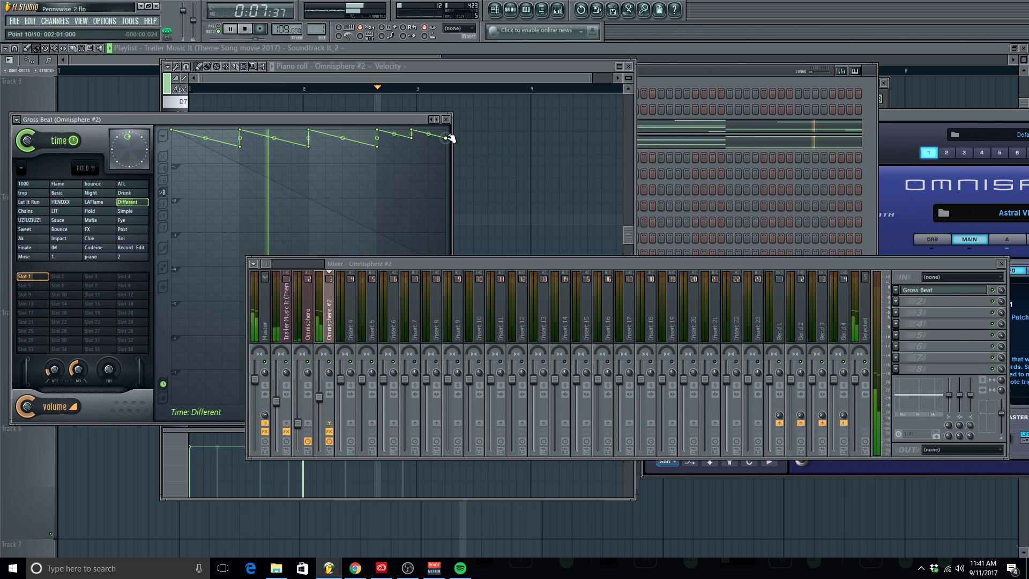
click(629, 67)
Clear the open plugin windows, check the playlist clips, lower the Omnisphere #2 track's volume further and close the mixer
click(565, 110)
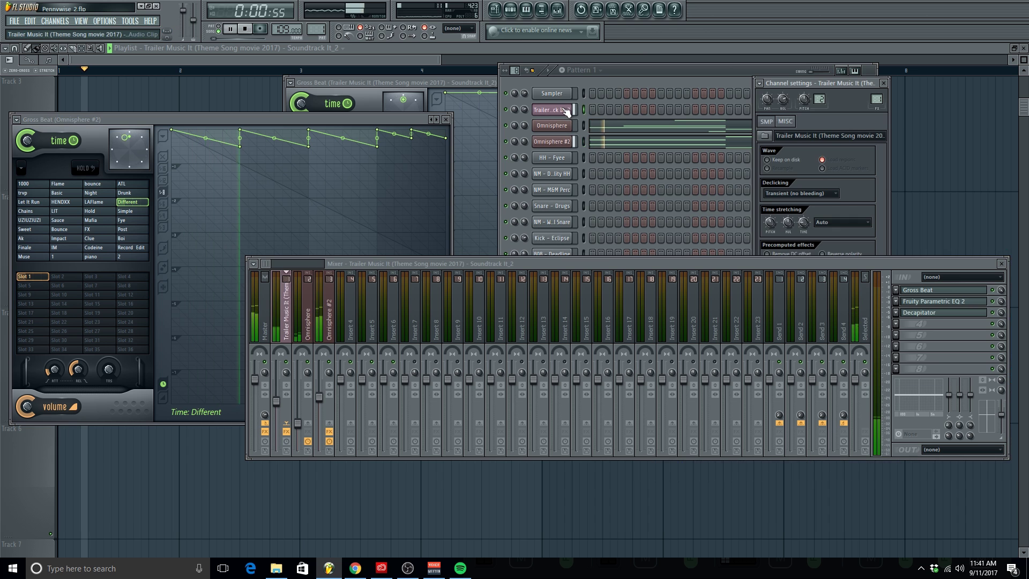
right_click(934, 152)
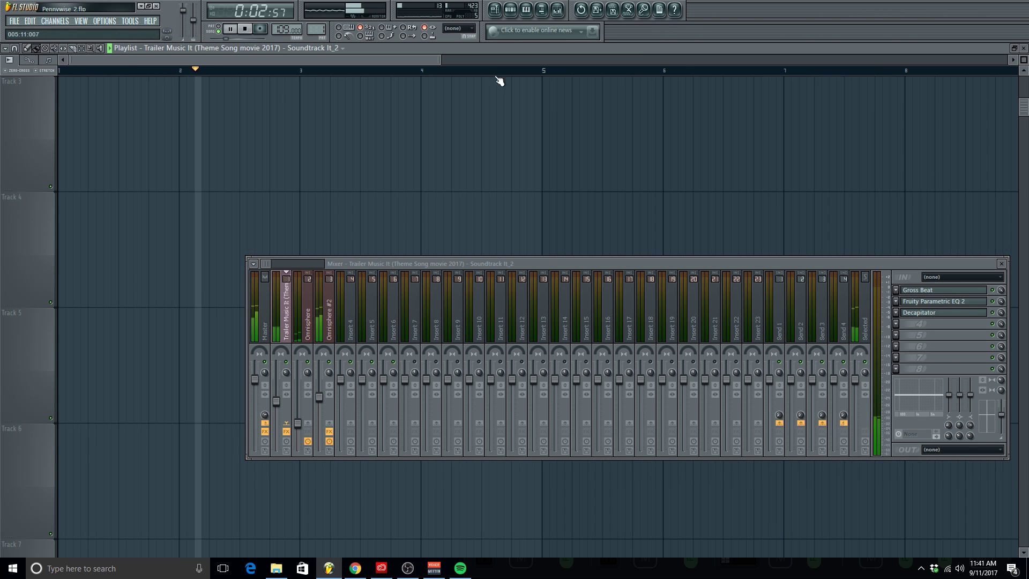
scroll(221, 186, up, 4)
scroll(1007, 163, up, 5)
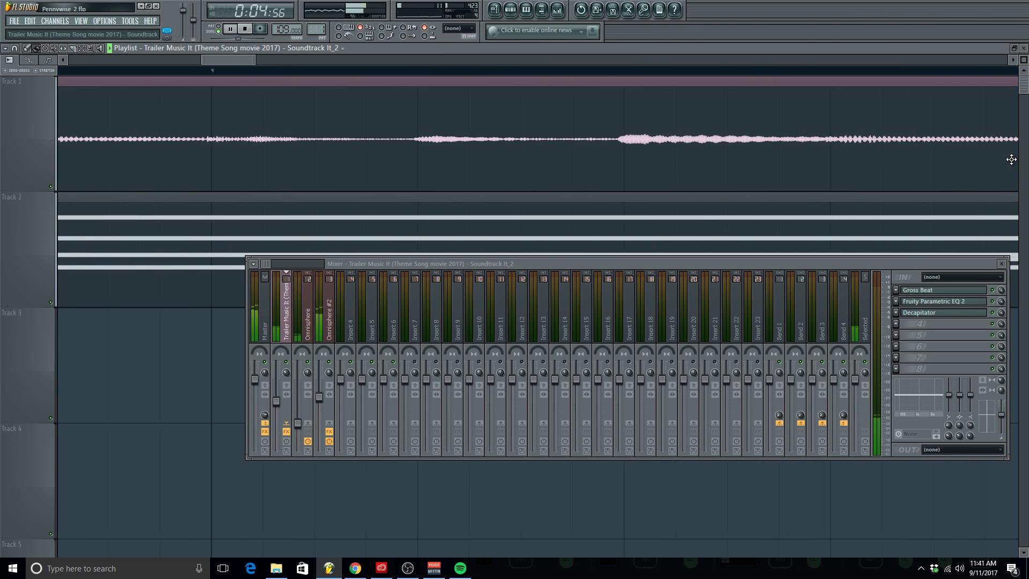
scroll(760, 156, down, 6)
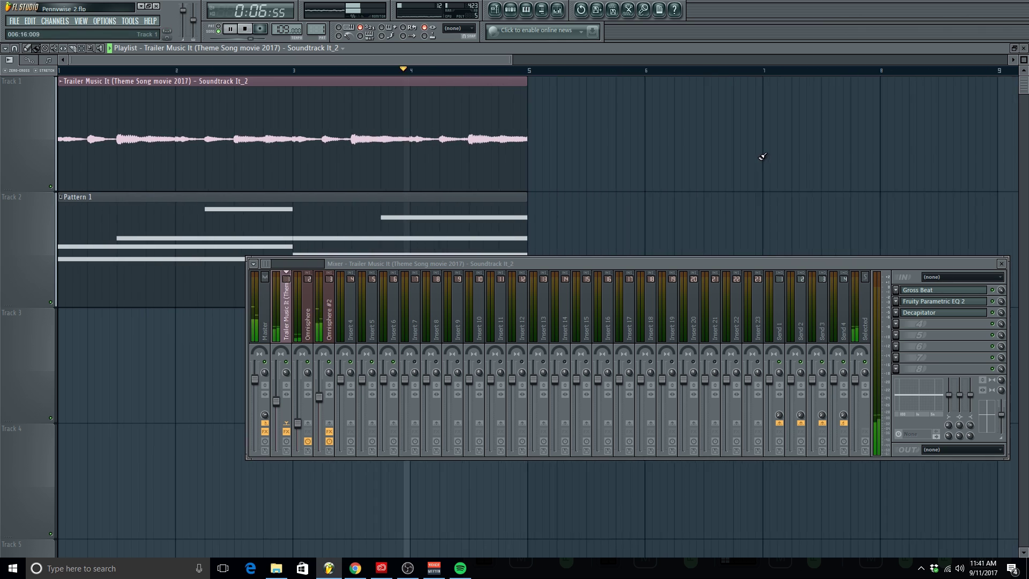
click(322, 424)
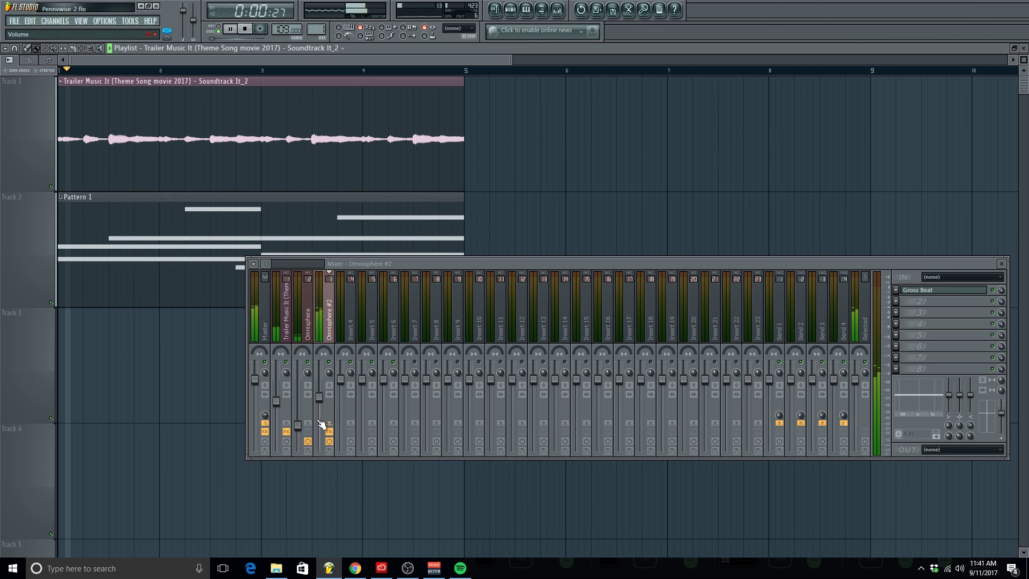
click(532, 11)
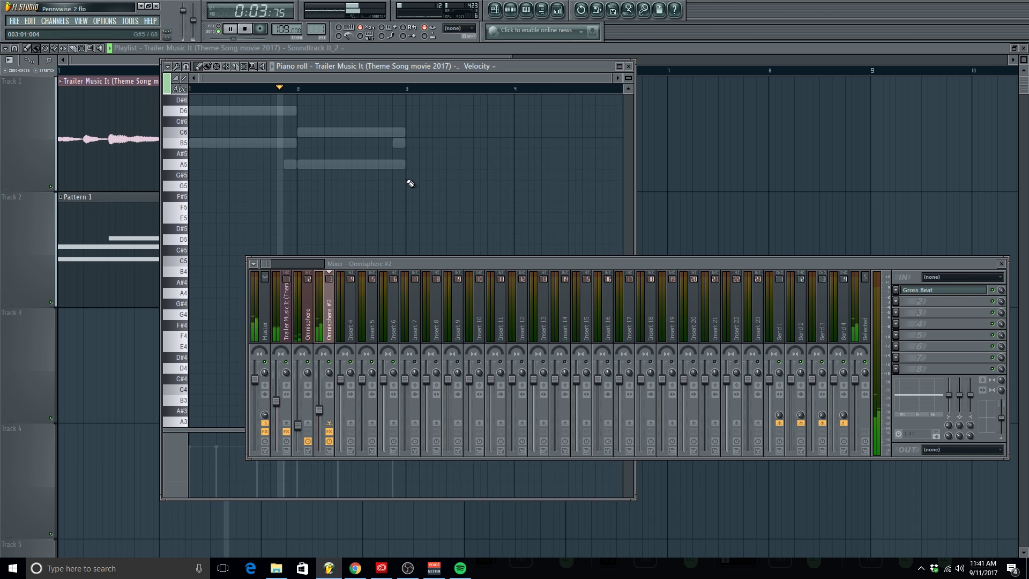
scroll(410, 183, up, 3)
click(1001, 264)
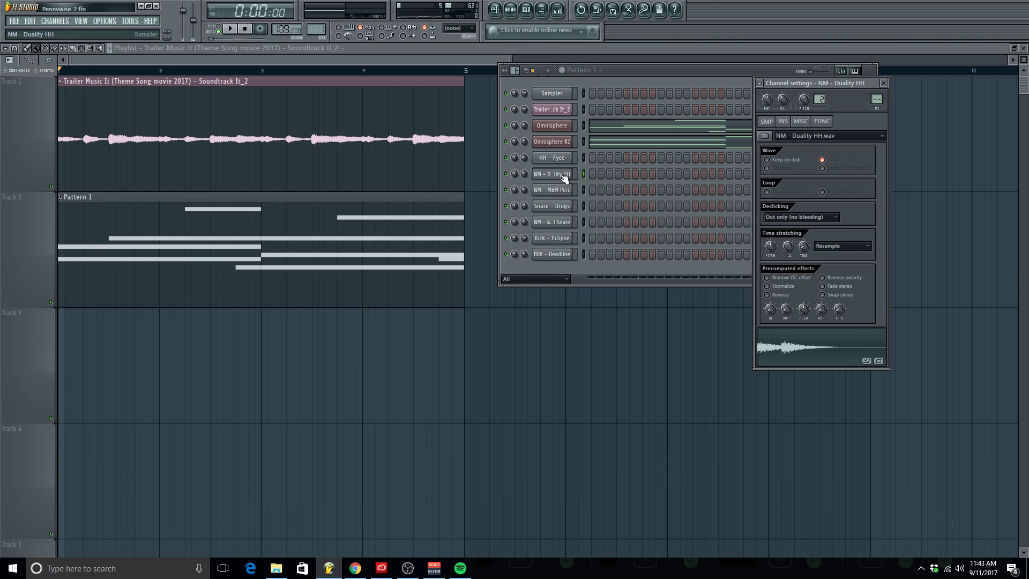
Fill the NM - Duality HH channel with a hit on every second step of Pattern 1
right_click(569, 170)
click(635, 273)
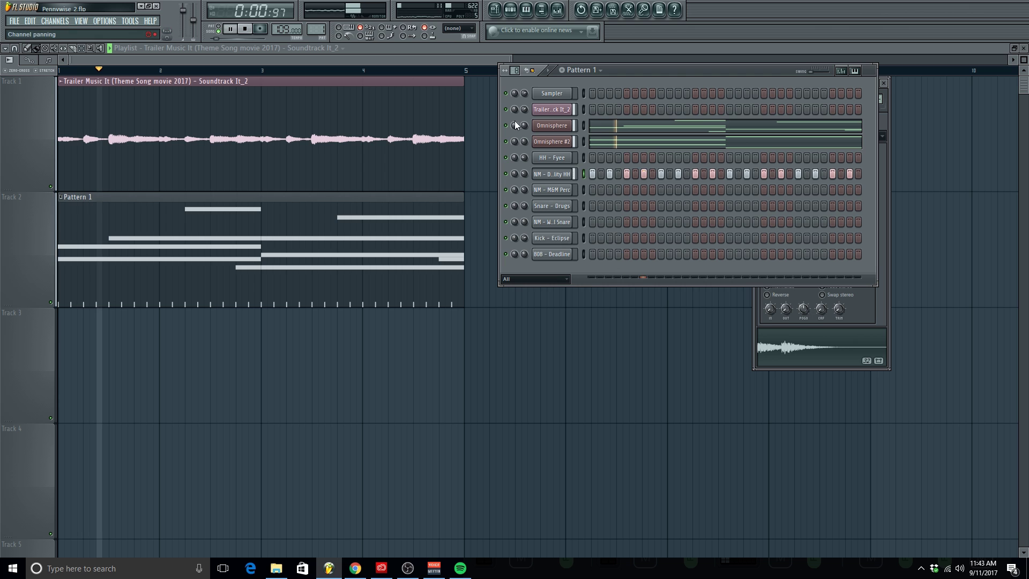
Stop playback, open the HH - Fyee channel's piano roll and place a one-bar C5 note at the start of bar 1
key(space)
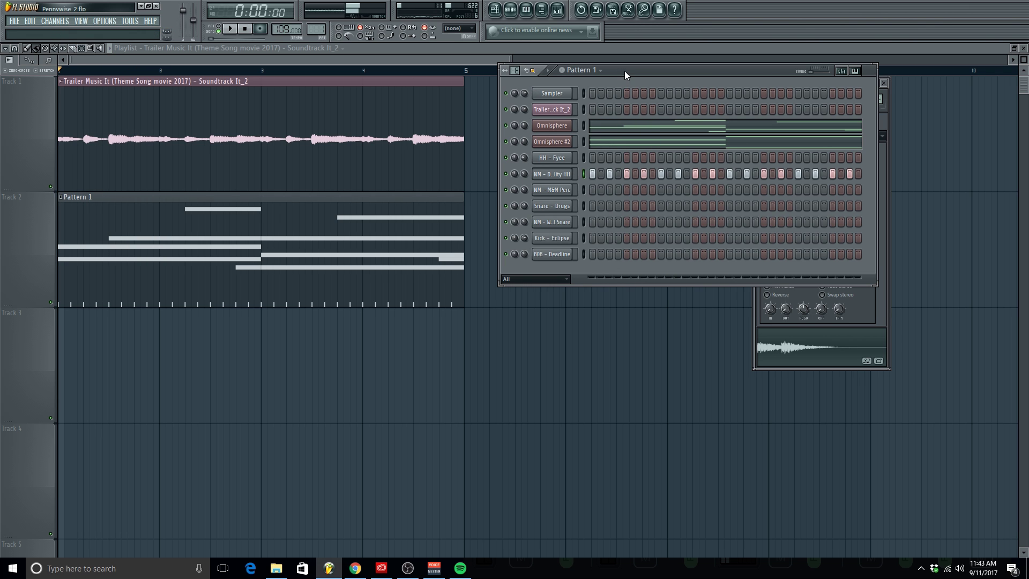
right_click(571, 174)
click(583, 176)
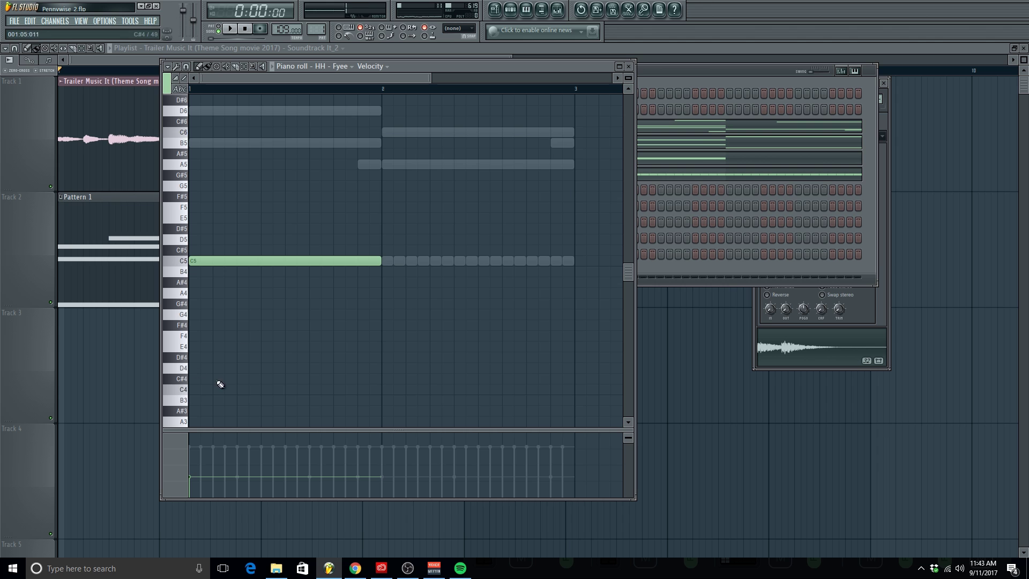
drag(678, 74, 796, 87)
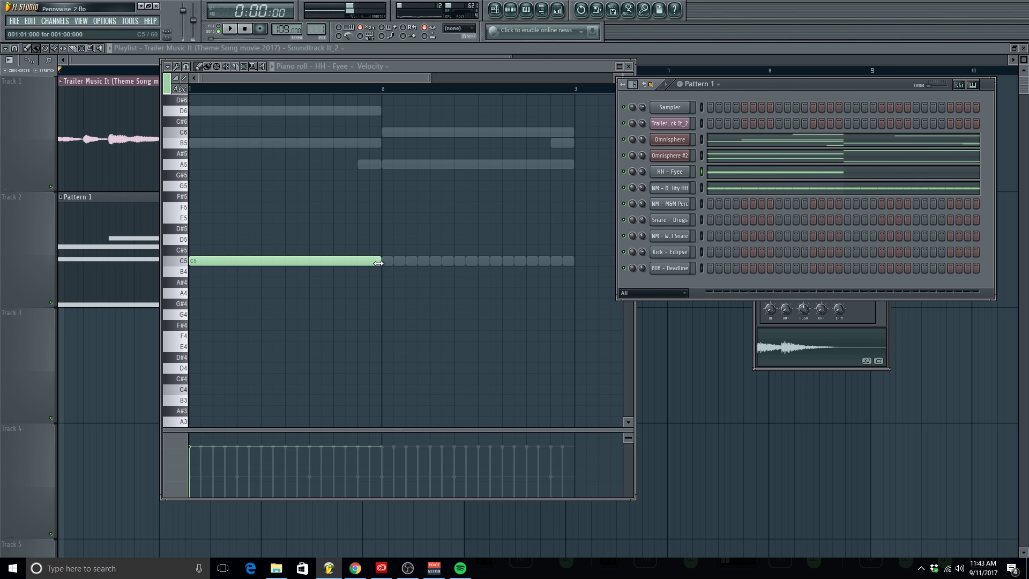
Shorten the HH - Fyee C5 note to one step and add a second one-step hit on step 3
drag(380, 261, 225, 271)
scroll(170, 305, up, 4)
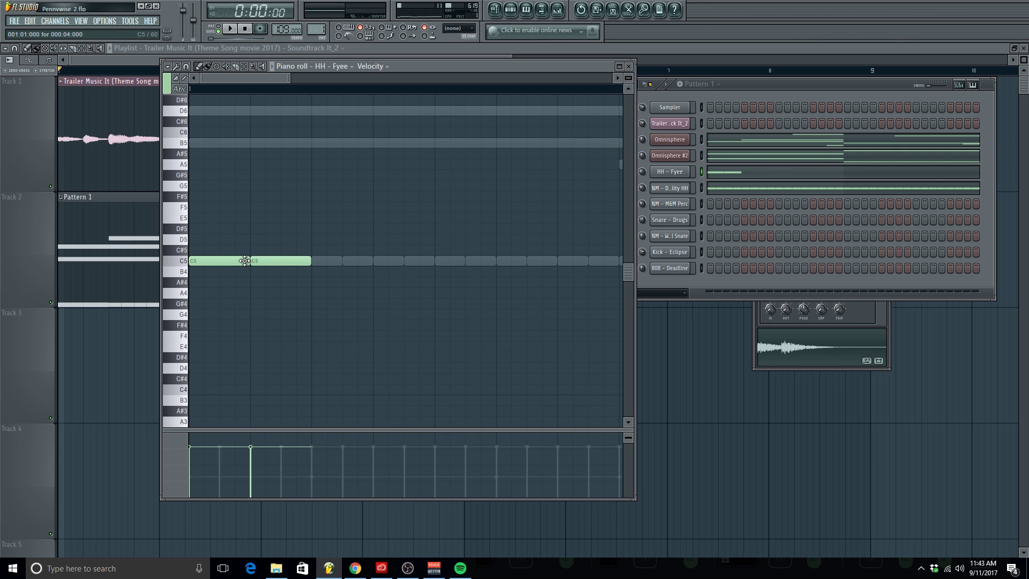
key(space)
drag(248, 261, 202, 262)
right_click(252, 263)
key(space)
click(226, 263)
key(space)
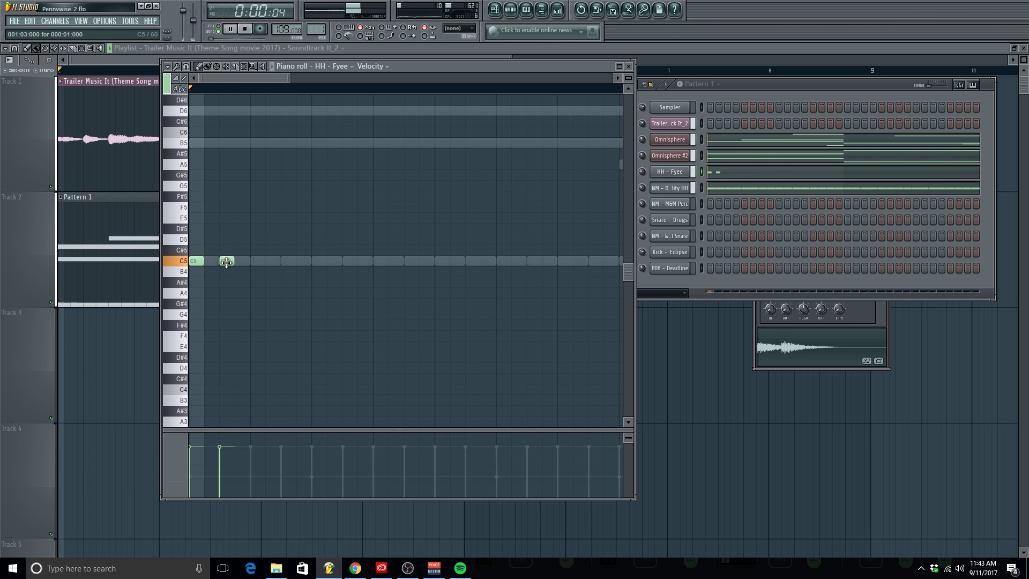
Transpose both HH - Fyee hits down to A#4 and move the channel rack clear of the piano roll
key(shift+Down)
key(shift+Down)
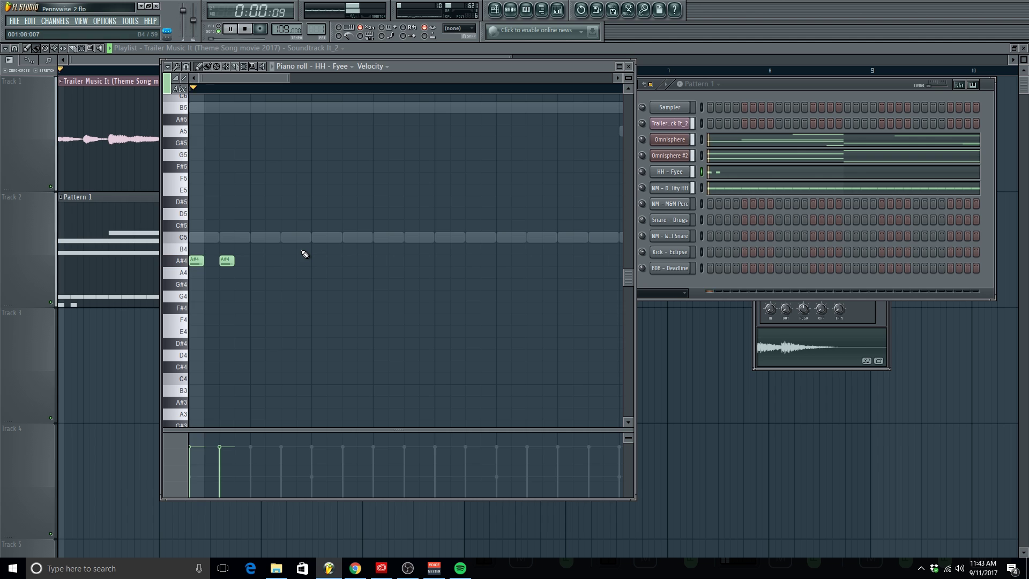
key(space)
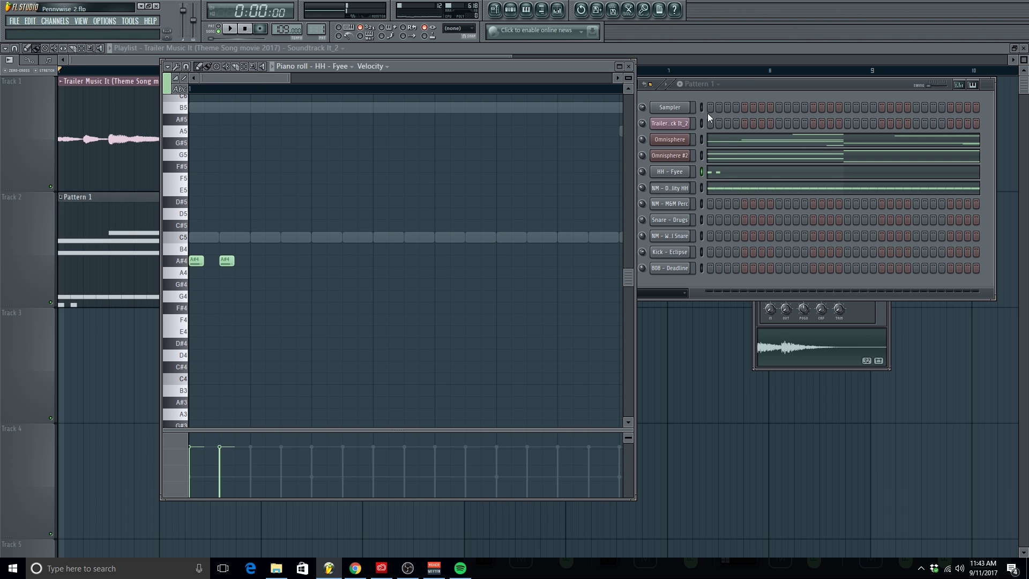
drag(740, 82, 818, 92)
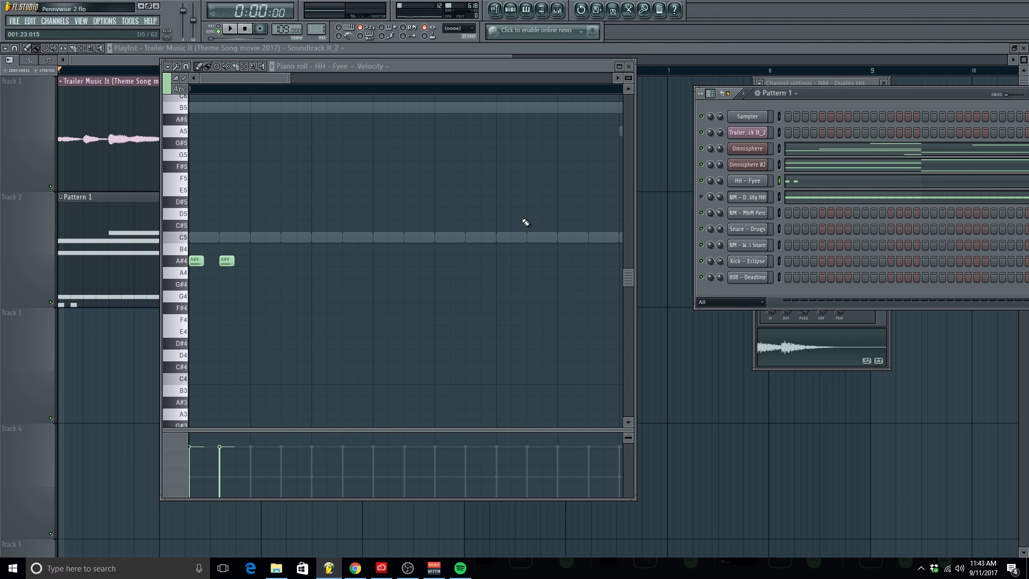
Add one-step A#4 hits on steps 7, 17, 18 and 19 of the HH - Fyee part
key(space)
click(284, 261)
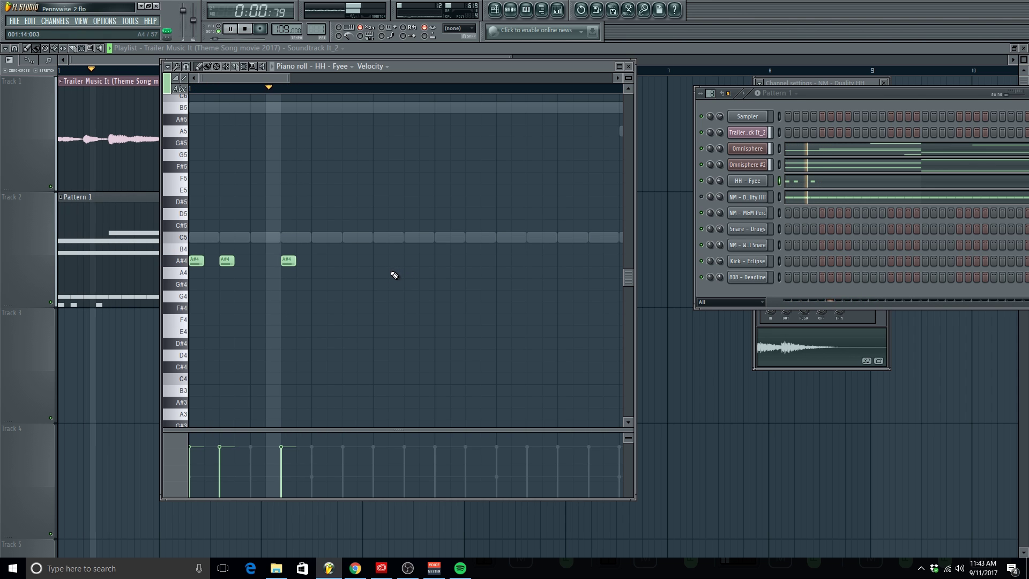
click(441, 261)
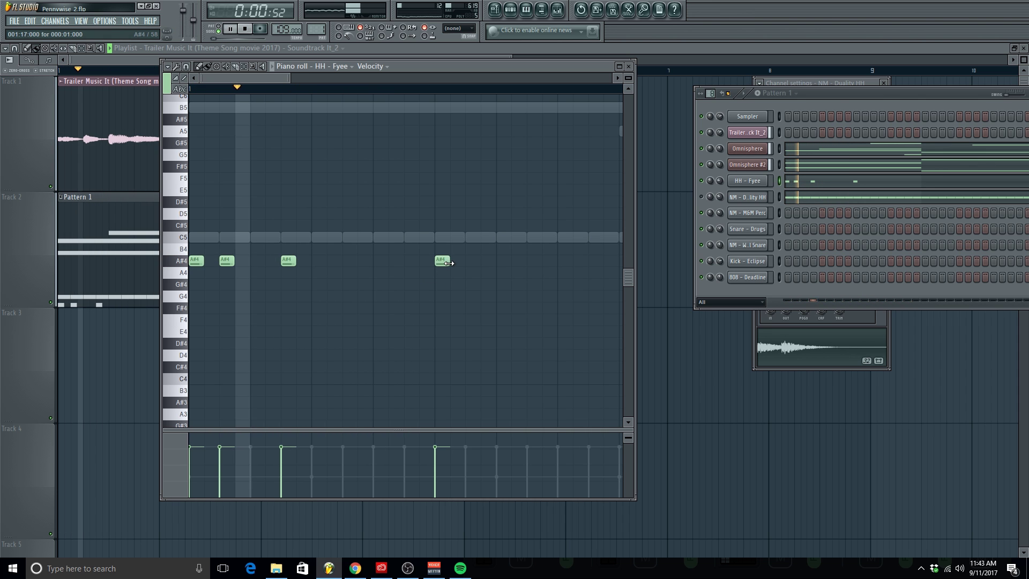
click(456, 263)
click(471, 263)
scroll(472, 269, down, 1)
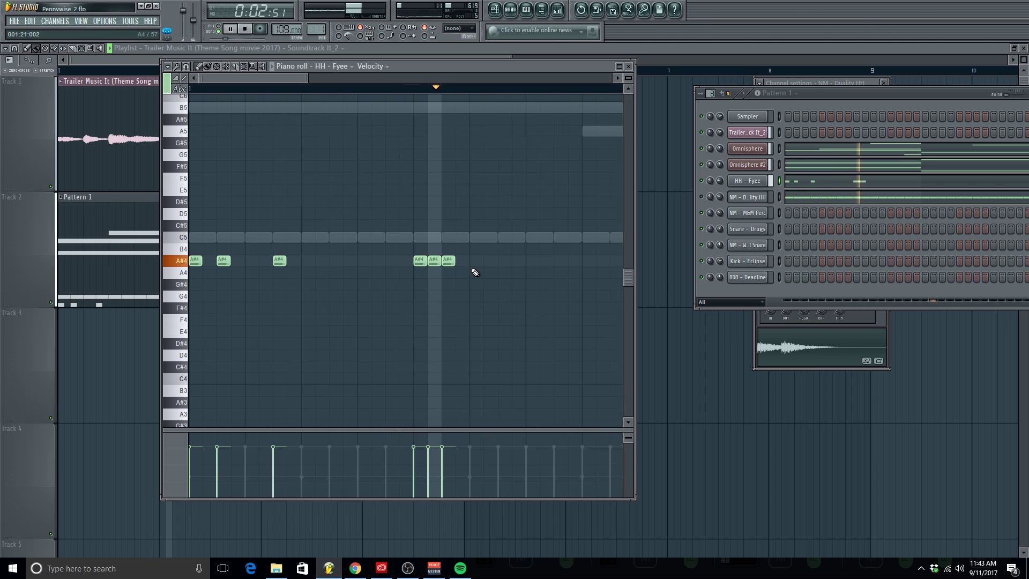
scroll(471, 274, down, 1)
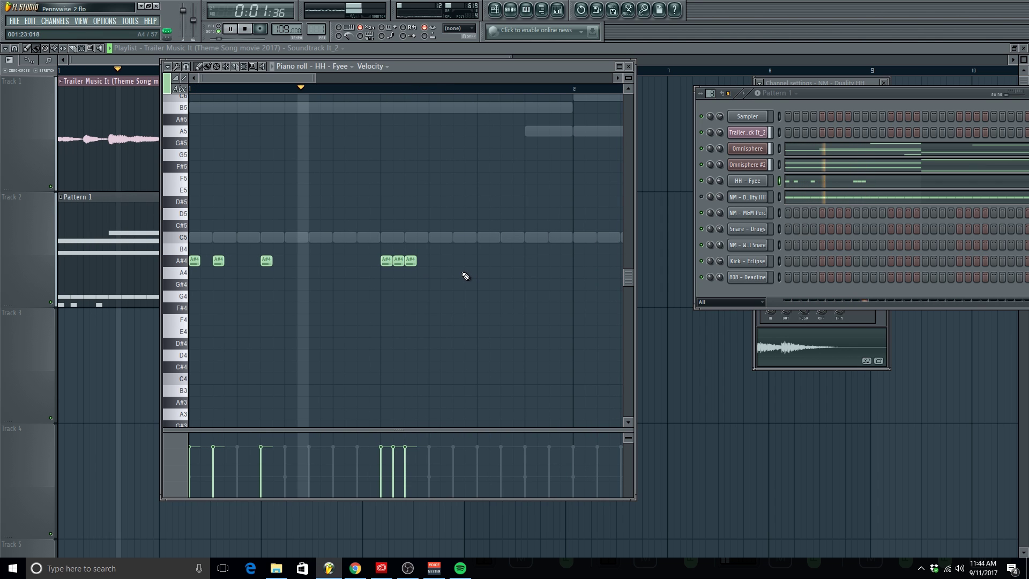
scroll(464, 279, up, 1)
Add a two-step A#4 note on step 21 and chop it alone into three equal hits, then deselect them
key(space)
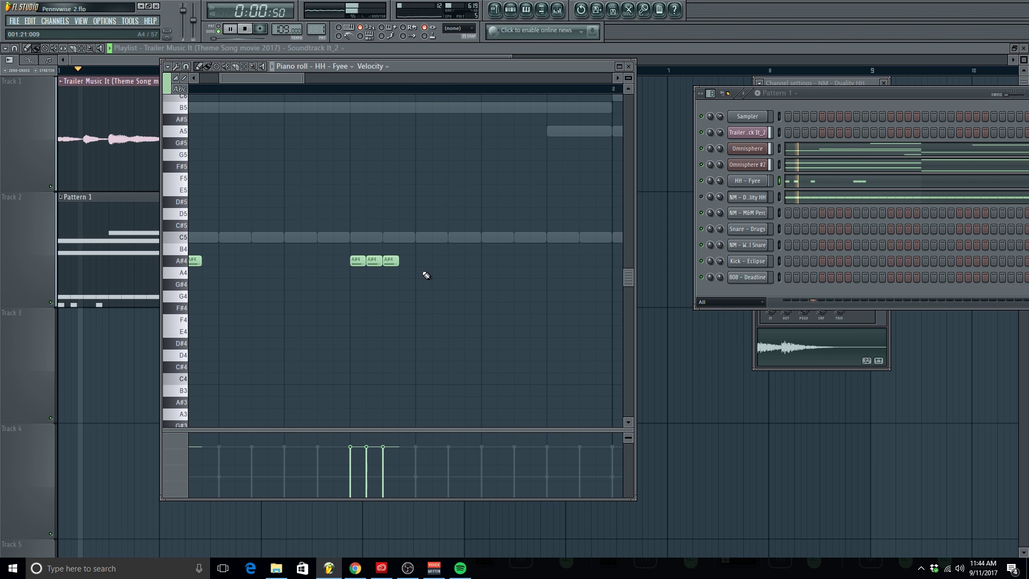
click(423, 261)
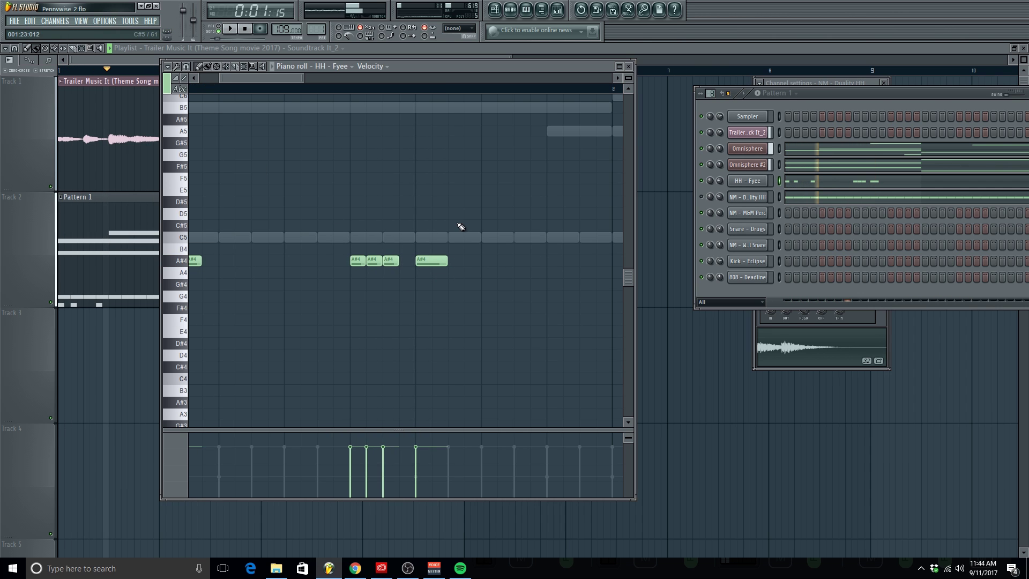
key(alt+u)
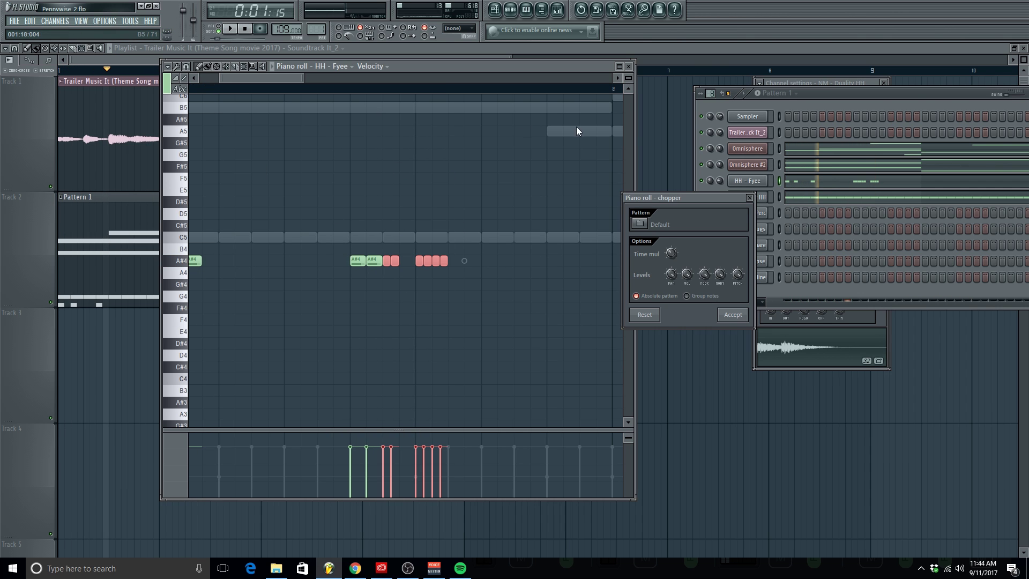
click(749, 197)
drag(448, 297, 418, 166)
key(alt+u)
key(Return)
scroll(442, 298, up, 2)
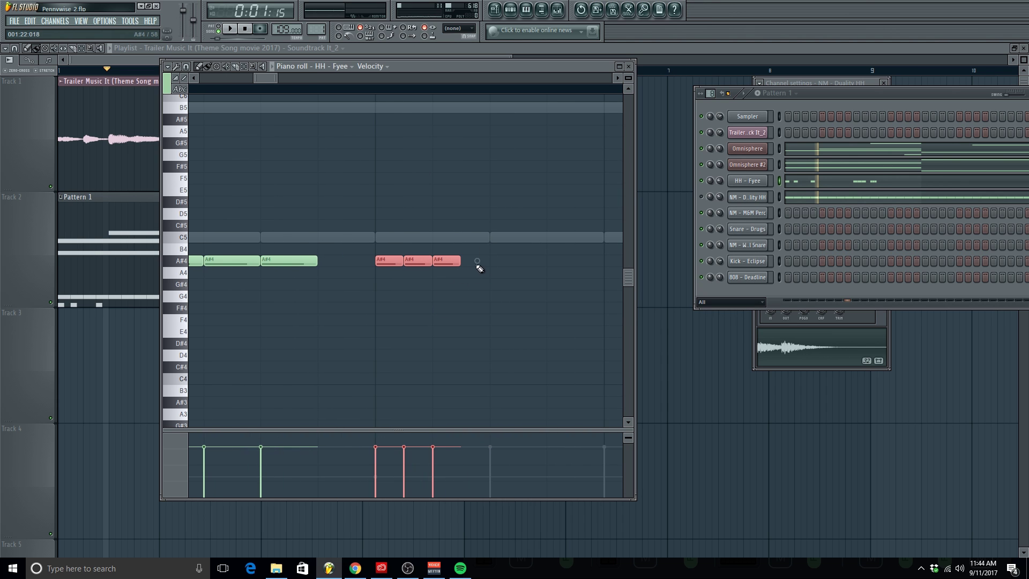
scroll(477, 260, down, 3)
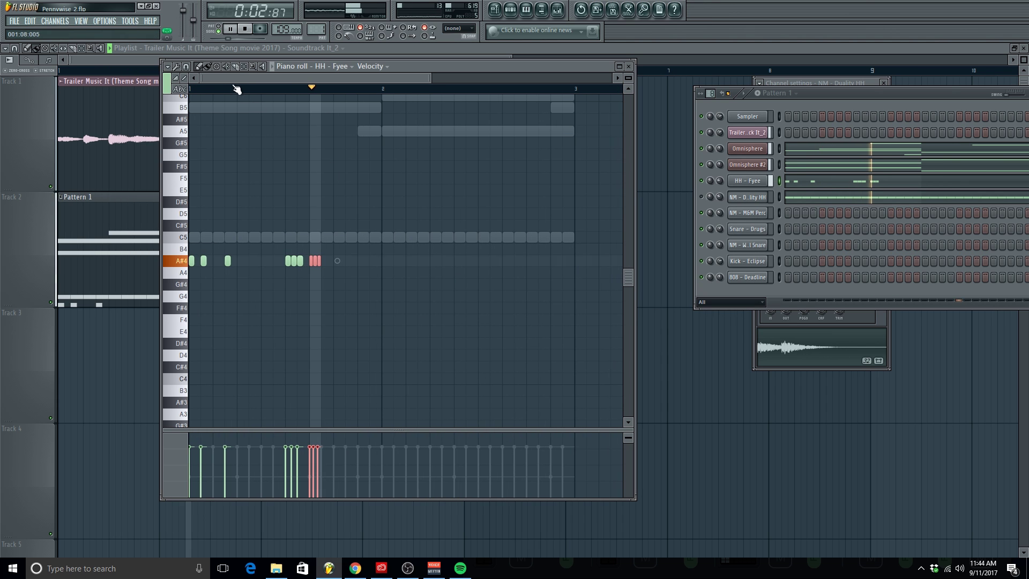
ctrl+click(389, 278)
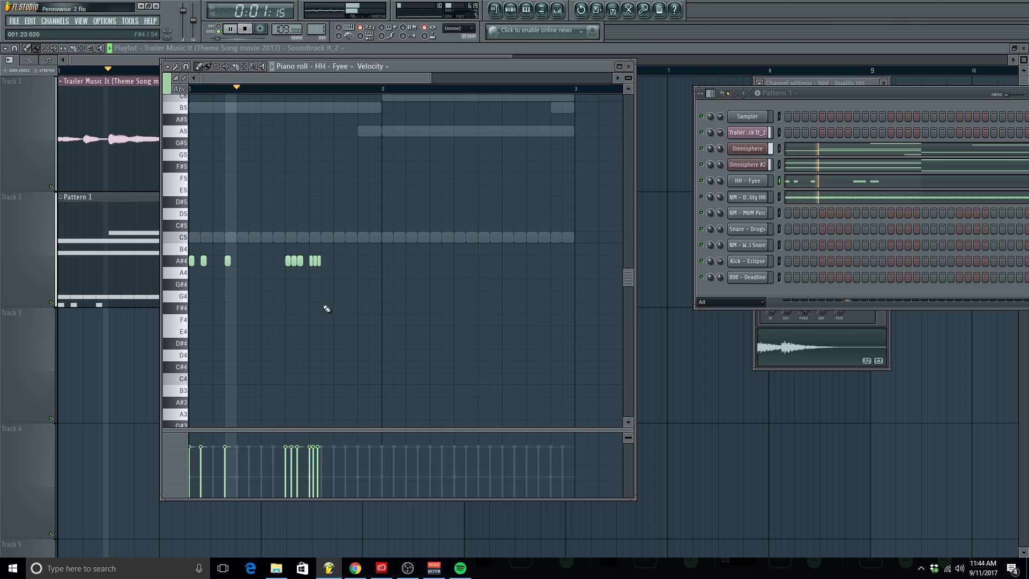
Add an A#4 hit on step 25 and lengthen it to one full step
scroll(320, 300, up, 3)
scroll(381, 300, up, 1)
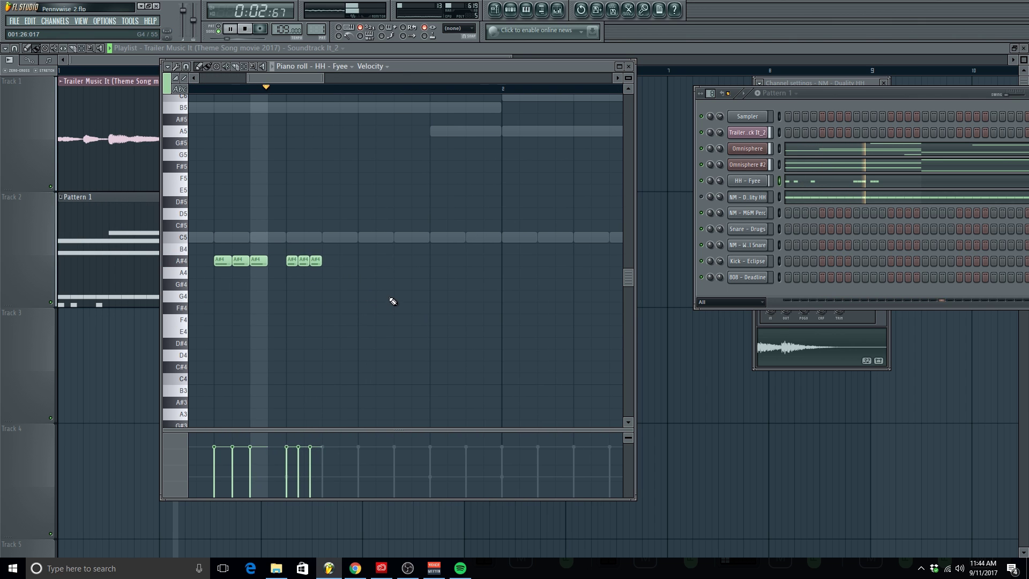
click(360, 262)
key(space)
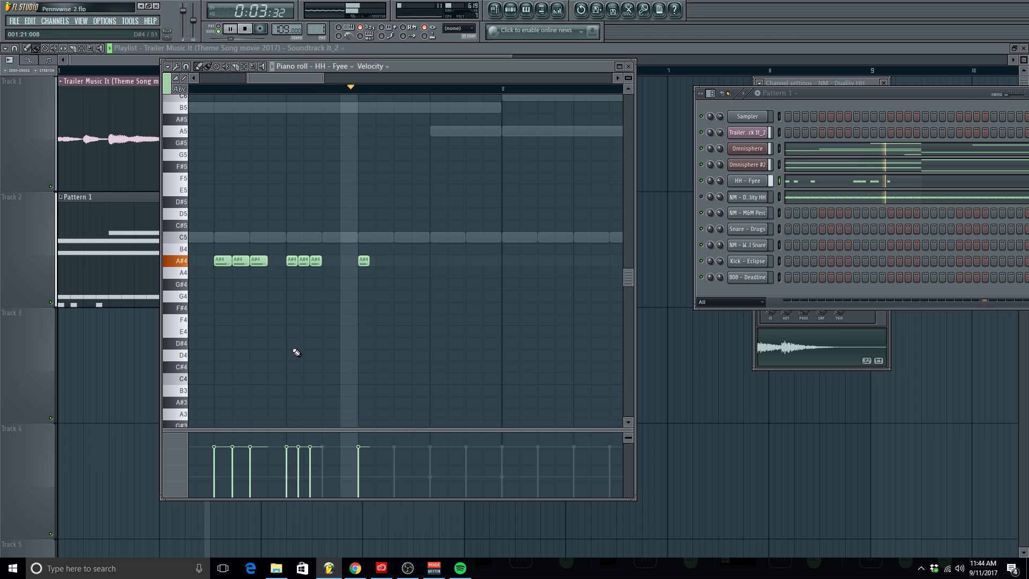
scroll(347, 321, up, 3)
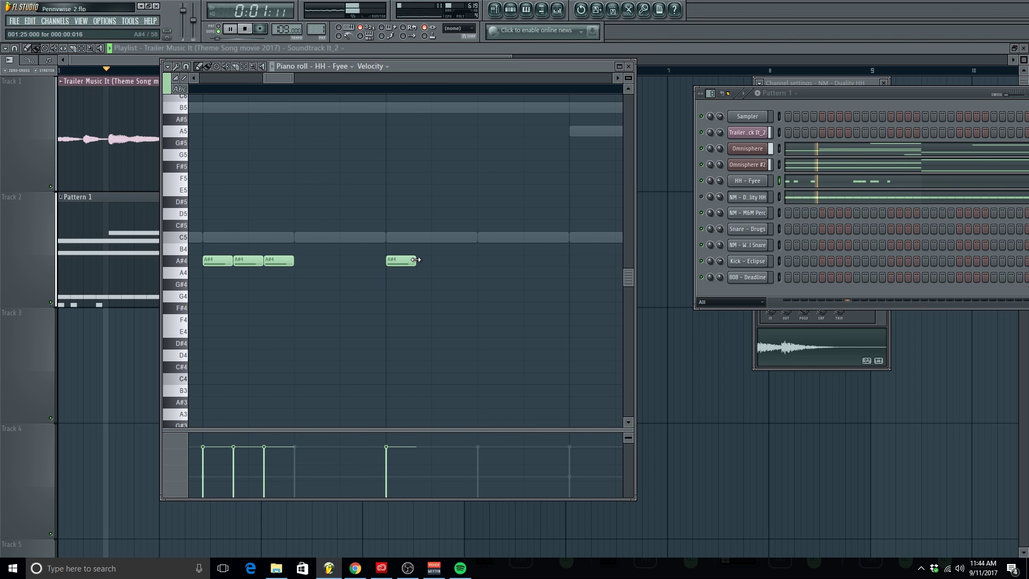
drag(419, 257, 438, 226)
scroll(420, 297, down, 3)
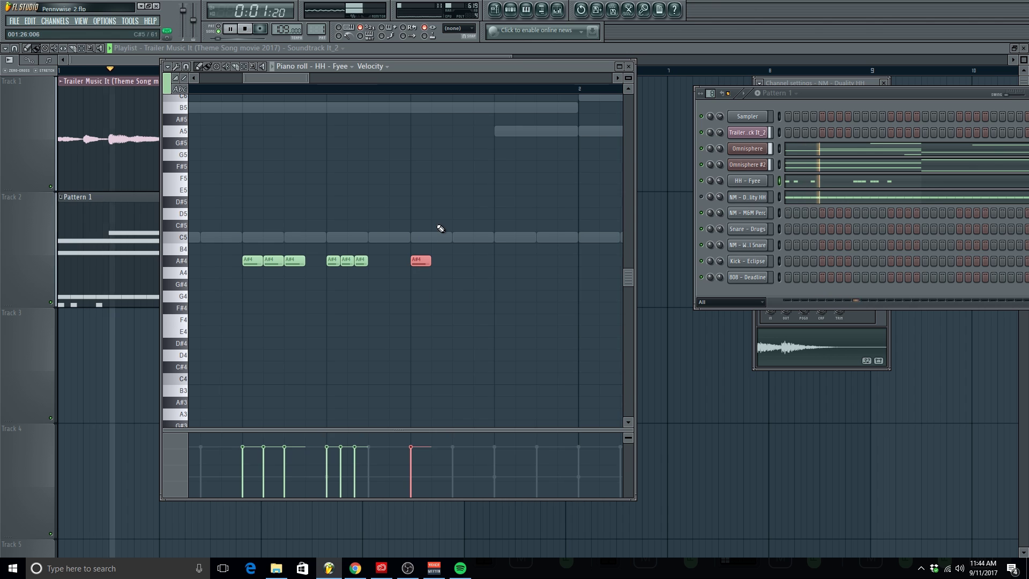
Chop the step 25 hit into a fast roll and repeat it on steps 27, 29 and 31 with progressively lower velocities
key(alt+u)
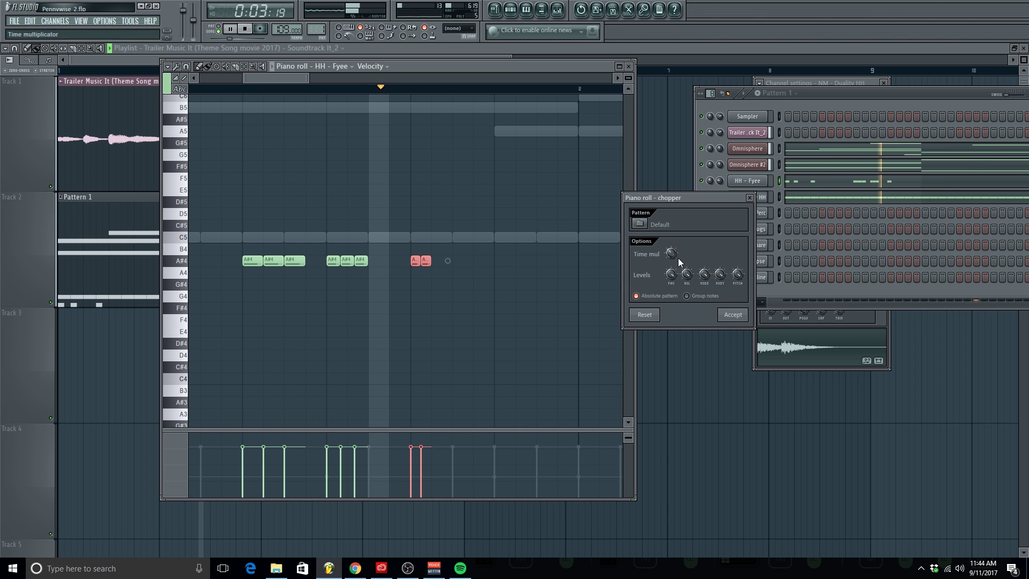
scroll(673, 256, down, 3)
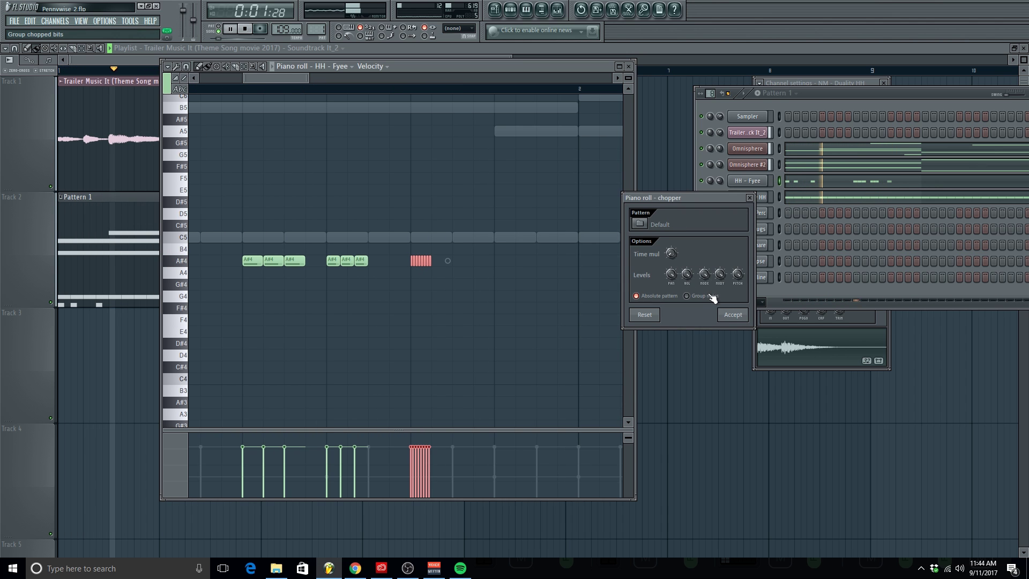
click(732, 314)
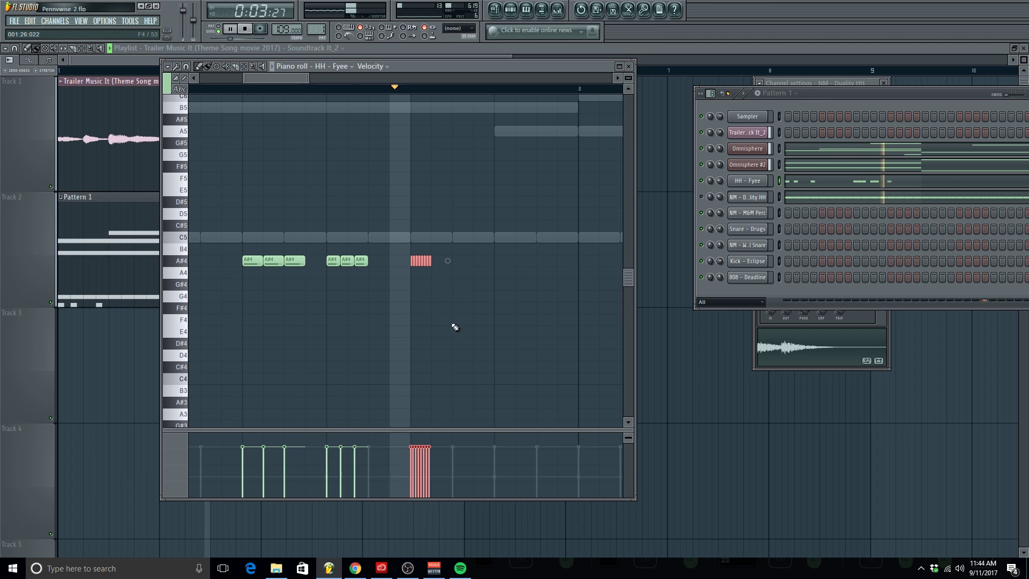
drag(399, 254, 504, 262)
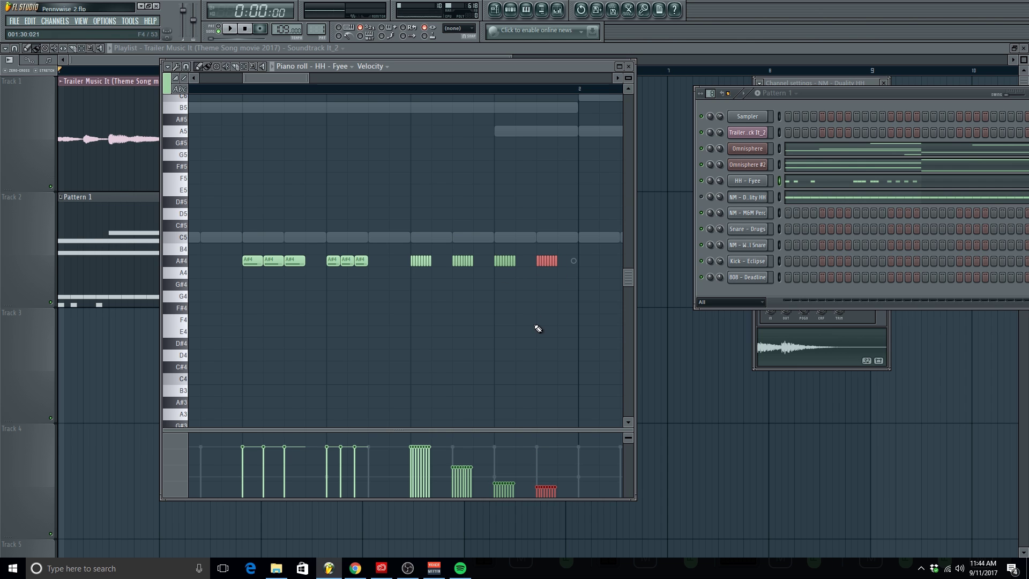
scroll(458, 188, down, 2)
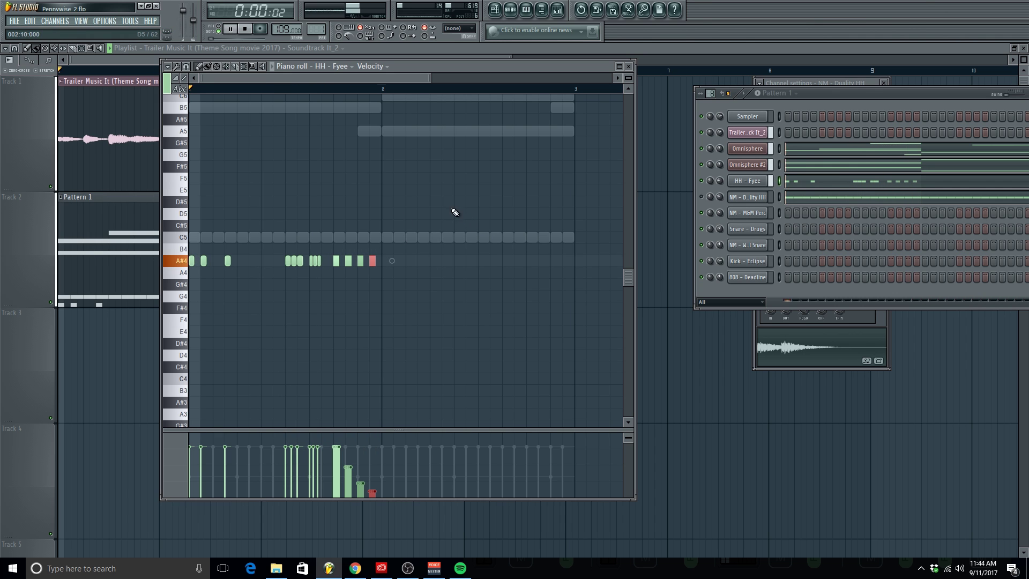
Open the NM - Duality HH piano roll and transpose all its hits down to A#4
click(820, 199)
key(Down)
key(Down)
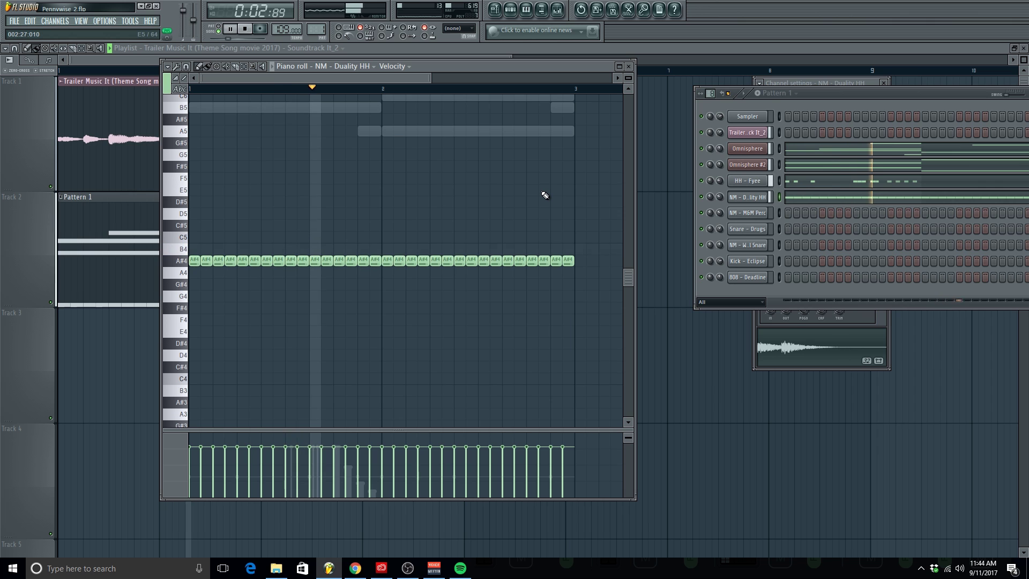
key(Up)
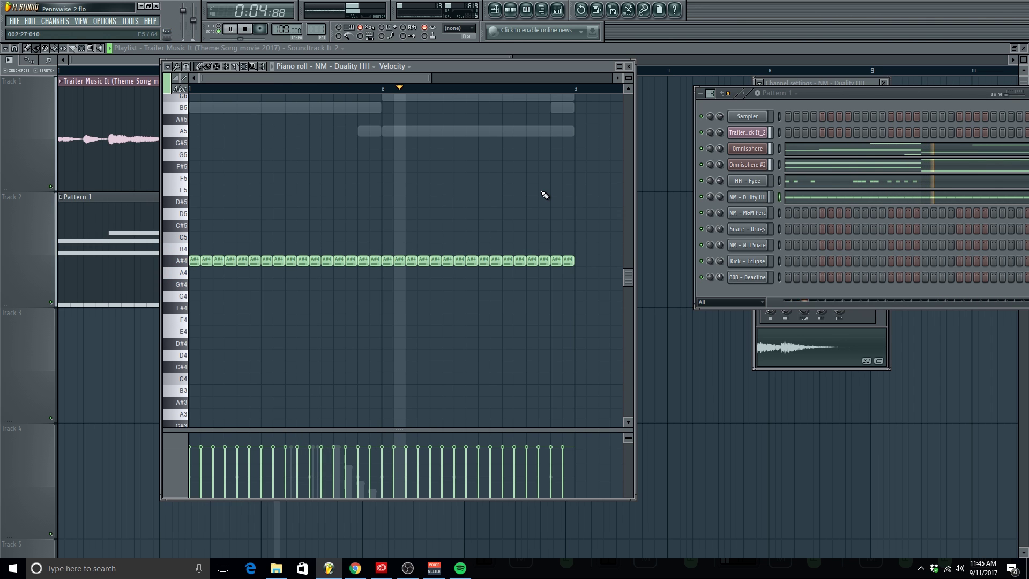
key(space)
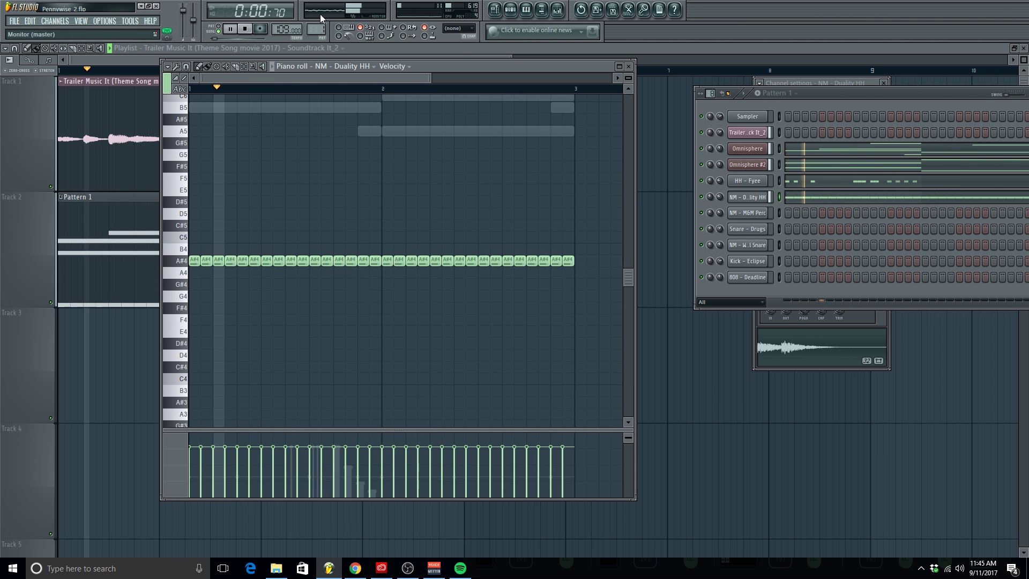
Return to the HH - Fyee piano roll and add full-velocity A#4 hits on steps 1, 3 and 7 of bar 2
click(825, 181)
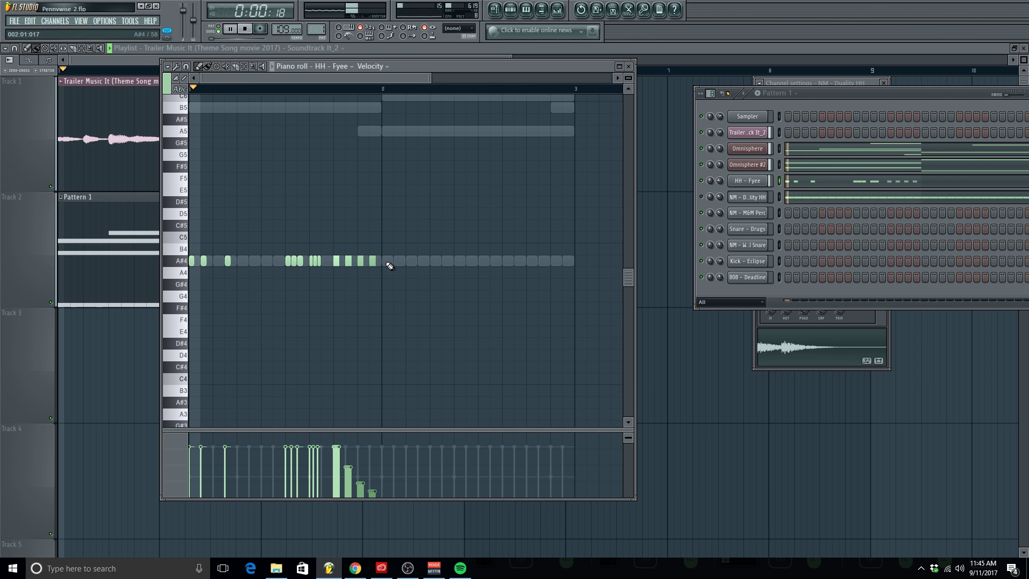
scroll(416, 277, up, 2)
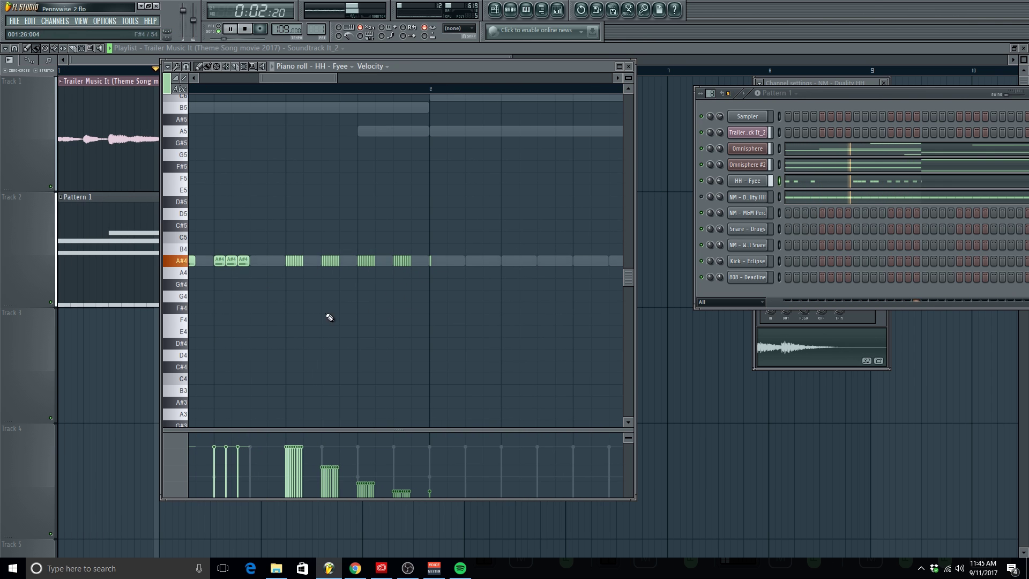
scroll(439, 273, up, 2)
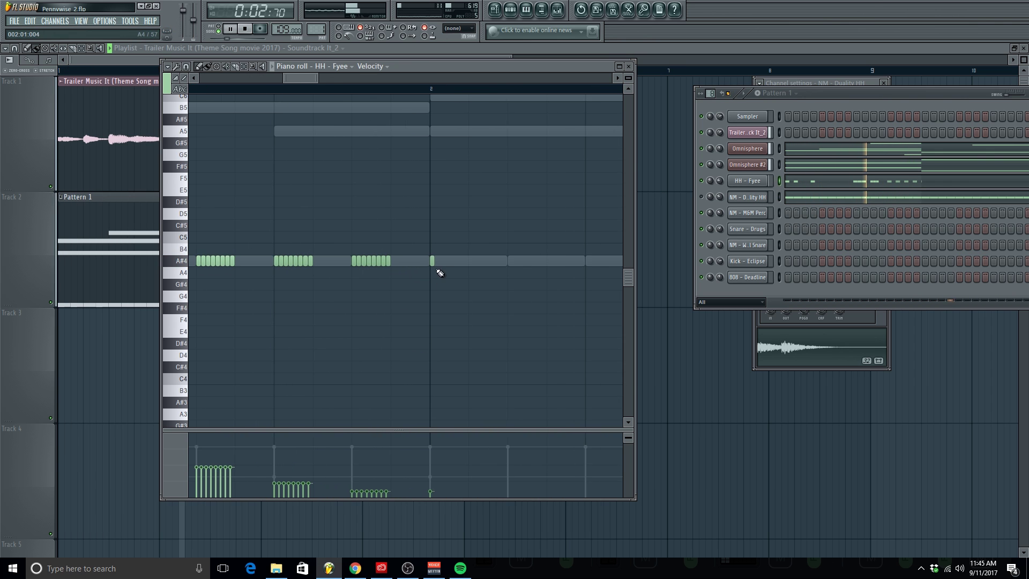
click(515, 262)
scroll(512, 268, down, 2)
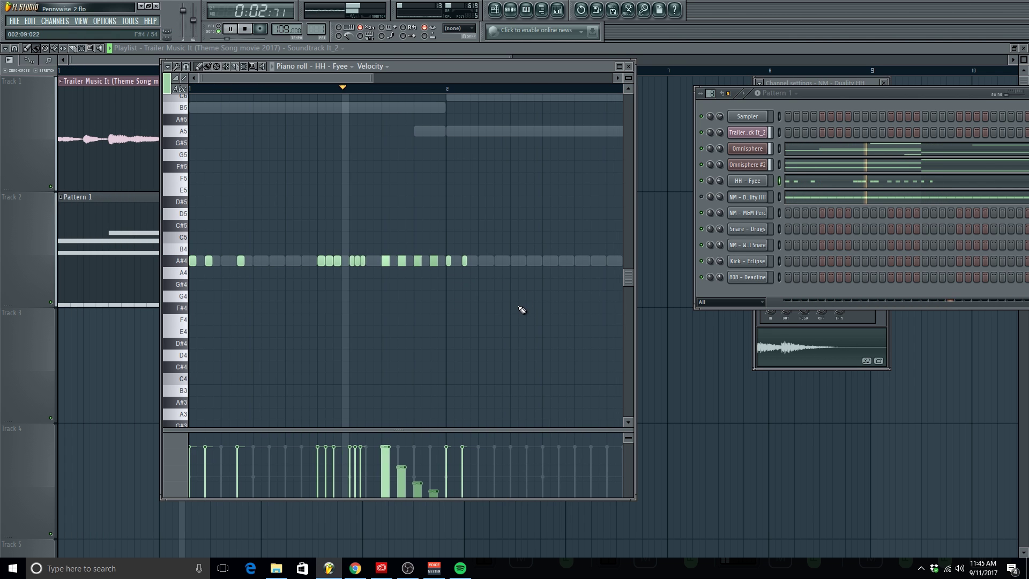
key(space)
scroll(524, 271, down, 1)
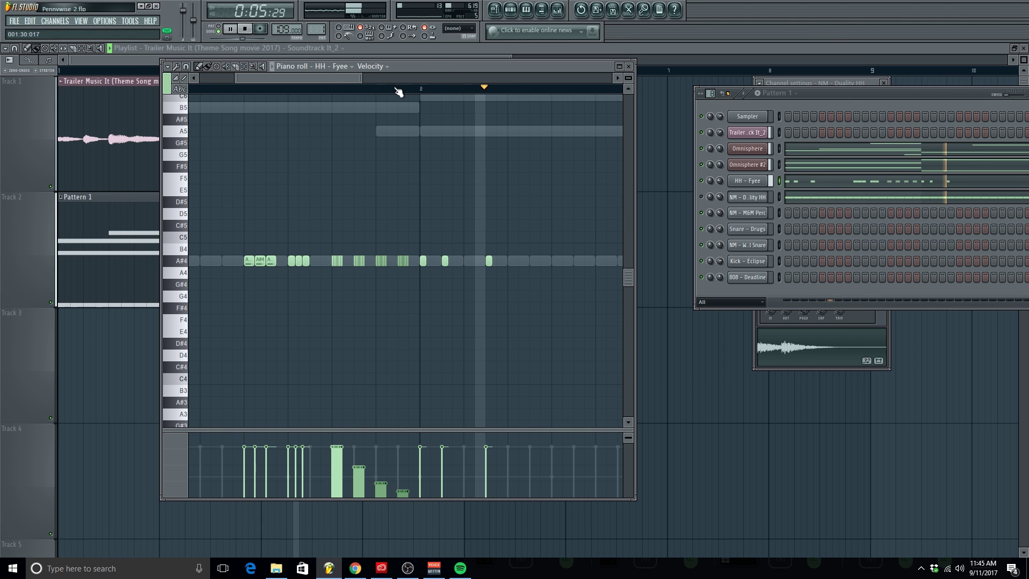
Add A#4 hits on steps 13 and 15 of bar 2 in the HH - Fyee piano roll
drag(323, 76, 355, 89)
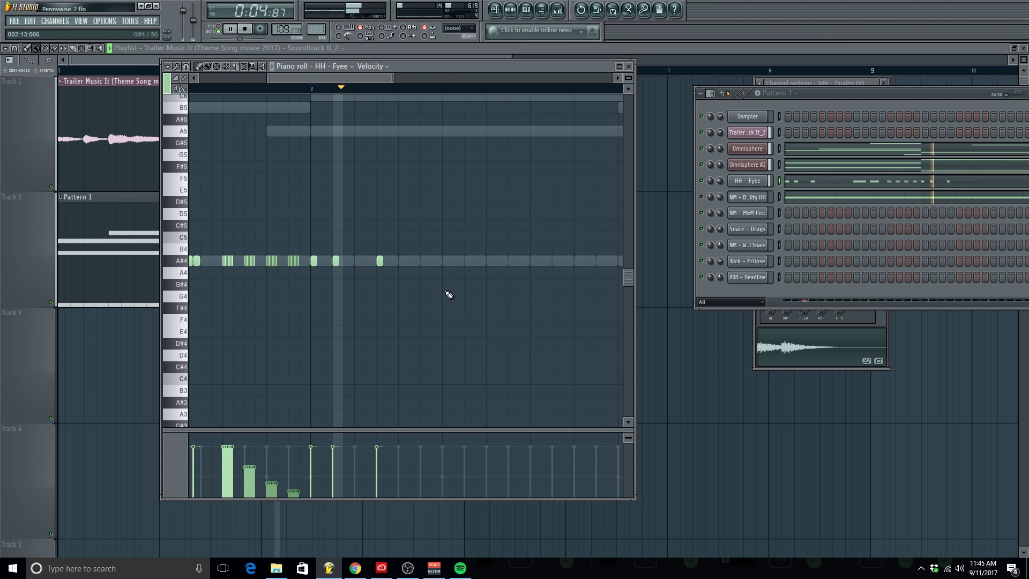
scroll(444, 301, up, 2)
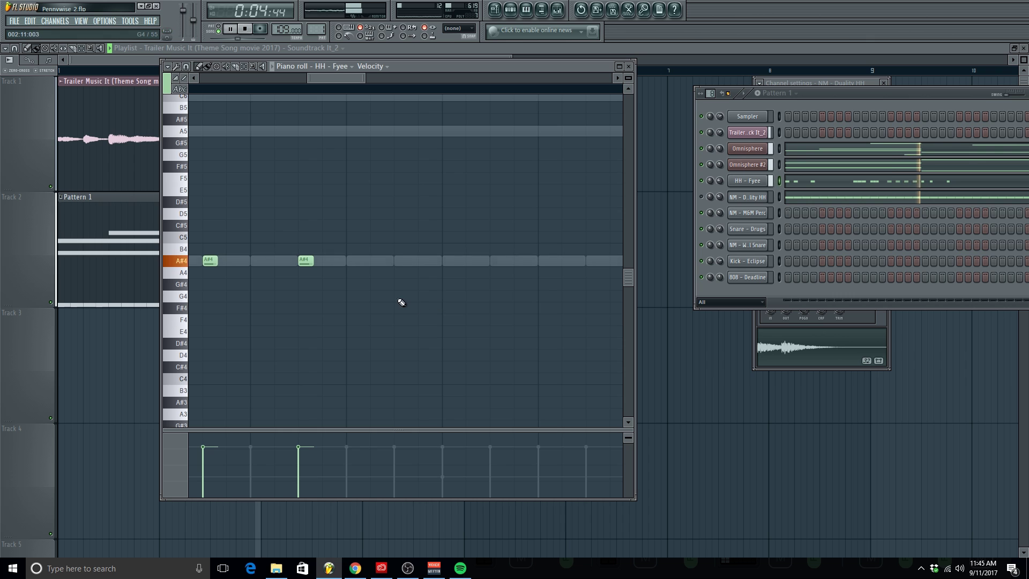
scroll(428, 289, up, 2)
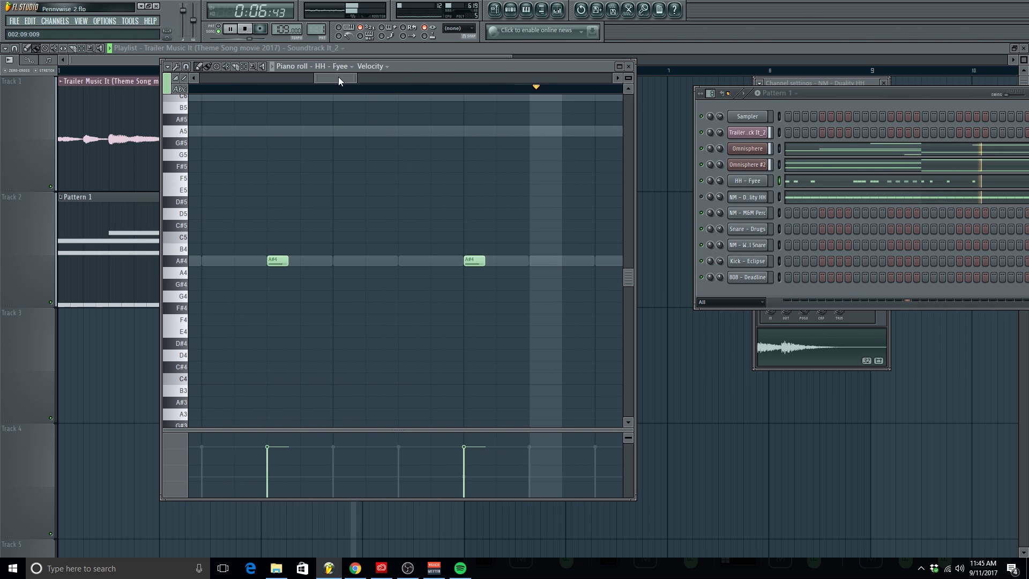
drag(338, 80, 352, 81)
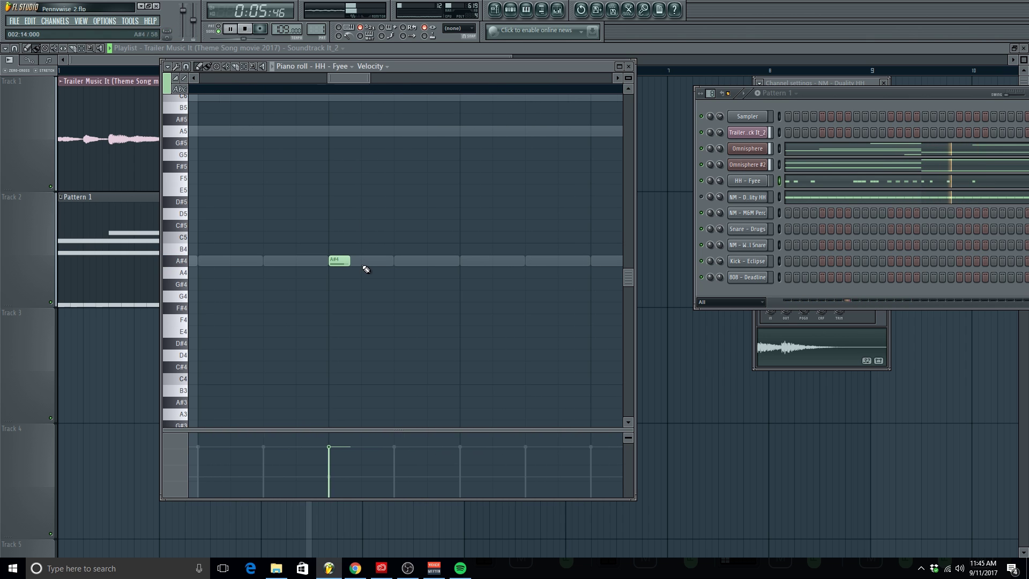
click(368, 261)
click(399, 260)
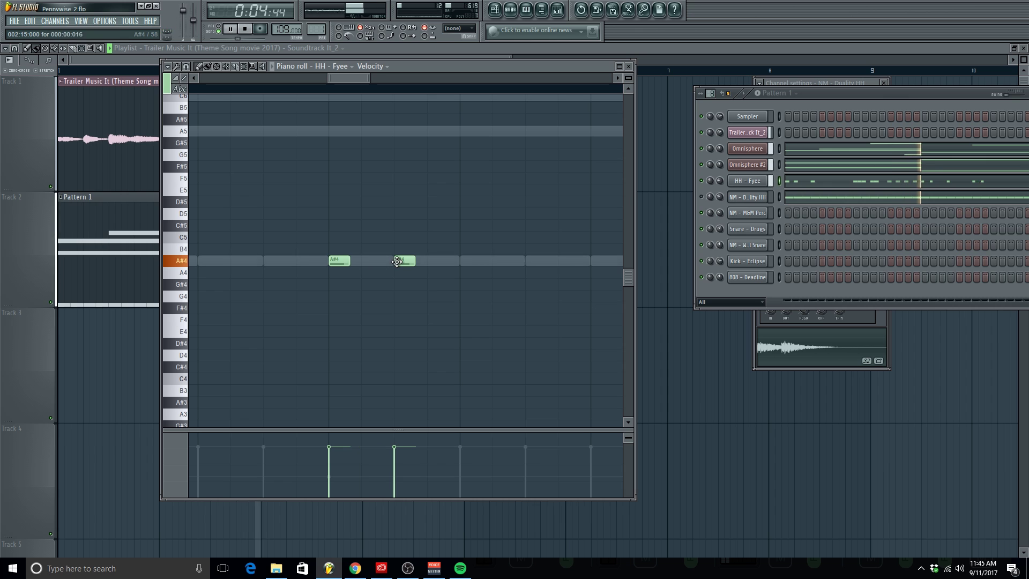
Replace the hits on steps 13 and 15 with a seven-hit A#4 roll at 1/6-beat snap, running from step 13 to step 17
drag(348, 263, 457, 294)
click(187, 70)
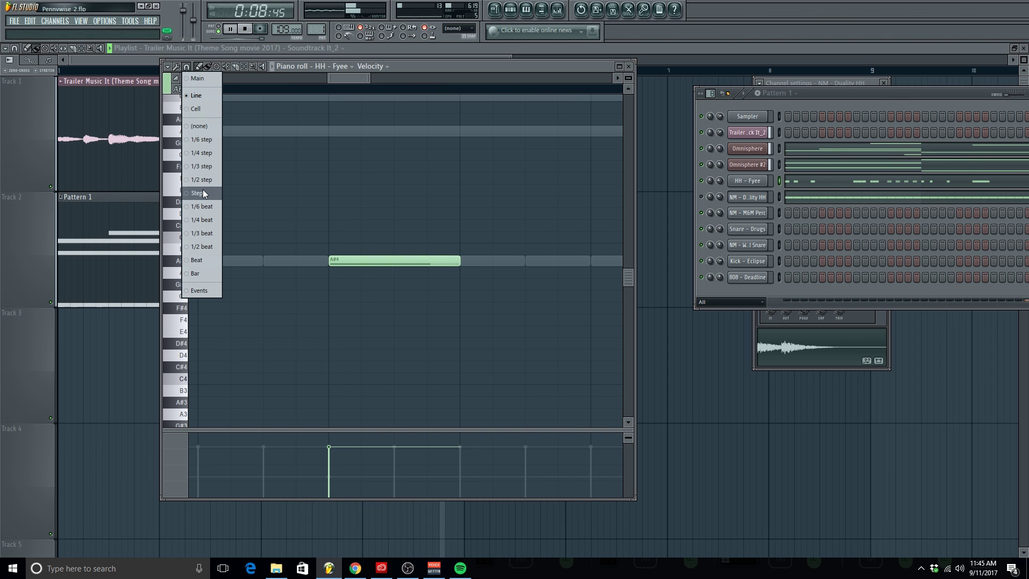
click(203, 206)
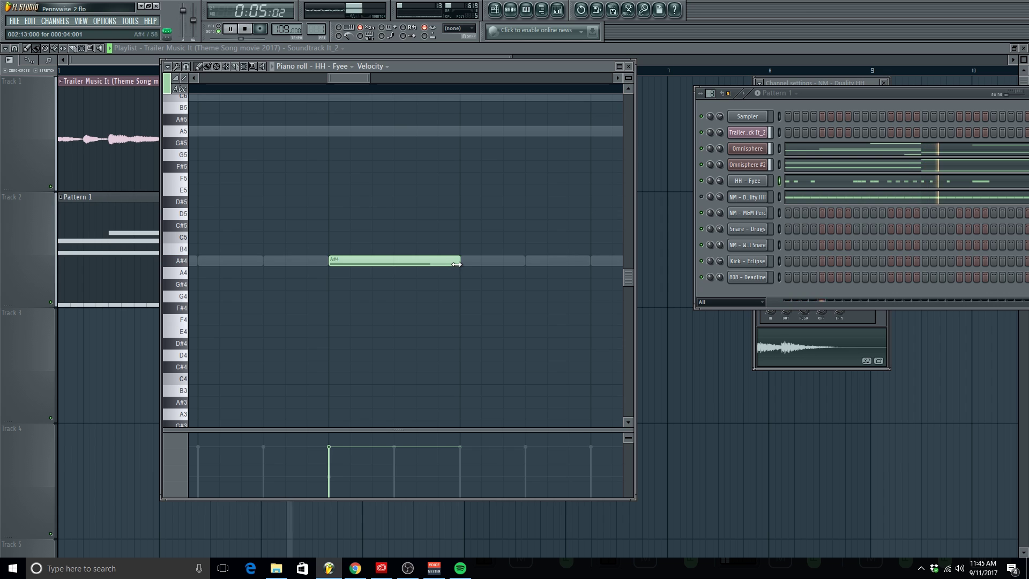
click(381, 261)
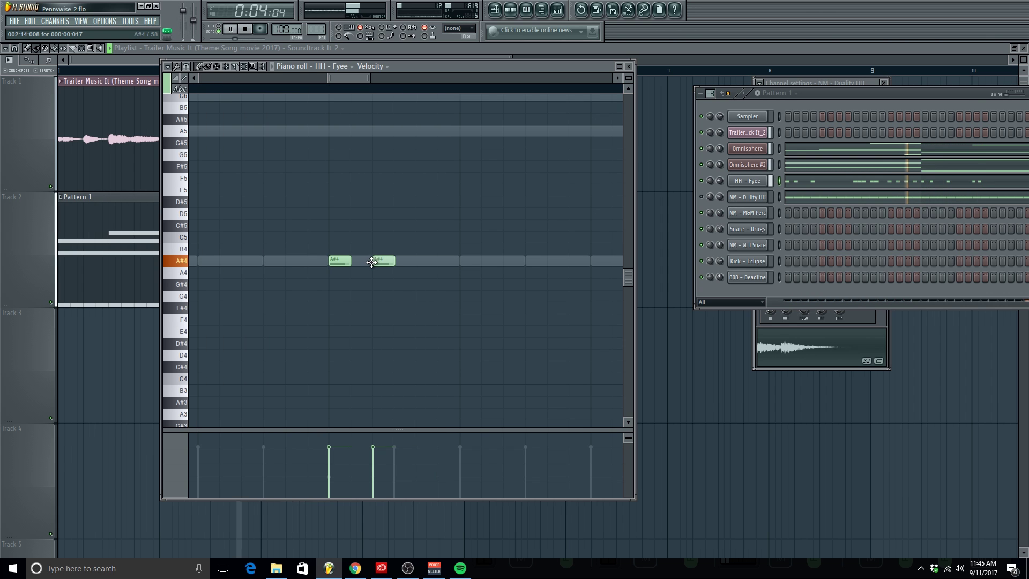
click(448, 261)
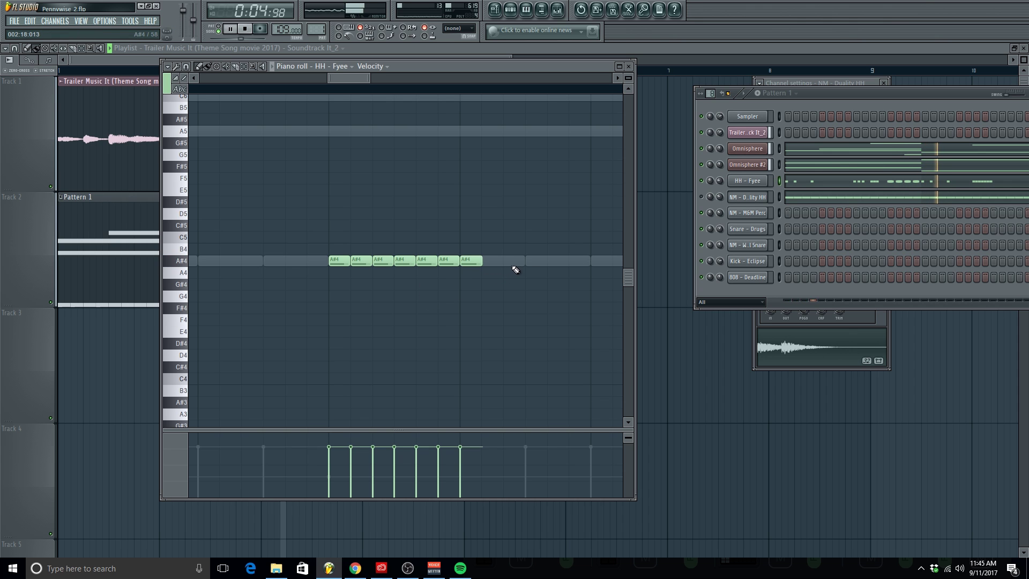
Add an A#4 hit on step 19 of bar 2 and ramp the velocities of the roll's first six hits gradually upward
scroll(428, 262, down, 2)
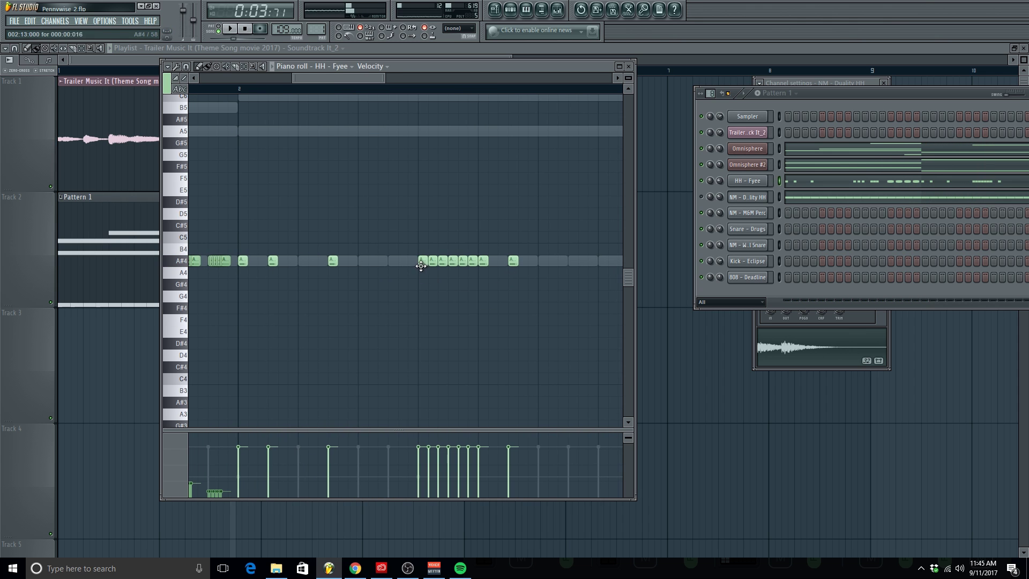
drag(419, 256, 471, 275)
key(space)
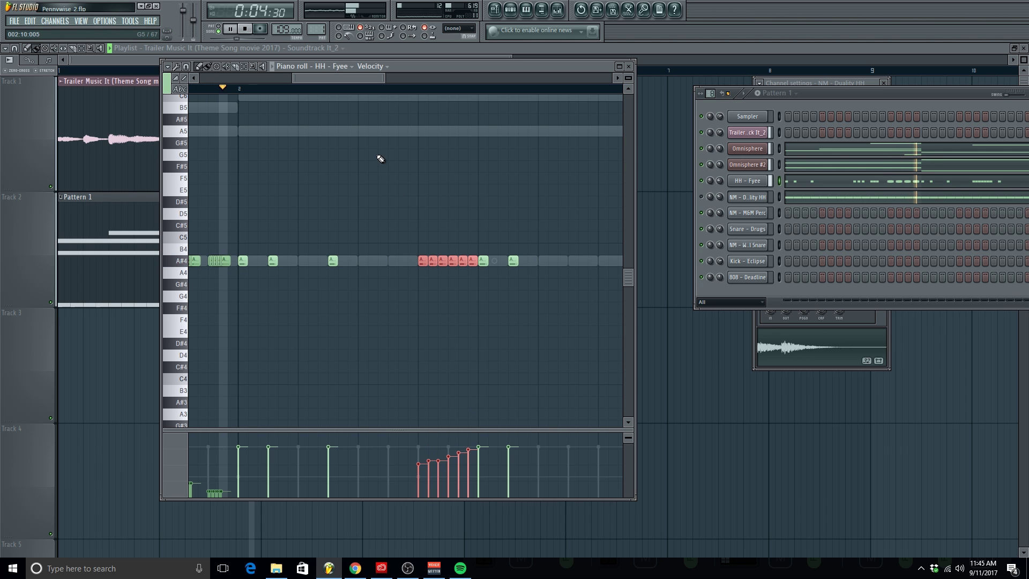
Add an A#4 hit on step 21 of bar 2 and shift the step 19 hit back to 1/3 beat after step 17
click(538, 245)
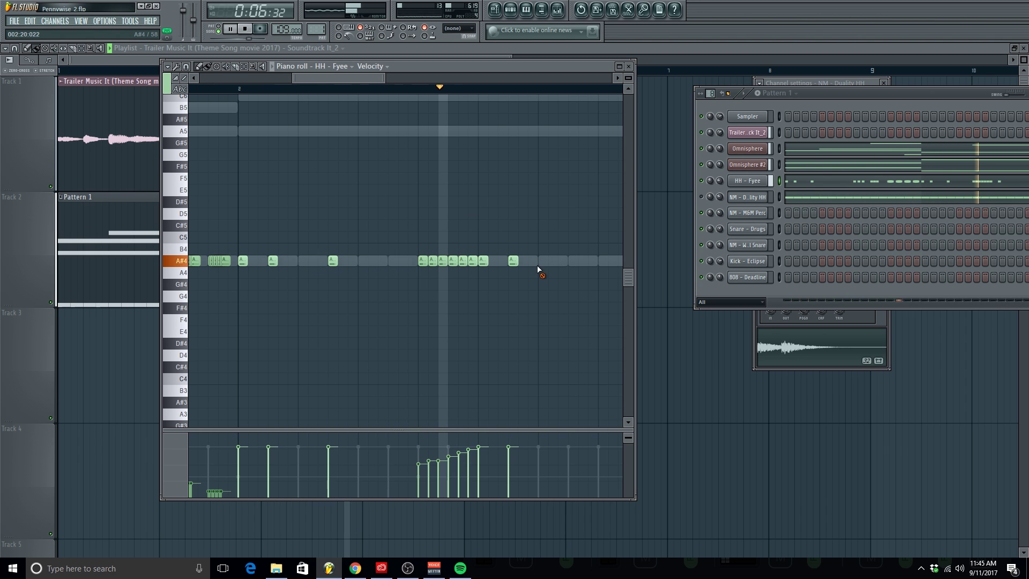
click(537, 263)
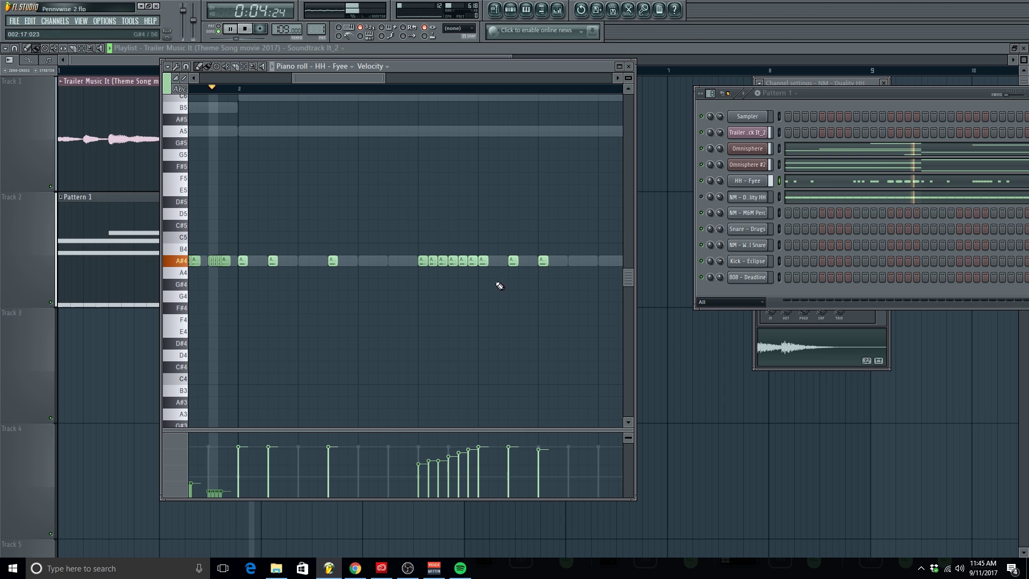
scroll(512, 265, up, 2)
scroll(490, 259, down, 2)
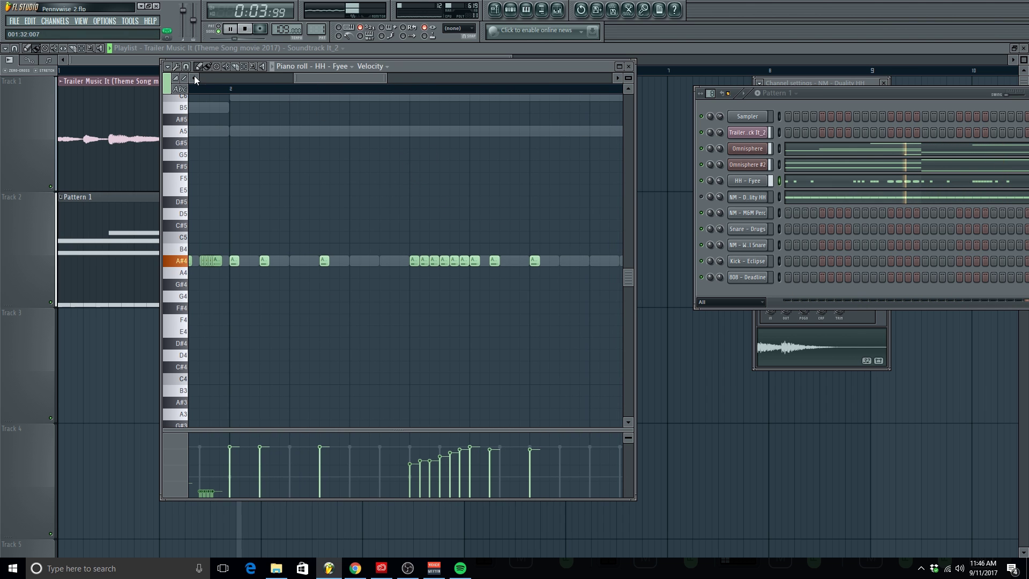
Set snap to Line, replace the step 21 hit with one on step 19, and remove the hit 1/3 beat after step 17
click(186, 66)
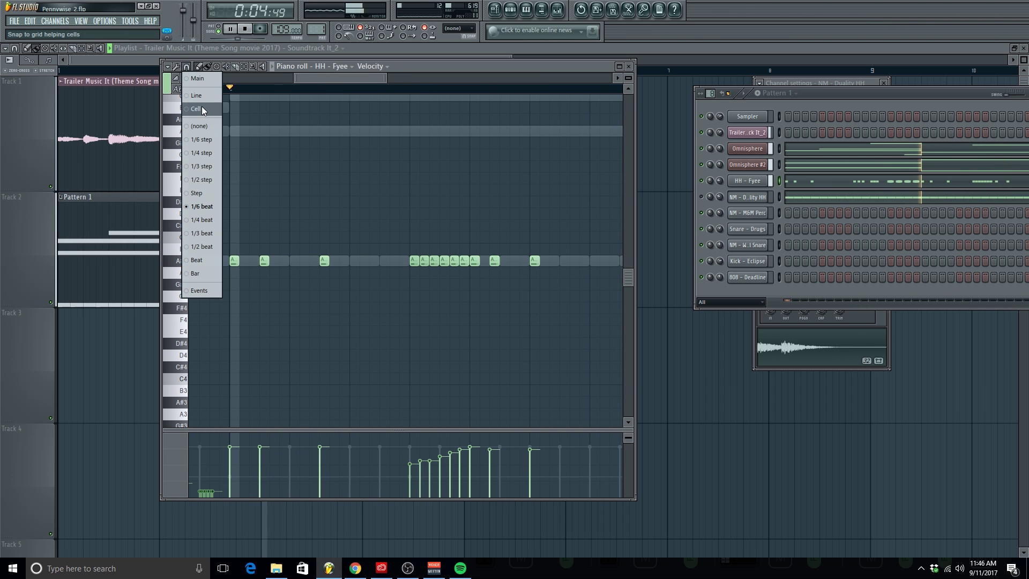
click(200, 97)
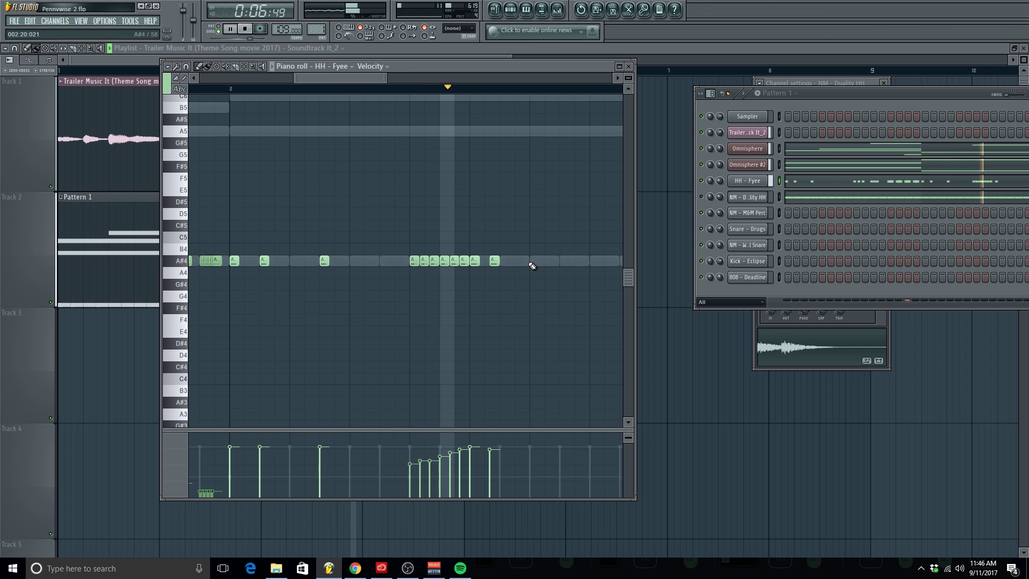
right_click(533, 262)
click(502, 261)
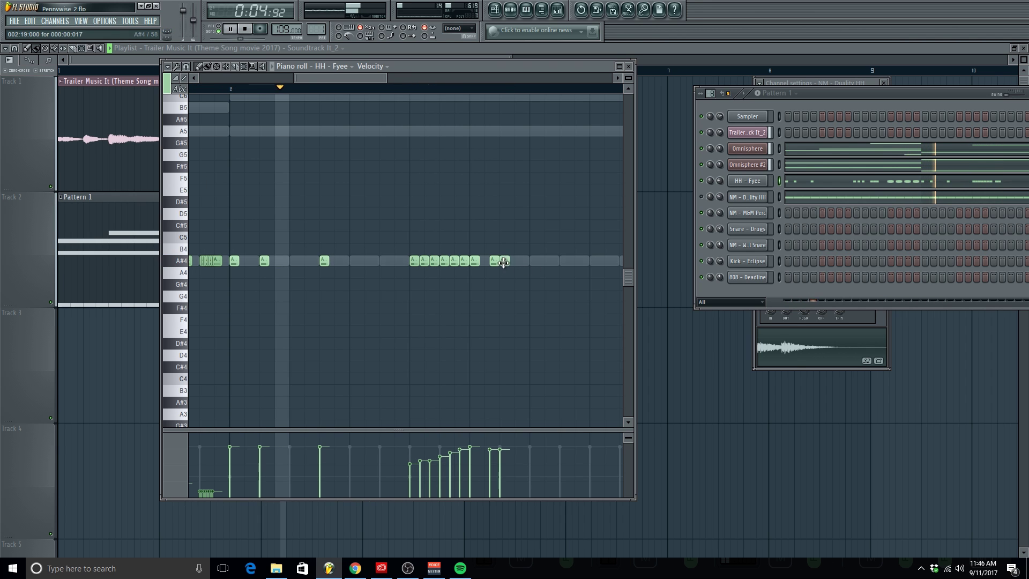
click(342, 86)
drag(340, 80, 359, 82)
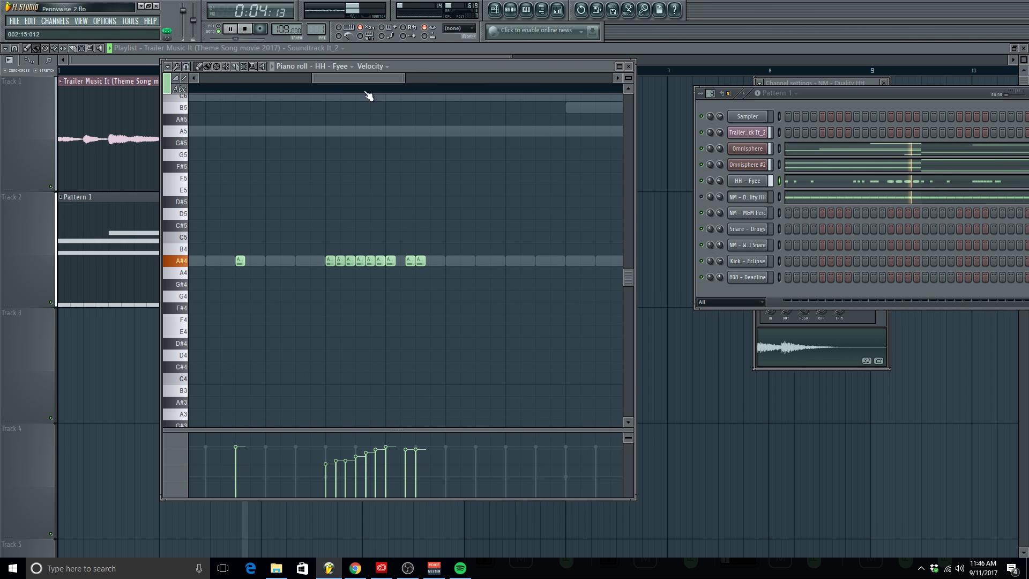
right_click(412, 262)
click(418, 261)
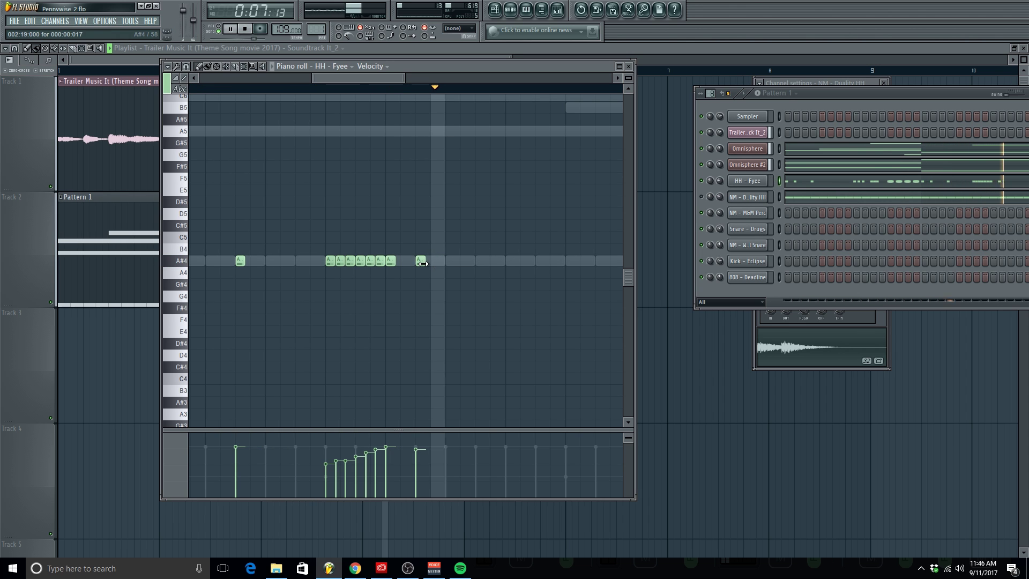
Re-place the step 19 hit and add A#4 hits on steps 18 and 23 of bar 2
scroll(415, 292, up, 2)
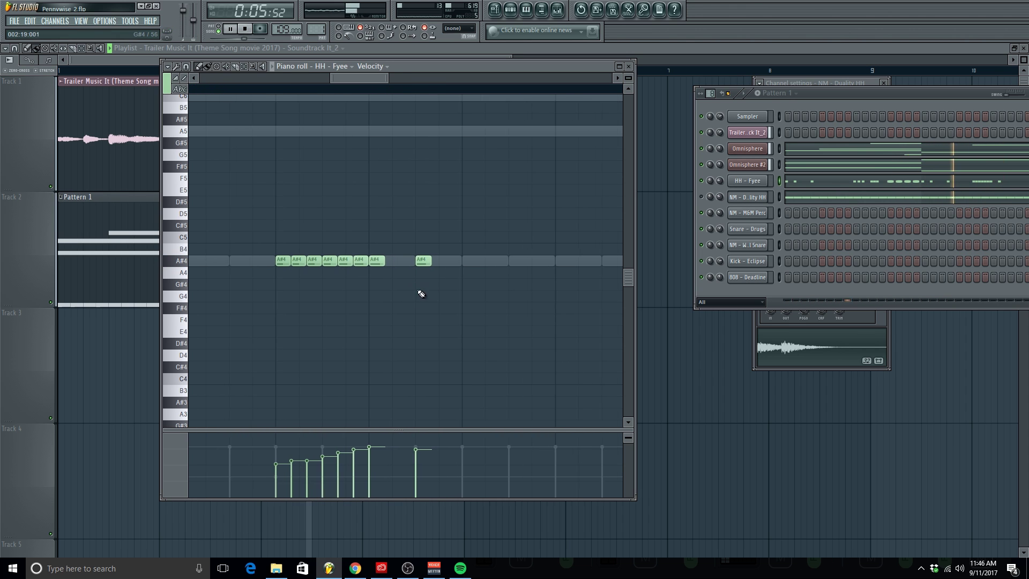
right_click(420, 262)
click(395, 262)
click(421, 261)
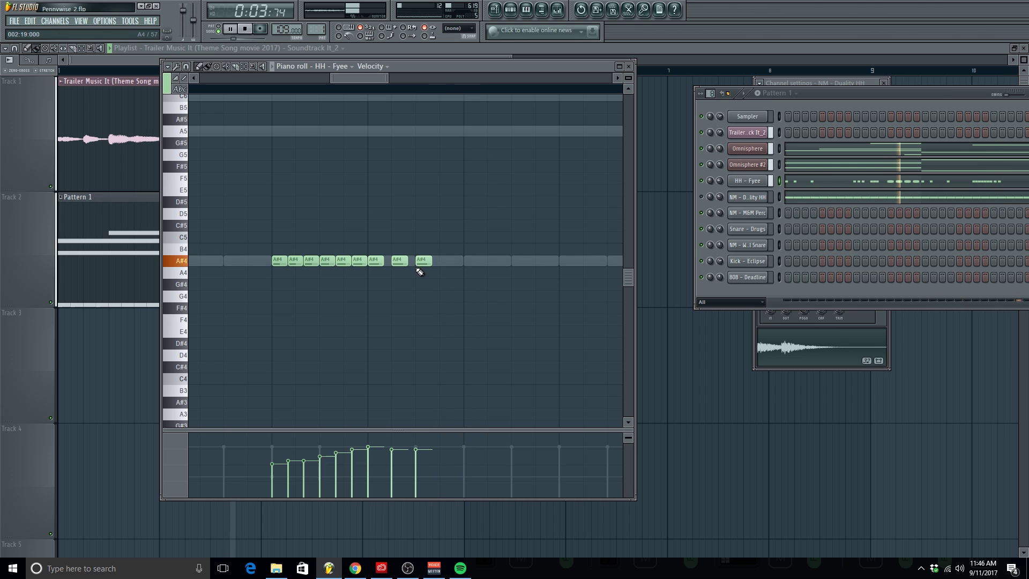
click(514, 262)
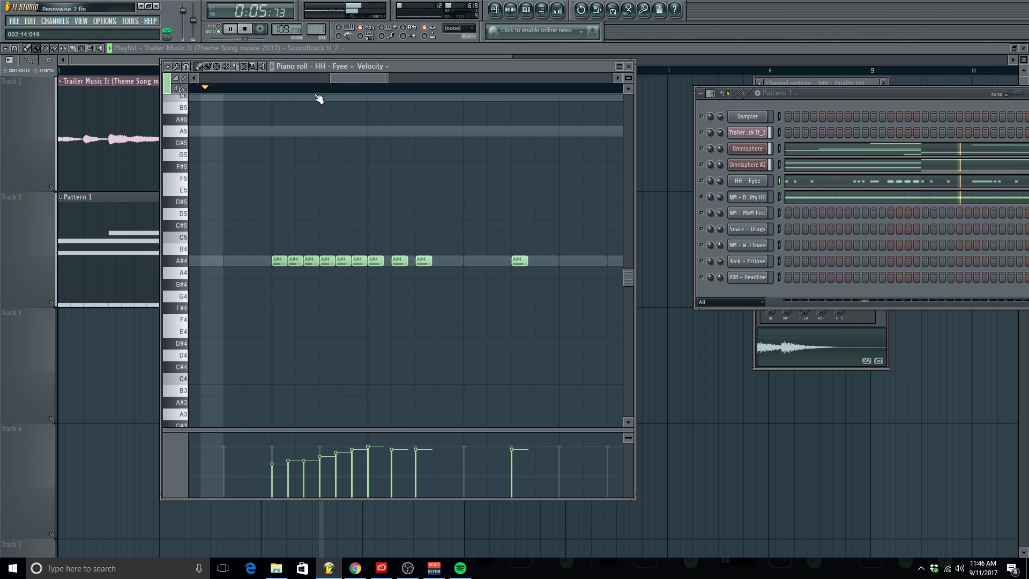
Add an A#4 hit on step 25 of bar 2, followed by two more hits spaced 1/3 beat apart using 1/6-beat snap
drag(354, 80, 377, 86)
key(space)
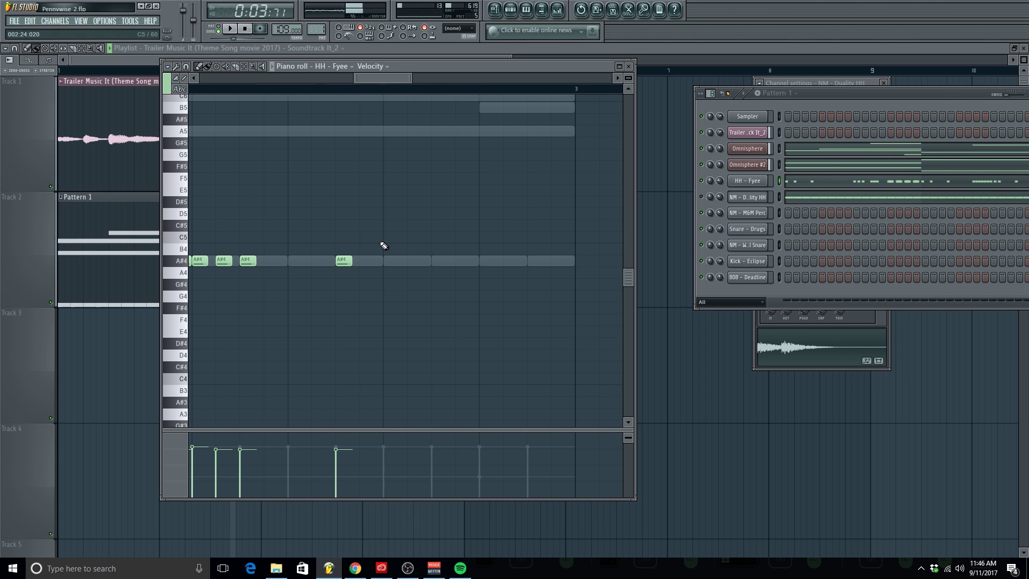
click(187, 66)
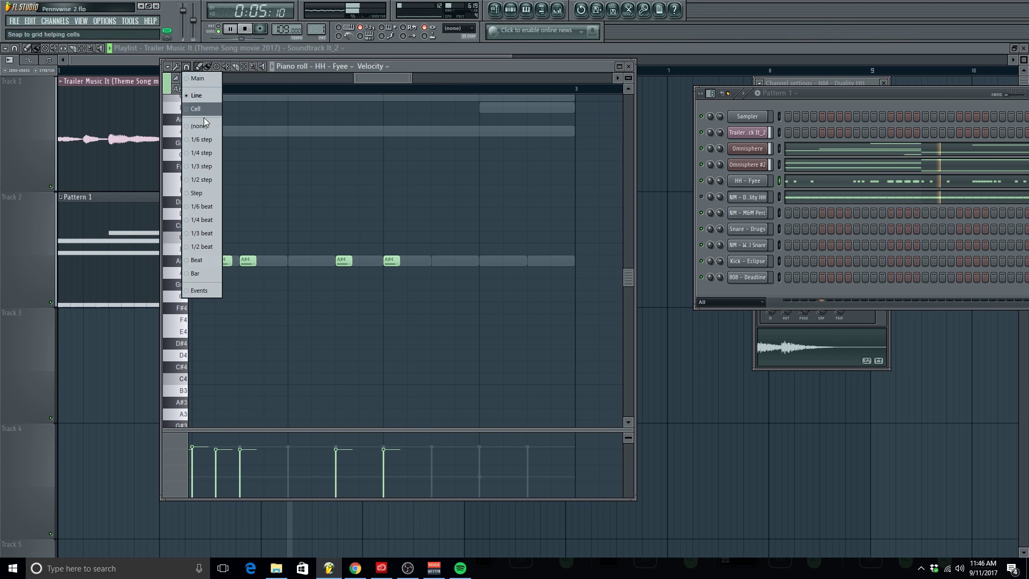
click(220, 206)
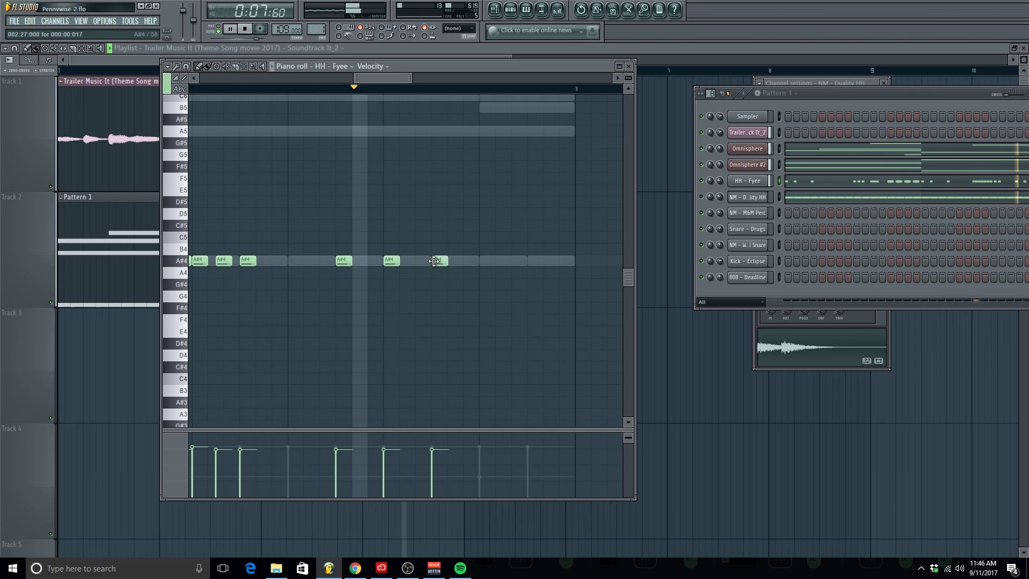
key(space)
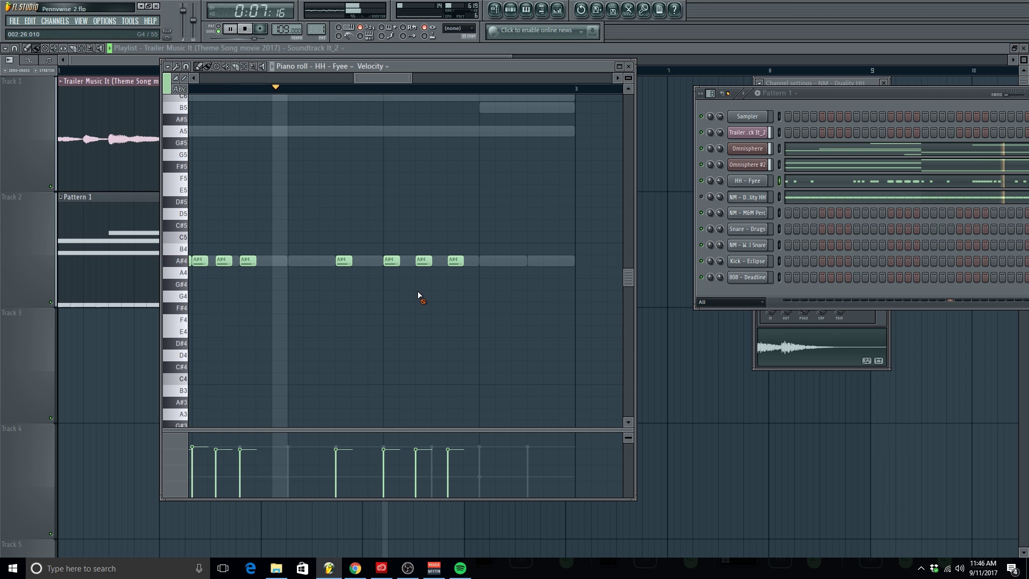
Add three G4 hits spaced 1/3 beat apart, starting on step 29 of bar 2
click(486, 296)
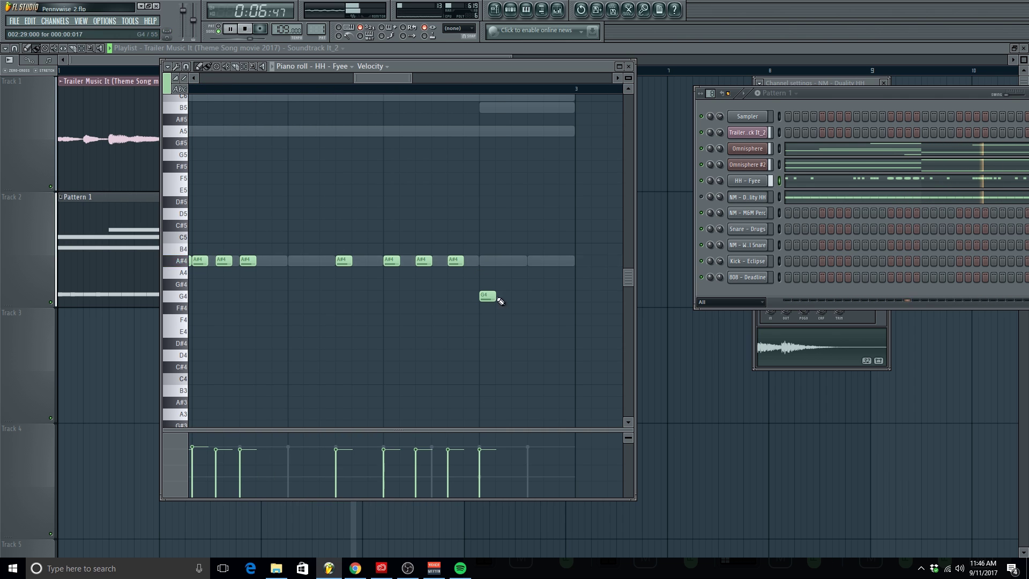
click(518, 296)
click(545, 297)
ctrl+scroll(543, 298, down, 4)
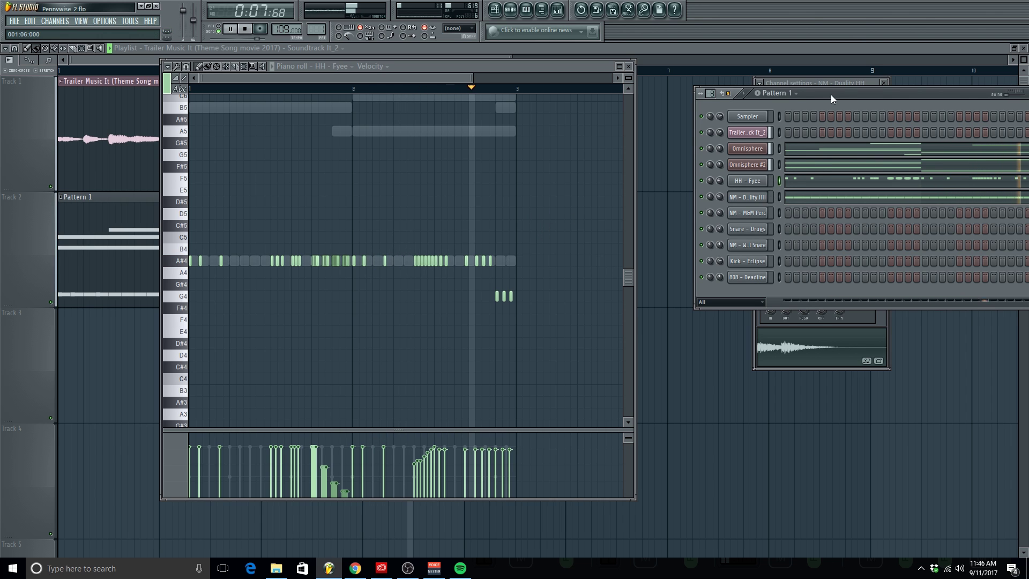
Move the channel rack fully into view and place Snare - Drugs hits on steps 9 and 25
drag(830, 94, 734, 82)
click(759, 216)
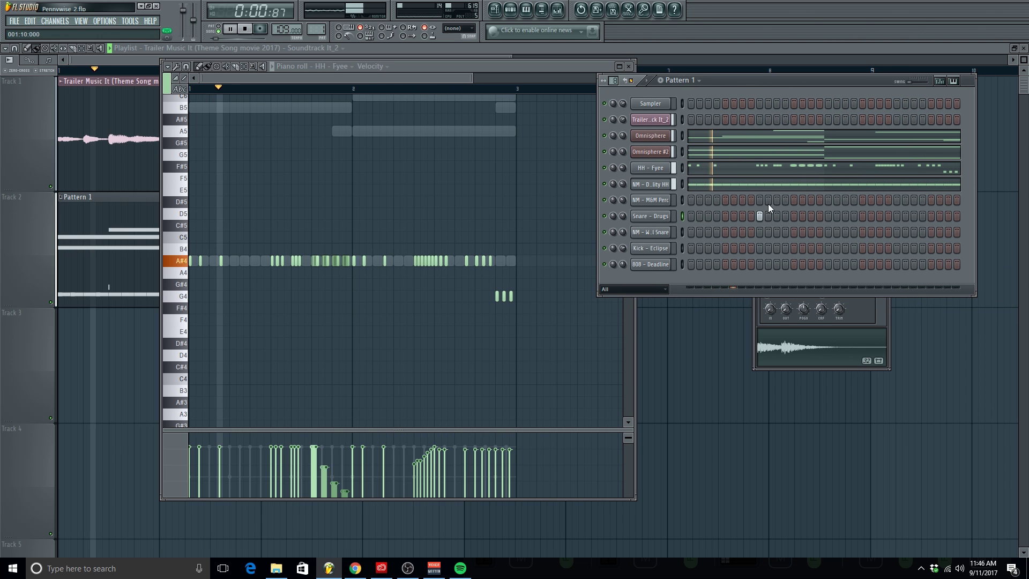
click(896, 216)
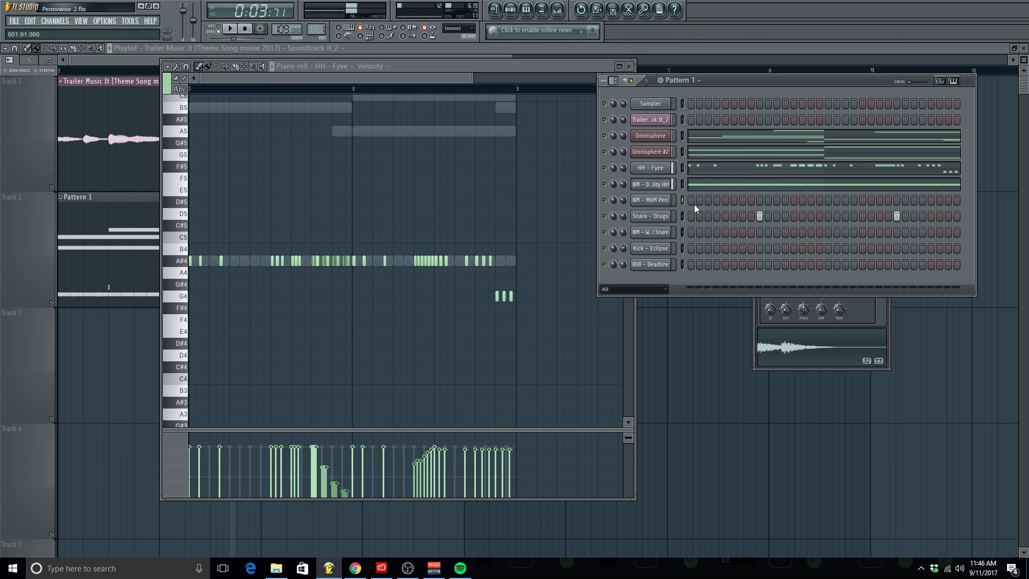
Place an NM - M&M Perc hit on step 1, convert it to piano roll notes and delete its bar 2 repeat
click(691, 201)
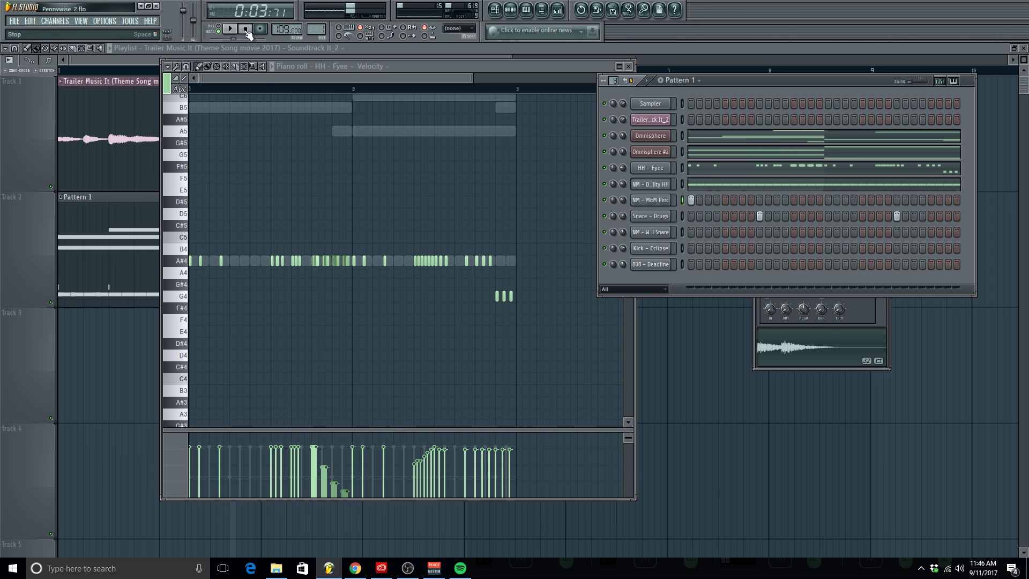
right_click(667, 201)
click(675, 208)
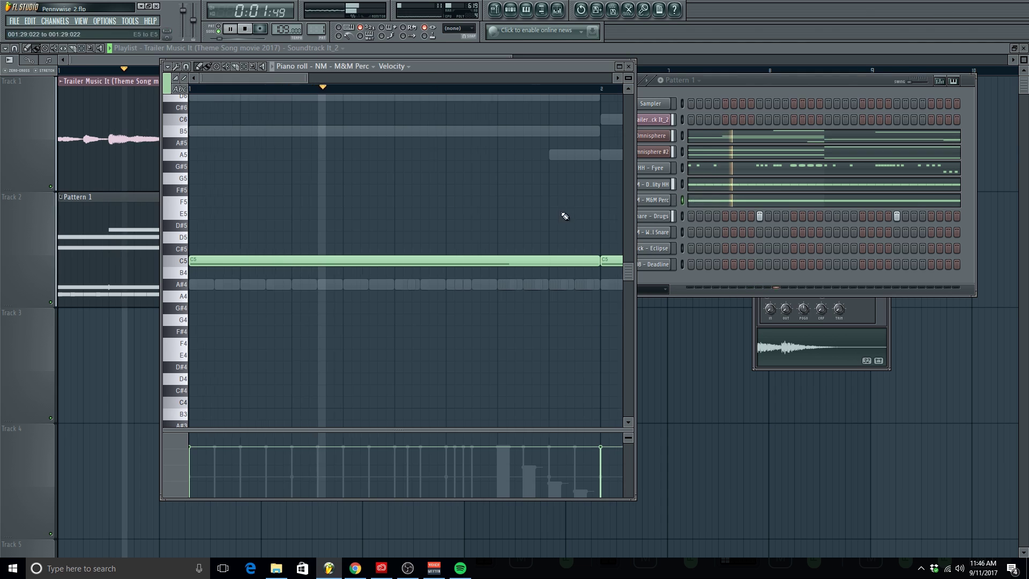
right_click(533, 261)
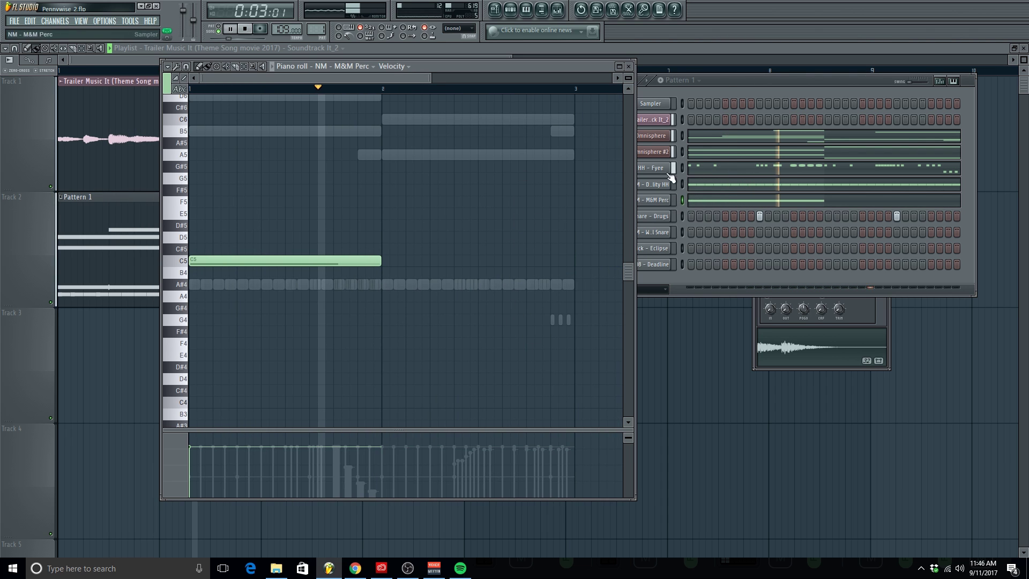
click(743, 77)
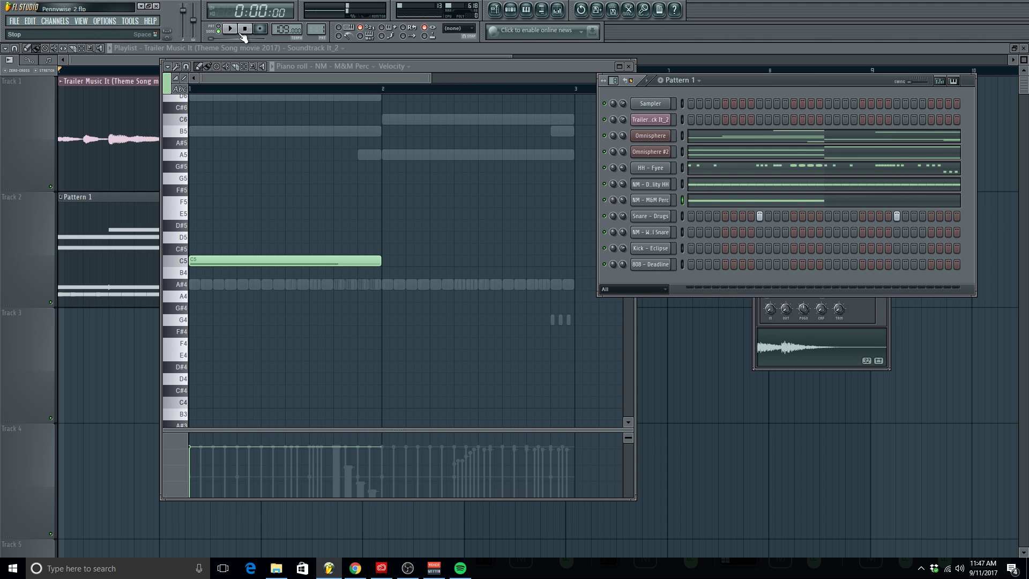
Convert the Snare - Drugs hits to piano roll notes and shorten all four to brief hits
right_click(664, 215)
click(680, 230)
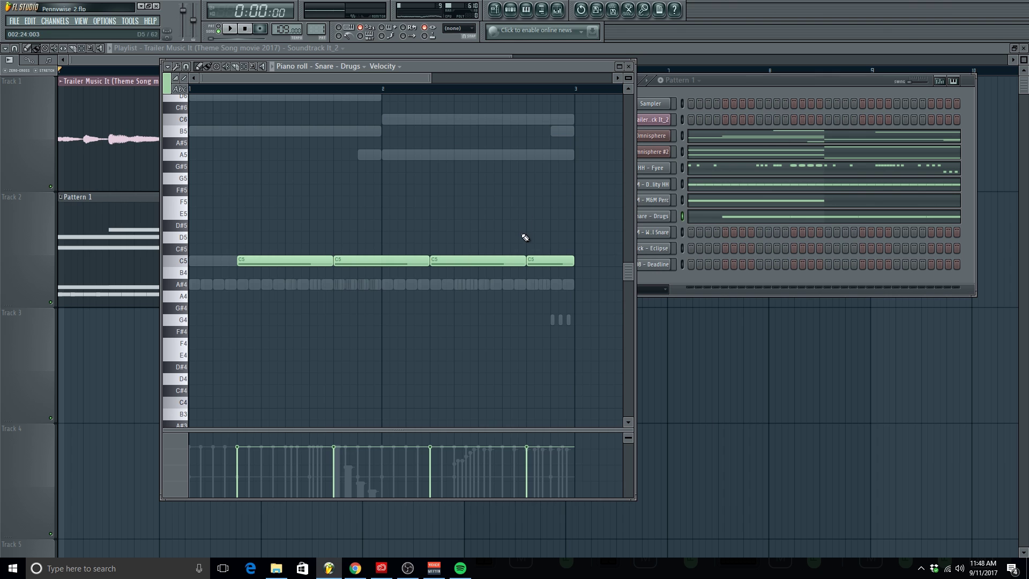
key(space)
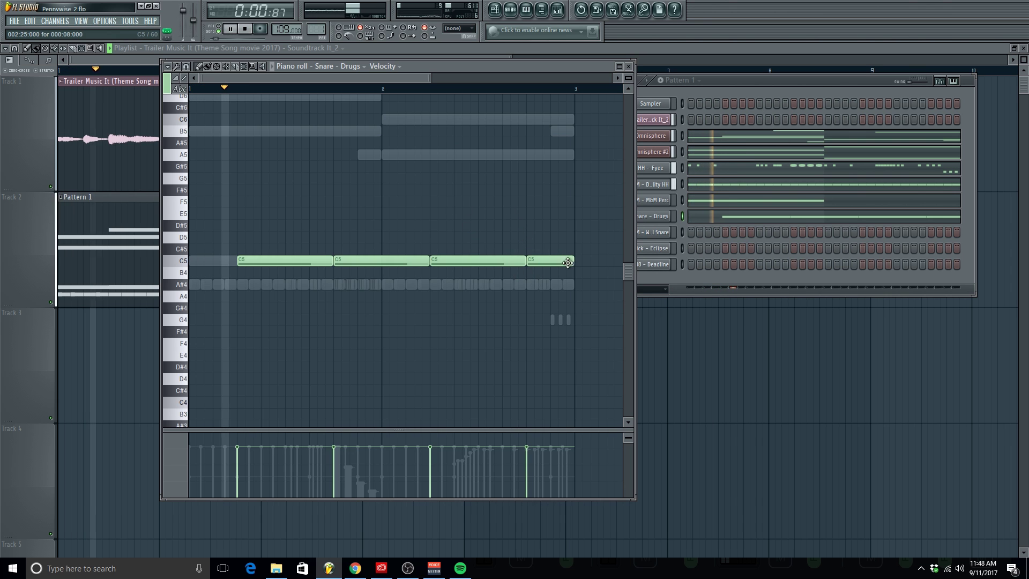
click(475, 89)
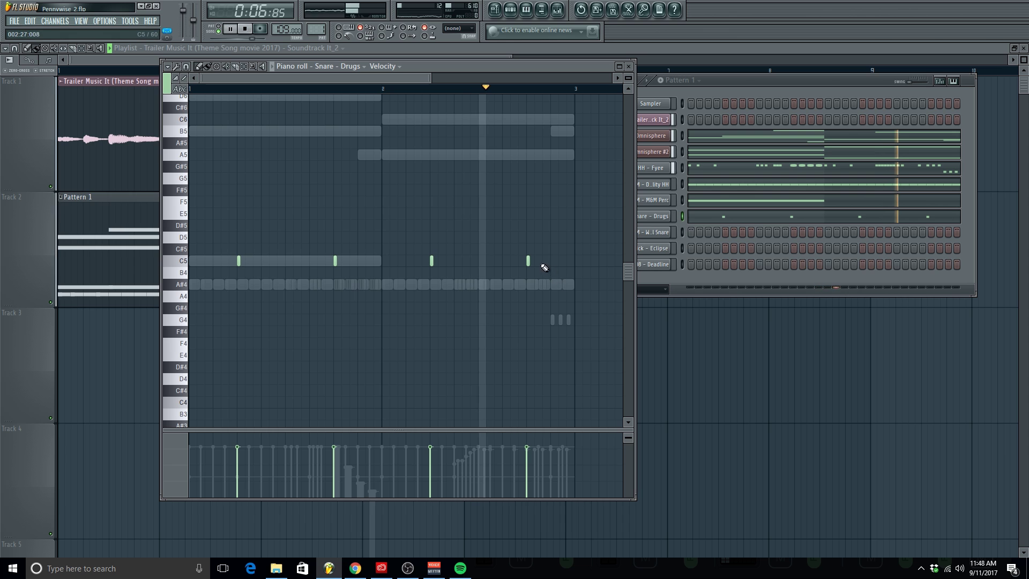
Add a softer, short Snare - Drugs hit on B4 at step 27 of bar 2
scroll(546, 296, up, 4)
right_click(537, 261)
click(520, 262)
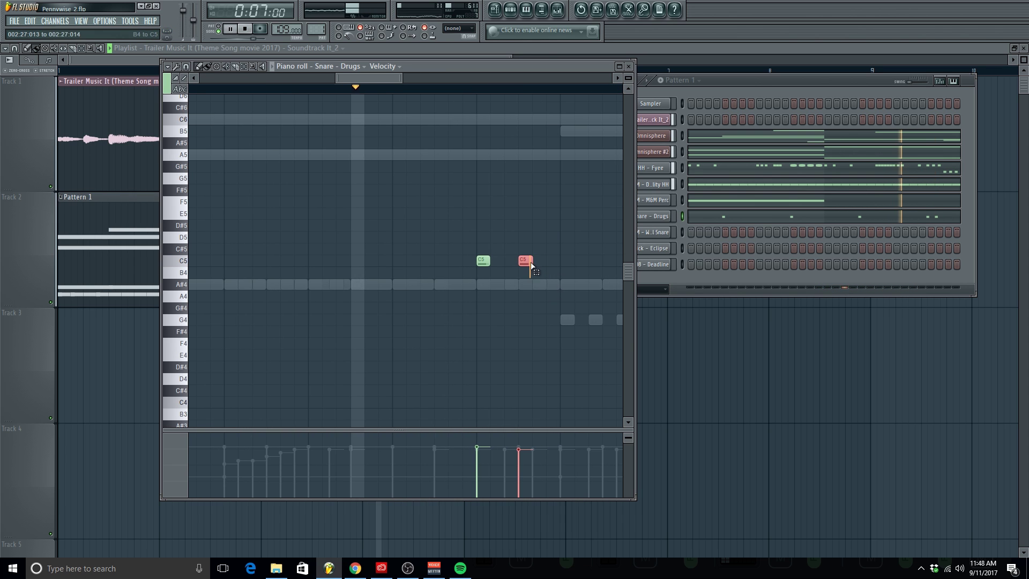
scroll(533, 280, down, 3)
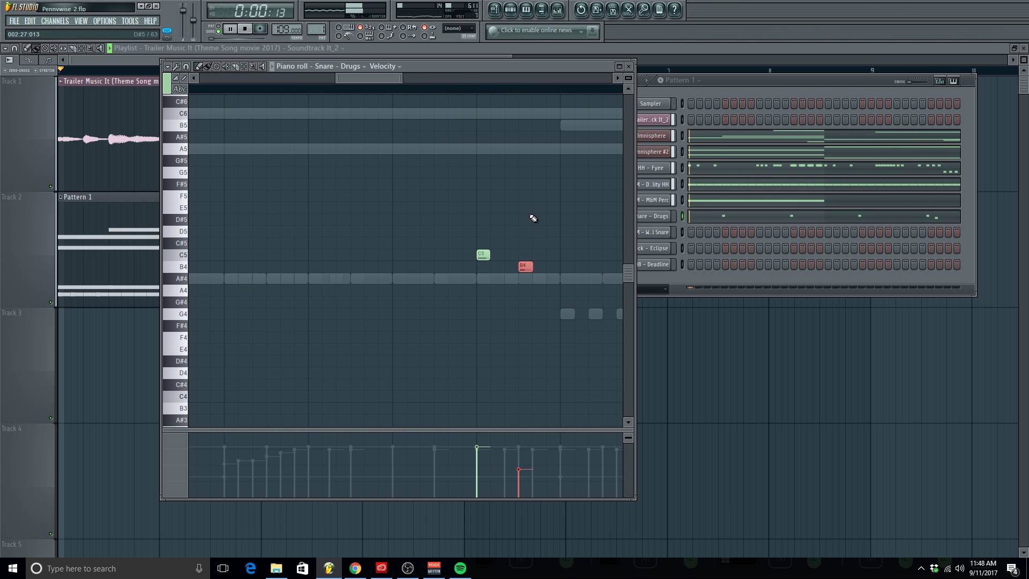
scroll(532, 216, down, 4)
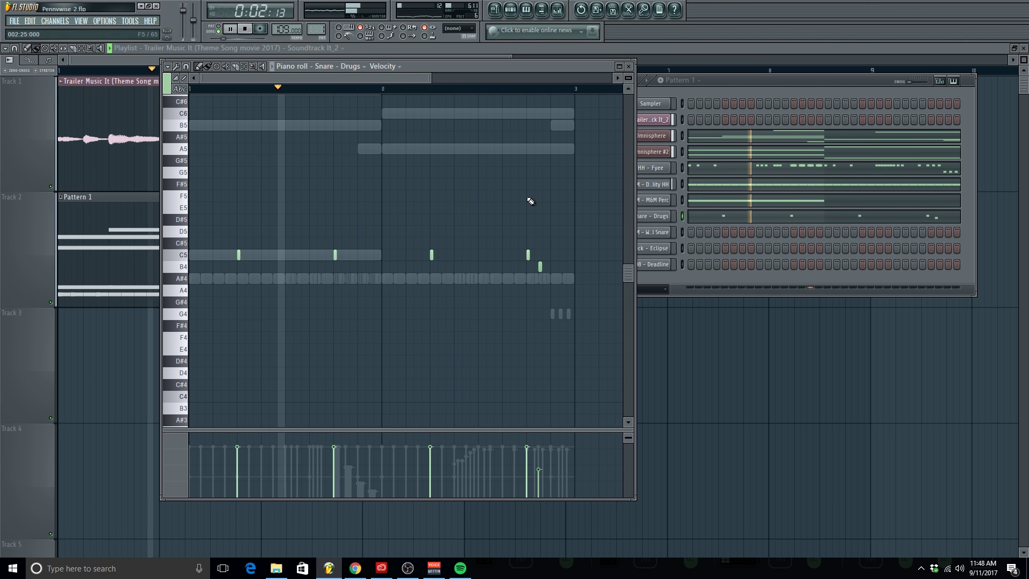
Place an NM - WeBall Snare hit on A#4 at step 15 of bar 1 and raise its velocity slightly
right_click(664, 241)
click(676, 233)
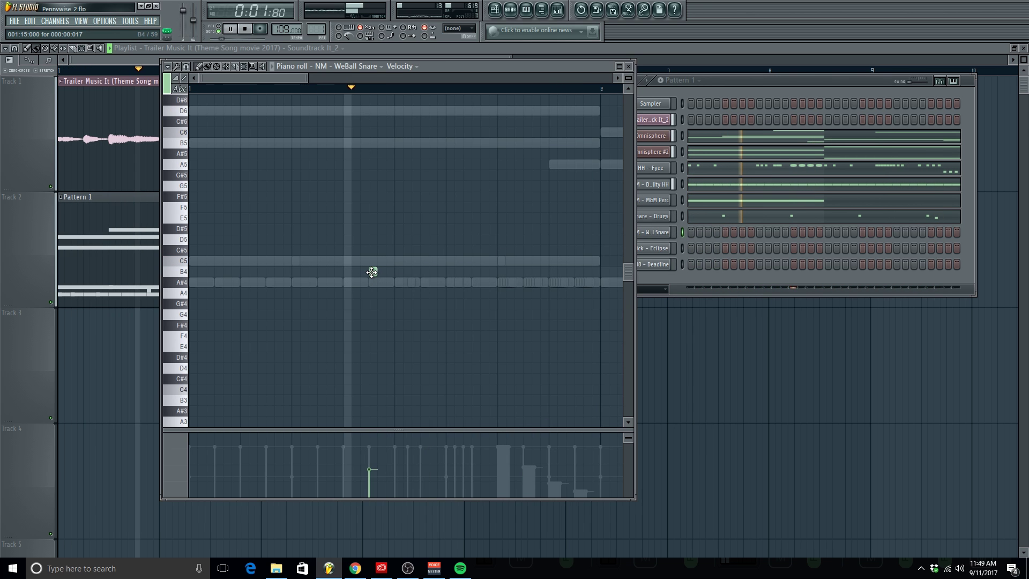
right_click(372, 272)
click(373, 292)
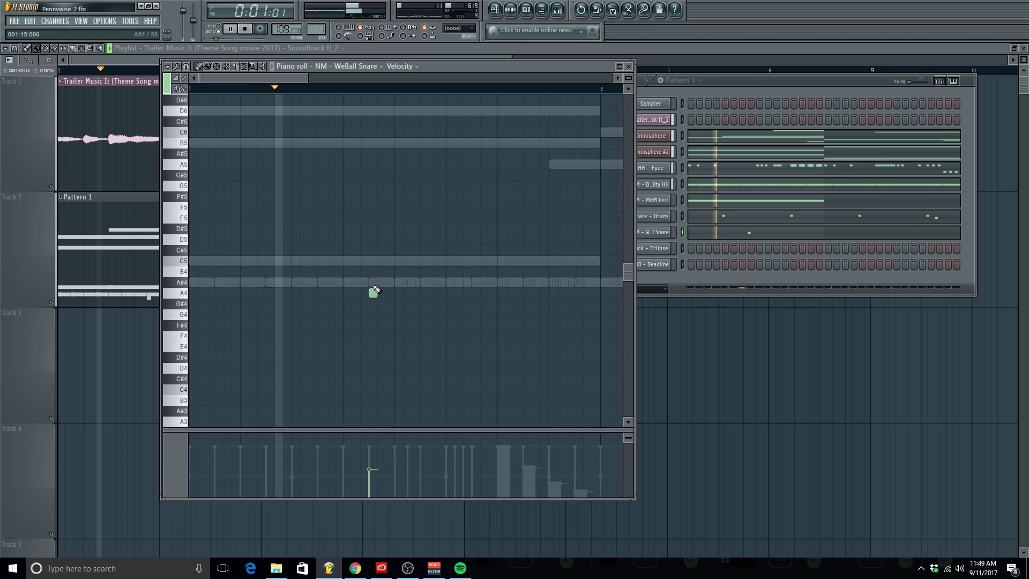
drag(373, 292, 373, 282)
scroll(371, 318, down, 2)
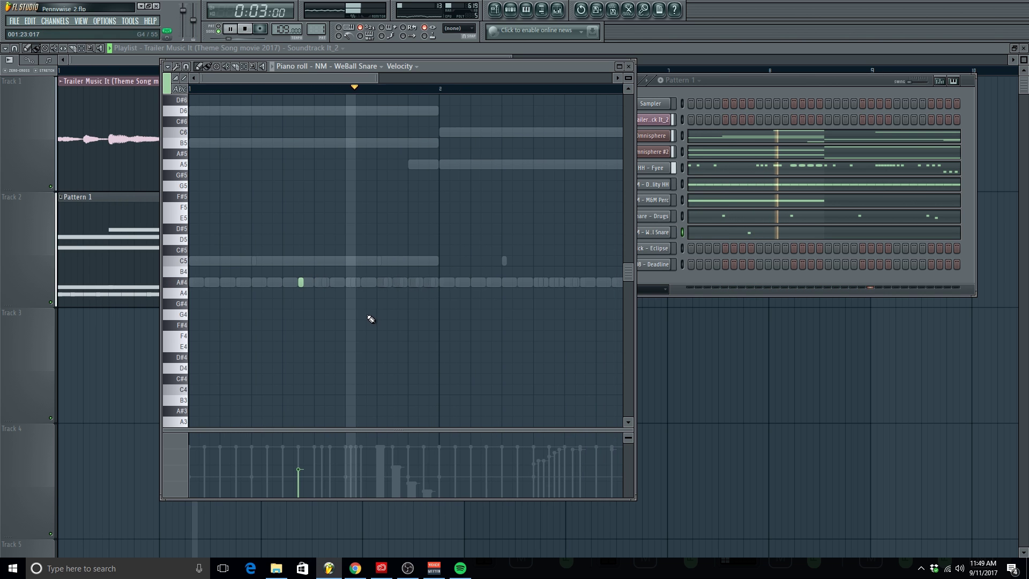
scroll(375, 319, up, 2)
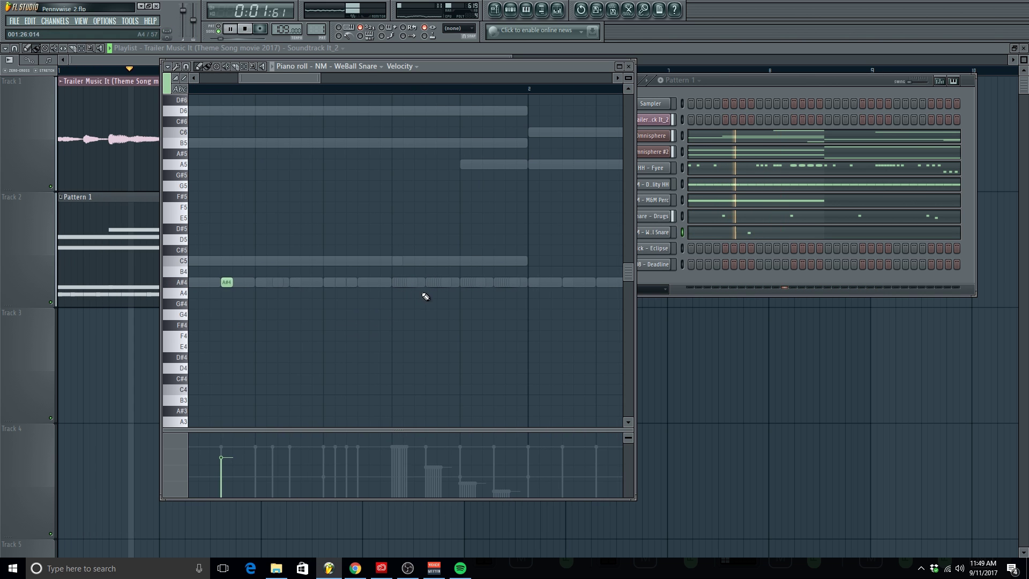
Add A#4 snare hits on steps 27 and 29 of bar 1 and set the piano roll snap to Line
click(429, 282)
click(461, 283)
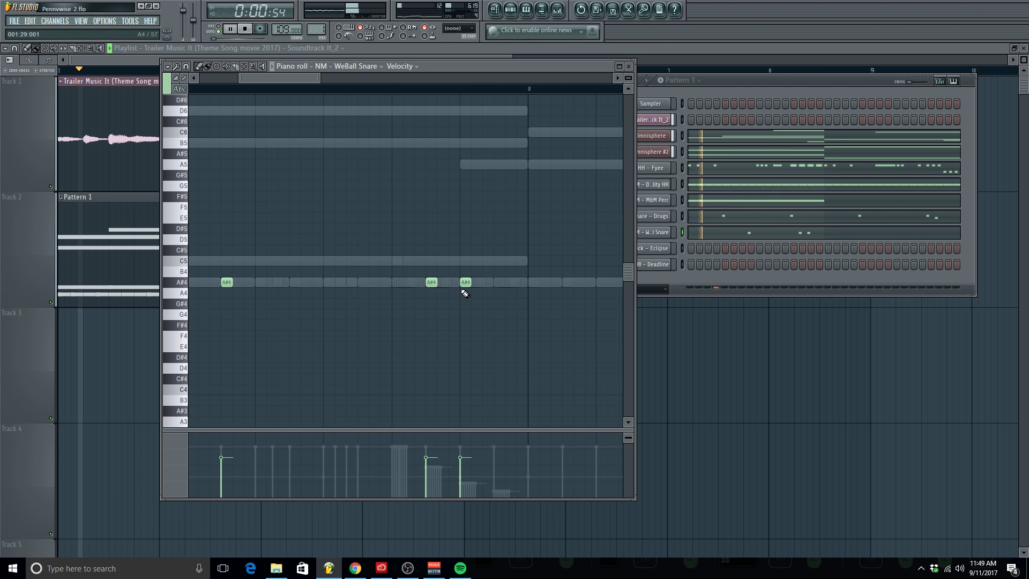
click(185, 66)
click(195, 95)
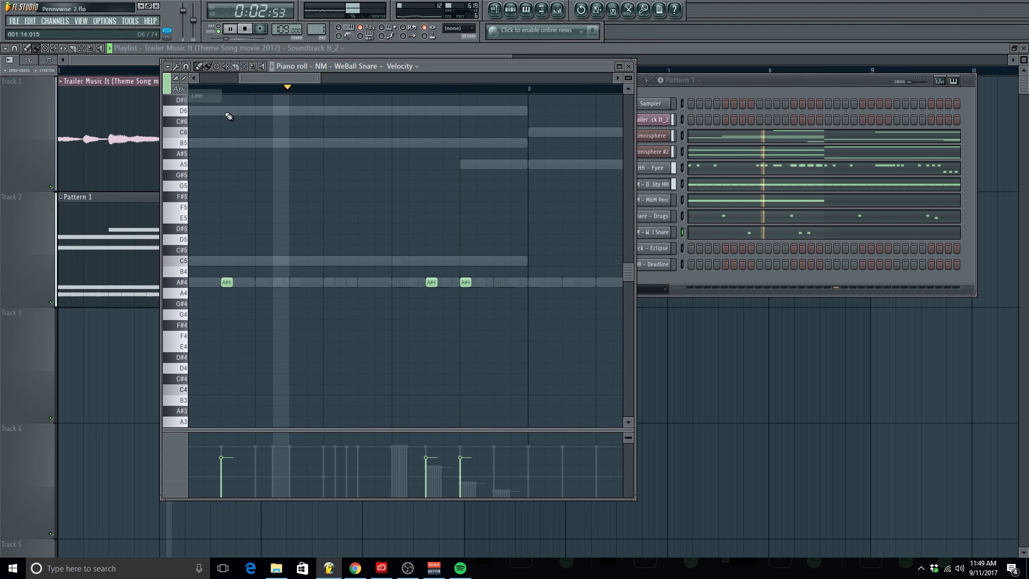
right_click(466, 283)
right_click(431, 282)
click(462, 282)
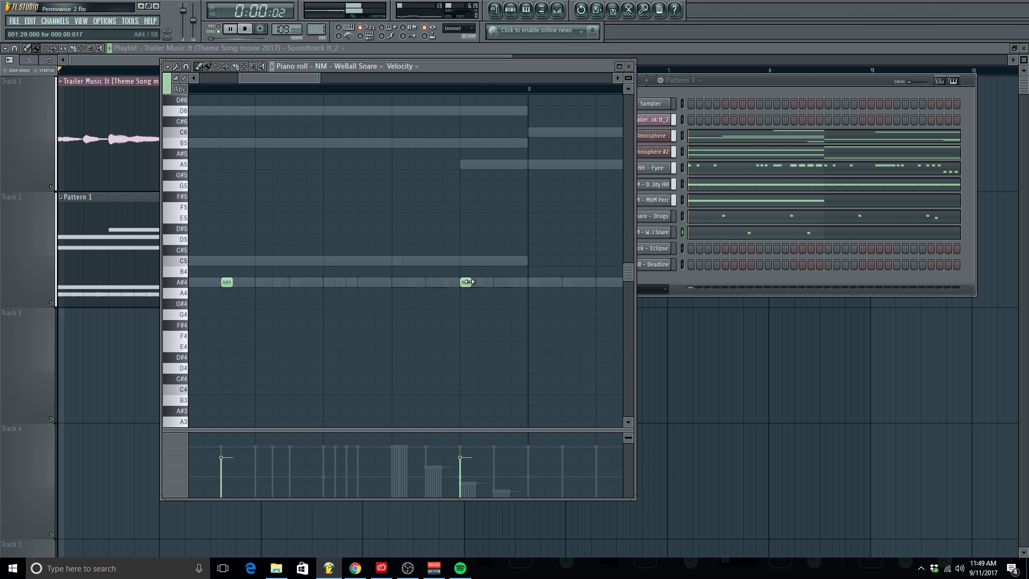
key(ctrl+alt+z)
key(ctrl+alt+z)
key(ctrl+alt+z)
key(ctrl+alt+z)
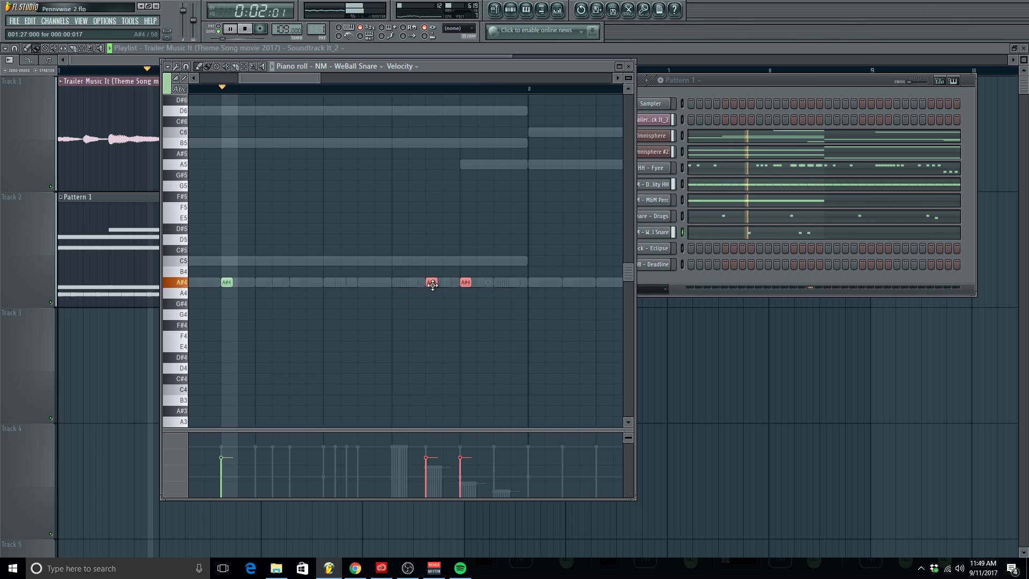
Lower the velocity of the step 27 and 29 snare hits slightly and replay the pattern from the start
scroll(481, 306, down, 3)
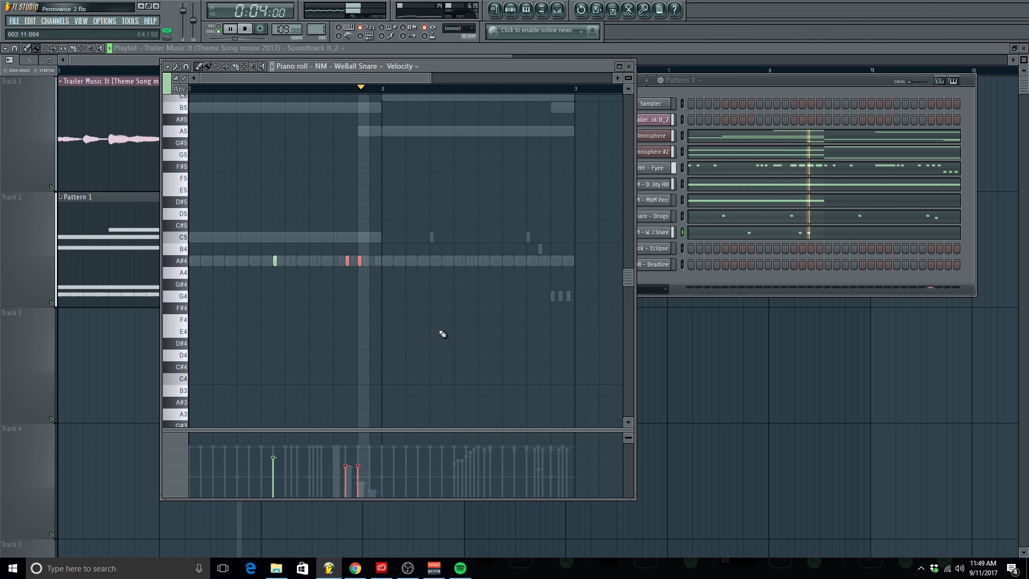
key(space)
key(space)
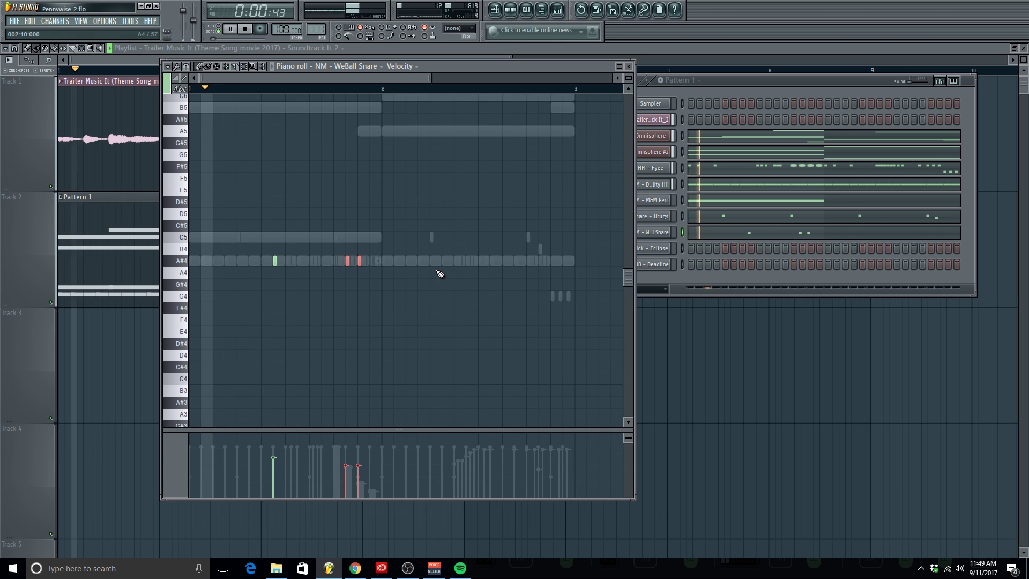
Try to build a snare roll by repeatedly duplicating a short A#4 hit from step 9 of bar 2
scroll(437, 298, up, 1)
scroll(437, 298, up, 2)
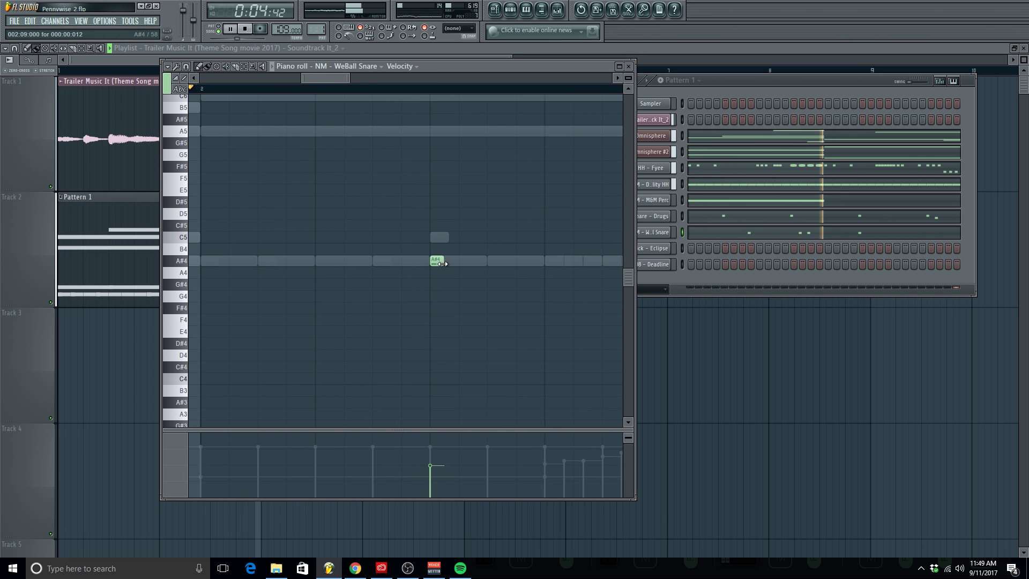
ctrl+click(438, 261)
key(ctrl+b)
key(ctrl+b)
key(ctrl+b)
scroll(450, 303, down, 3)
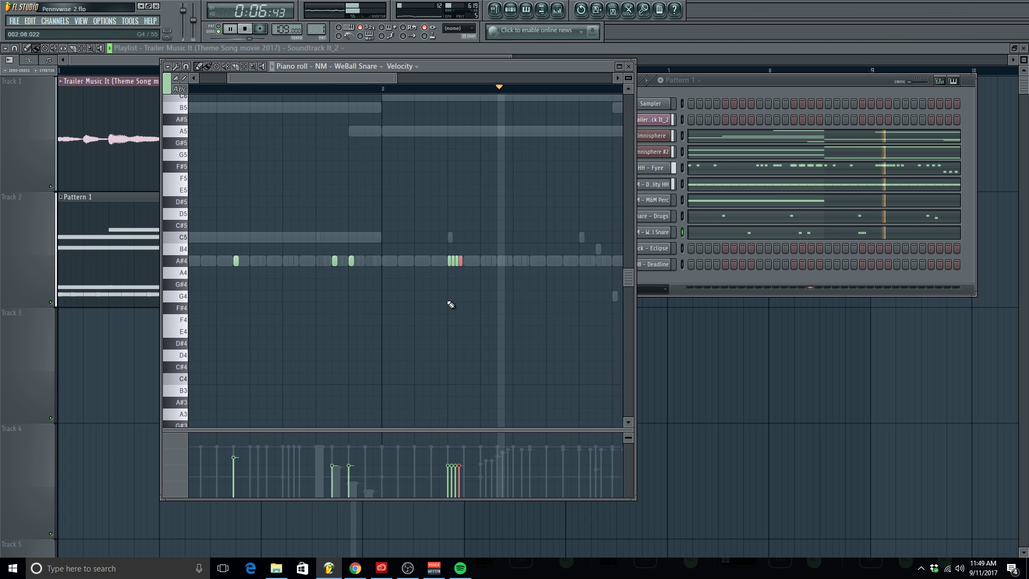
key(ctrl+b)
key(ctrl+b)
key(ctrl+b)
key(ctrl+b)
key(ctrl+b)
Replace the roll with one four-step A#4 note on step 9 of bar 2 and chop it into eight equal hits
scroll(460, 315, up, 3)
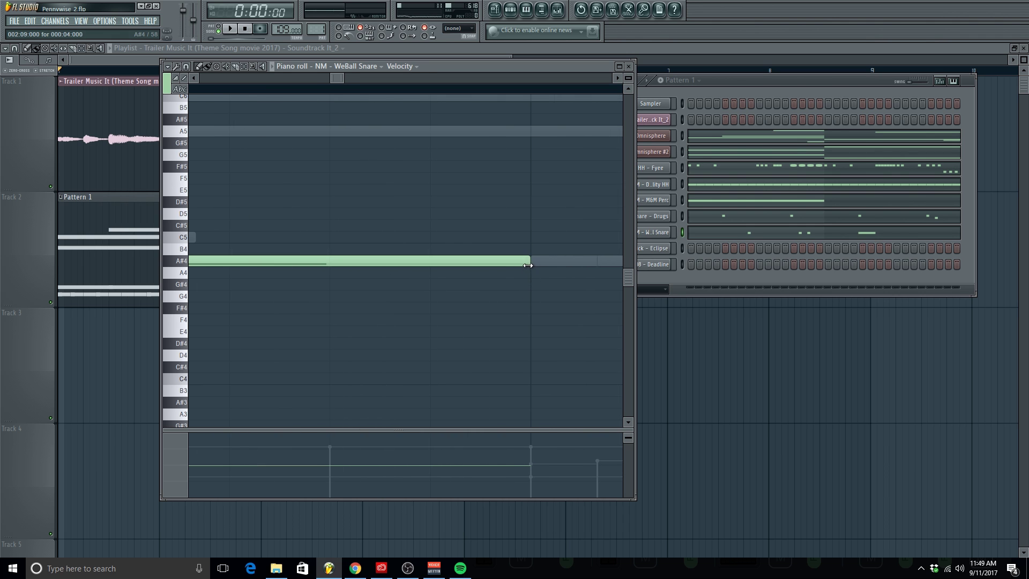
scroll(520, 289, down, 5)
drag(496, 292, 495, 207)
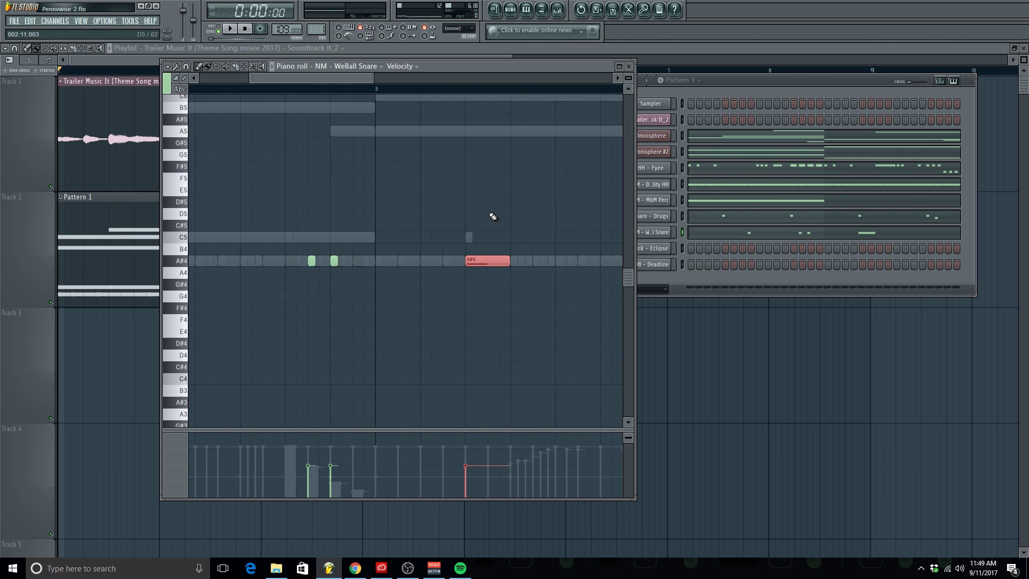
key(alt+u)
scroll(669, 254, up, 2)
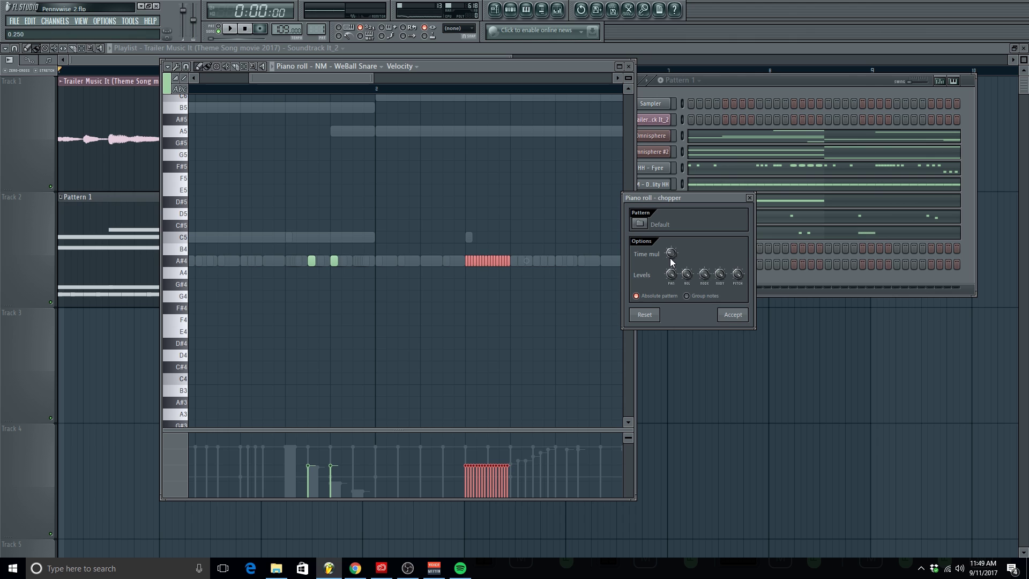
key(space)
click(732, 314)
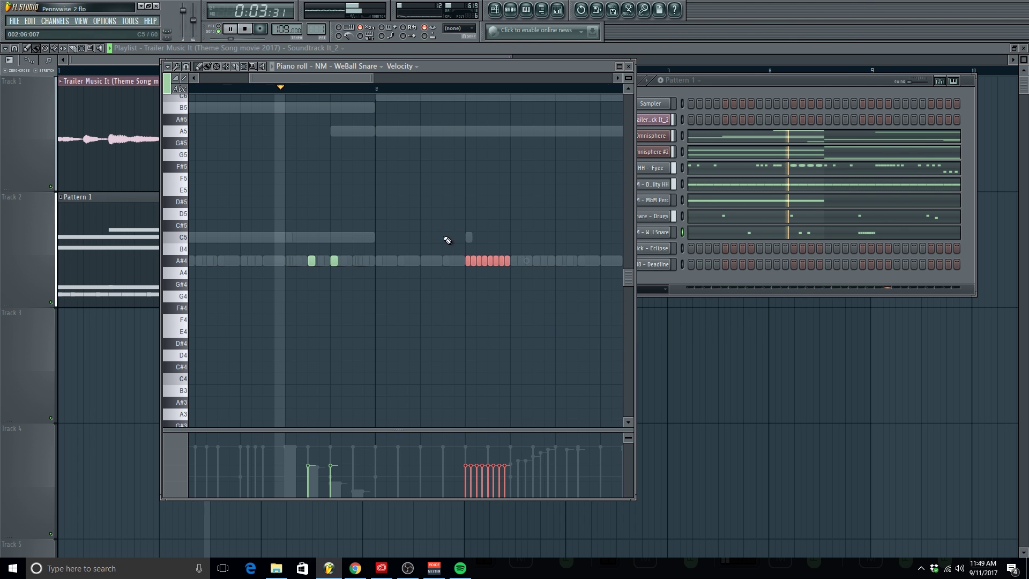
Shape the velocities of the eight-hit snare roll into a descending ramp and play the pattern
key(space)
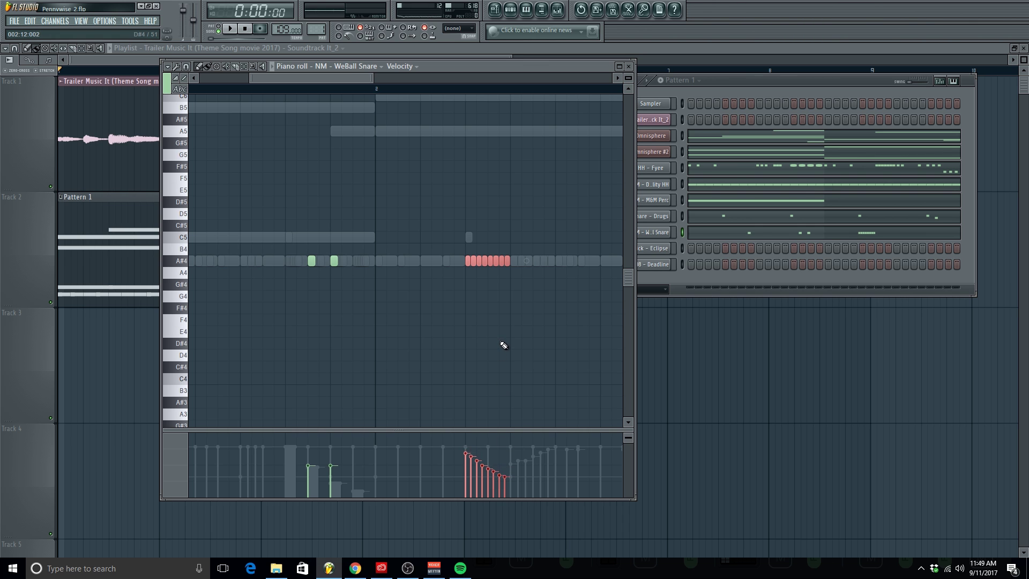
ctrl+click(492, 140)
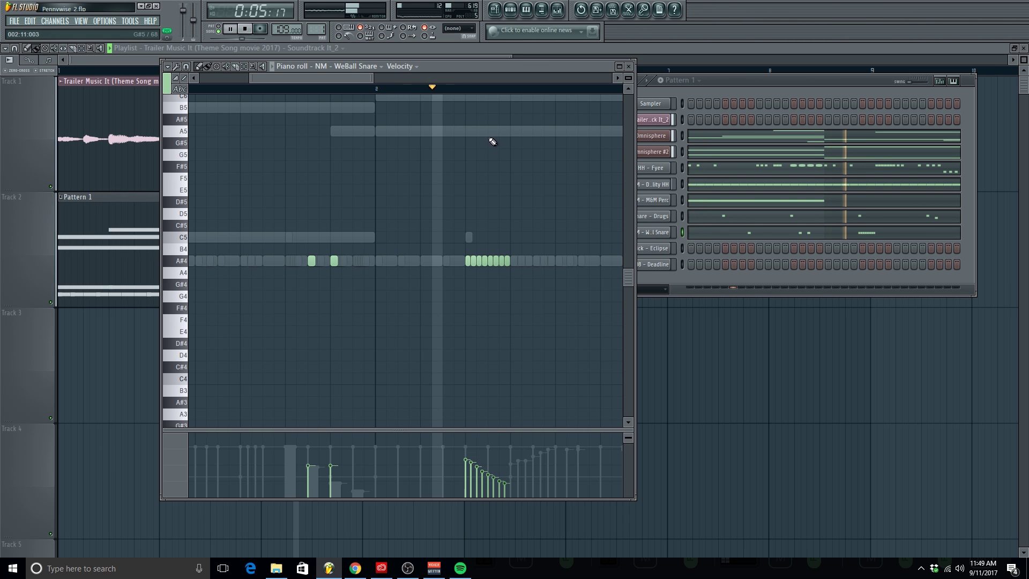
scroll(478, 155, down, 3)
key(space)
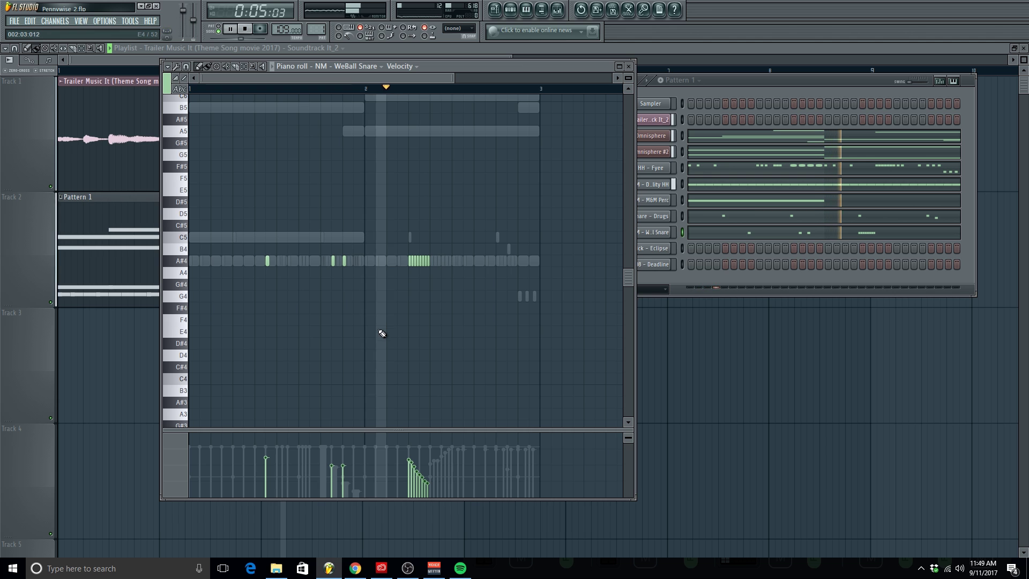
Add a four-step A#4 snare note on step 15 of bar 2
scroll(455, 343, up, 2)
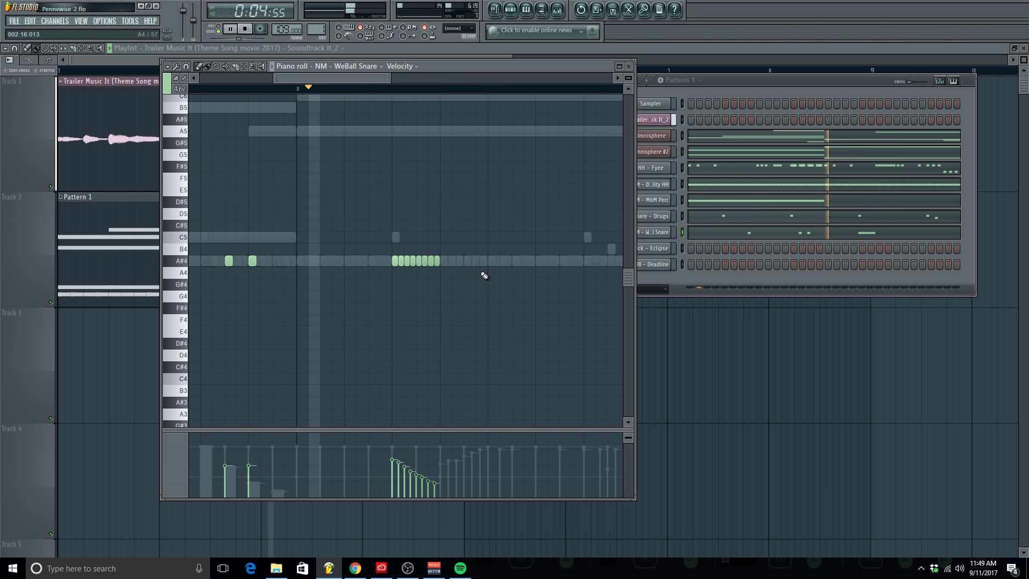
click(467, 261)
ctrl+click(477, 263)
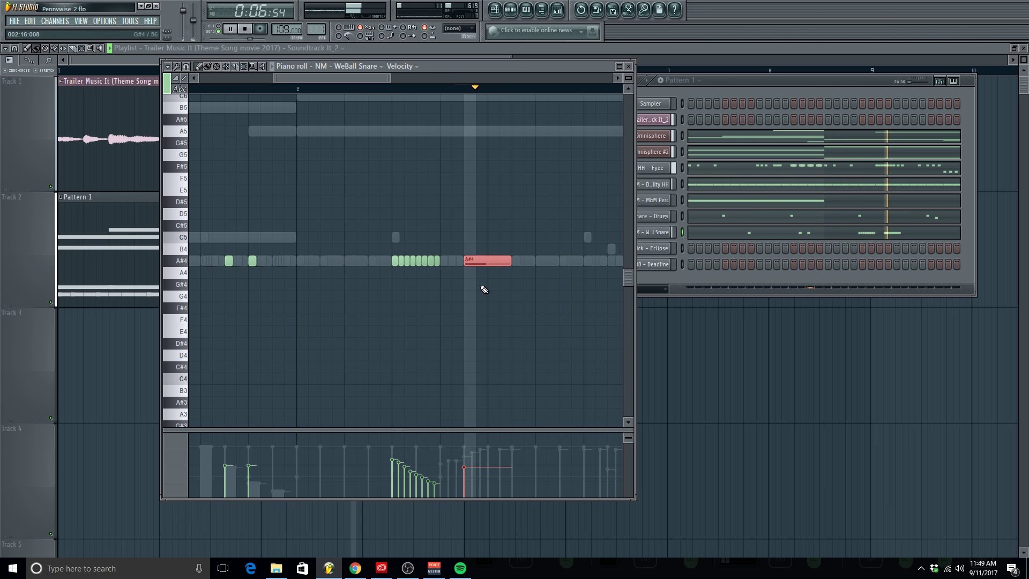
scroll(483, 290, down, 3)
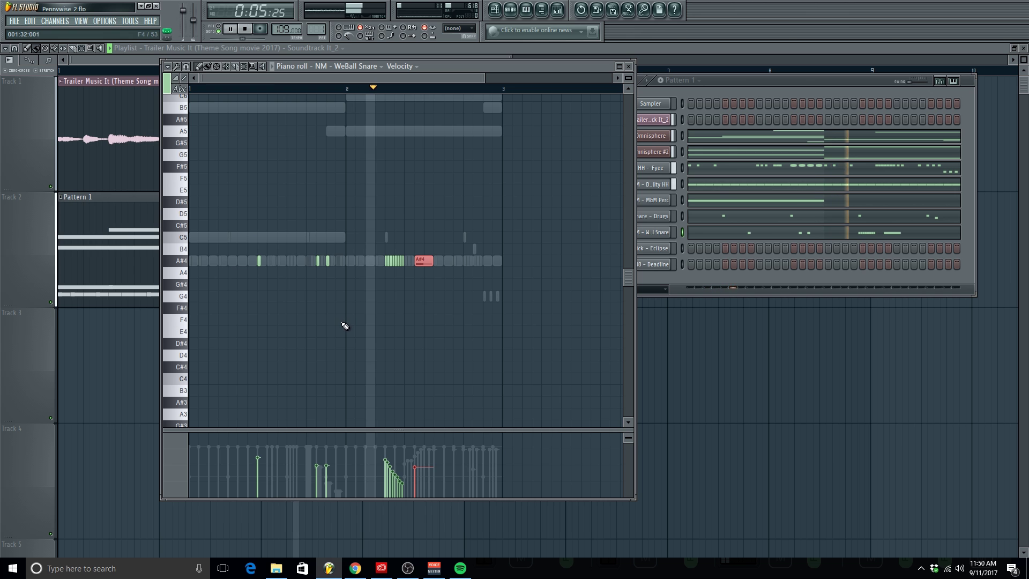
scroll(347, 323, up, 3)
scroll(448, 305, down, 3)
scroll(495, 291, up, 3)
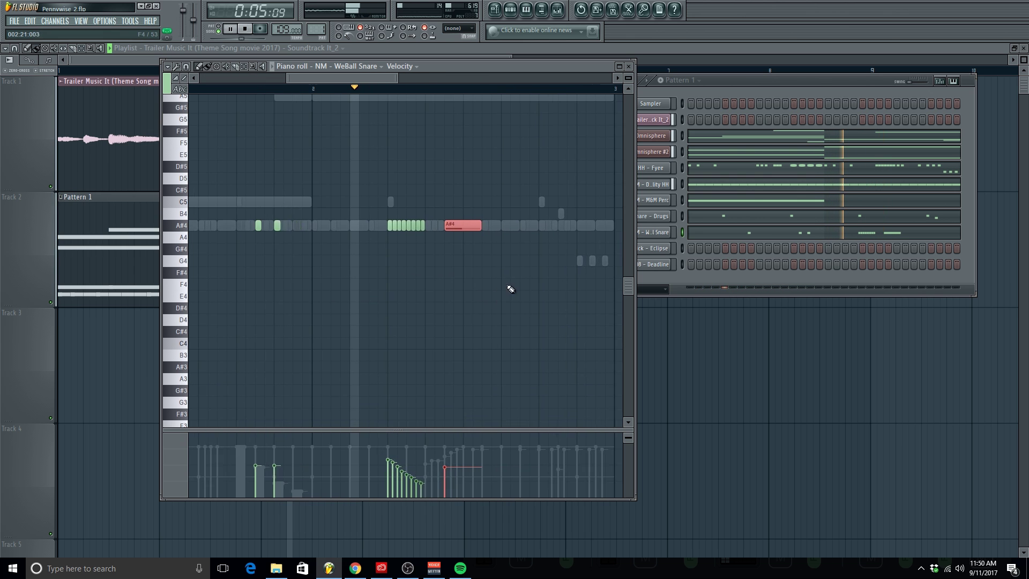
Move the four-step A#4 note to step 19 of bar 2, select the eight-hit roll and replay the pattern
drag(508, 284, 351, 216)
drag(404, 240, 356, 225)
key(space)
key(space)
key(space)
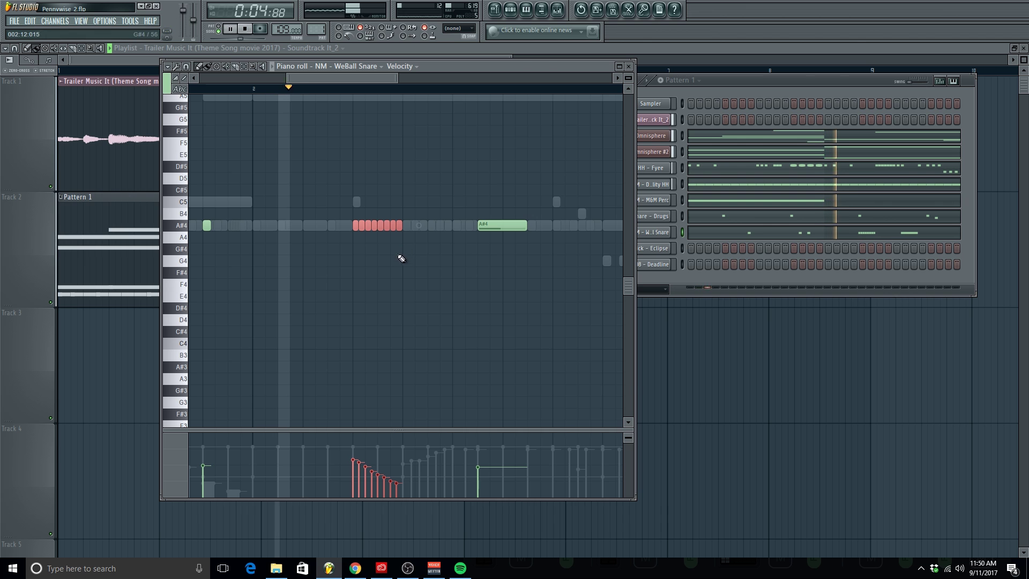
Lower the eight-hit roll's velocities slightly and add a short A#4 hit on step 31 of bar 2
drag(414, 229, 351, 215)
scroll(432, 240, down, 3)
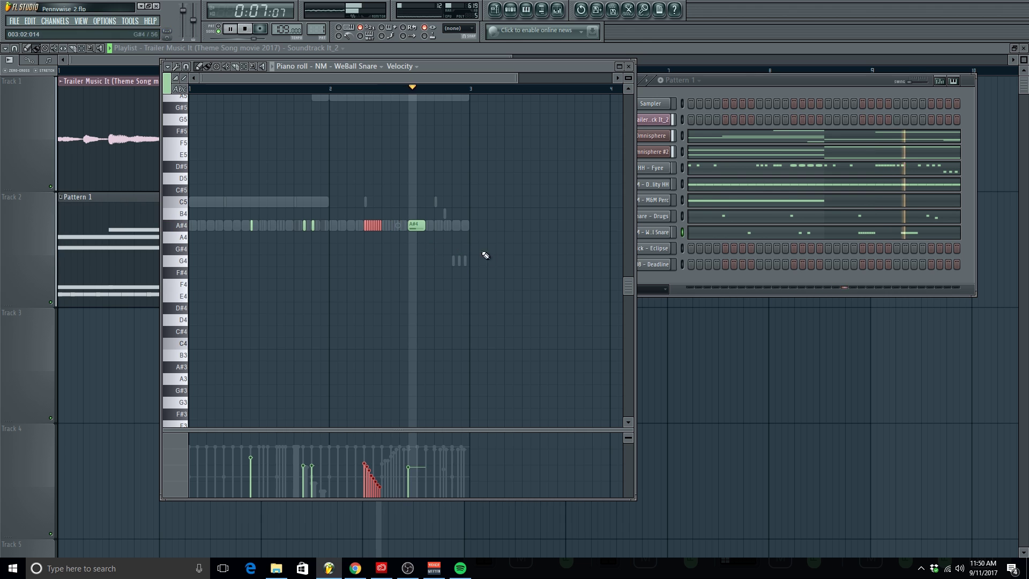
click(467, 228)
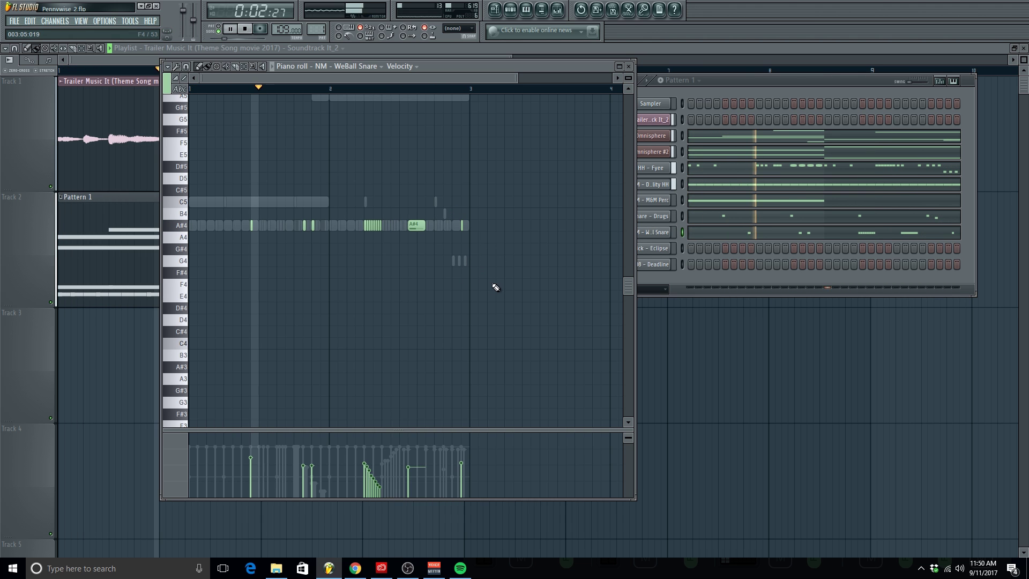
Move the channel rack clear of the piano roll and open the mixer
click(557, 13)
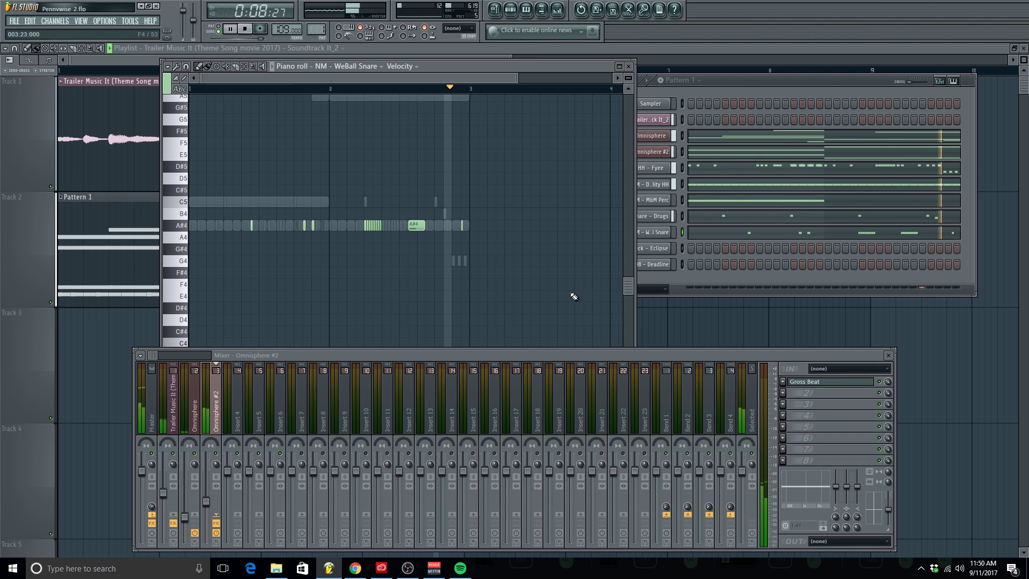
click(888, 355)
drag(717, 81, 748, 86)
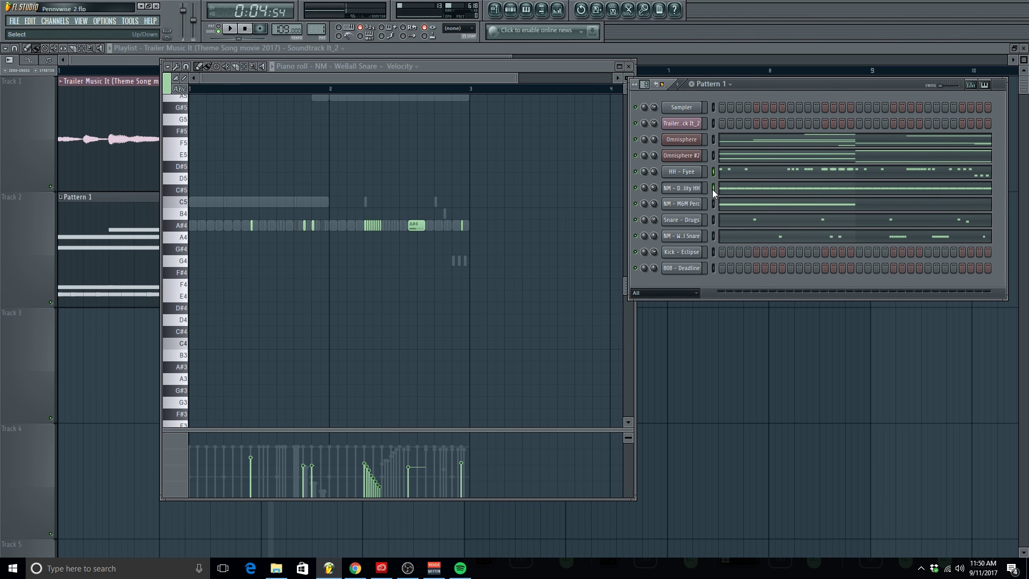
click(557, 10)
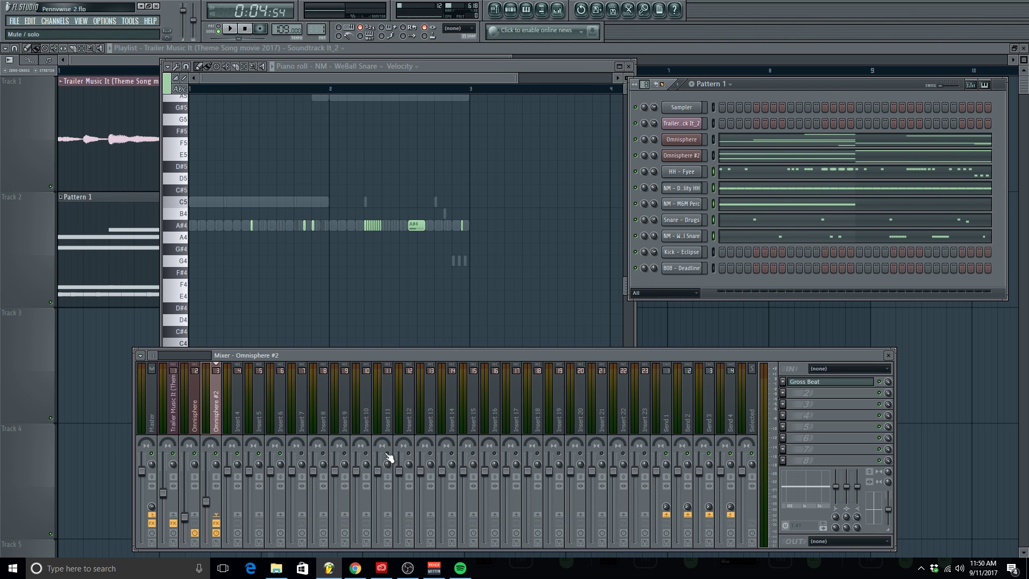
Link the selected drum channels to consecutive mixer tracks starting from Insert 8 and close the mixer
right_click(326, 418)
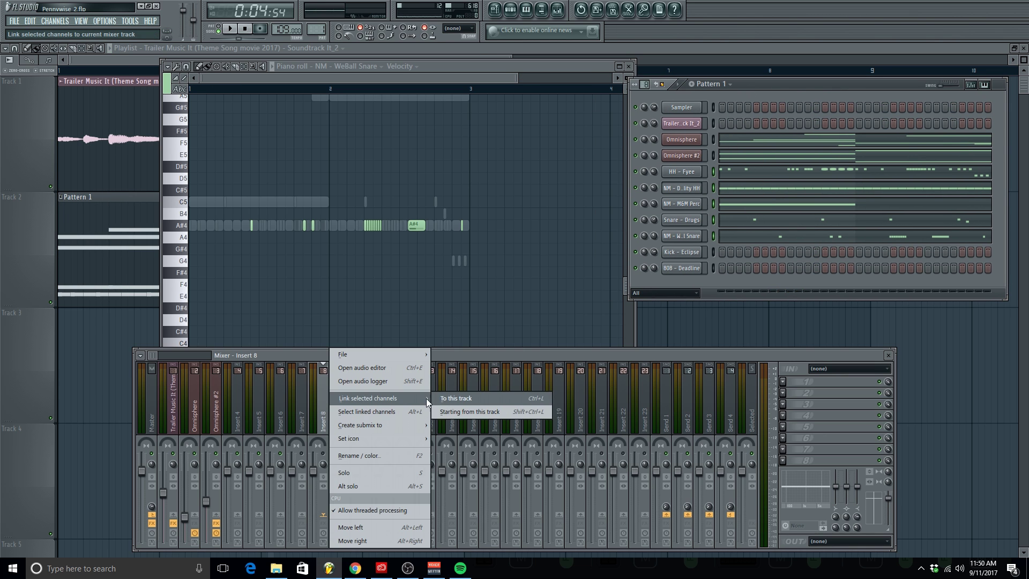
click(467, 411)
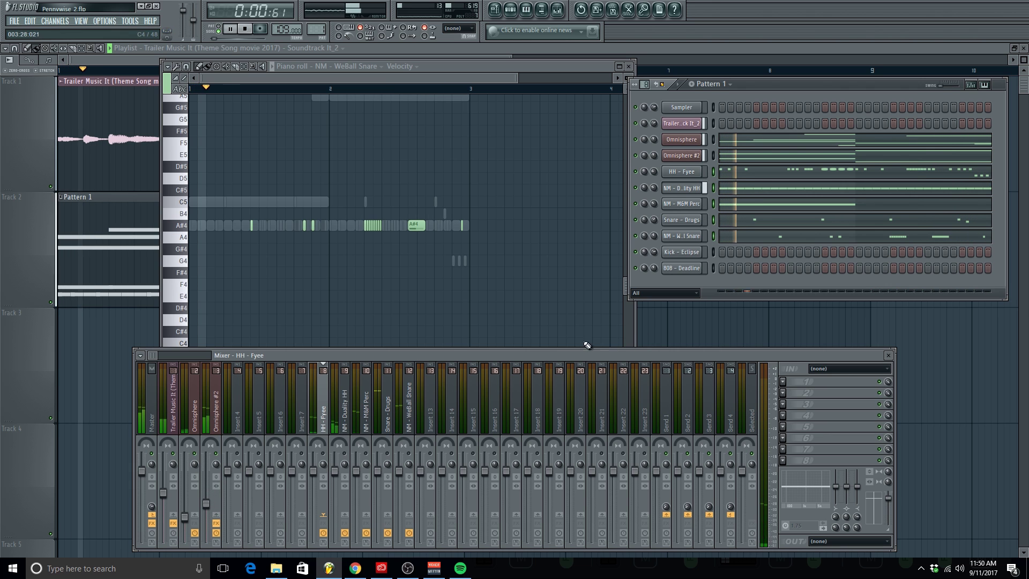
click(889, 356)
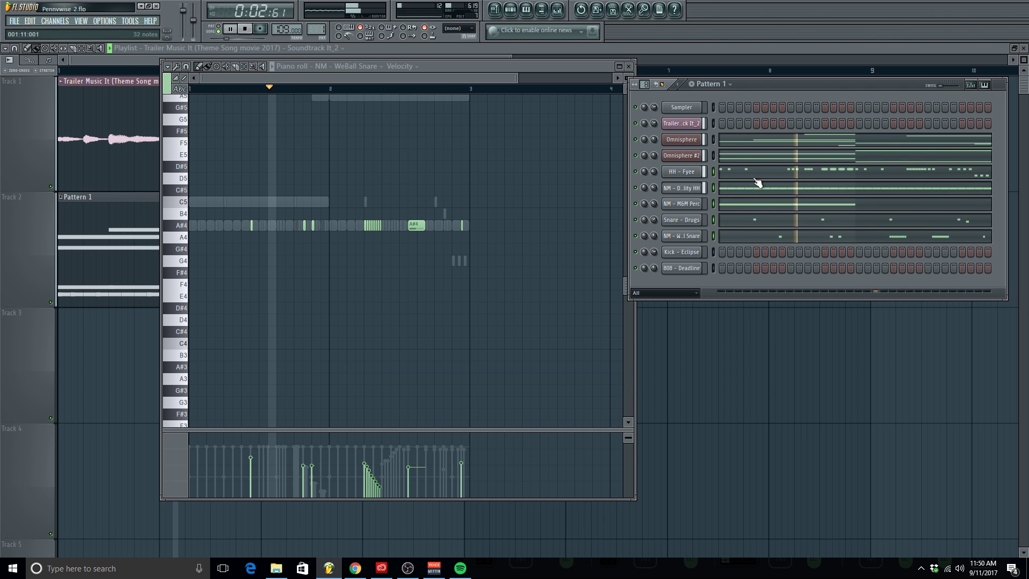
Show the sample browser and open the Vox folder of the Godfather drum kit
click(541, 9)
scroll(3, 341, down, 10)
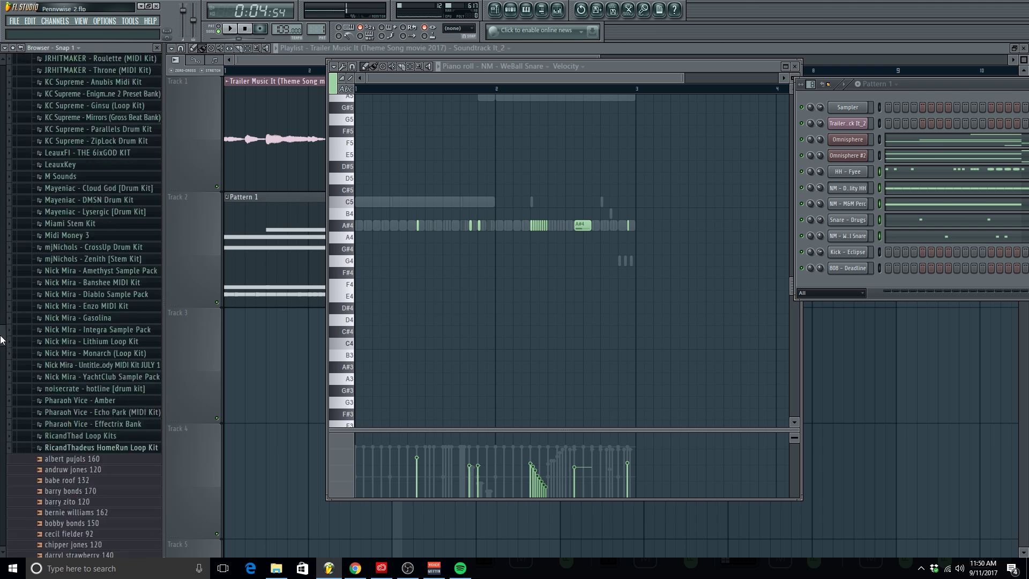
click(64, 300)
scroll(86, 279, up, 6)
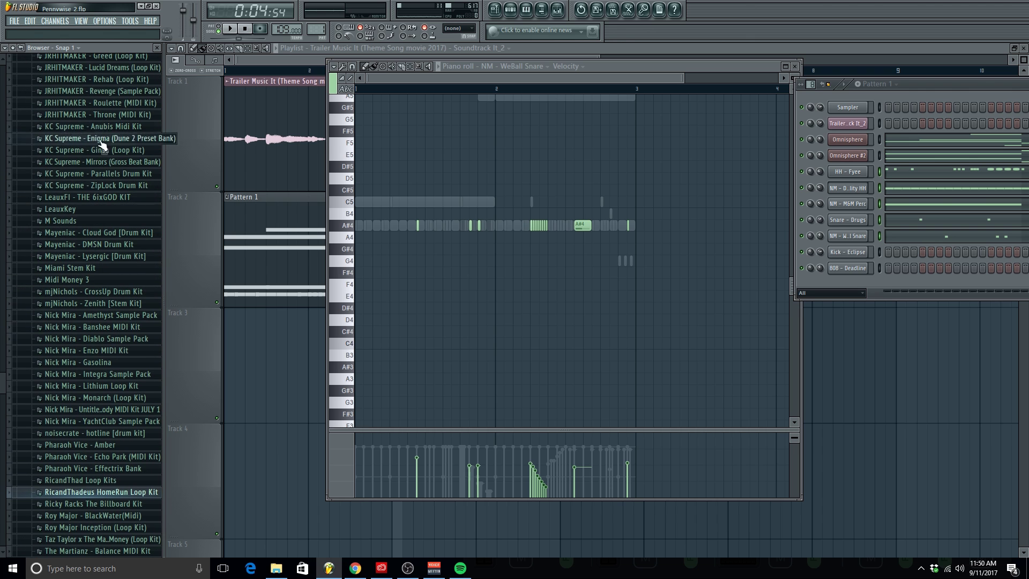
scroll(102, 144, up, 4)
click(100, 150)
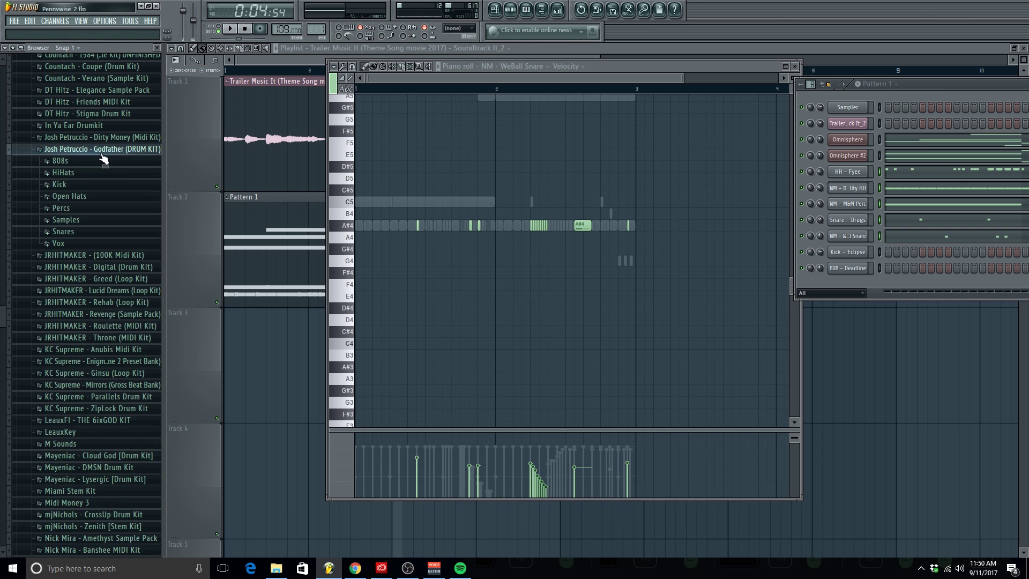
click(59, 243)
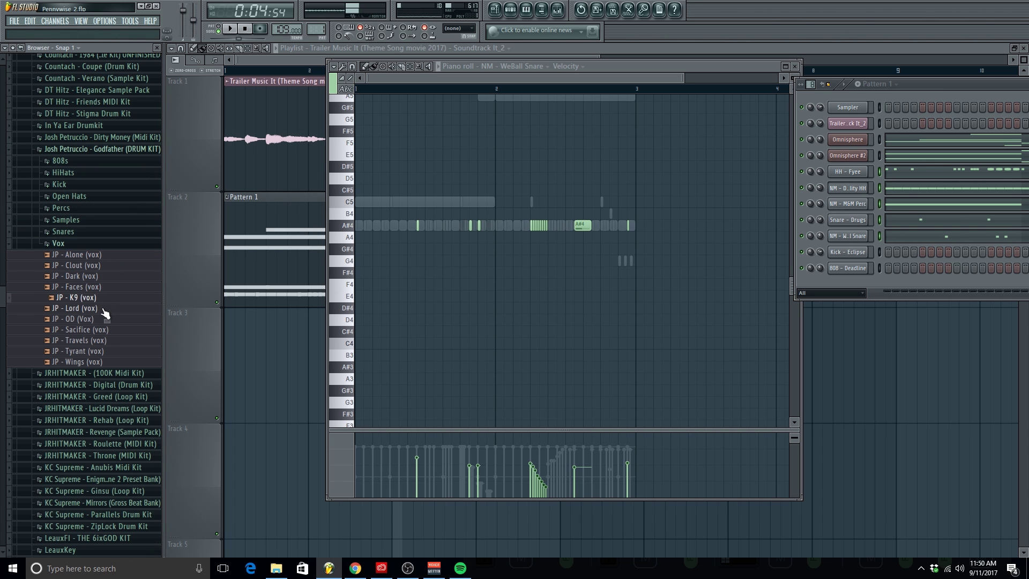
Load the JP - Lord (vox) sample as a new channel, open its piano roll and play the pattern
drag(802, 301, 849, 285)
key(space)
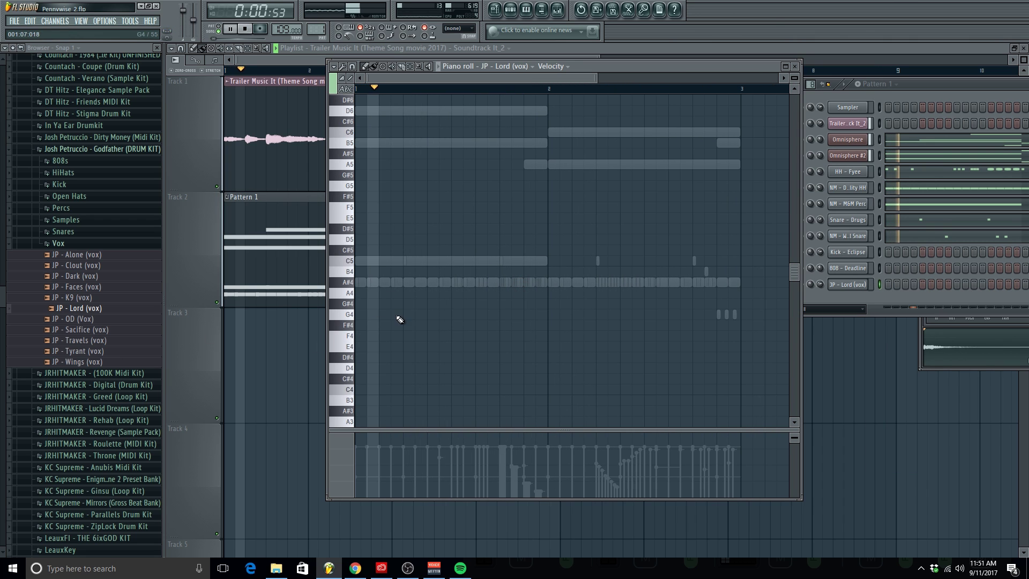
key(space)
scroll(643, 246, up, 2)
click(560, 12)
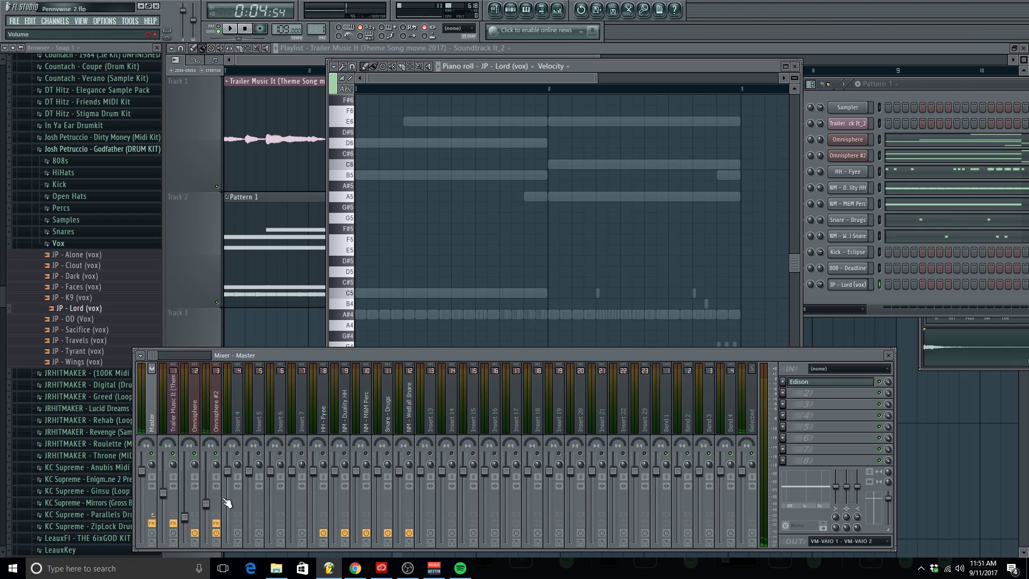
click(888, 356)
key(space)
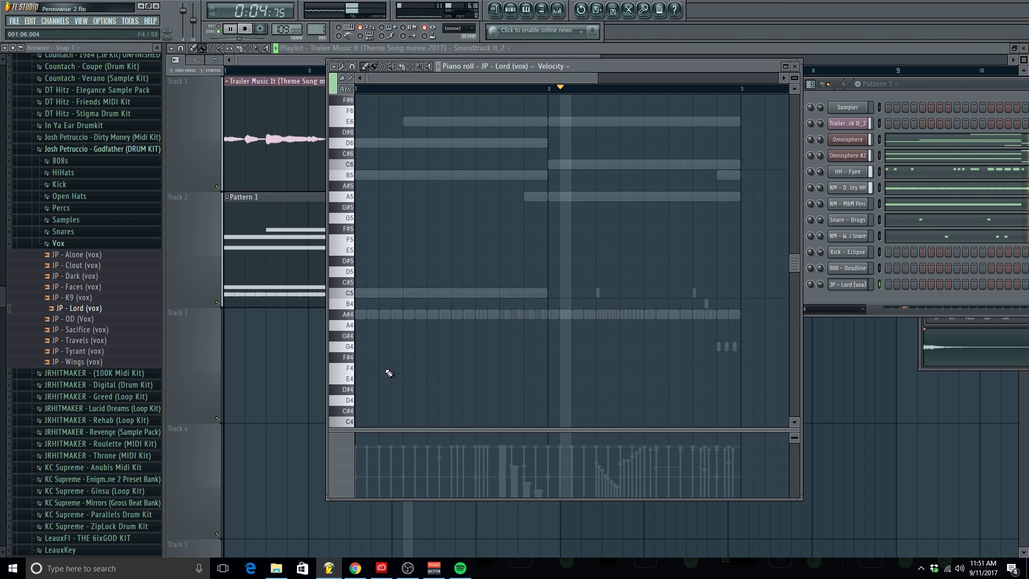
Place two short C5 vocal notes on steps 9 and 11 of bar 1
scroll(361, 159, up, 3)
click(364, 87)
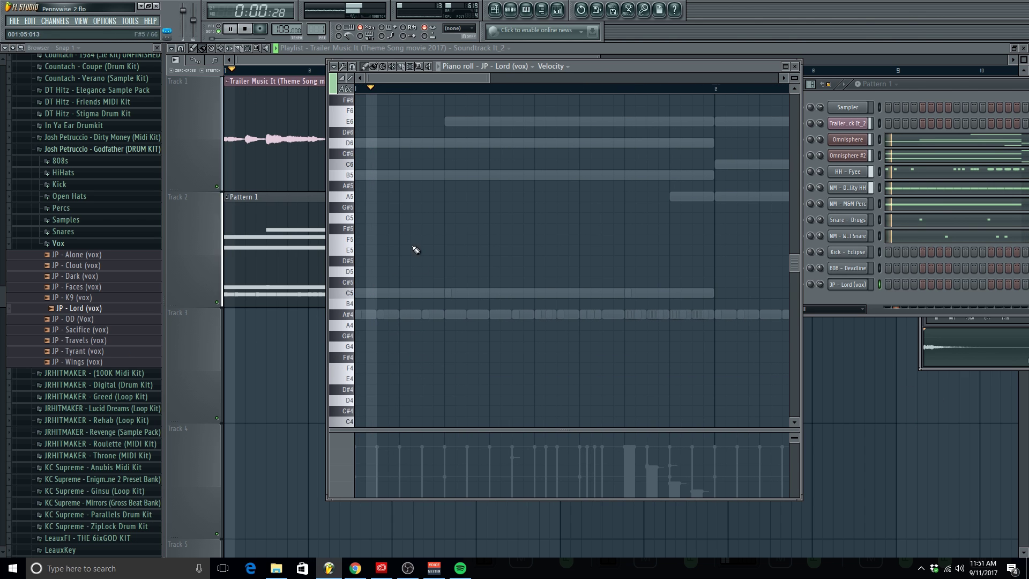
click(467, 294)
key(space)
right_click(470, 294)
key(space)
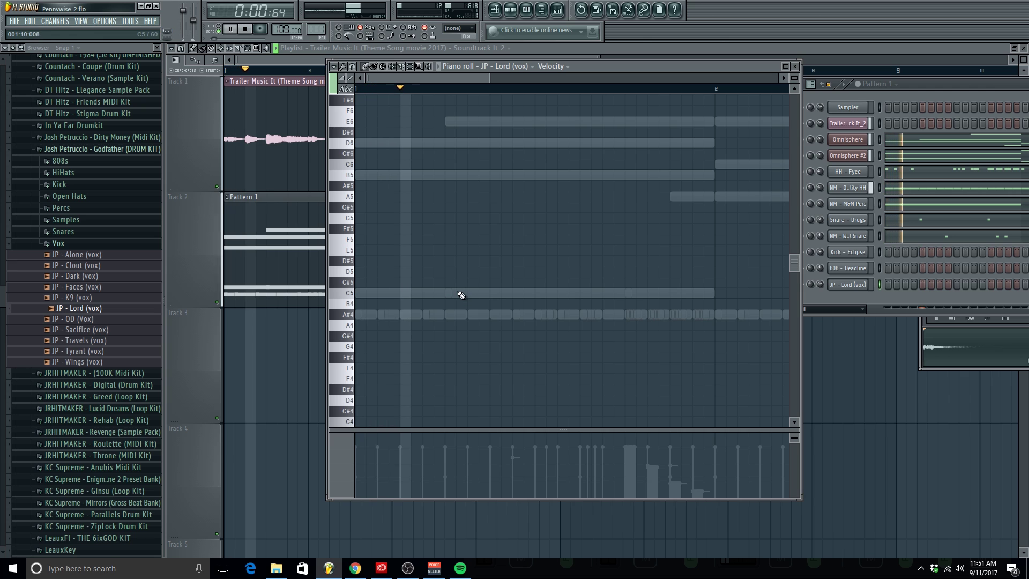
click(454, 293)
key(space)
key(space)
click(470, 294)
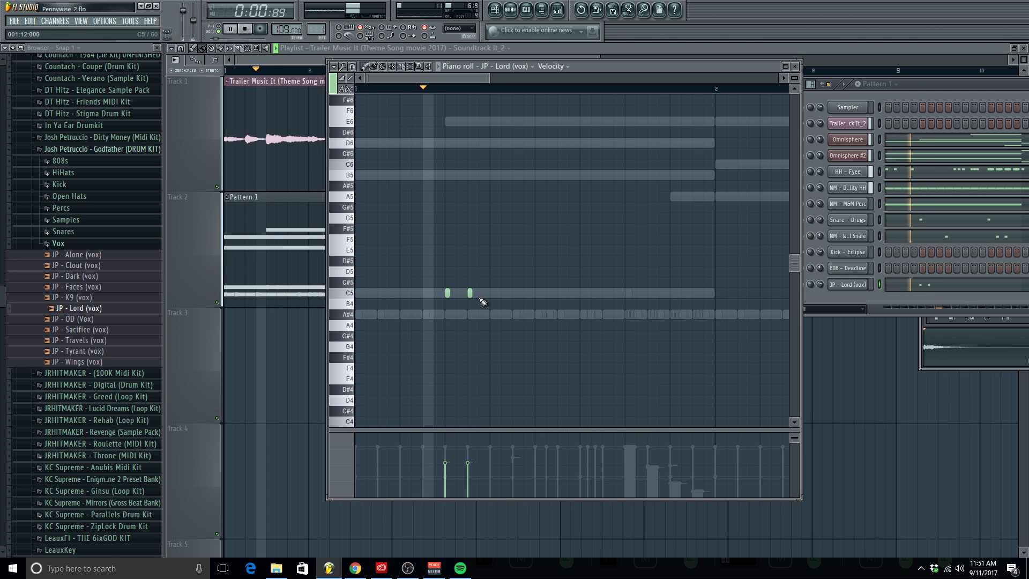
Make the JP - Lord (vox) channel cut itself in its channel settings and replay the pattern
click(868, 283)
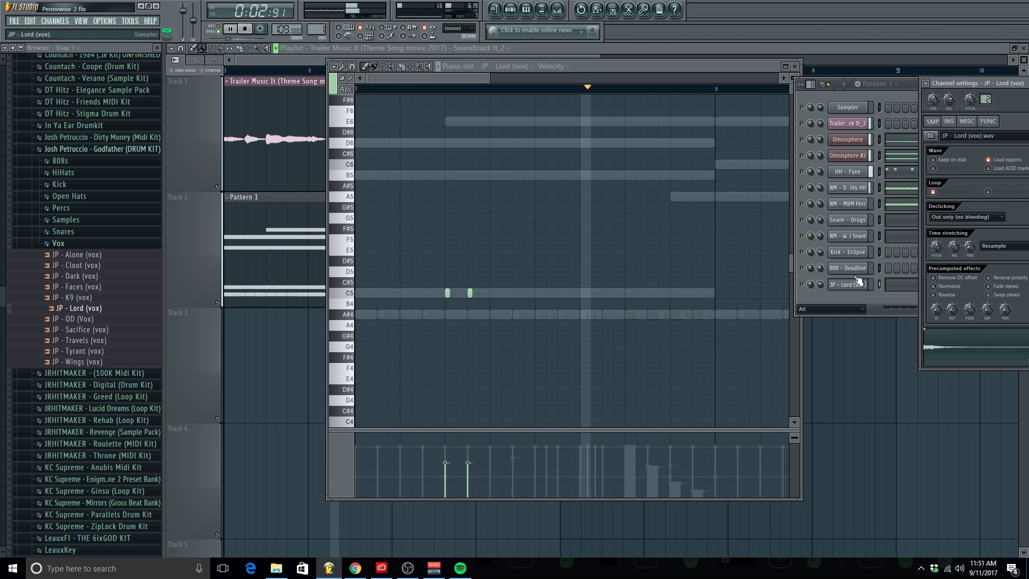
drag(998, 85, 930, 86)
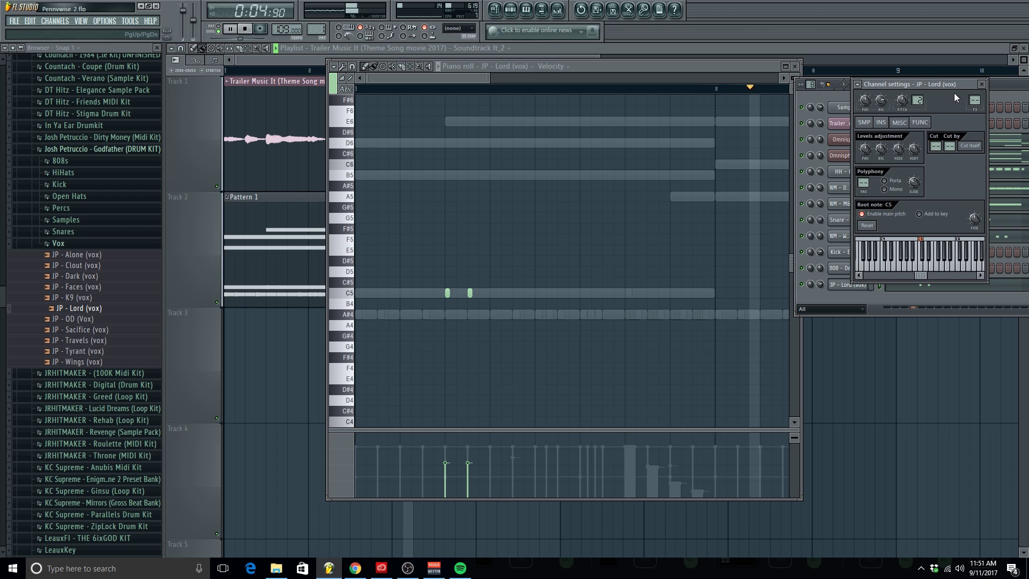
scroll(616, 280, down, 3)
key(space)
key(space)
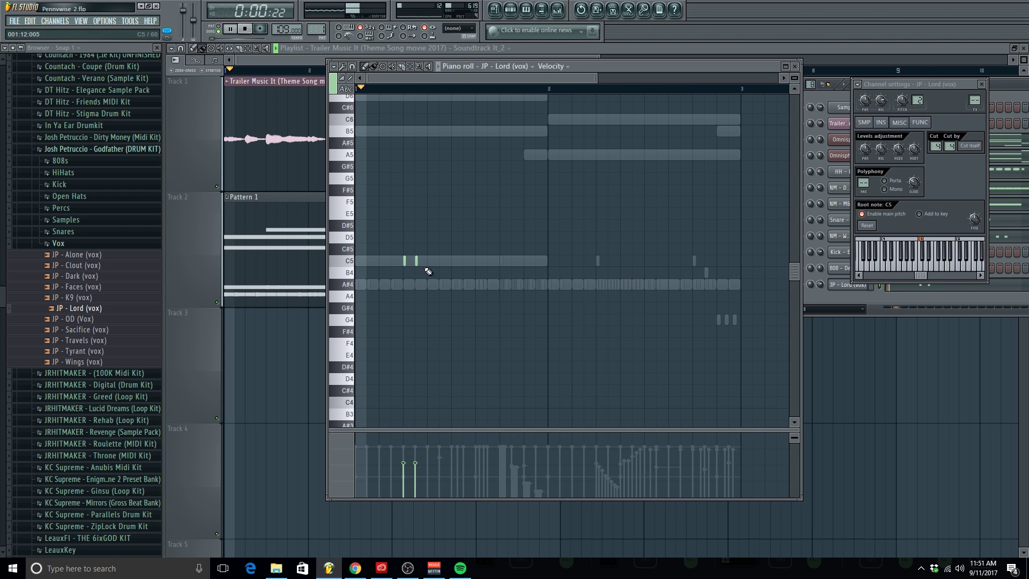
Delete the C5 vocal note on step 9 of bar 1
ctrl+right_click(412, 268)
right_click(584, 242)
key(space)
key(space)
scroll(637, 252, down, 3)
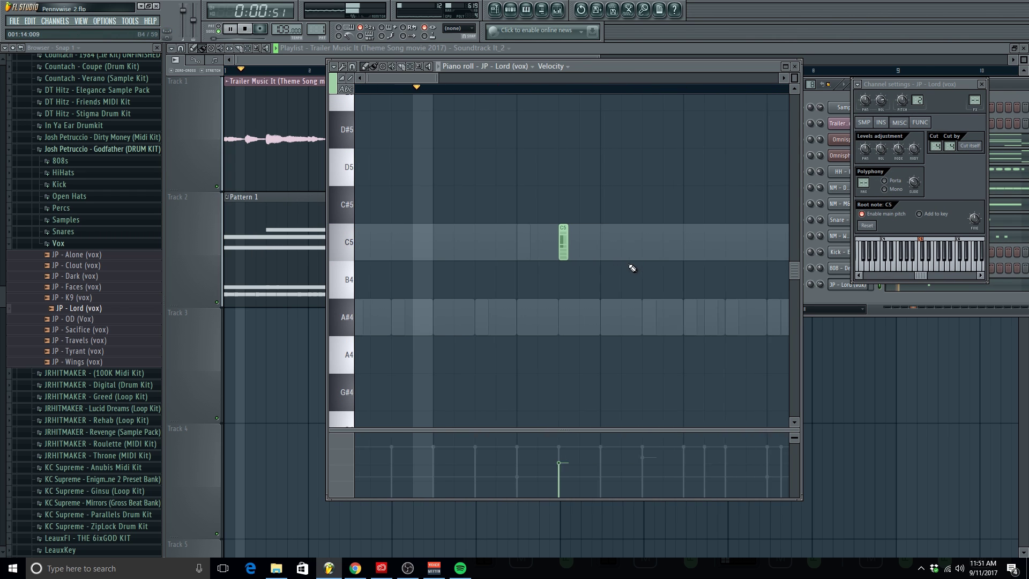
ctrl+right_click(506, 147)
scroll(496, 241, down, 2)
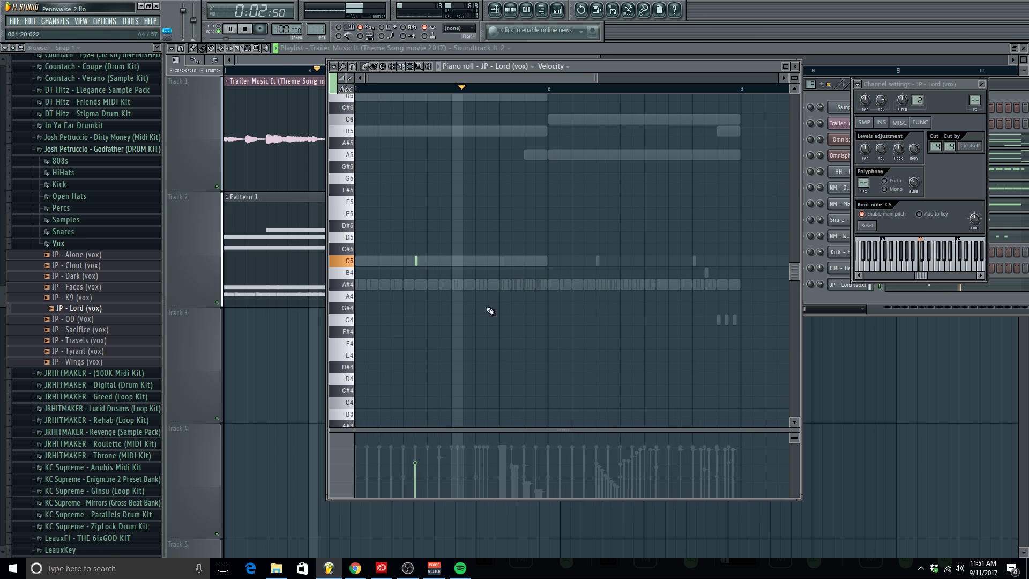
Add short C5 vocal notes on steps 5 and 7 of bar 2
scroll(558, 300, up, 3)
click(585, 263)
click(614, 264)
scroll(624, 281, down, 3)
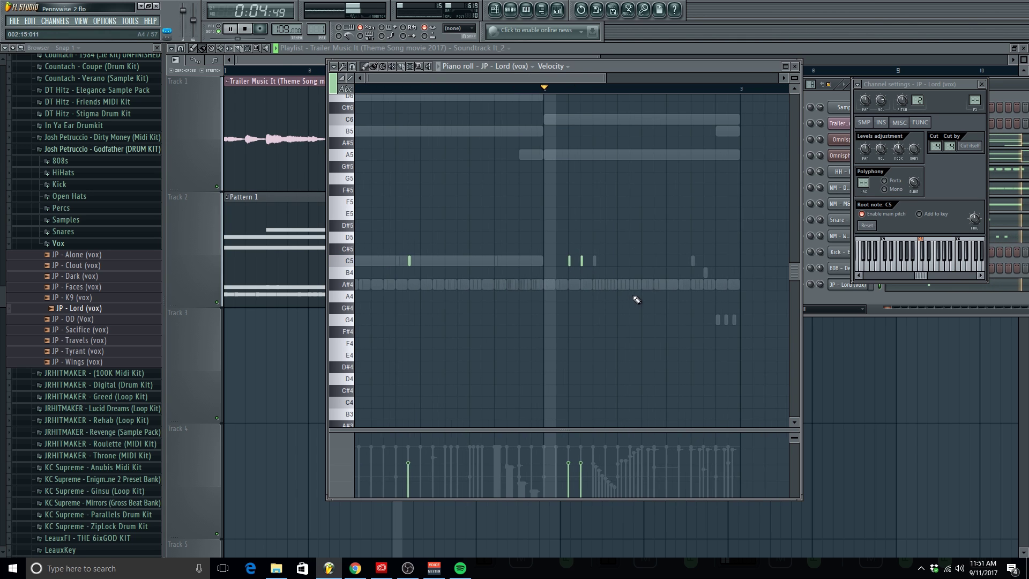
Raise the velocities of all three vocal notes slightly and close the vocal's channel settings
drag(634, 296, 281, 255)
scroll(588, 313, up, 3)
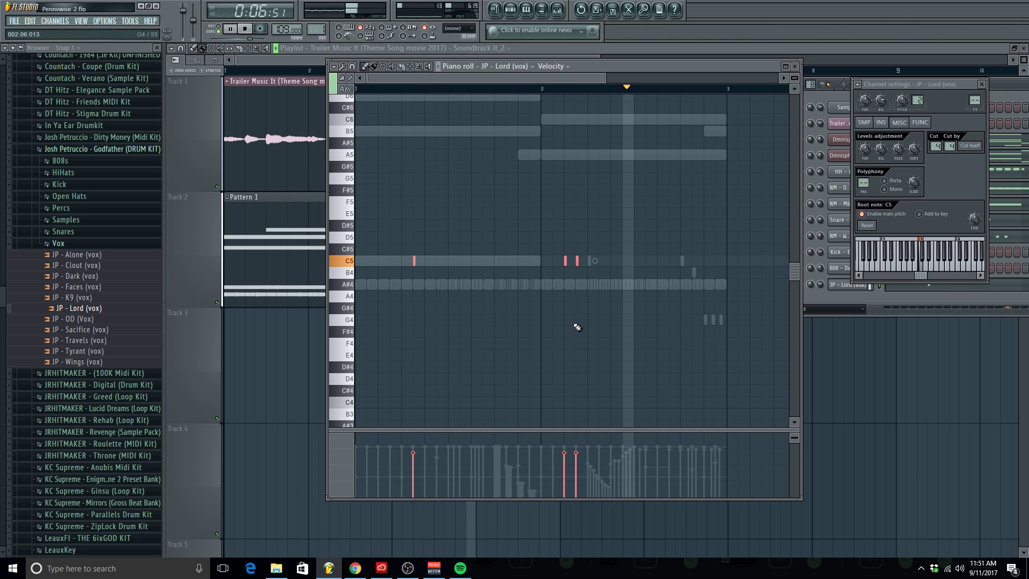
click(981, 85)
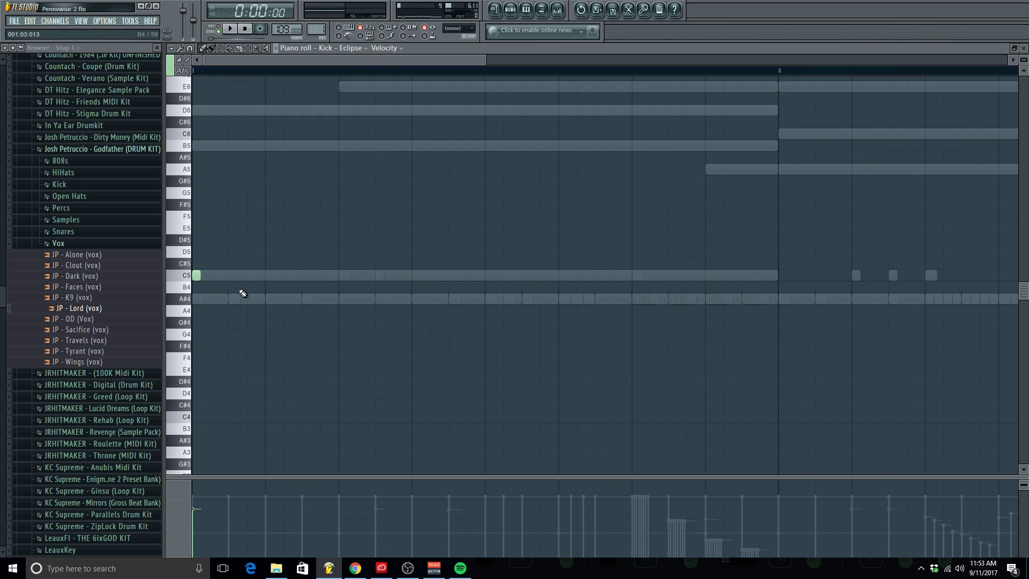
In the Kick - Eclipse piano roll, add C5 hits on steps 13, 27 and 29 of bar 1 while checking playback
key(space)
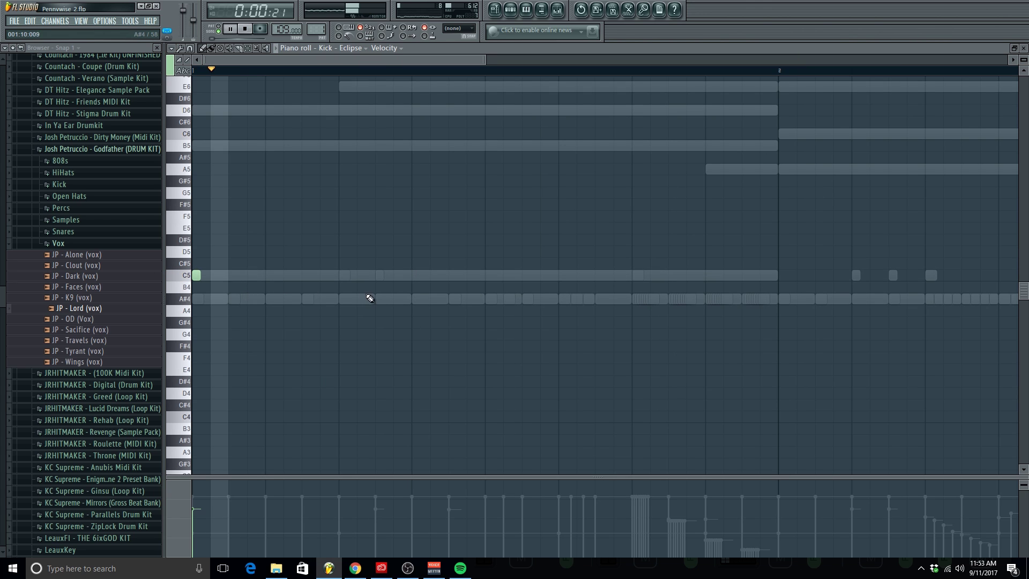
scroll(417, 281, down, 1)
scroll(418, 287, down, 1)
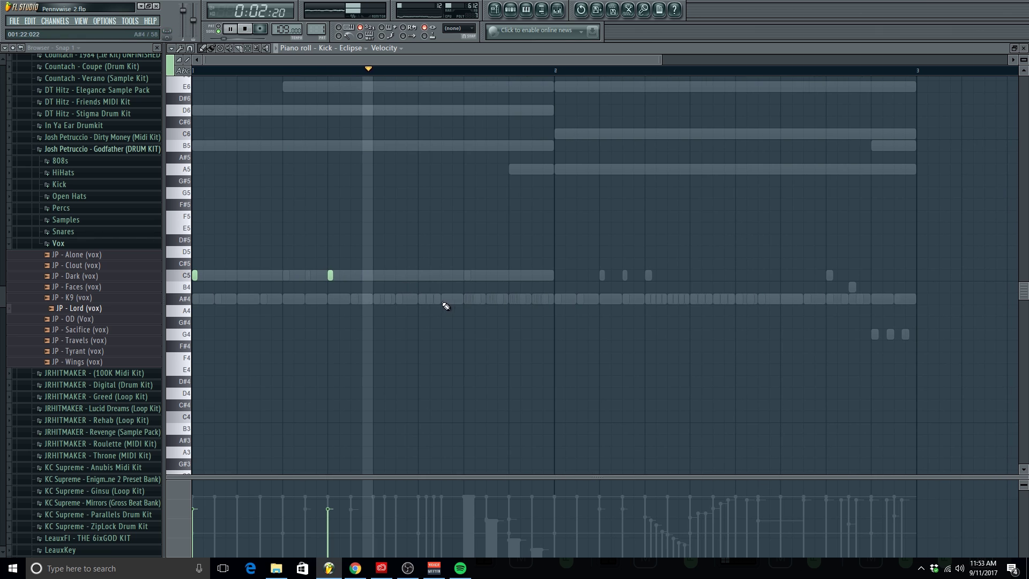
key(space)
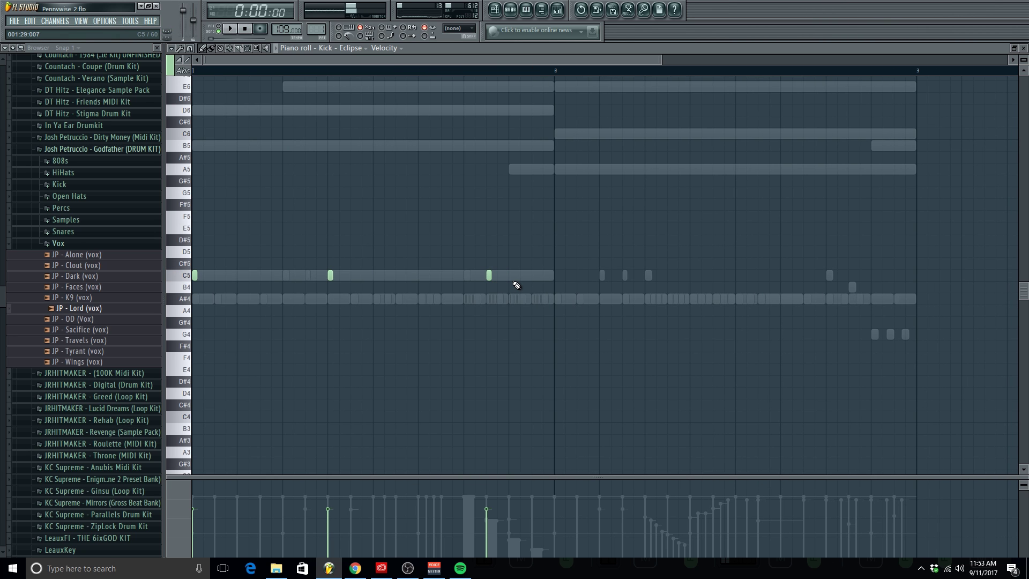
click(512, 279)
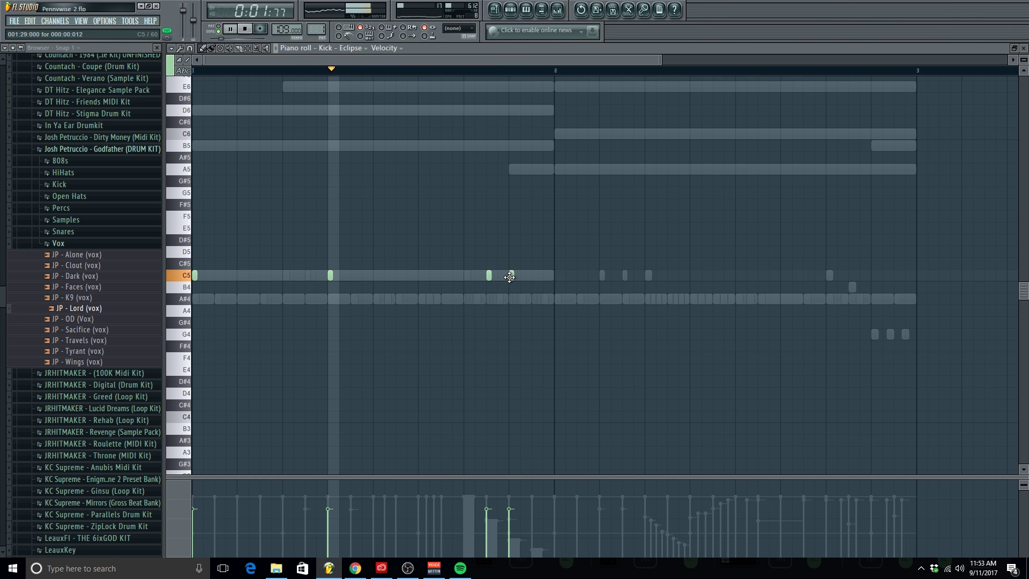
Raise the bar 1 kick notes to full velocity and add C5 kicks on steps 1, 5 and 13 of bar 2
key(ctrl+a)
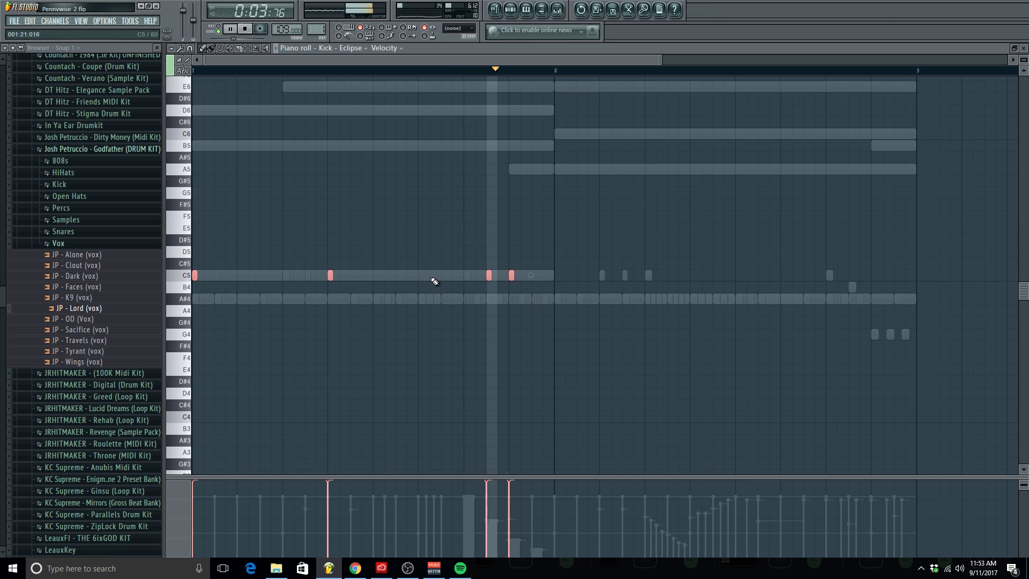
click(557, 277)
click(602, 276)
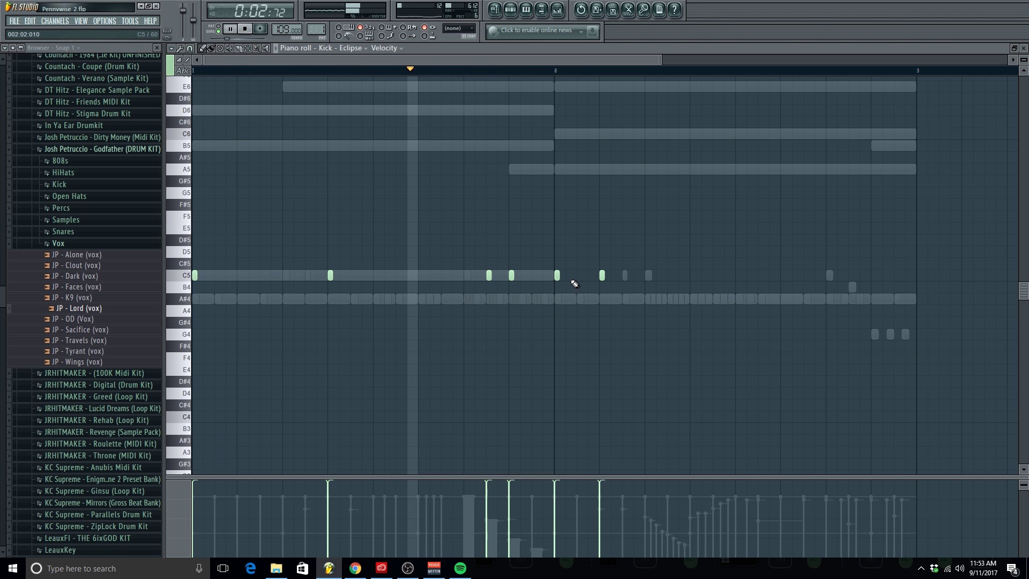
click(692, 276)
scroll(681, 303, down, 2)
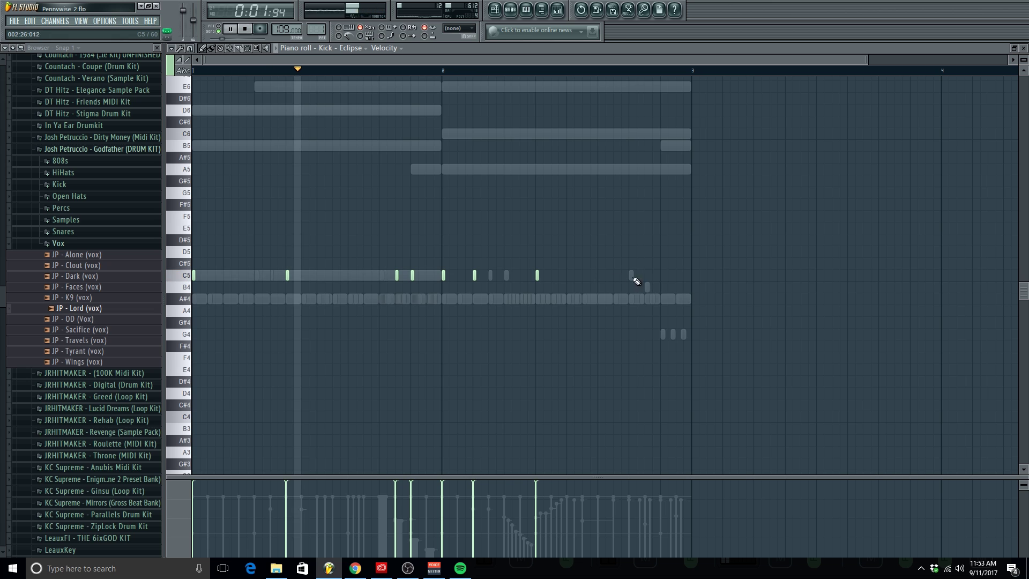
Play from bar 2 and add C5 kick notes on steps 27 and 29 of that bar
click(449, 69)
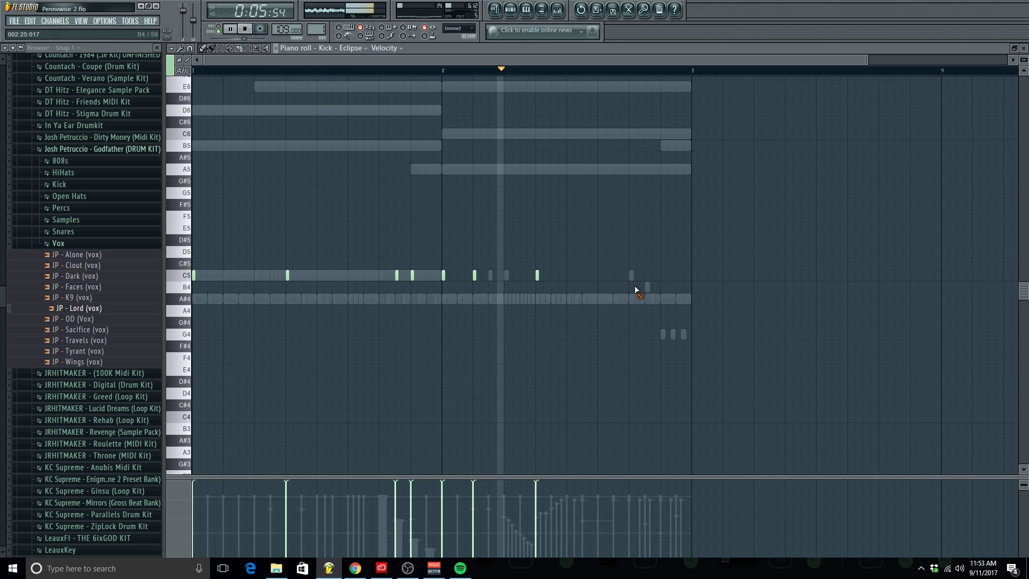
click(647, 274)
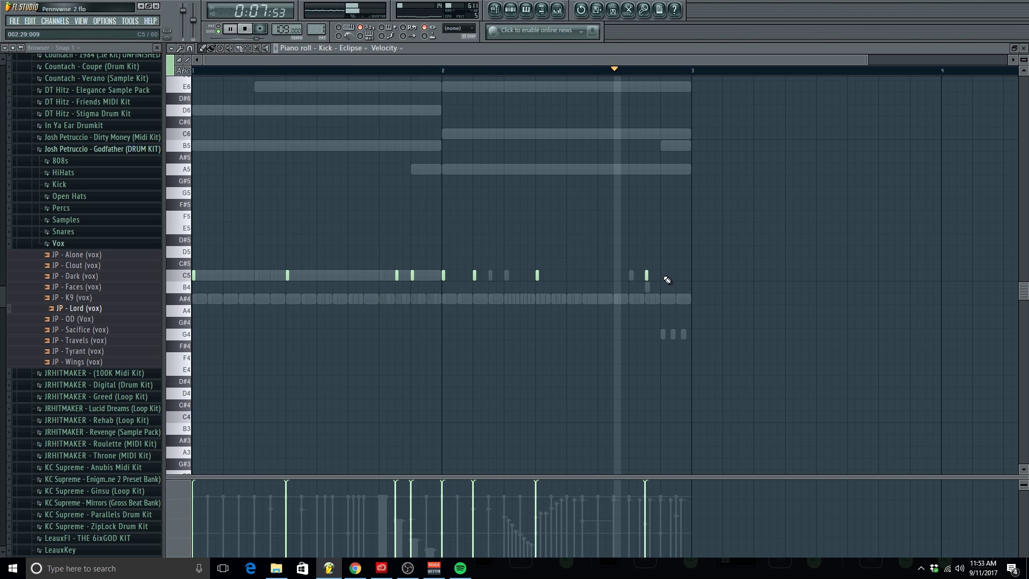
click(662, 275)
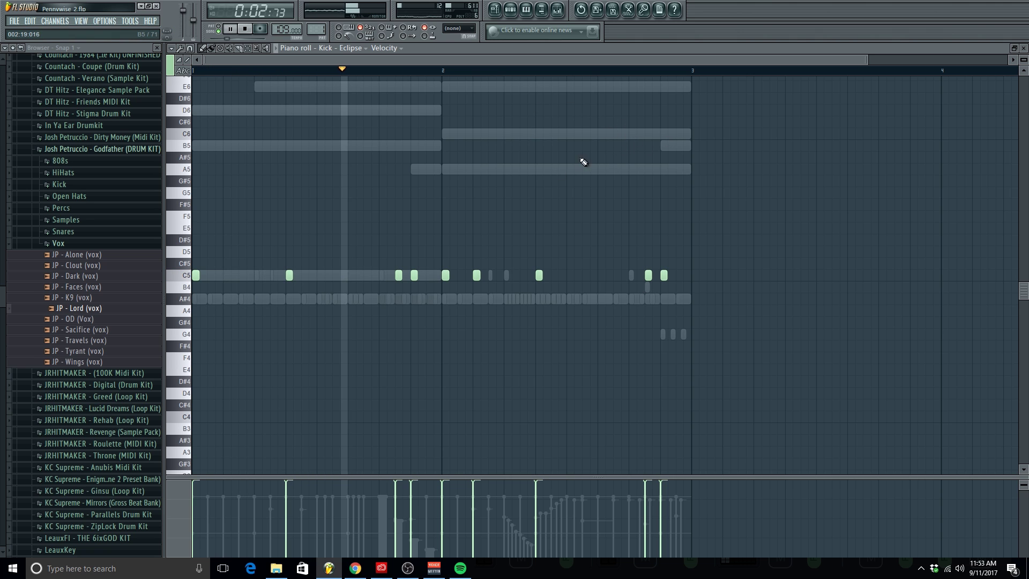
Paste the copied kick notes into the 808 - Deadline channel and open that channel's piano roll
click(1023, 49)
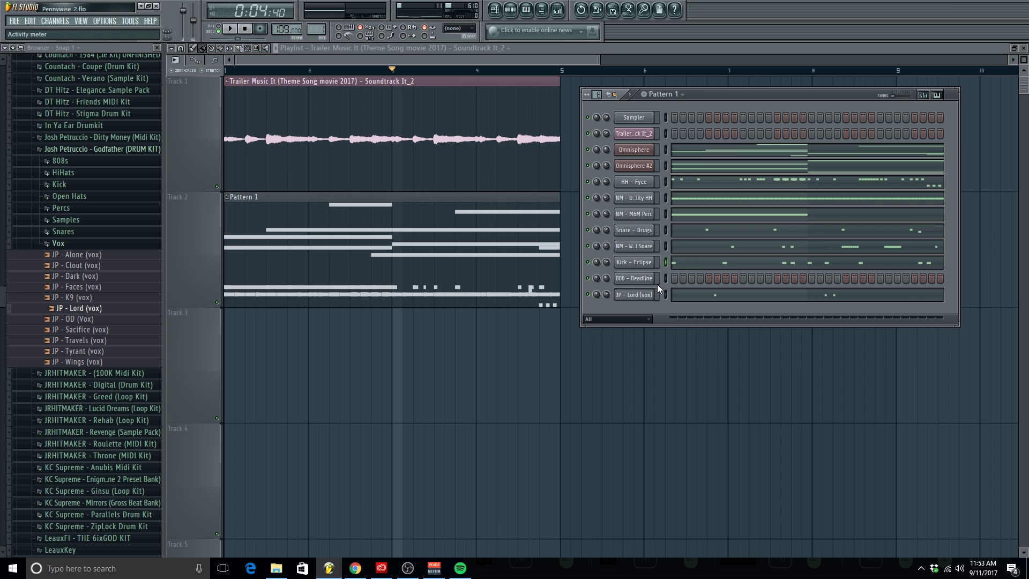
key(ctrl+v)
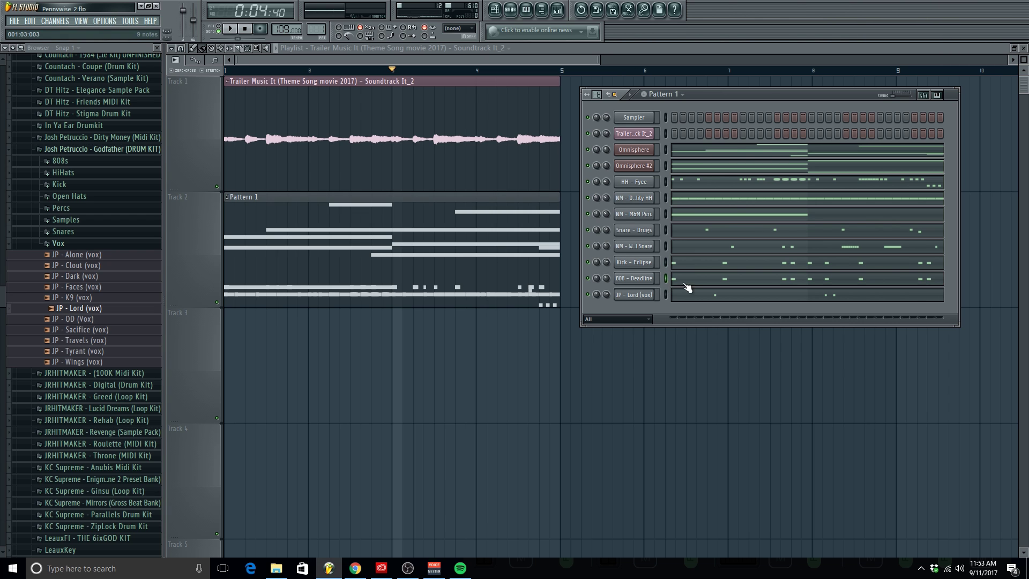
click(689, 278)
click(342, 48)
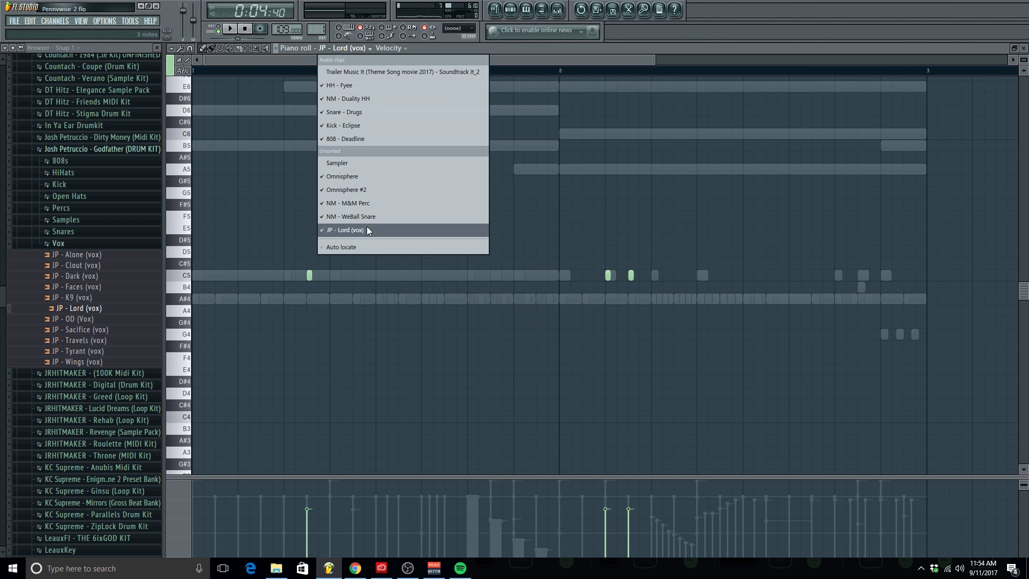
click(355, 138)
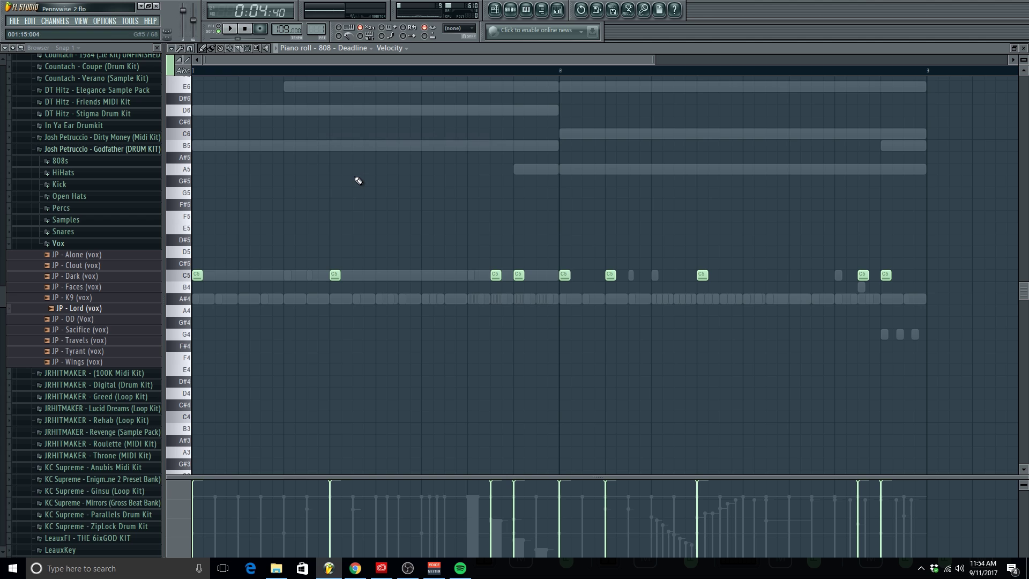
Transpose all the 808 notes up to D5 and play the pattern
key(ctrl+Up)
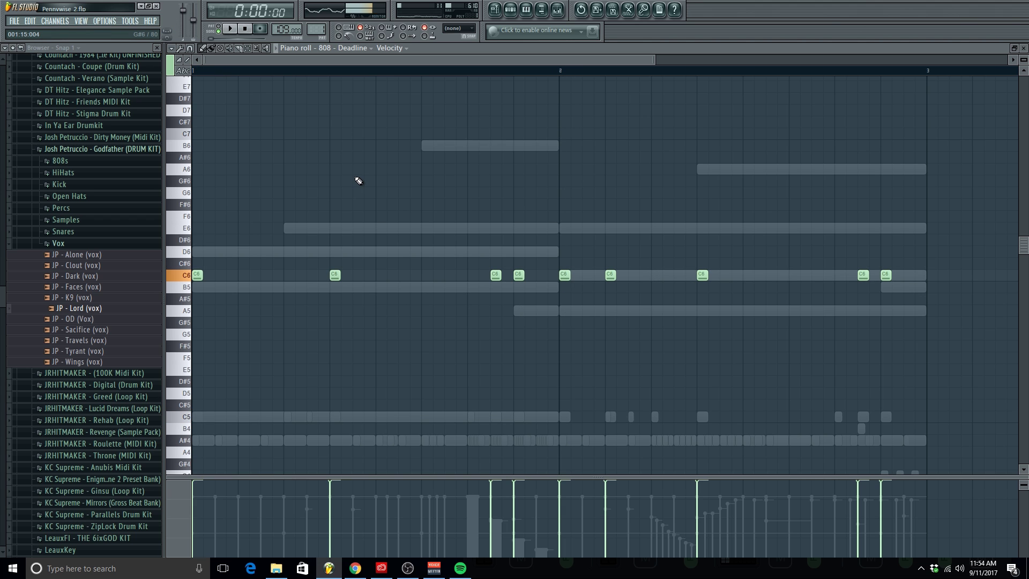
key(Up)
key(Up)
key(space)
key(space)
key(ctrl+Down)
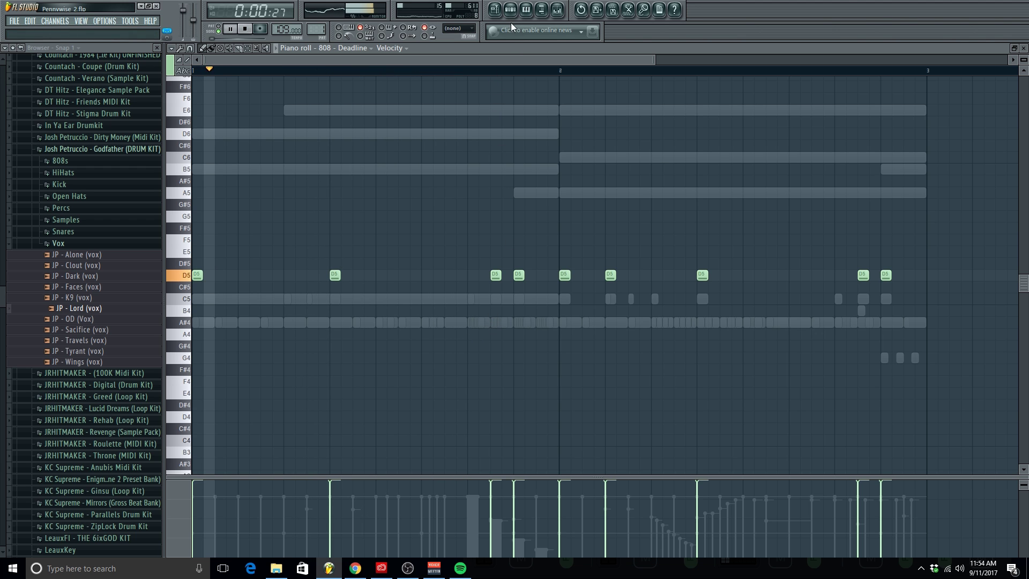
Add a D6 note to the 808 pattern at 1:25, just before the third note
click(510, 9)
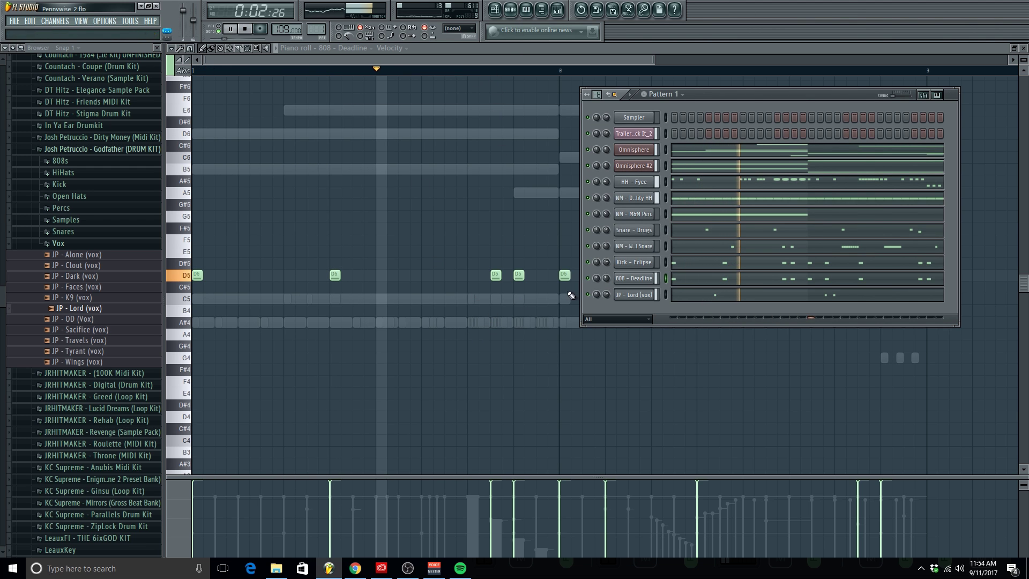
key(F6)
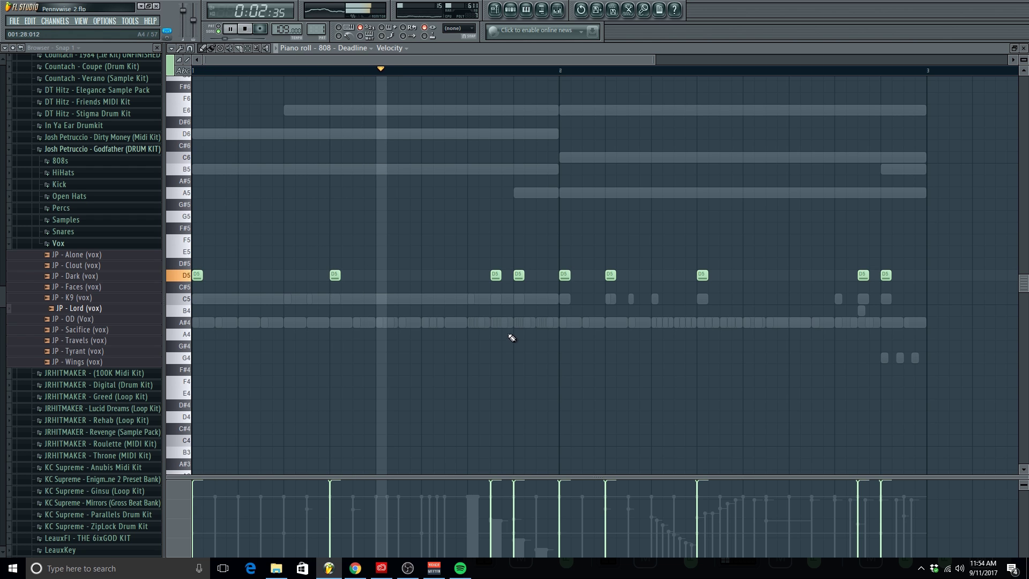
key(space)
ctrl+scroll(485, 337, up, 2)
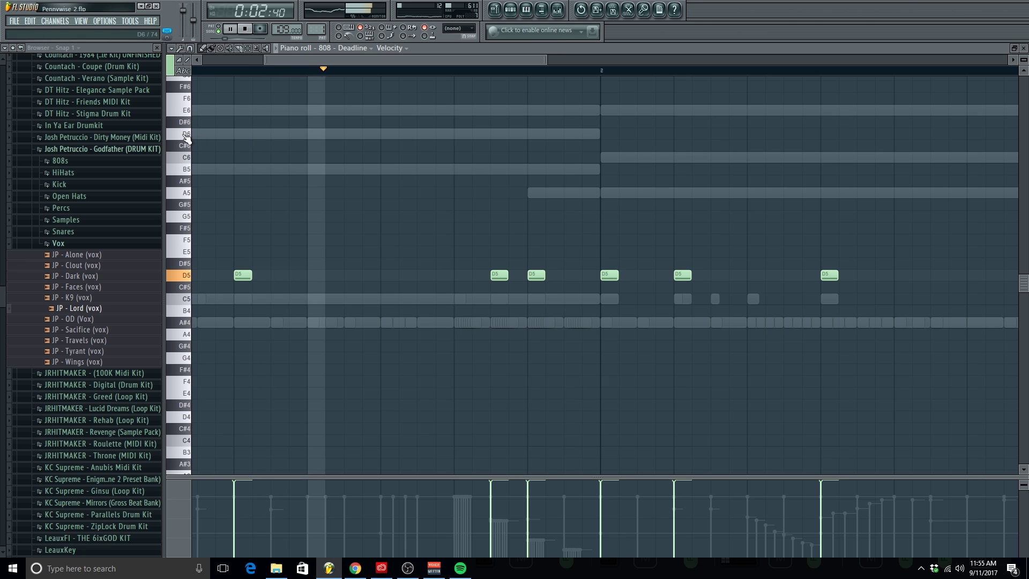
key(space)
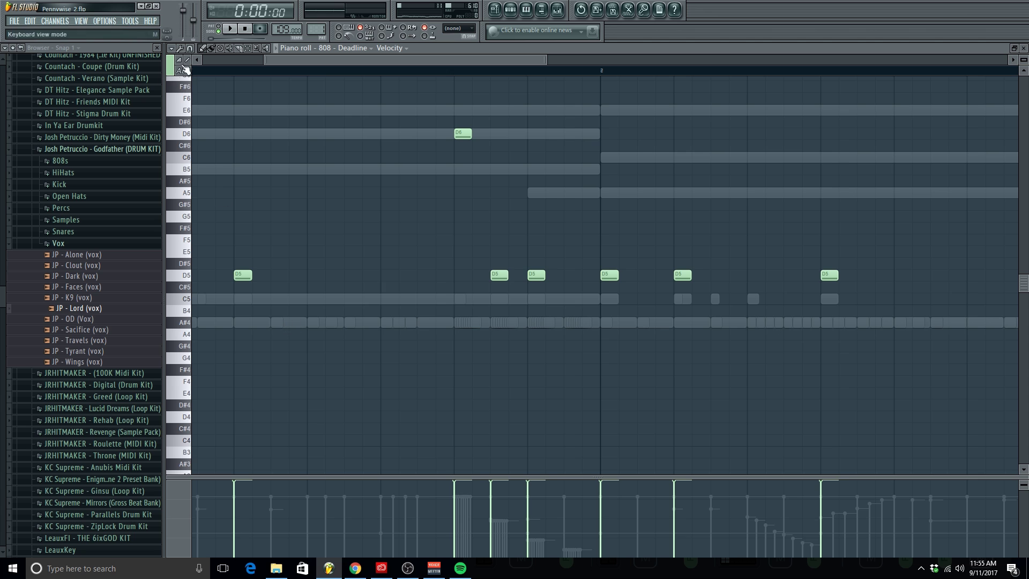
Turn the D6 note at 1:25 into a slide note and place a D4 note at the same position
scroll(397, 128, up, 4)
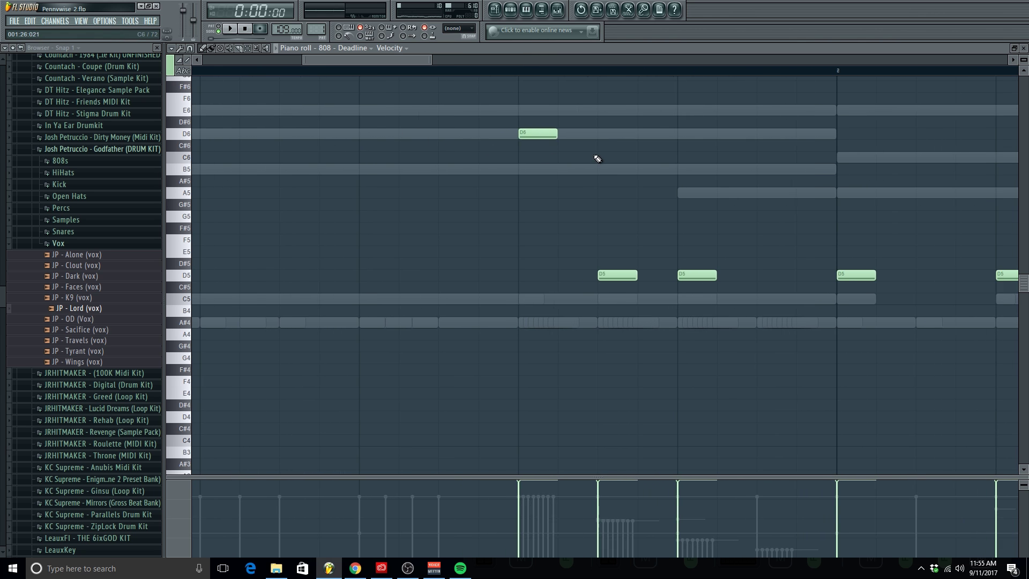
right_click(529, 133)
scroll(539, 145, up, 2)
scroll(548, 147, down, 4)
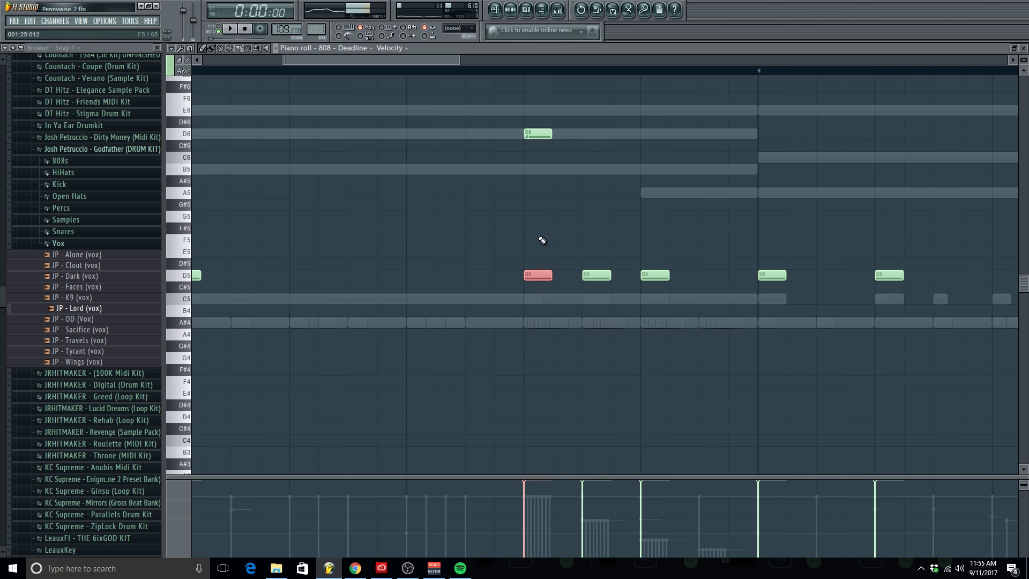
scroll(514, 257, down, 3)
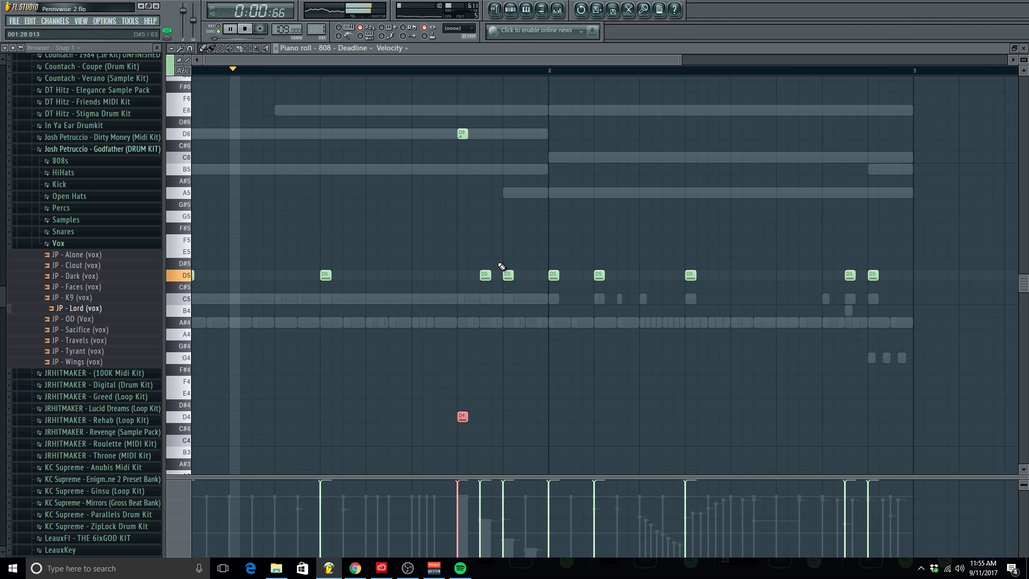
Raise the 808 note at 1:27 an octave to D6 and restart playback
click(479, 274)
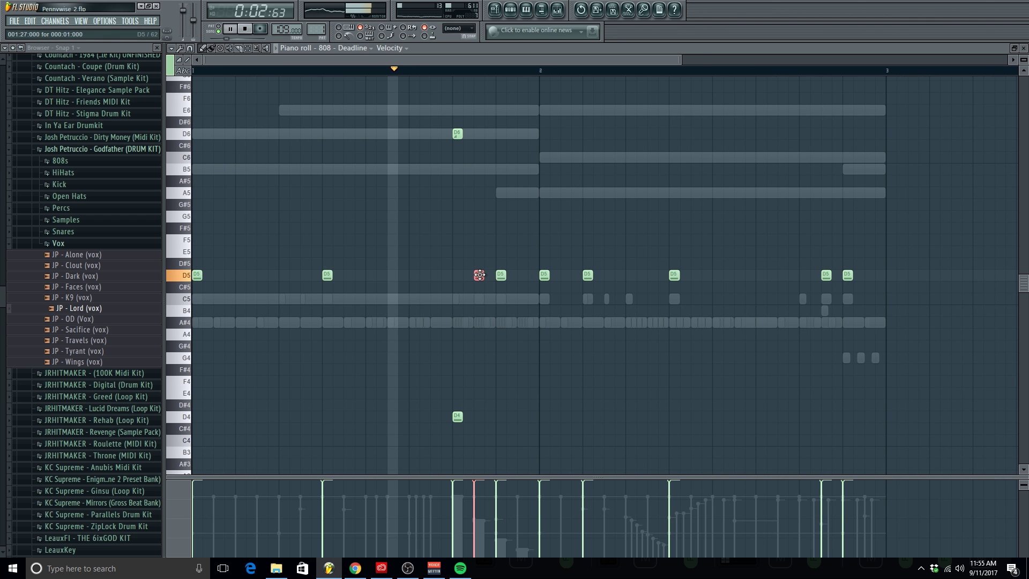
key(ctrl+Up)
key(space)
key(space)
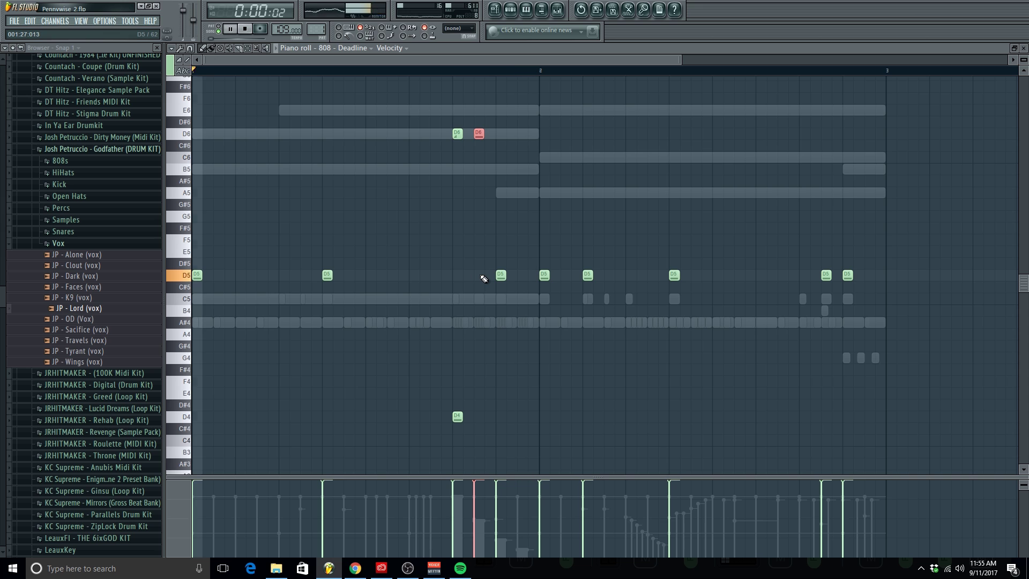
Transpose the whole 808 pattern up one octave and play it from the start
ctrl+click(476, 278)
key(ctrl+Up)
key(space)
key(space)
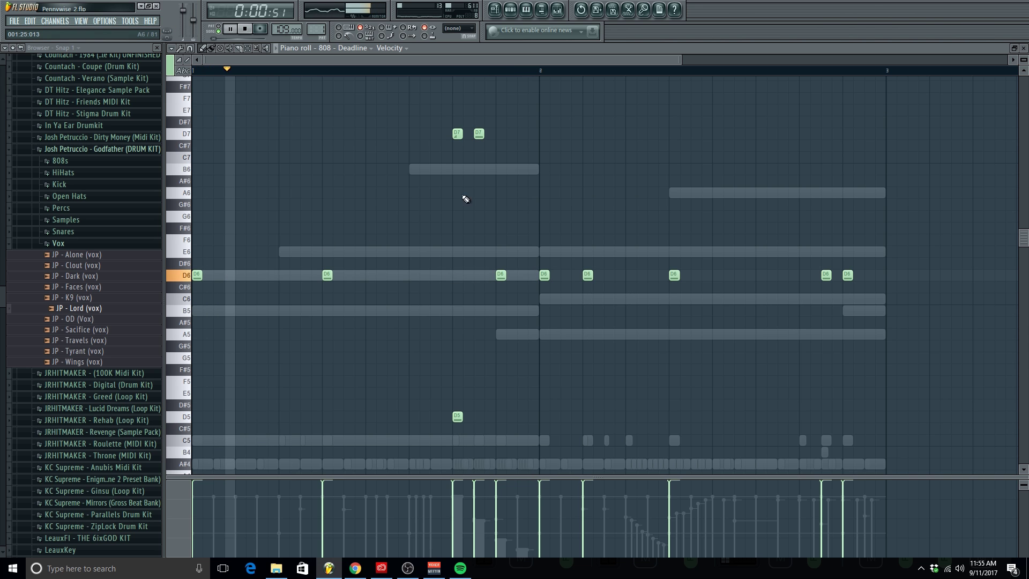
Lower the 808 note at 1:27 to A6, and transpose the whole pattern down one octave
drag(478, 135, 480, 169)
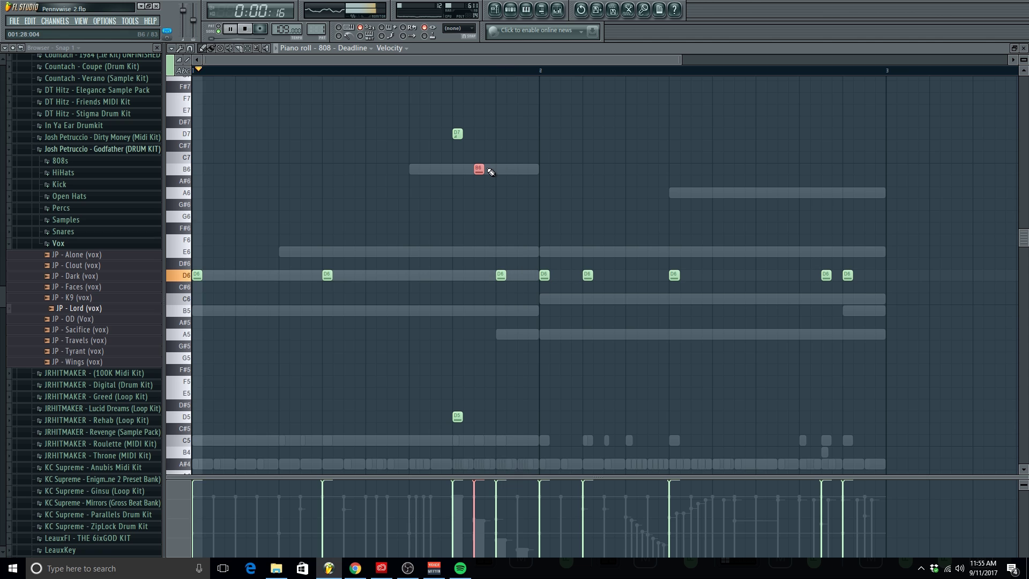
key(shift+Down)
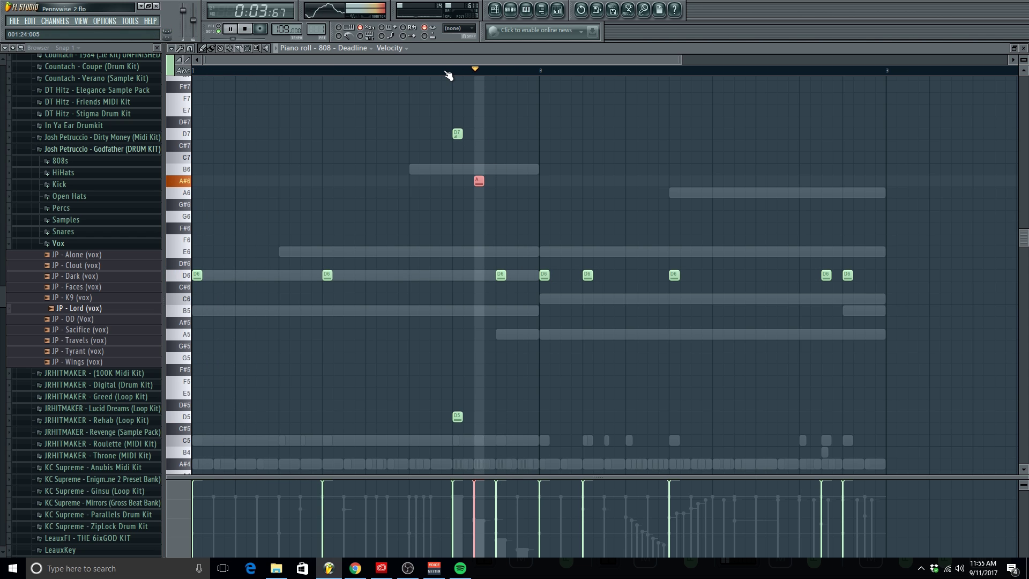
key(shift+Down)
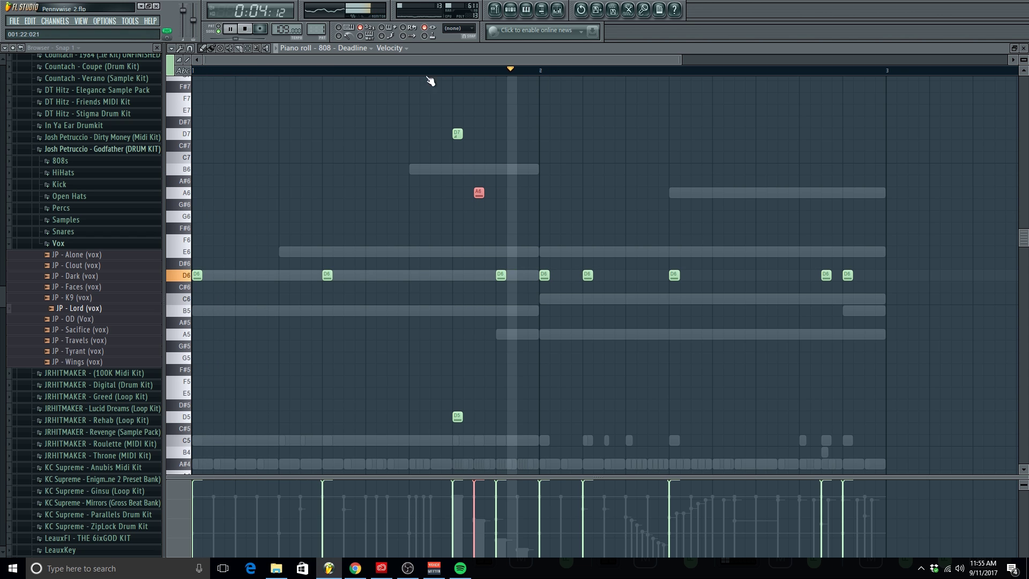
ctrl+click(465, 208)
key(ctrl+Down)
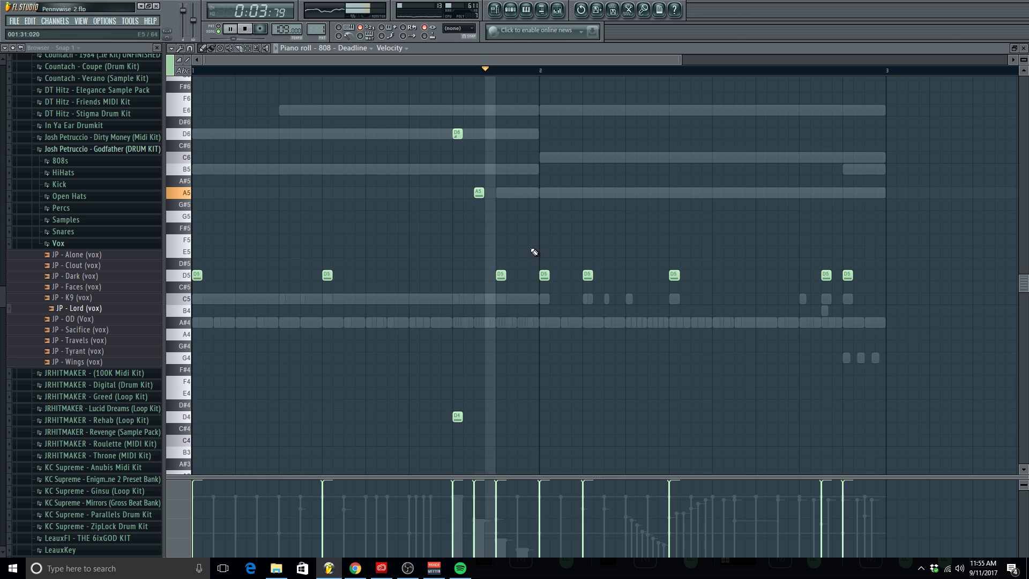
Lower the first two 808 notes of bar 2, at 2:01 and 2:05, to C5
mouse_move(543, 276)
mouse_down()
mouse_move(542, 319)
mouse_move(543, 308)
mouse_up()
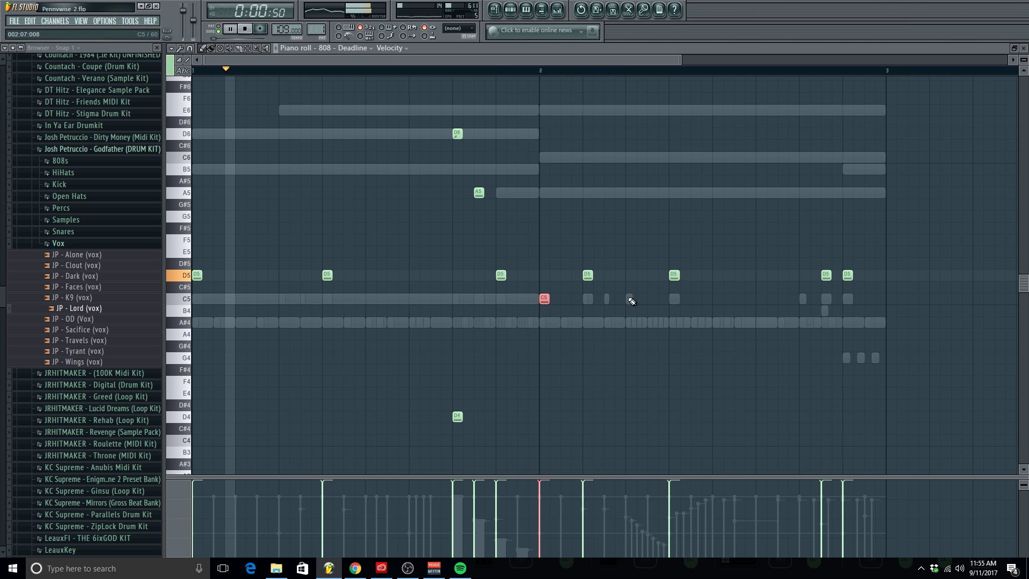
drag(613, 291, 554, 266)
key(shift+Down)
key(shift+Down)
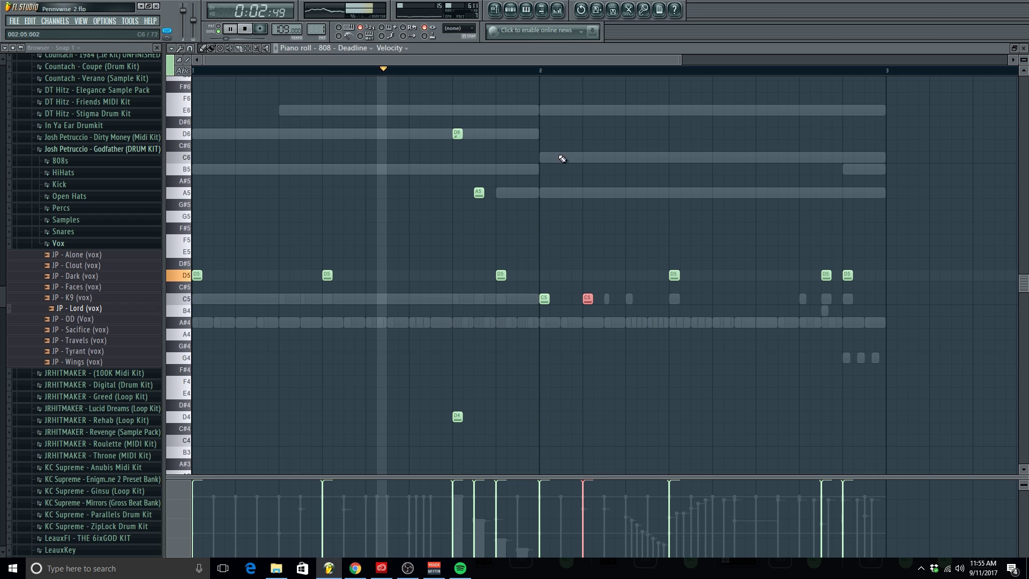
ctrl+click(491, 122)
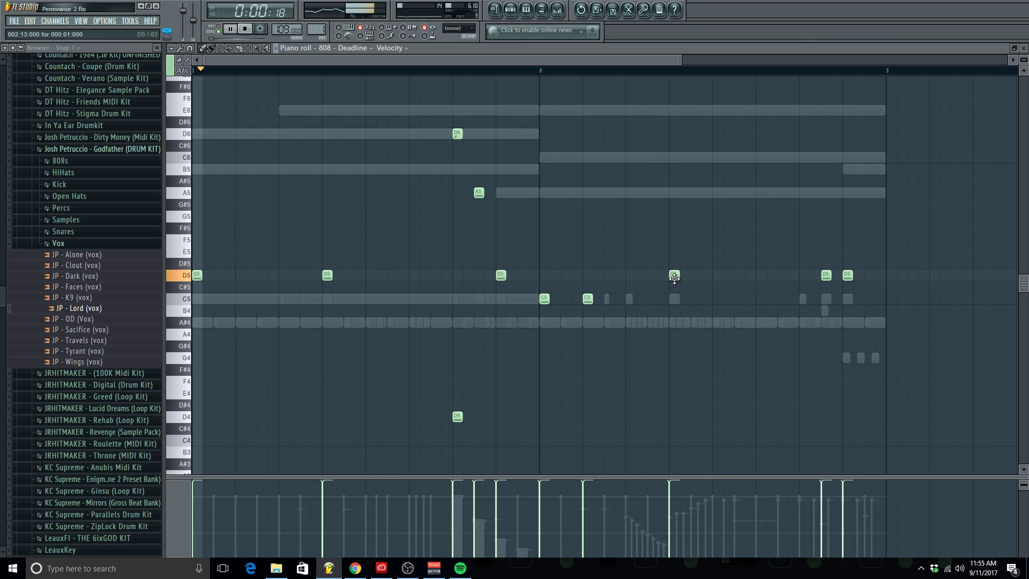
Move the 808 notes at 2:13 and 2:29 down to A#4 and the note at 2:27 up to C6
drag(674, 278, 674, 321)
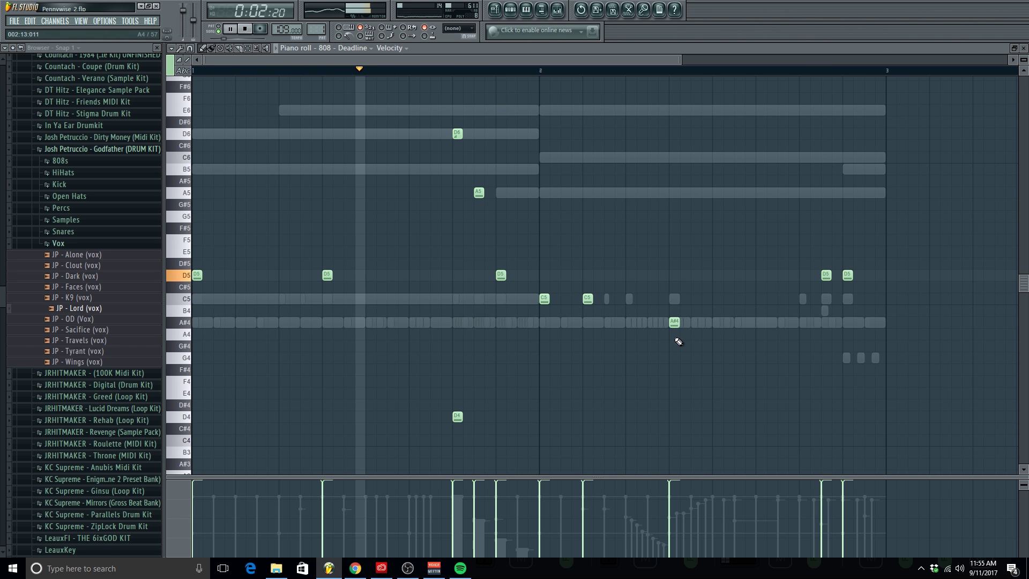
scroll(678, 342, down, 2)
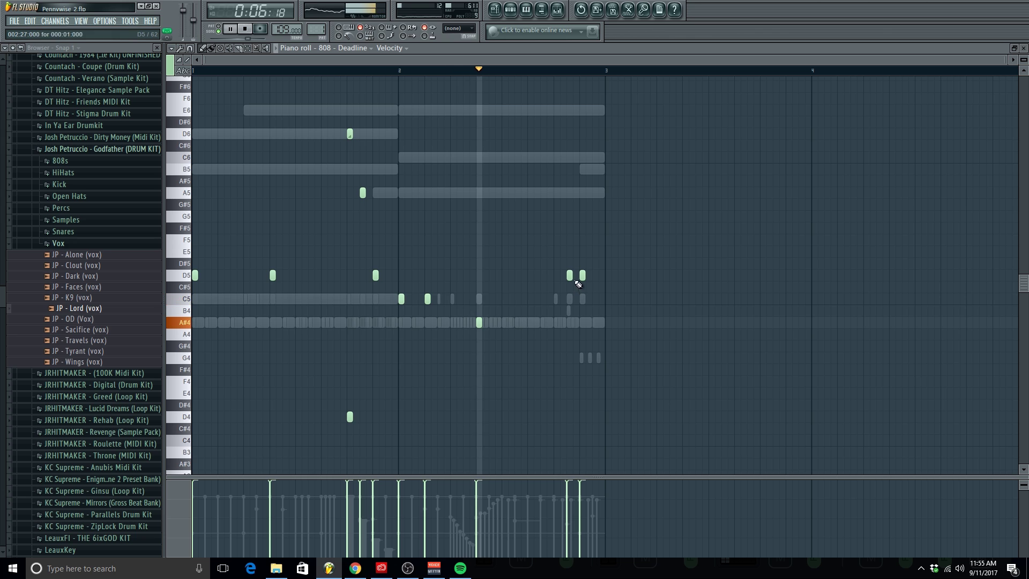
drag(582, 275, 582, 311)
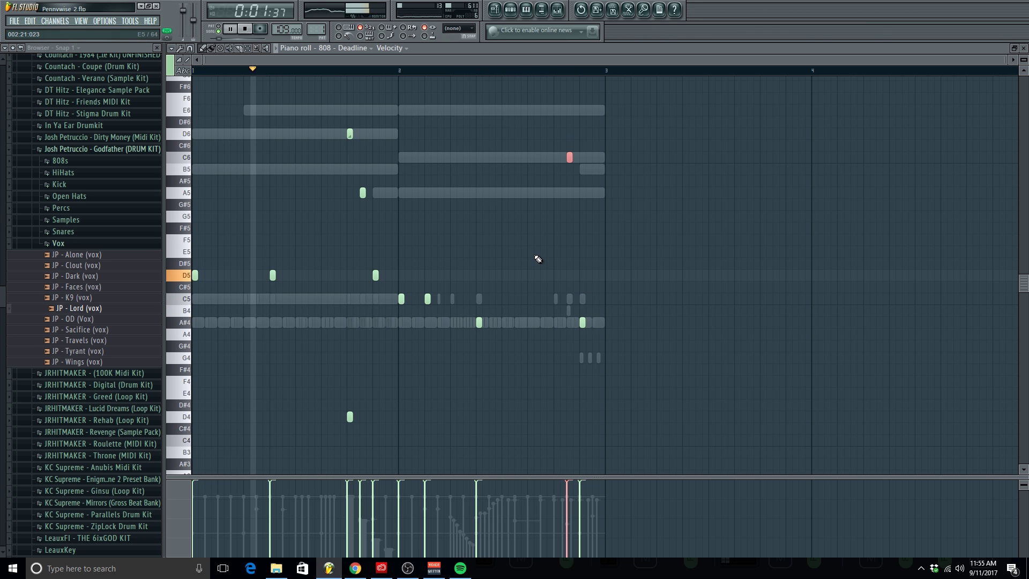
key(shift+Up)
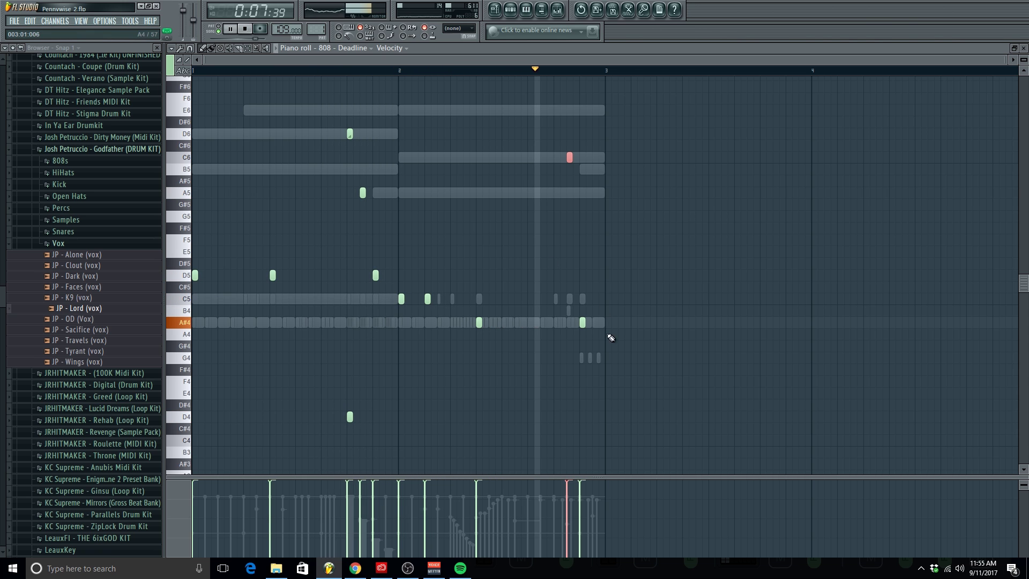
Raise the 808 notes at 2:13 and 2:29 to B4, and transpose the whole pattern up one octave
drag(602, 323, 470, 311)
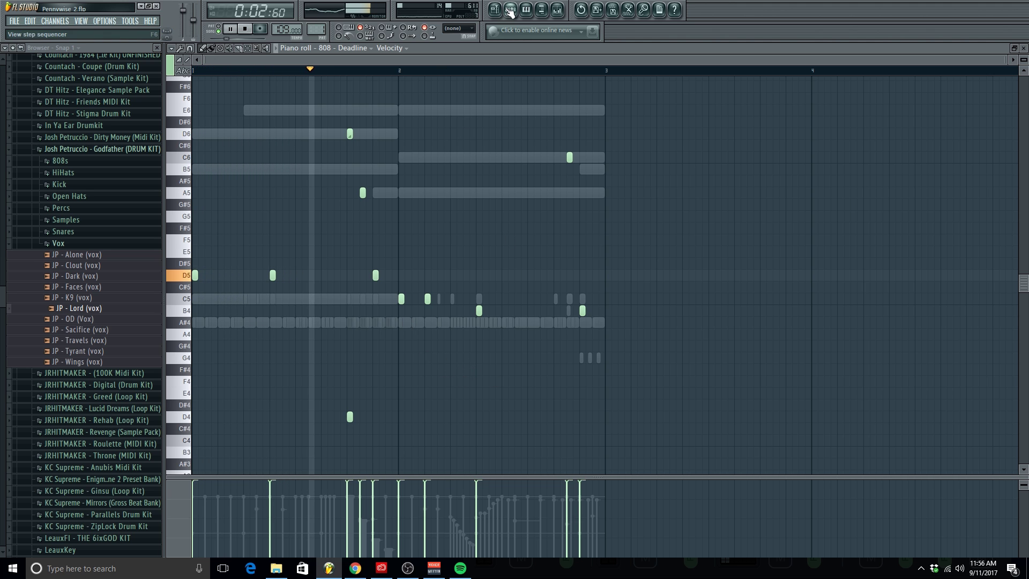
key(F6)
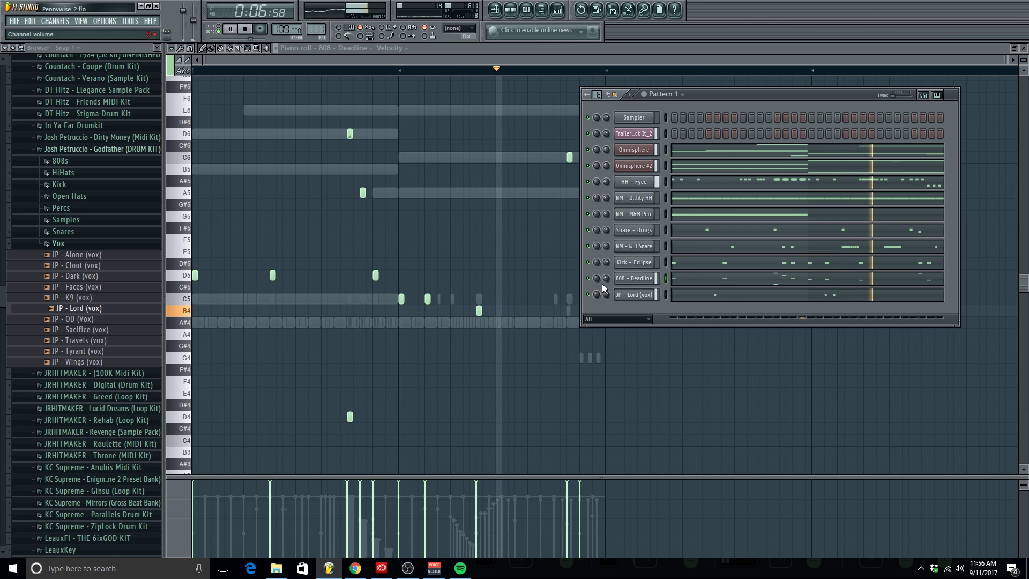
key(F6)
scroll(635, 324, up, 4)
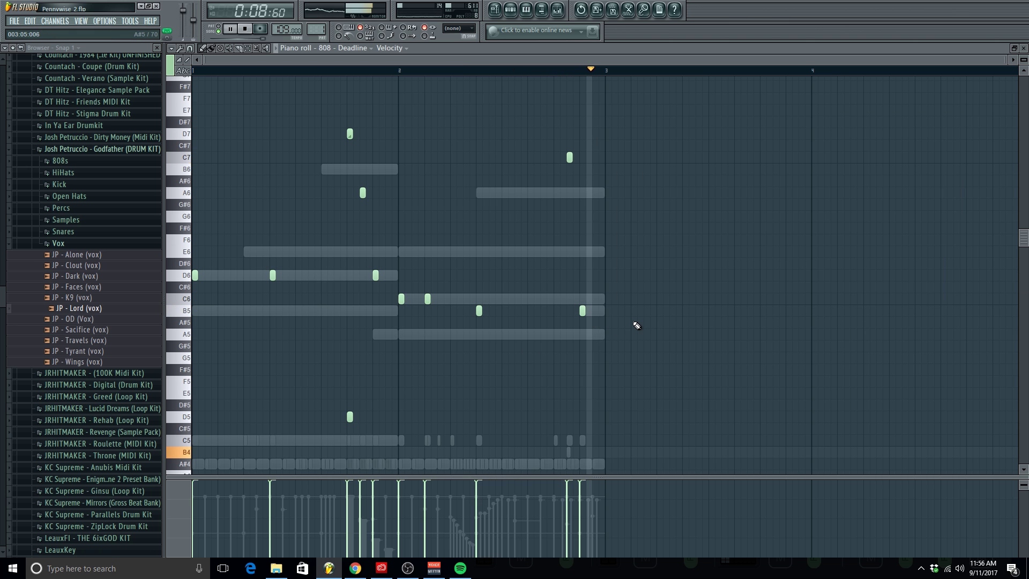
Lower the 808 notes at 2:13 and 2:29 by one semitone, and transpose the whole pattern up another octave
drag(716, 349, 474, 307)
key(shift+Down)
ctrl+click(609, 300)
key(ctrl+Up)
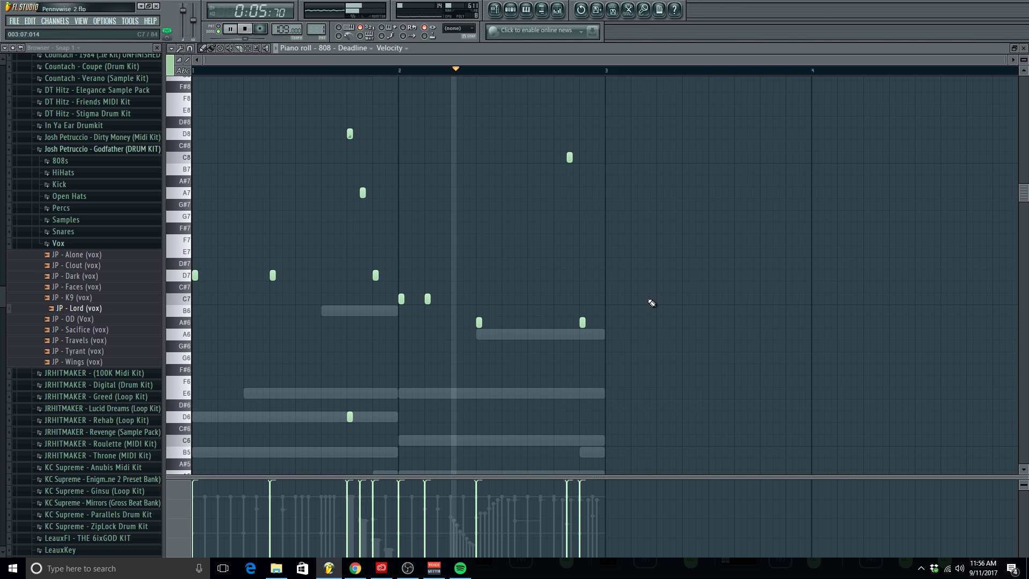
Audition the 808 notes at 2:13 and 2:29 on B6 and A#6, settle on A6, and transpose the whole pattern down one octave
drag(601, 330, 419, 323)
key(shift+Up)
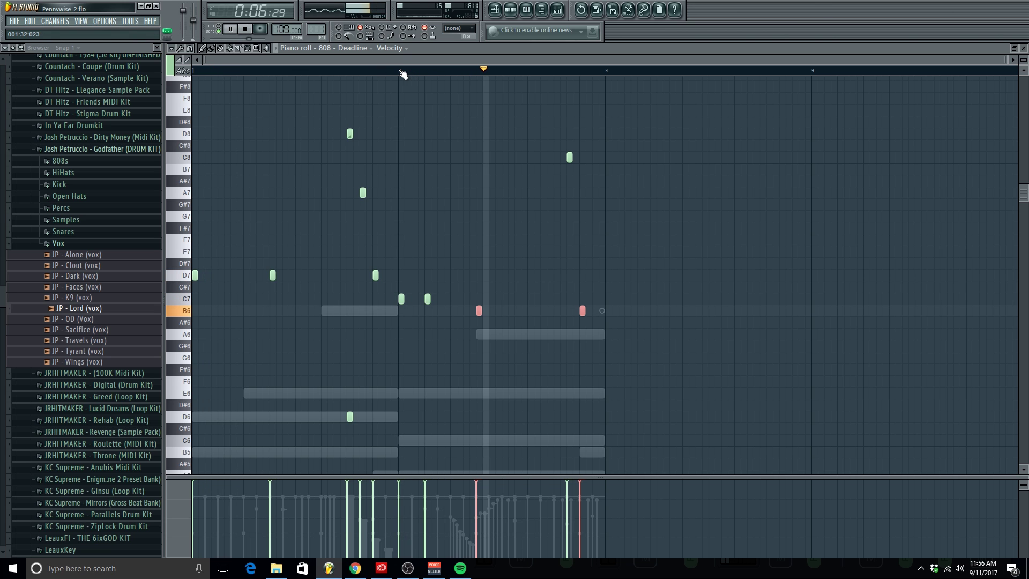
key(shift+Down)
key(shift+Down)
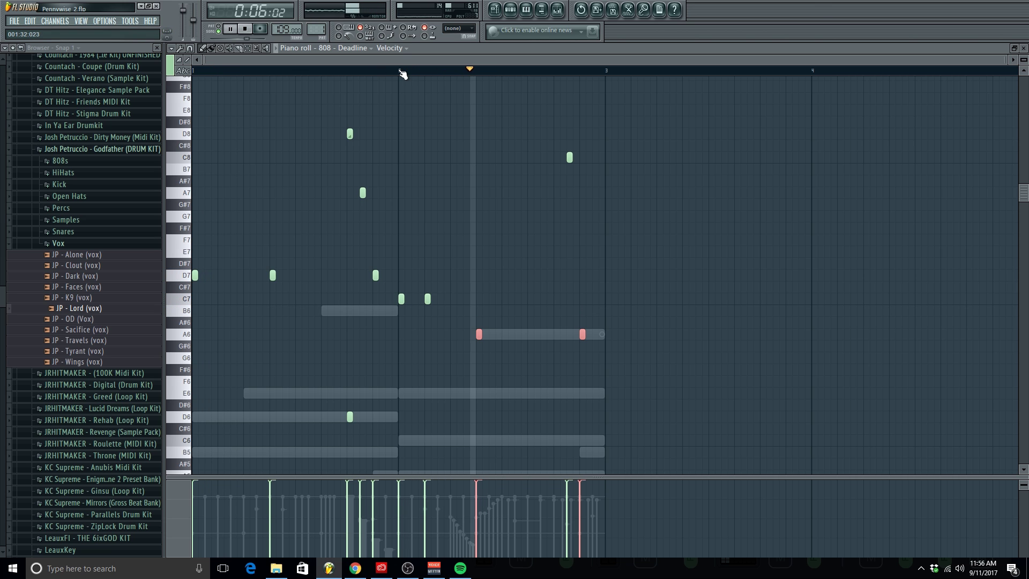
key(shift+Up)
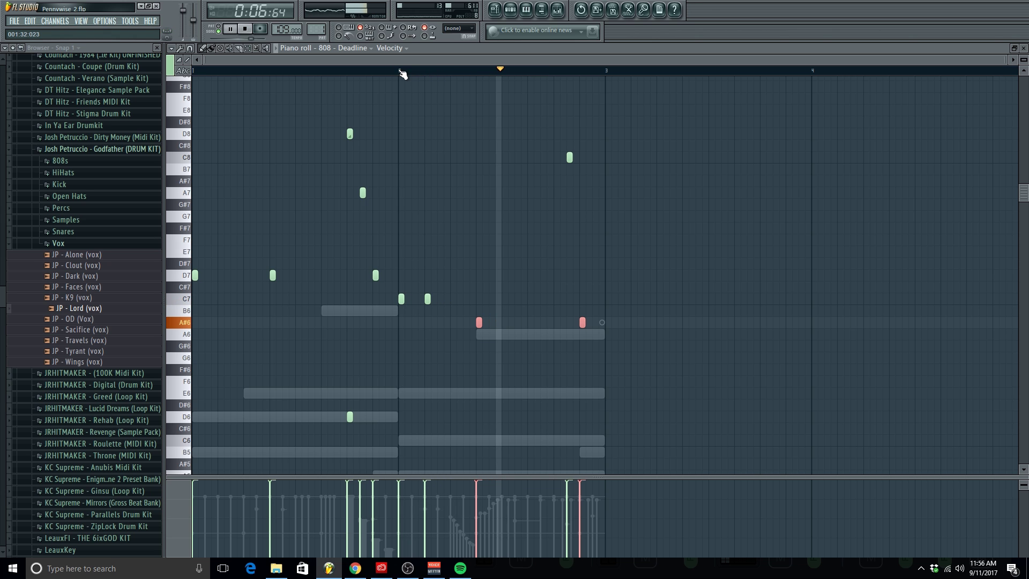
key(shift+Down)
click(403, 73)
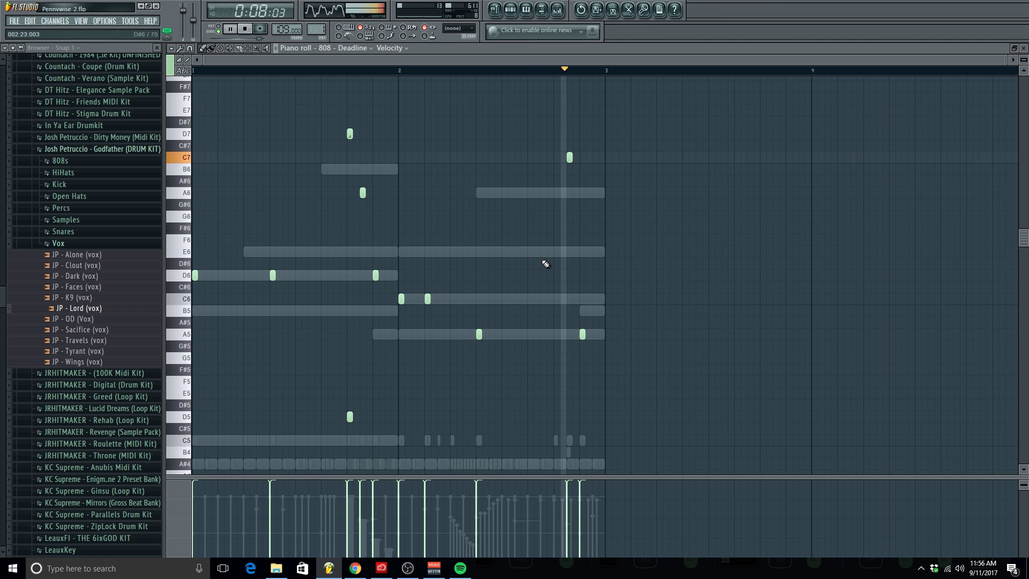
Transpose the whole 808 pattern down one octave and bring the channel rack up briefly during playback
key(ctrl+Down)
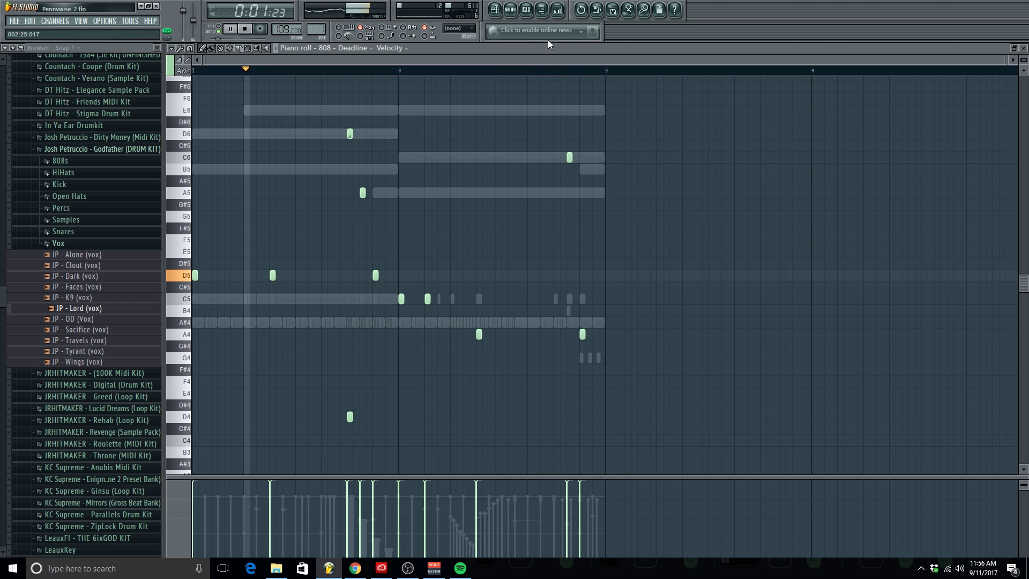
click(509, 10)
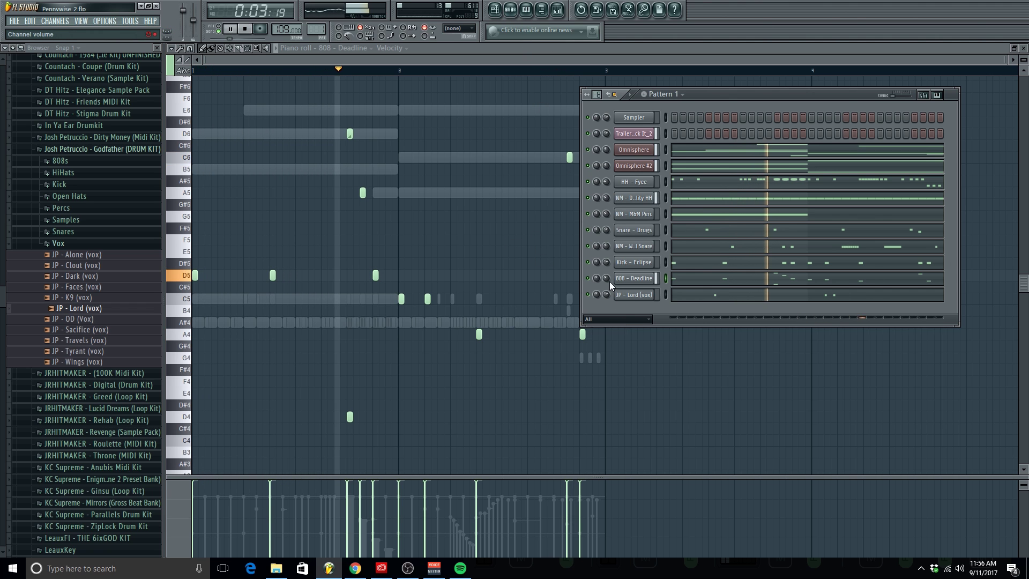
right_click(681, 400)
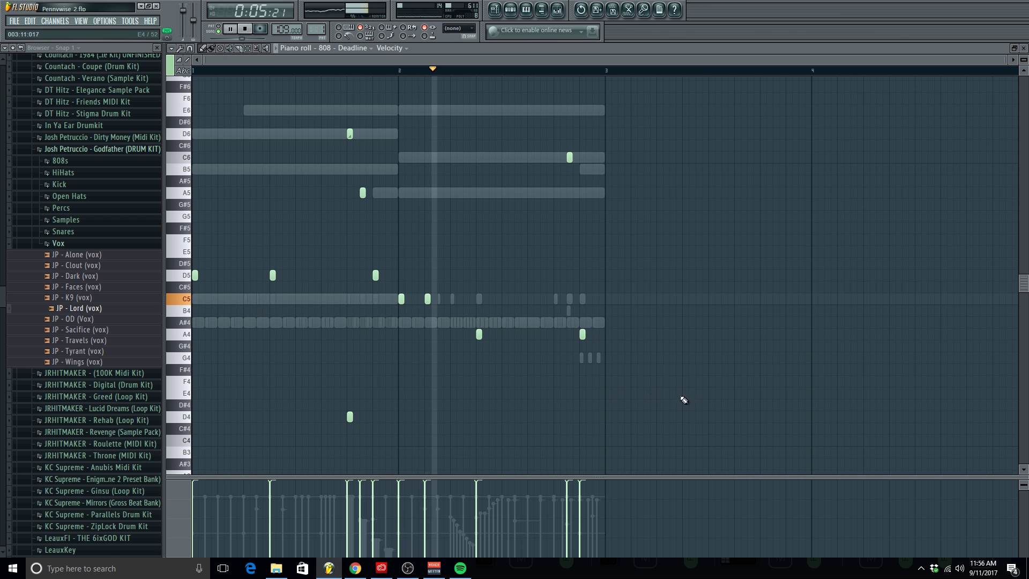
Show the playlist, channel rack and mixer, and route the Kick - Eclipse and 808 - Deadline channels to mixer tracks starting at 13
click(495, 10)
click(510, 10)
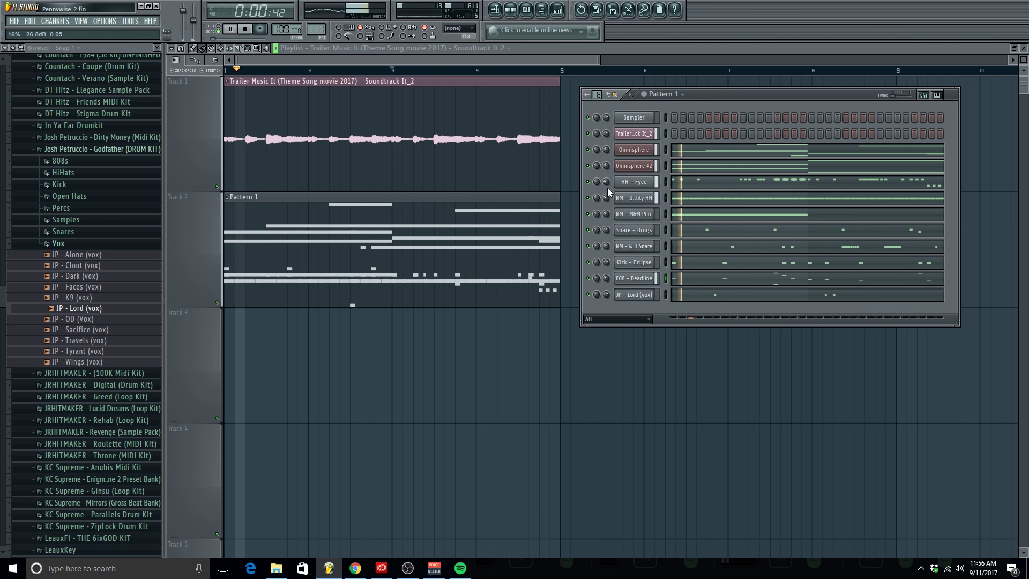
click(560, 11)
drag(371, 358, 479, 354)
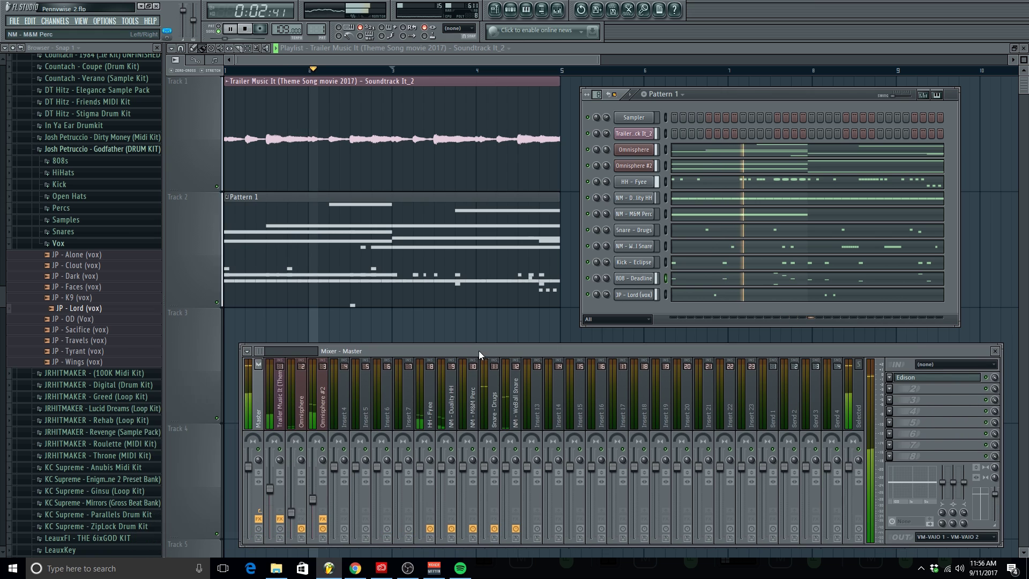
right_click(665, 262)
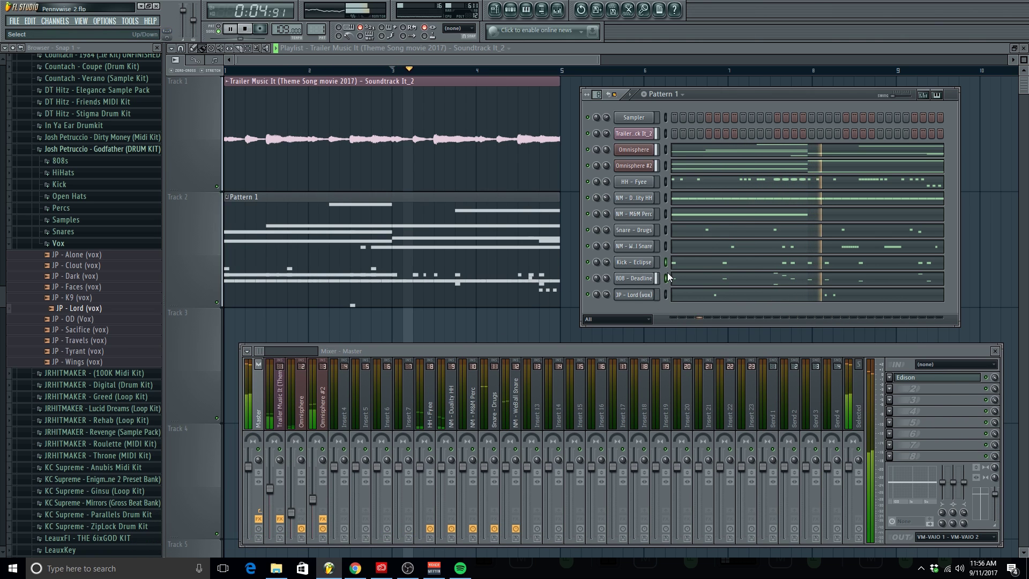
right_click(537, 410)
click(670, 411)
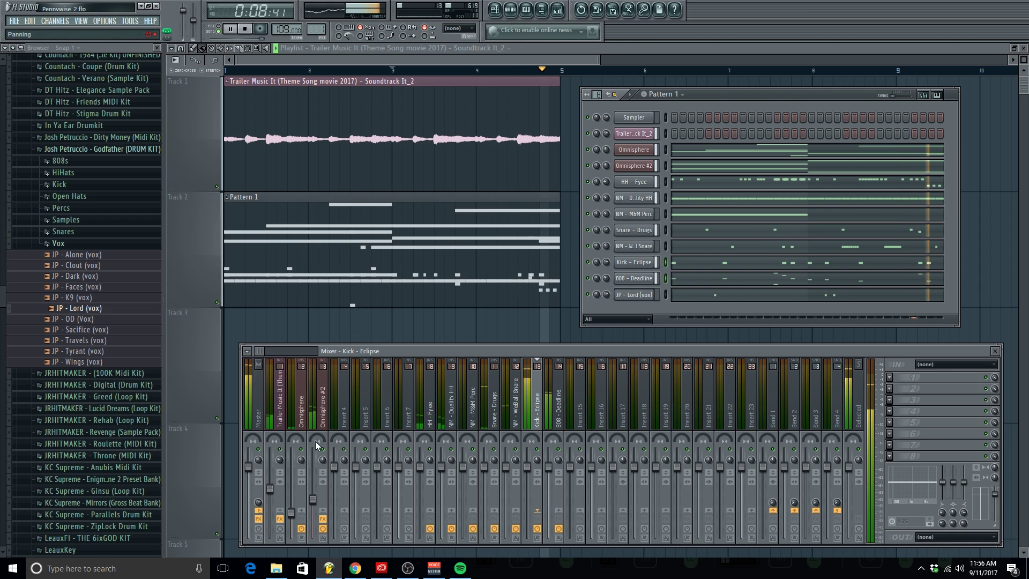
drag(424, 347, 420, 312)
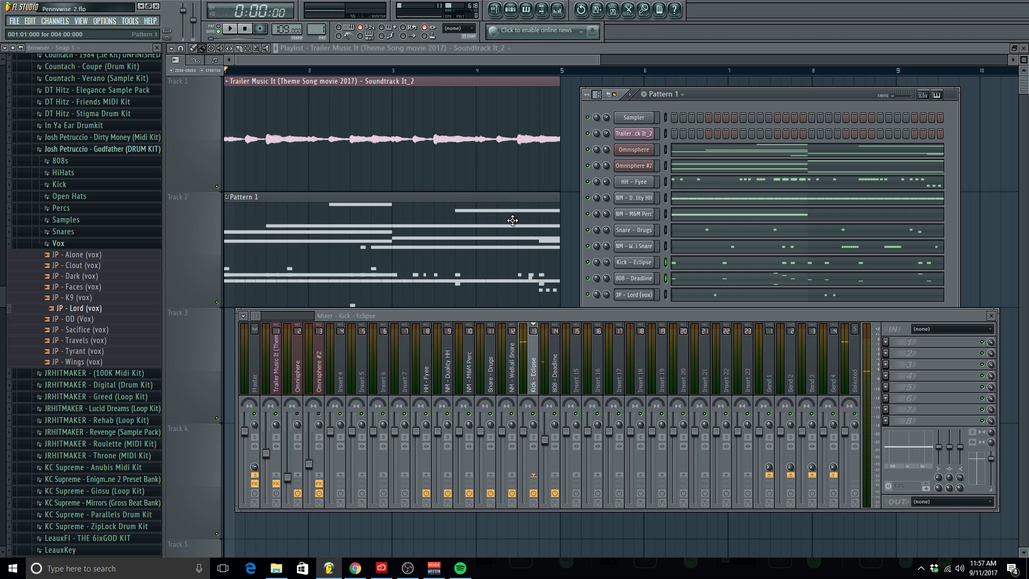
Load Fruity WaveShaper on the 808 - Deadline mixer track, bend its curve upward during playback, and close the plugin window
middle_click(891, 426)
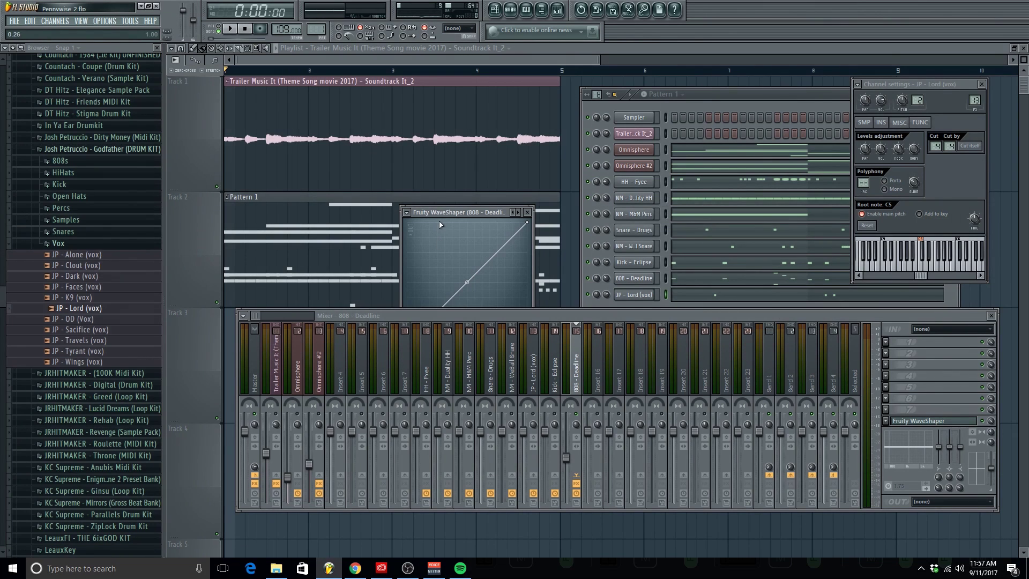
drag(444, 211, 482, 158)
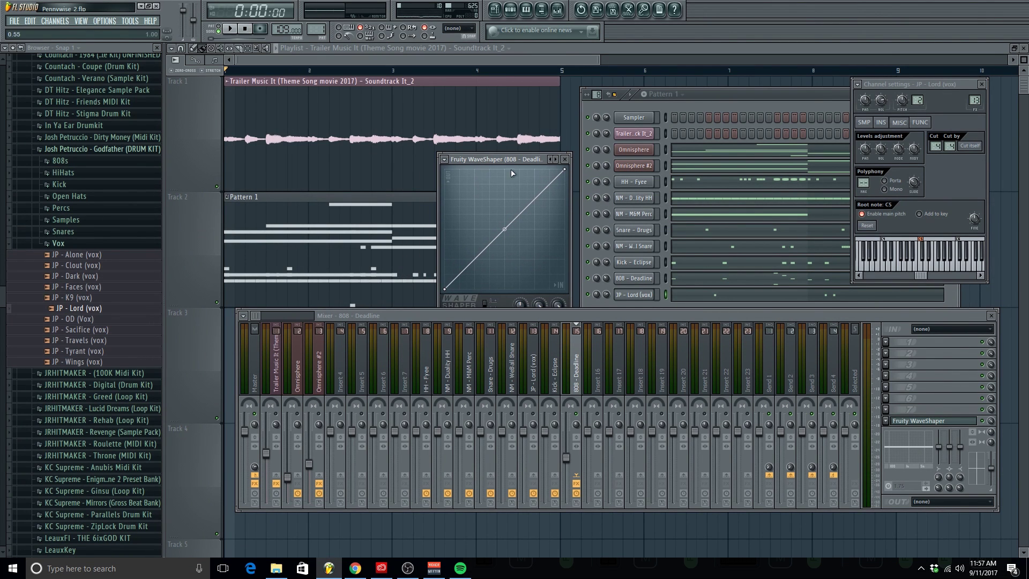
key(space)
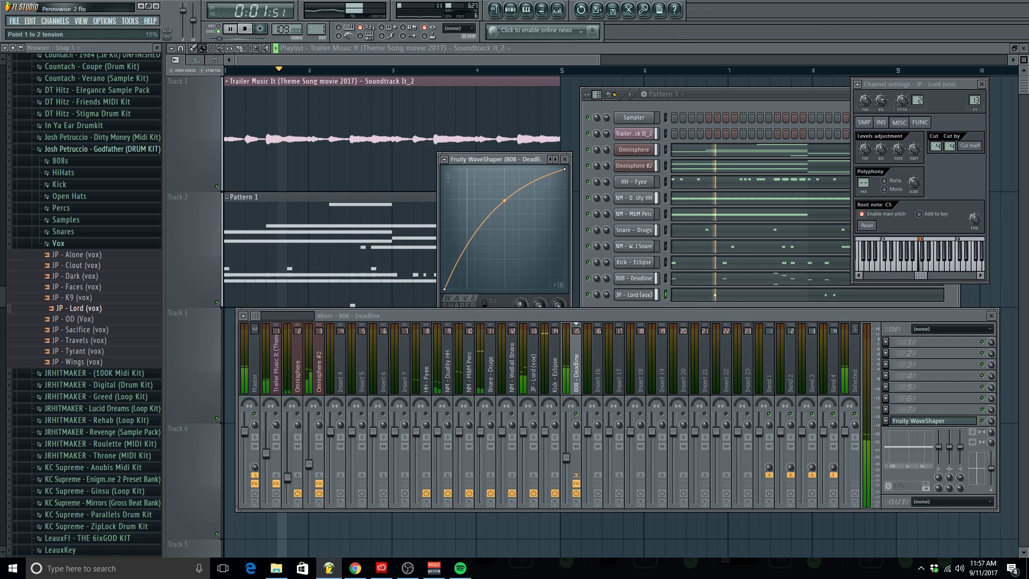
click(565, 160)
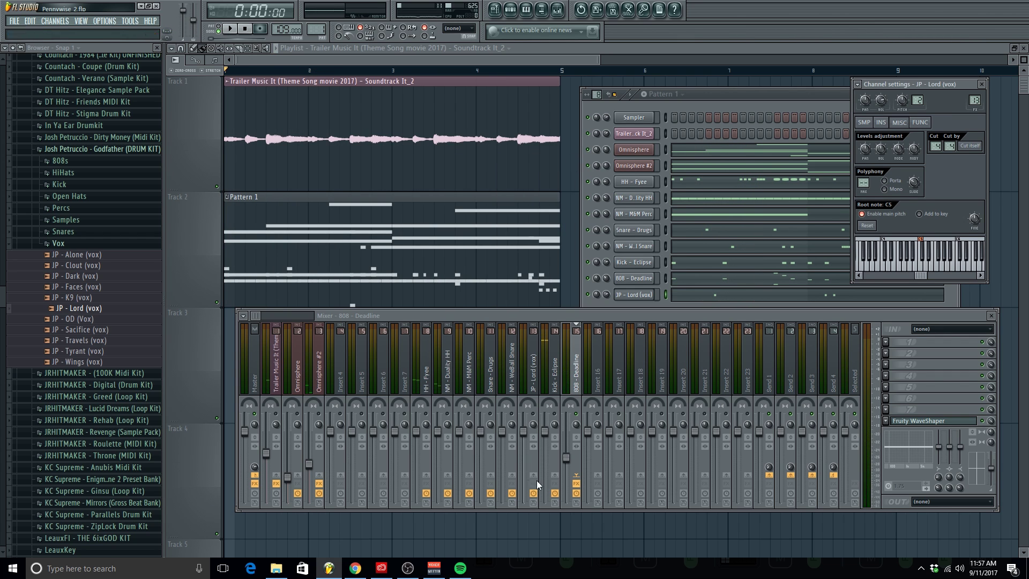
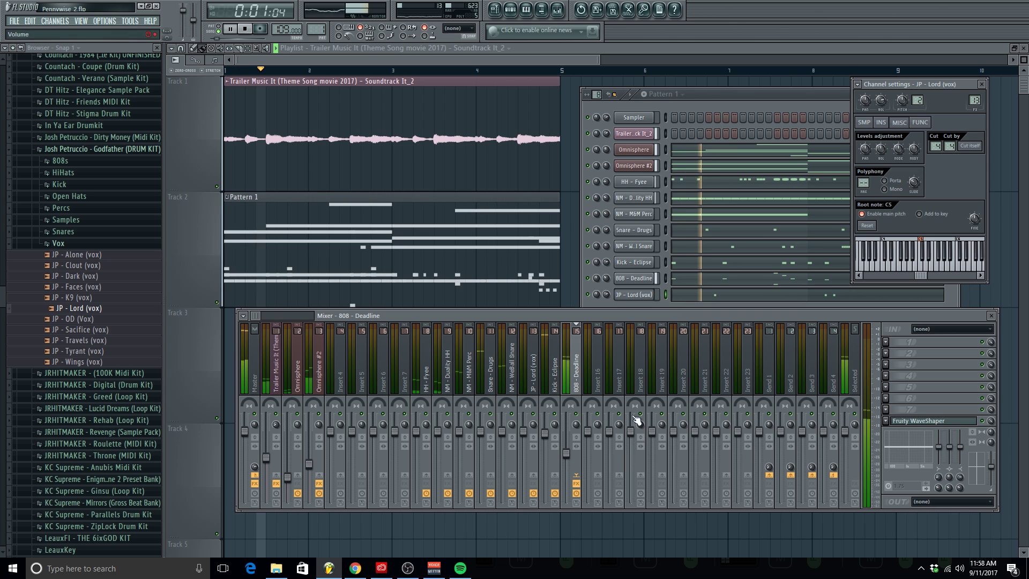
Stop playback, close the mixer, and move the channel rack over the playlist clips
key(space)
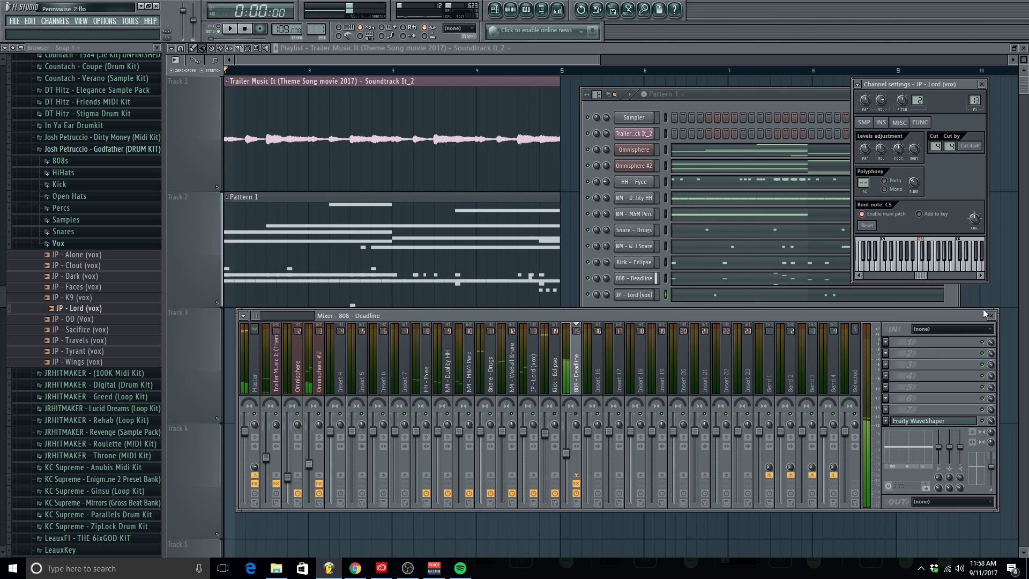
click(989, 315)
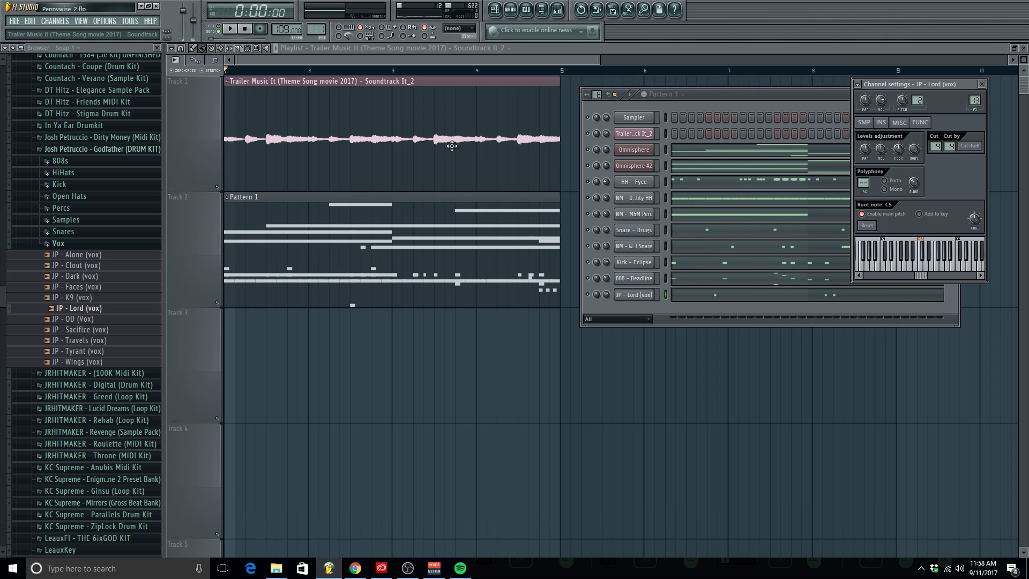
drag(705, 108, 485, 144)
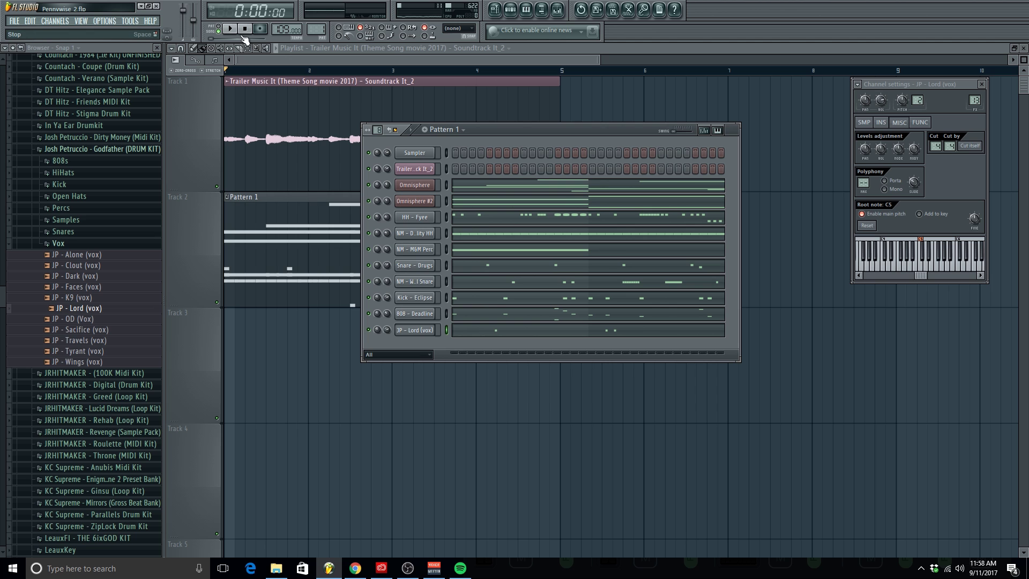
Set the Omnisphere #3 patch directory to Chernobyl and load the BellPad - Farfetch patch
click(514, 194)
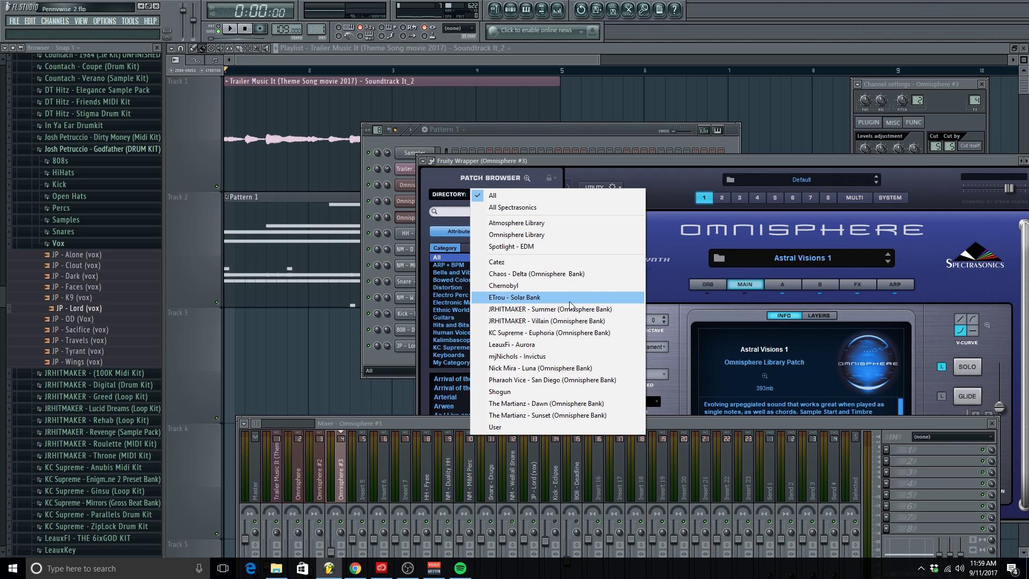
click(557, 285)
drag(526, 161, 683, 66)
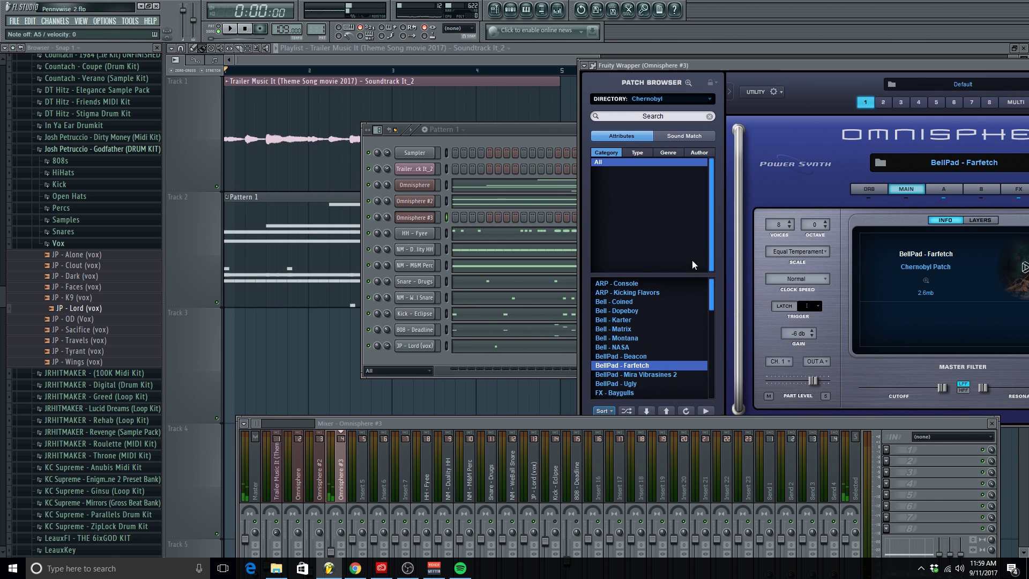
Start playback, open the Omnisphere #3 piano roll, and draw a half-bar B5 note at 1:09
click(522, 140)
key(space)
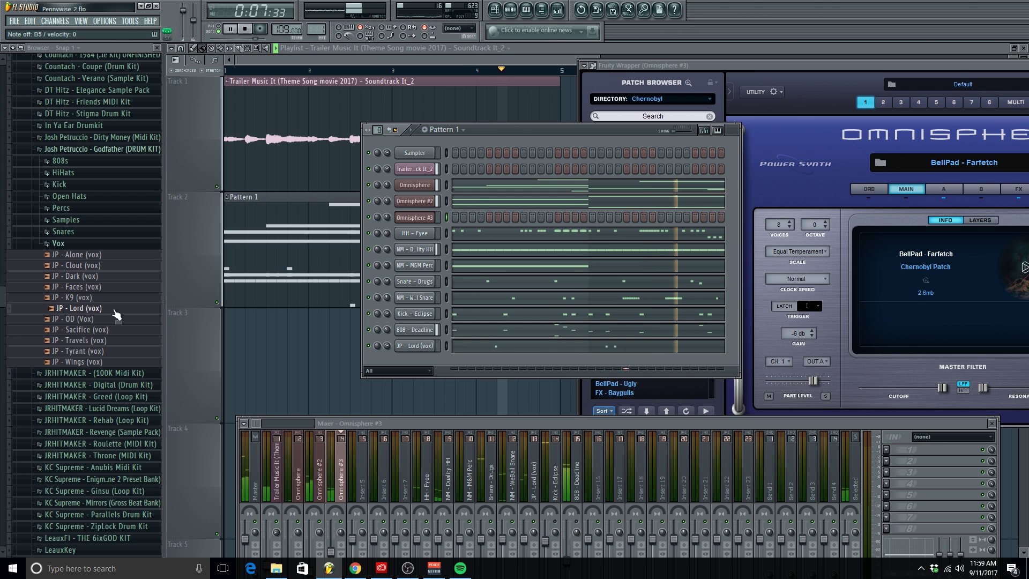
right_click(435, 220)
click(457, 223)
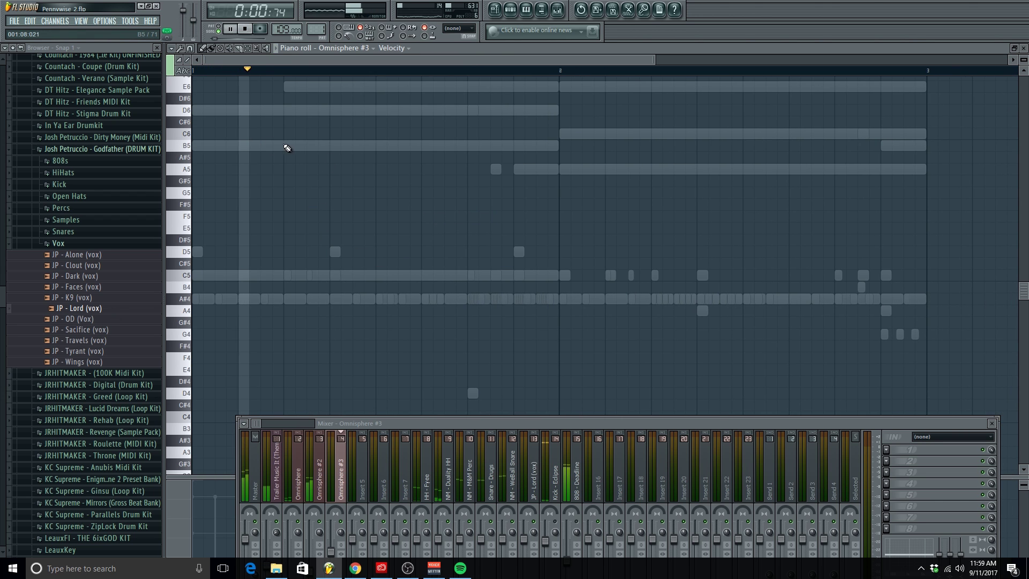
mouse_move(289, 145)
mouse_down()
mouse_move(425, 156)
mouse_move(535, 183)
mouse_move(471, 190)
mouse_up()
scroll(414, 214, down, 2)
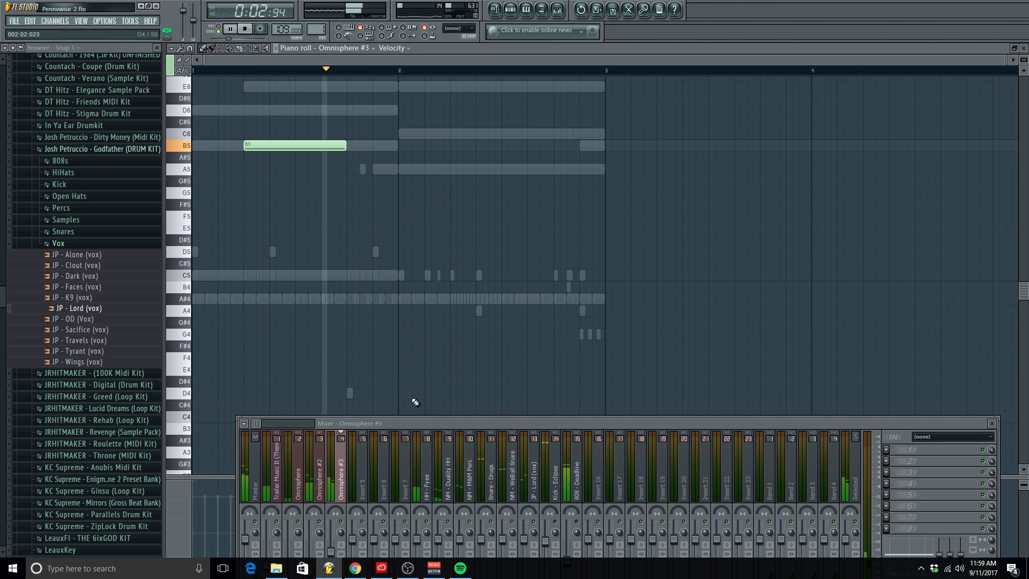
Move the mixer clear of the Omnisphere #3 notes and transpose the B5 note up one octave to B6
drag(418, 417, 770, 252)
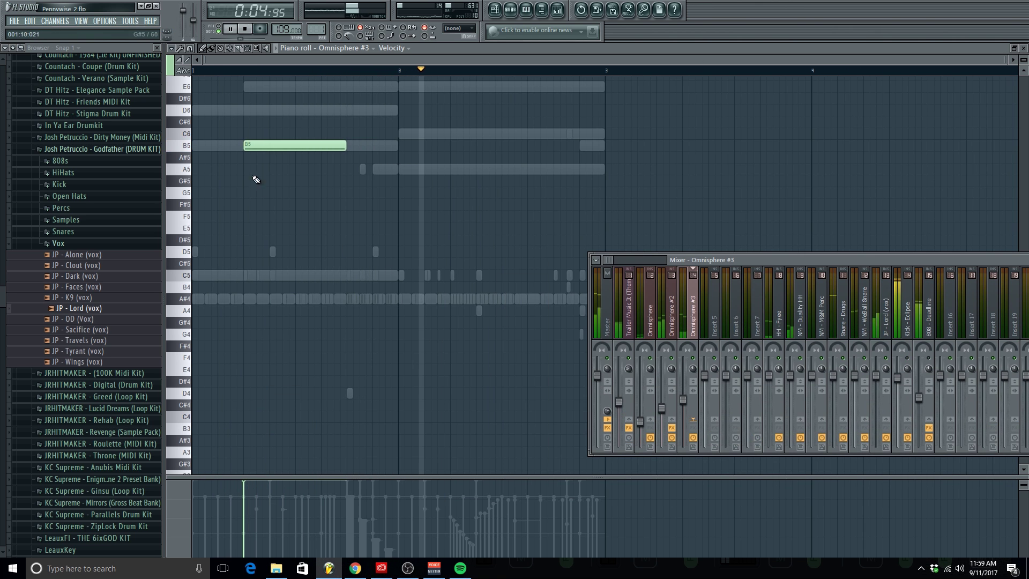
click(186, 231)
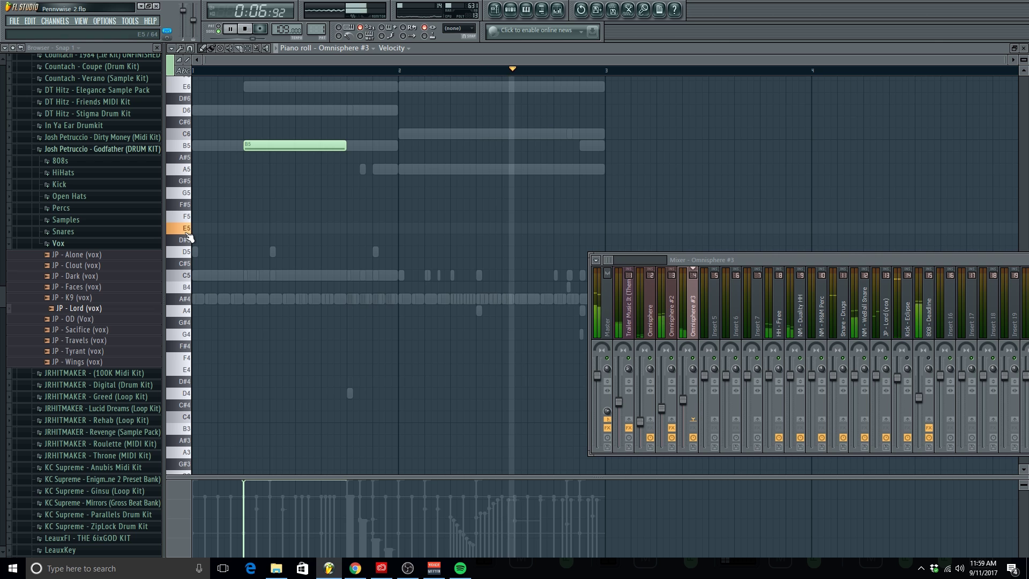
key(ctrl+Up)
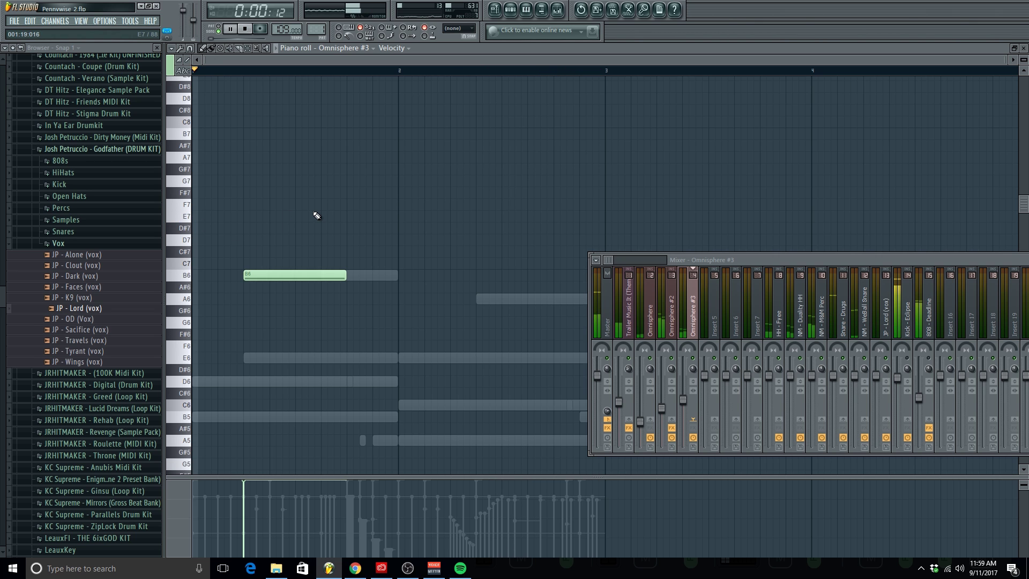
scroll(214, 171, down, 4)
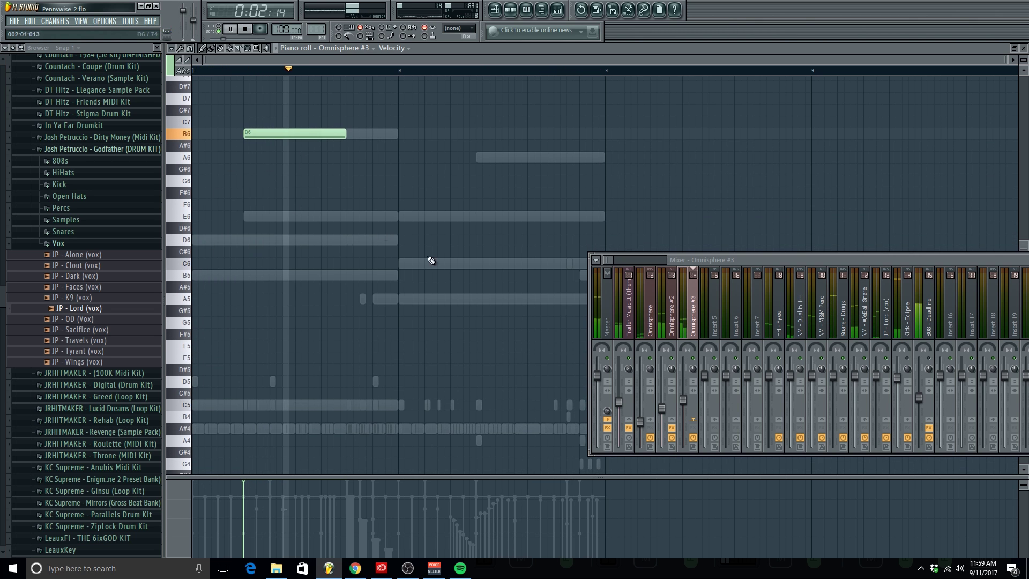
Lower the Omnisphere #3 mixer volume slightly and reduce the velocity of the B6 note
drag(683, 401, 683, 411)
key(ctrl+a)
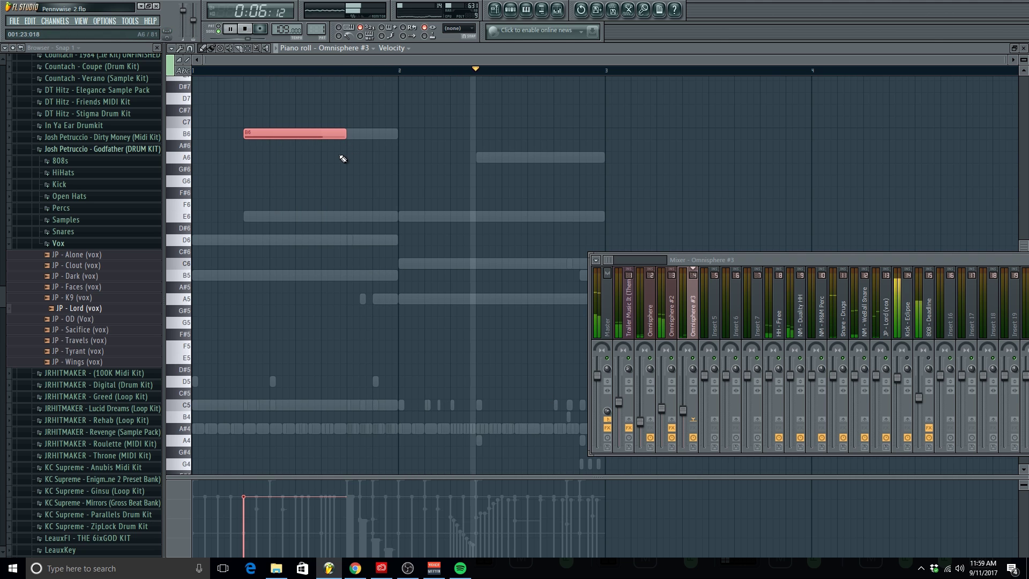
scroll(344, 165, down, 3)
key(ctrl+d)
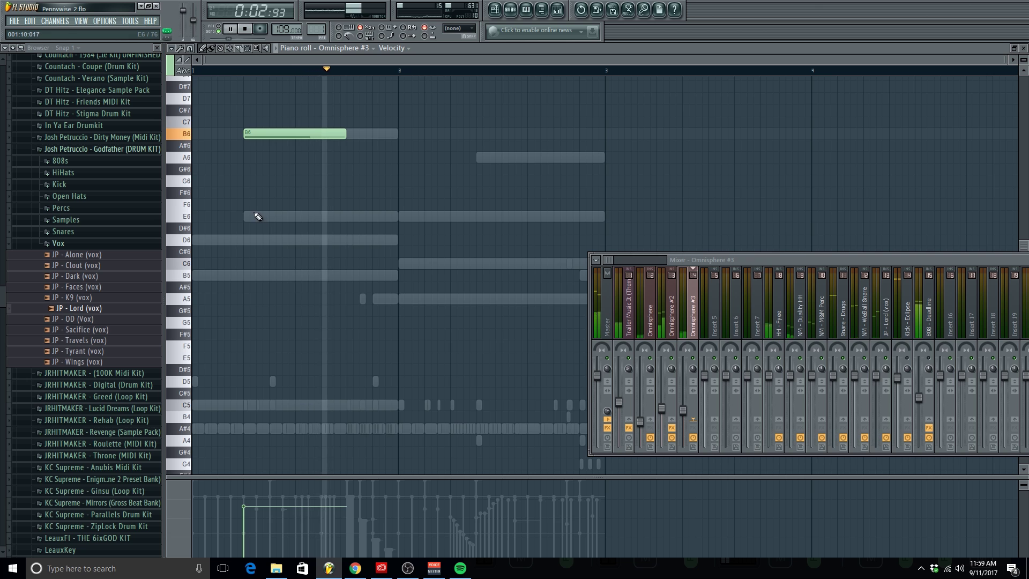
Try the B6 note at 1:09 transposed up to C#7, and move it back to B6
key(shift+Up)
key(shift+Up)
key(shift+Up)
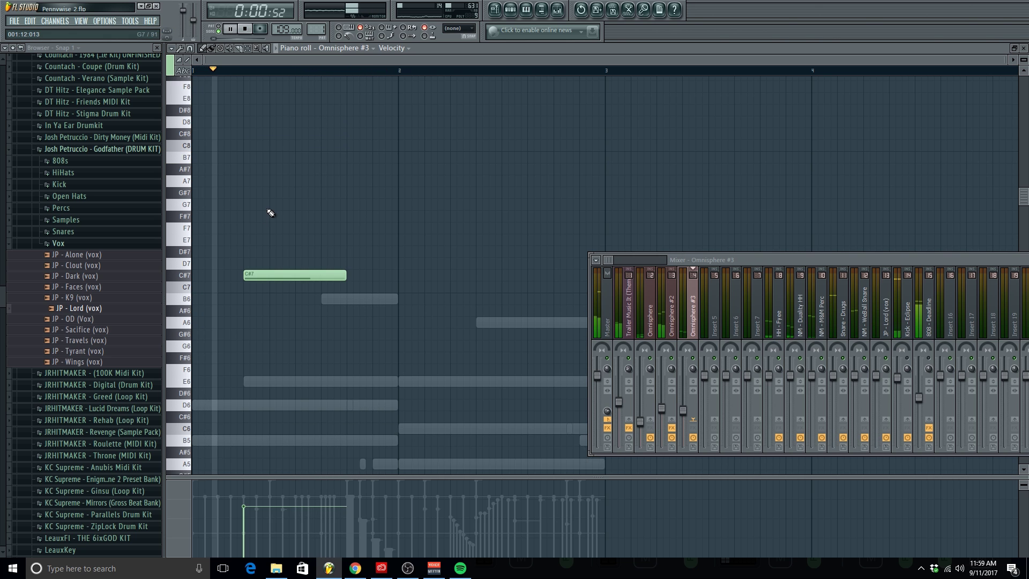
key(shift+Down)
key(shift+Down)
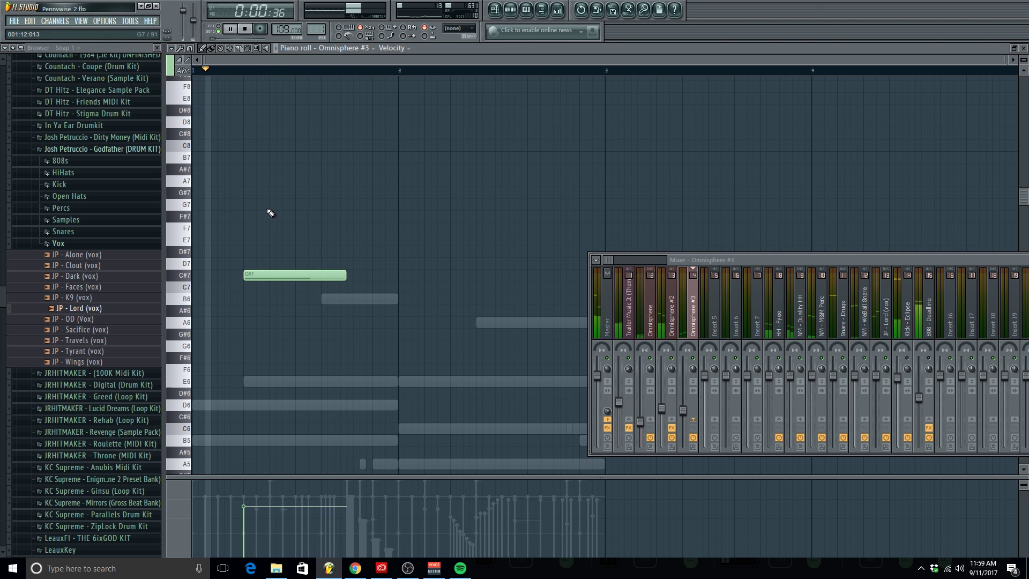
key(shift+Down)
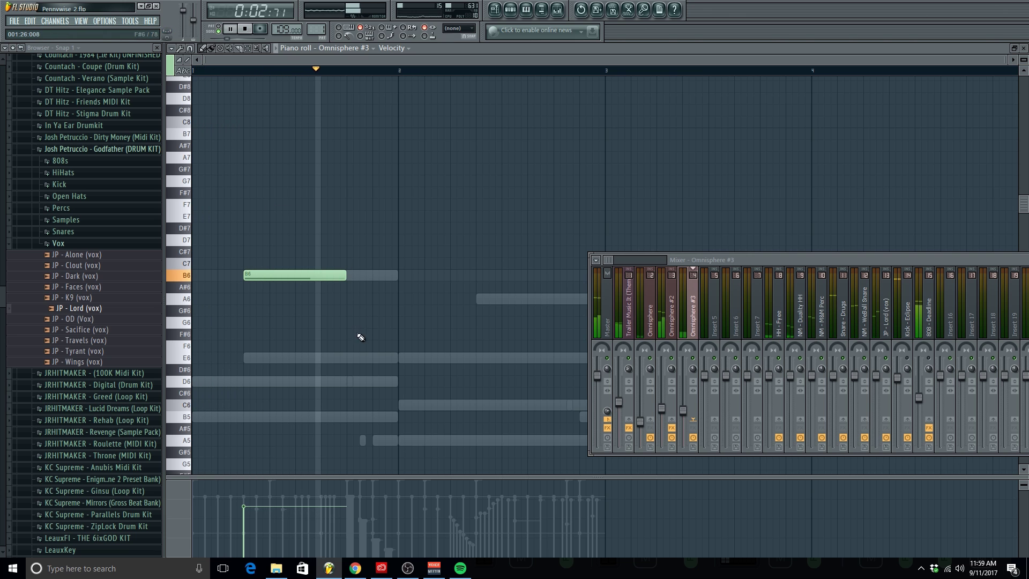
Audition the F7 and E6 keys, draw a half-bar E6 note at 2:17, and move the mixer below the notes
click(187, 205)
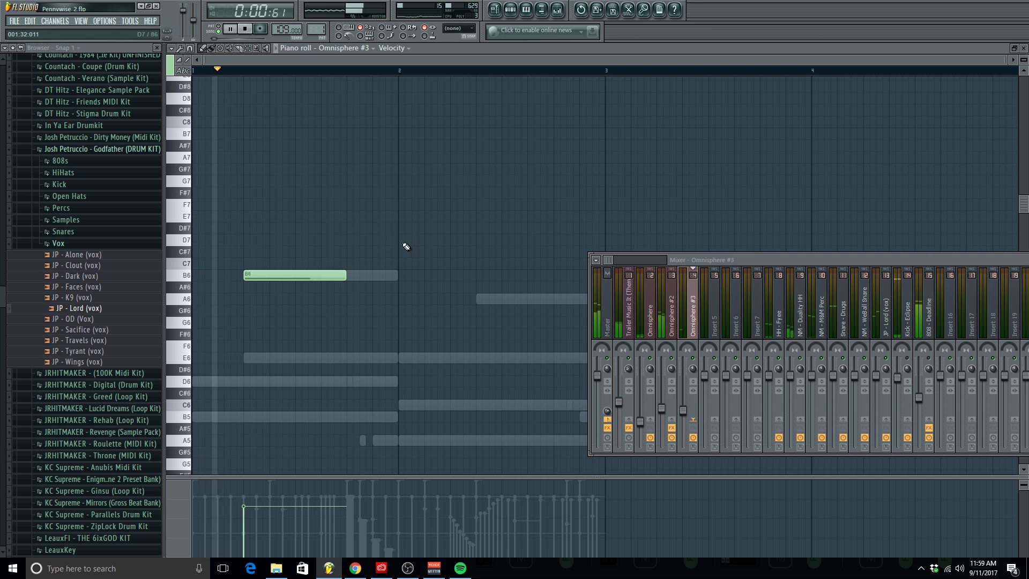
click(187, 362)
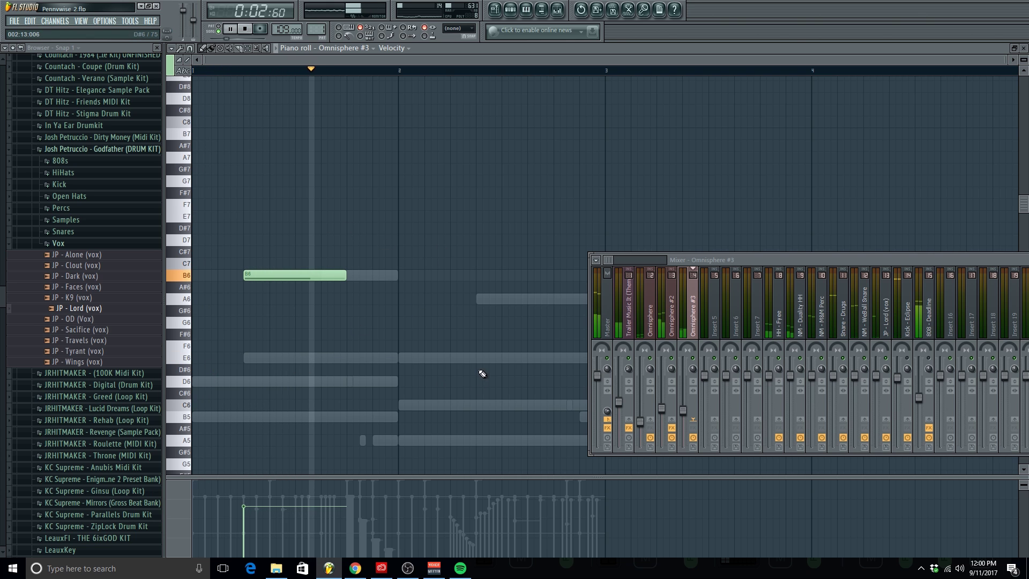
click(504, 357)
drag(762, 261, 765, 433)
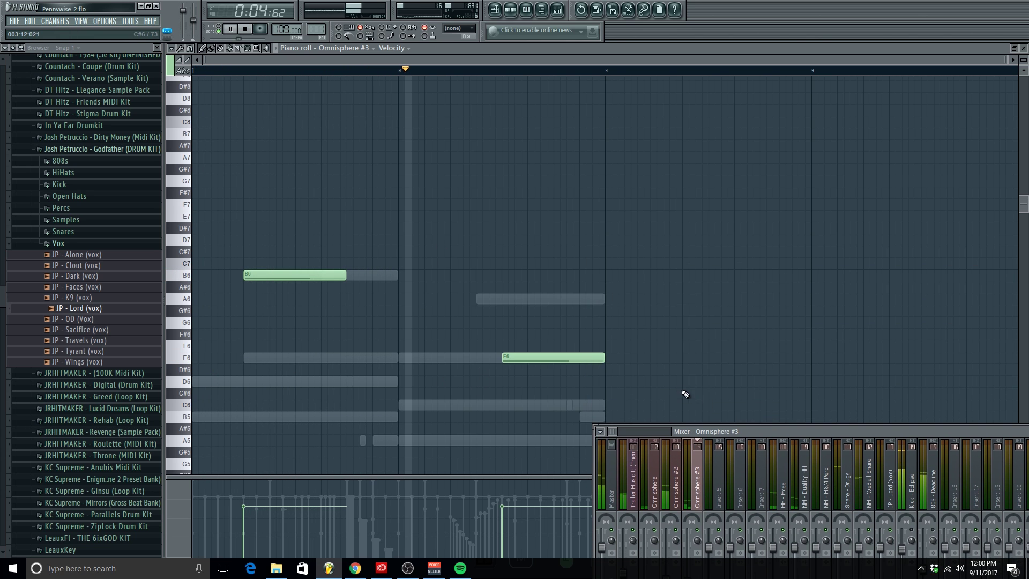
scroll(697, 372, down, 4)
scroll(696, 371, down, 1)
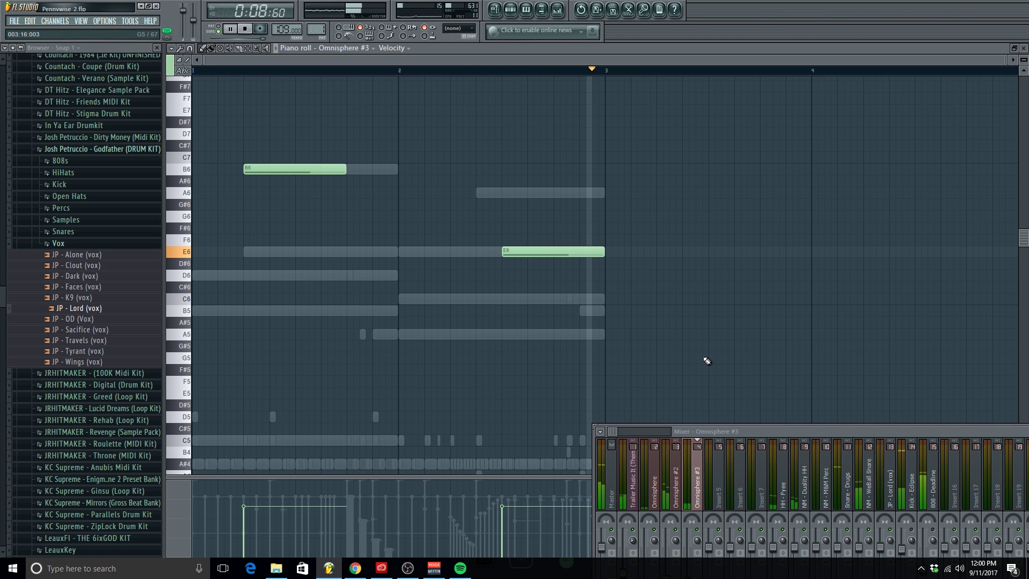
Bring up the channel rack and raise the mixer window so its track faders are accessible
click(514, 13)
drag(729, 432, 700, 319)
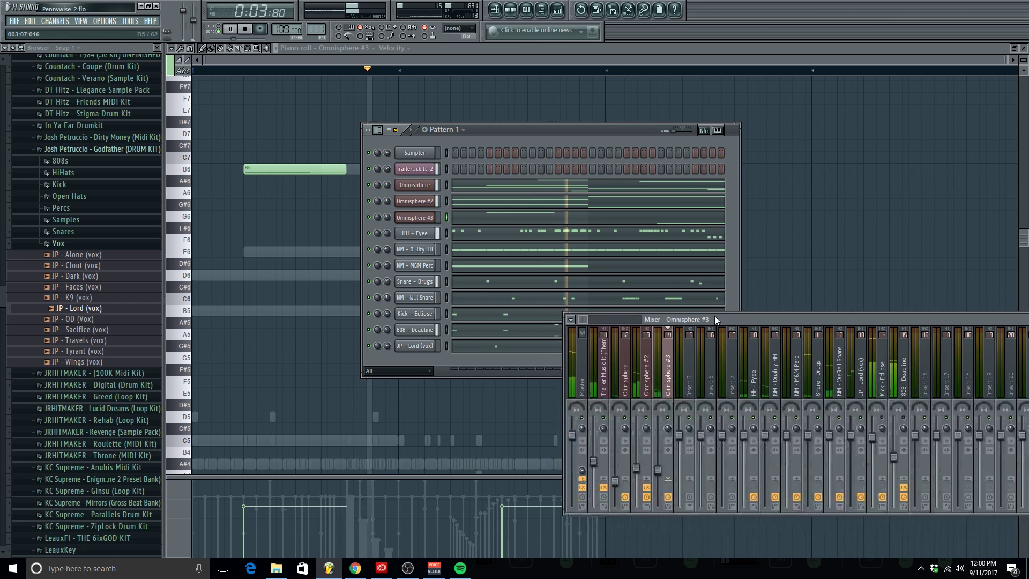
Add a Kontakt 5 channel to the pattern from the full generator plugin list, and stop playback
scroll(658, 471, down, 1)
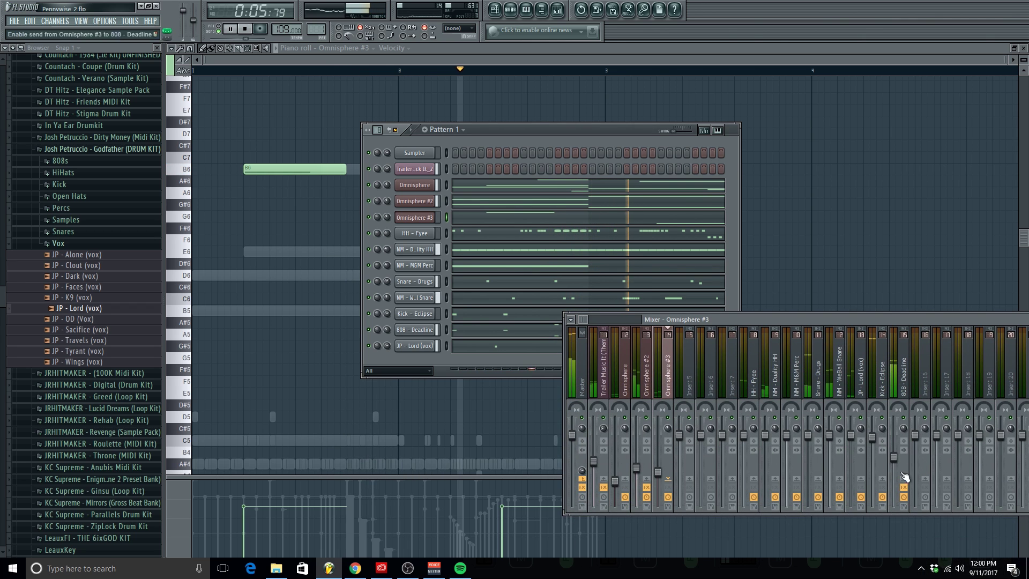
scroll(897, 475, down, 2)
click(55, 21)
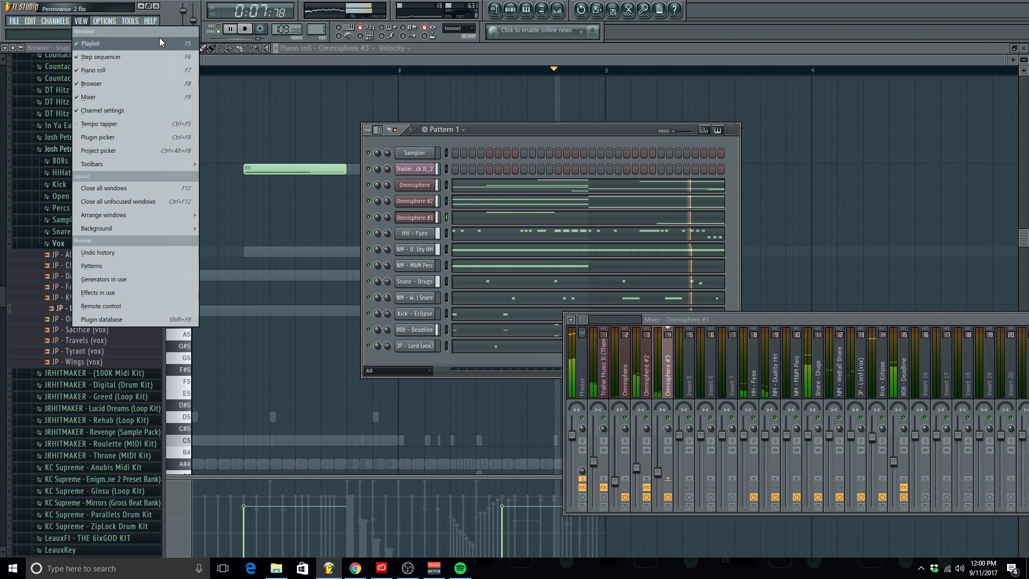
mouse_move(48, 29)
click(166, 24)
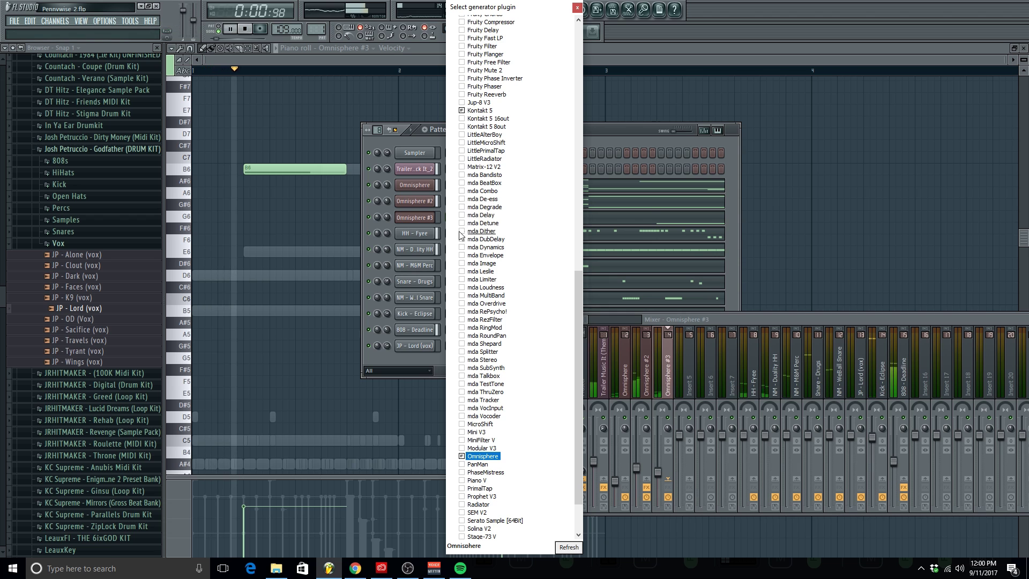
scroll(534, 305, up, 7)
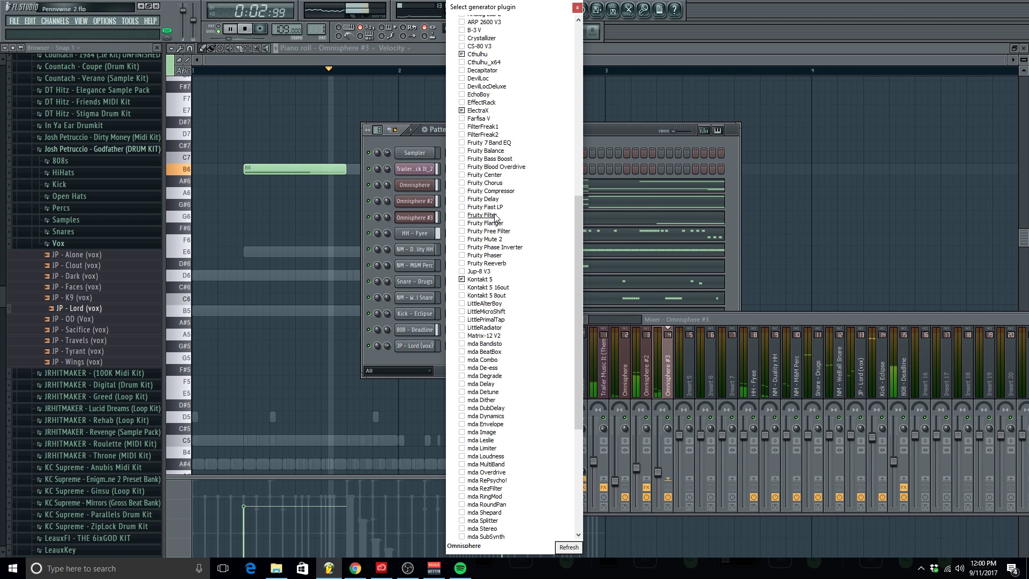
click(488, 280)
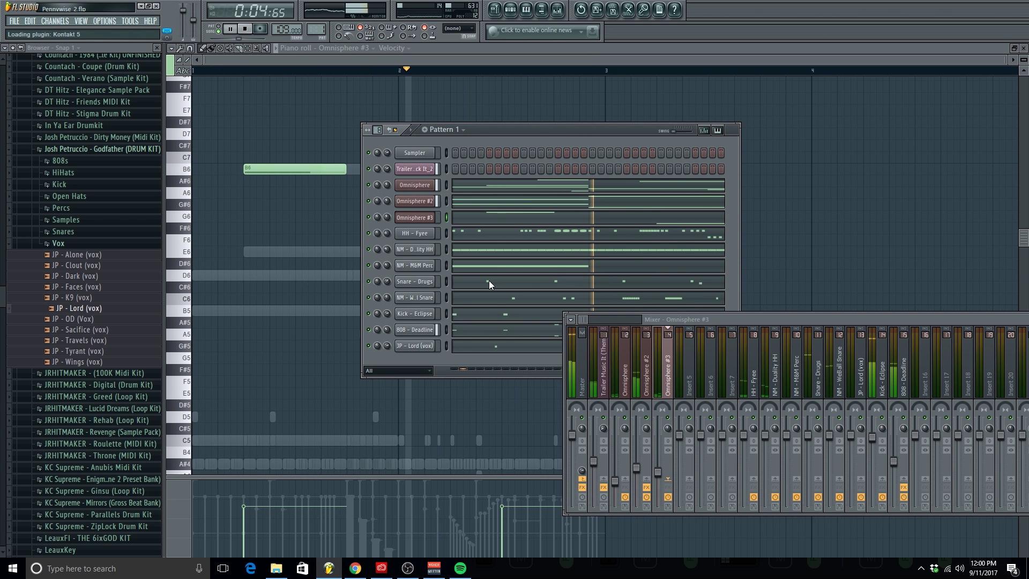
key(space)
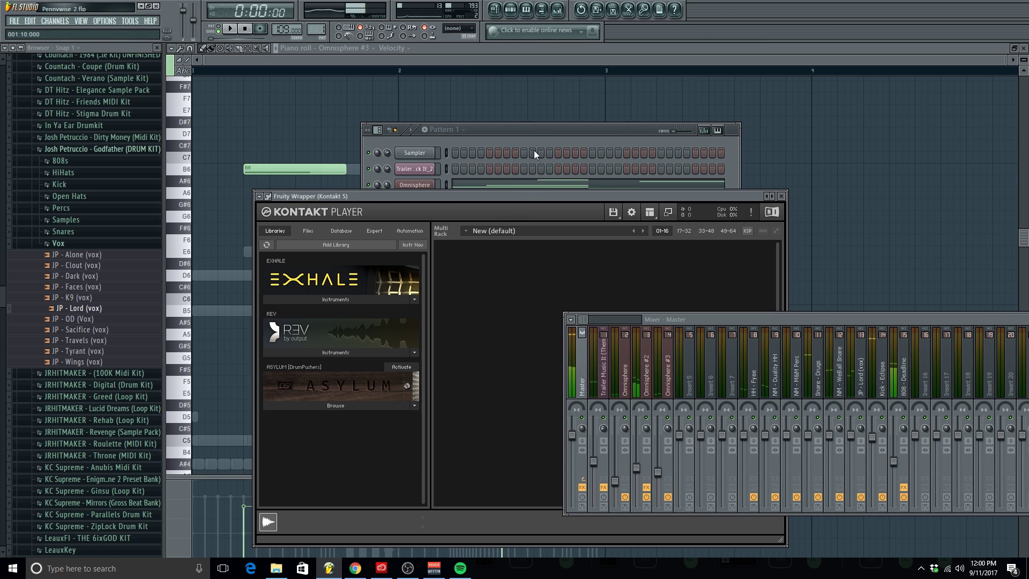
Move the mixer and Kontakt windows apart, and load EXHALE.nki from the EXHALE library
click(531, 140)
click(325, 203)
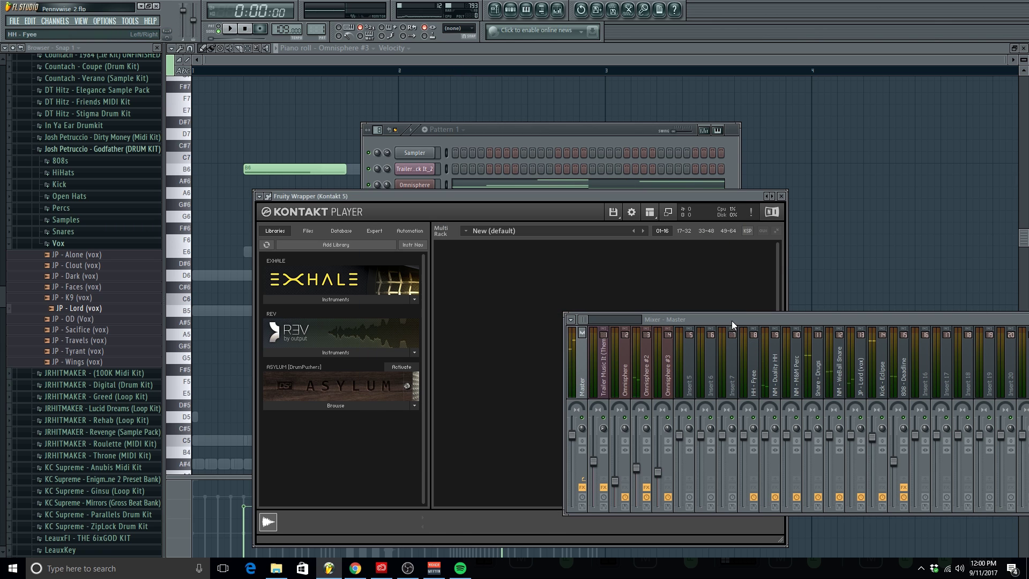
drag(731, 321, 900, 330)
click(326, 300)
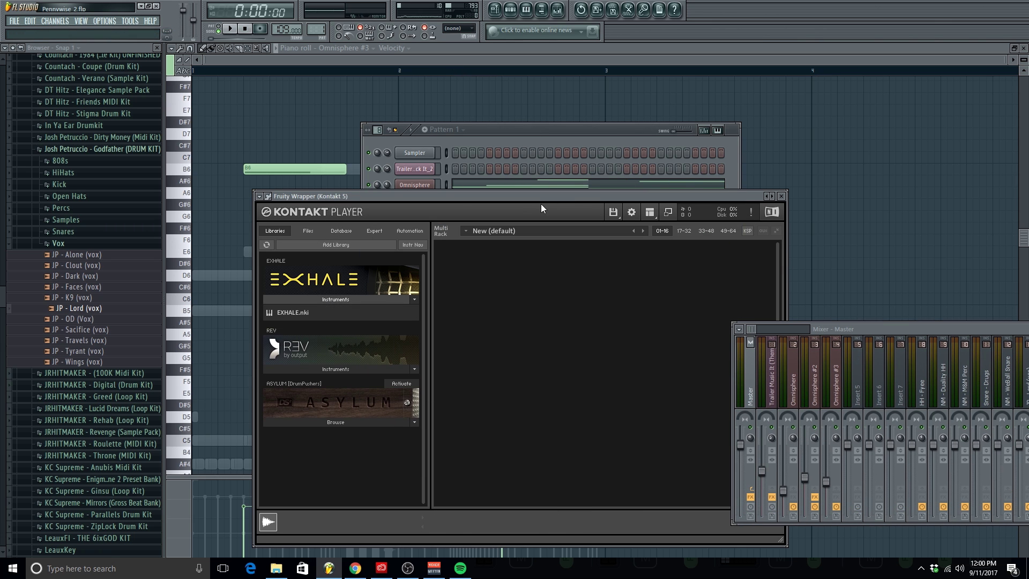
drag(517, 206, 487, 131)
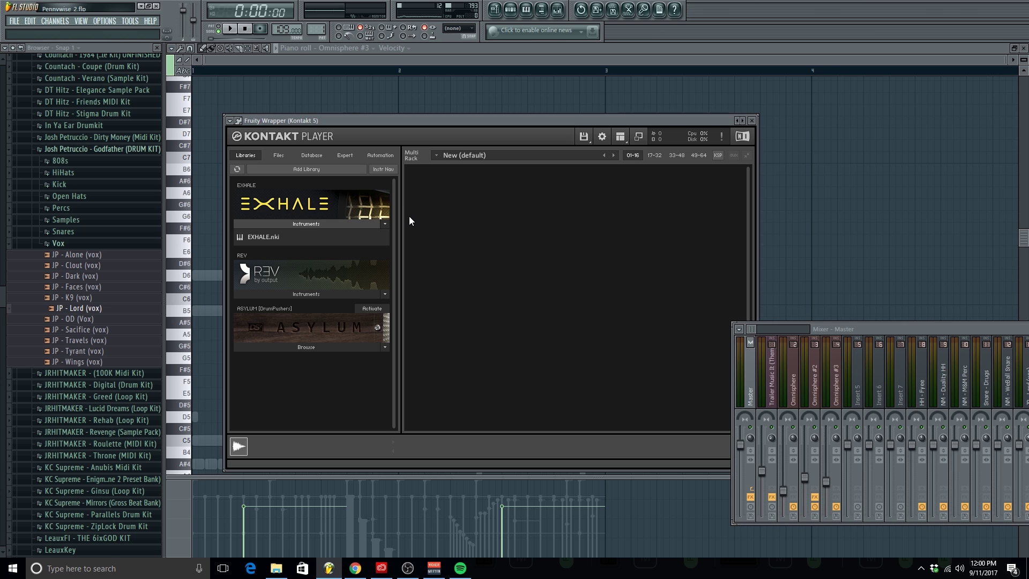
click(311, 223)
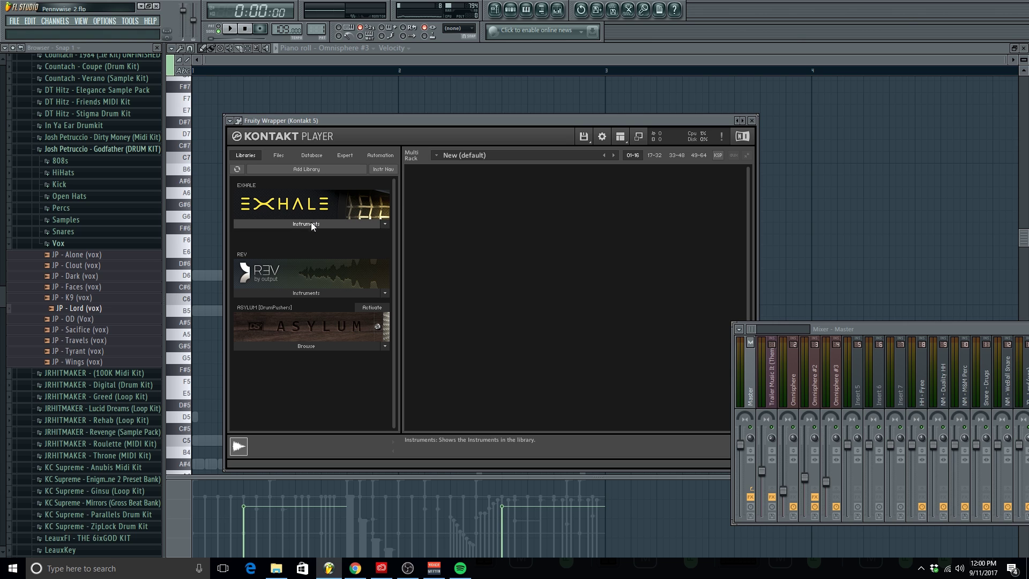
click(298, 222)
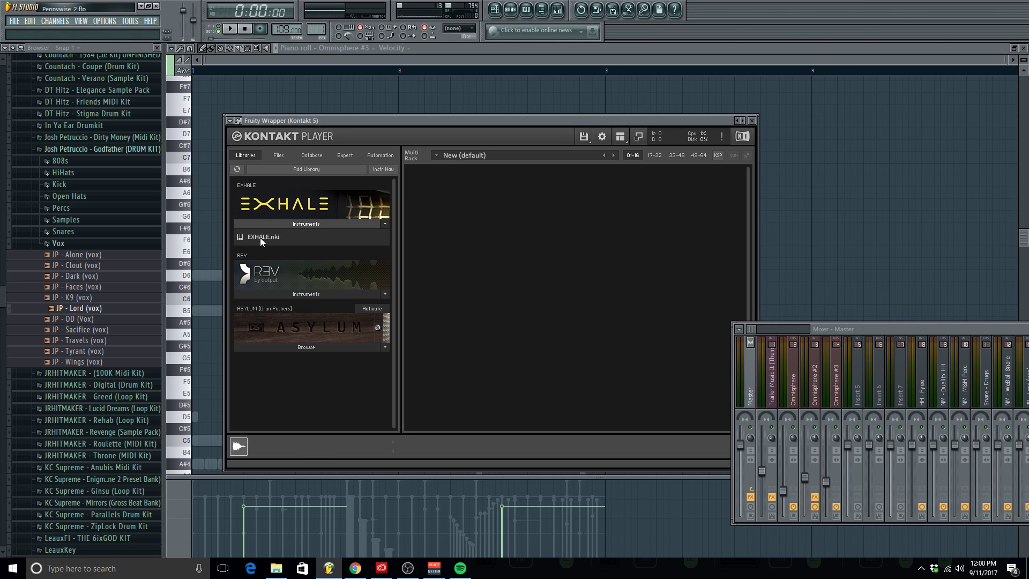
double_click(260, 237)
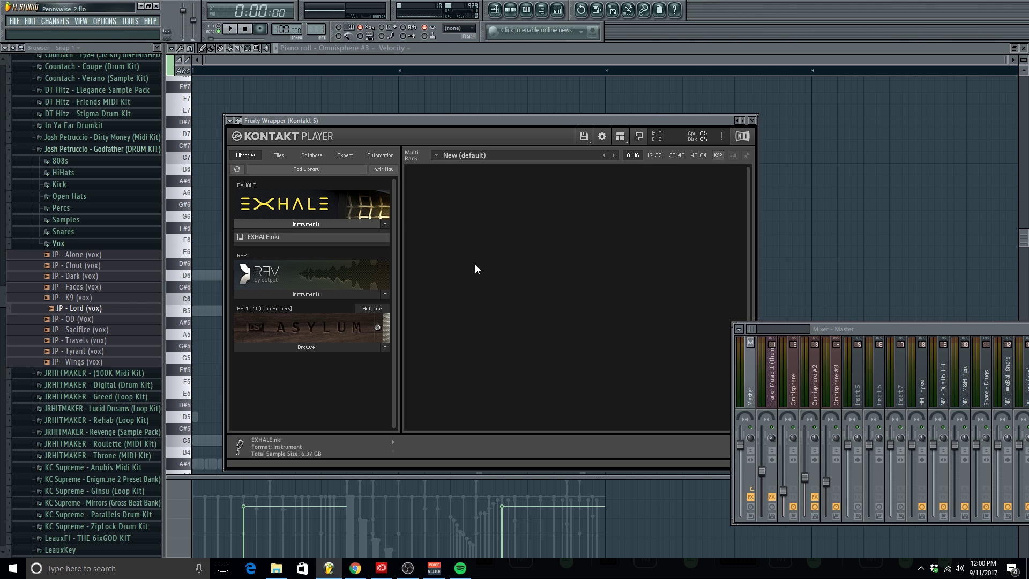
Switch EXHALE to its loops presets, load 030. Derelict, and close the Kontakt window
scroll(552, 328, down, 2)
scroll(542, 341, down, 1)
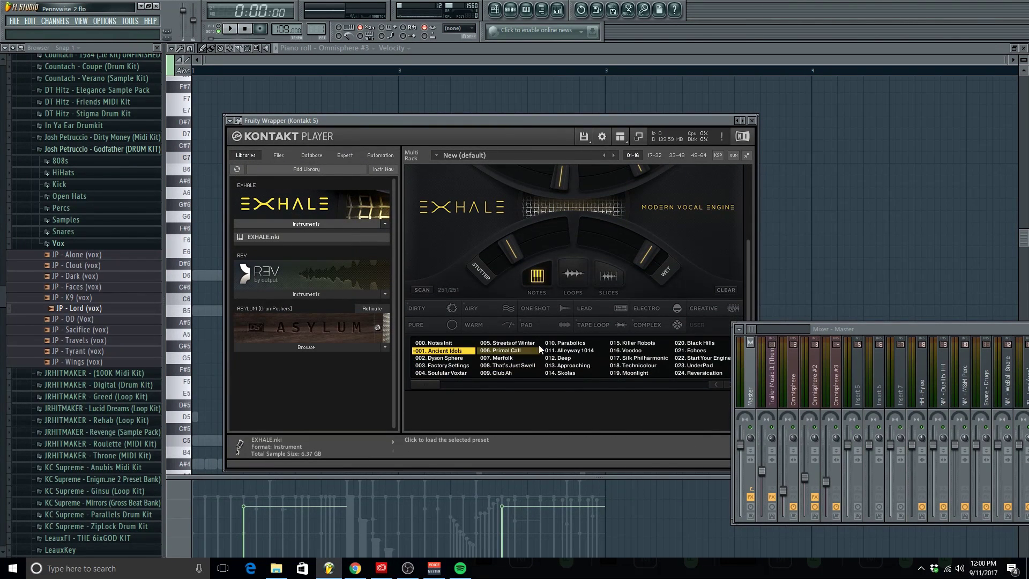
click(574, 277)
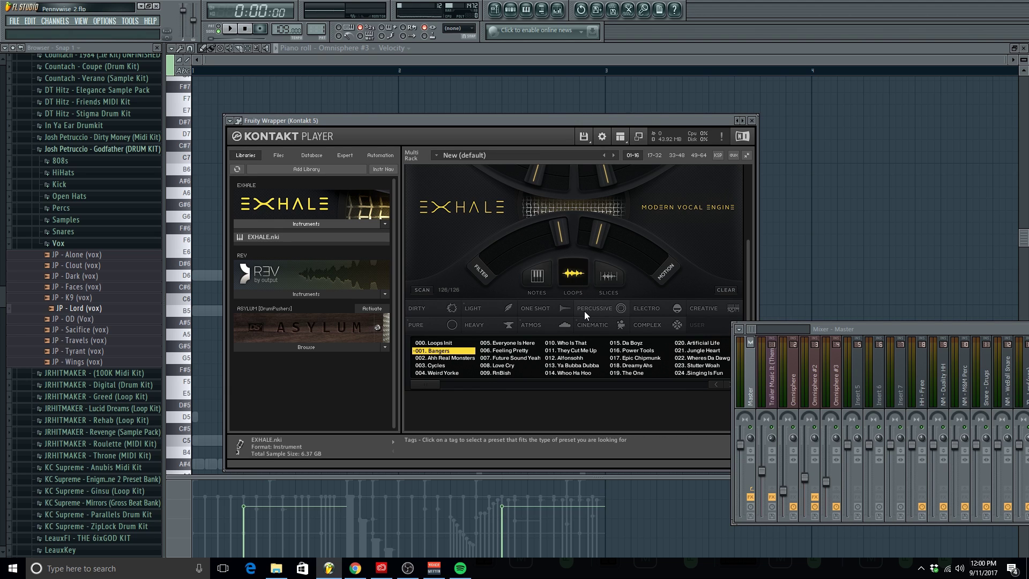
drag(422, 385, 448, 388)
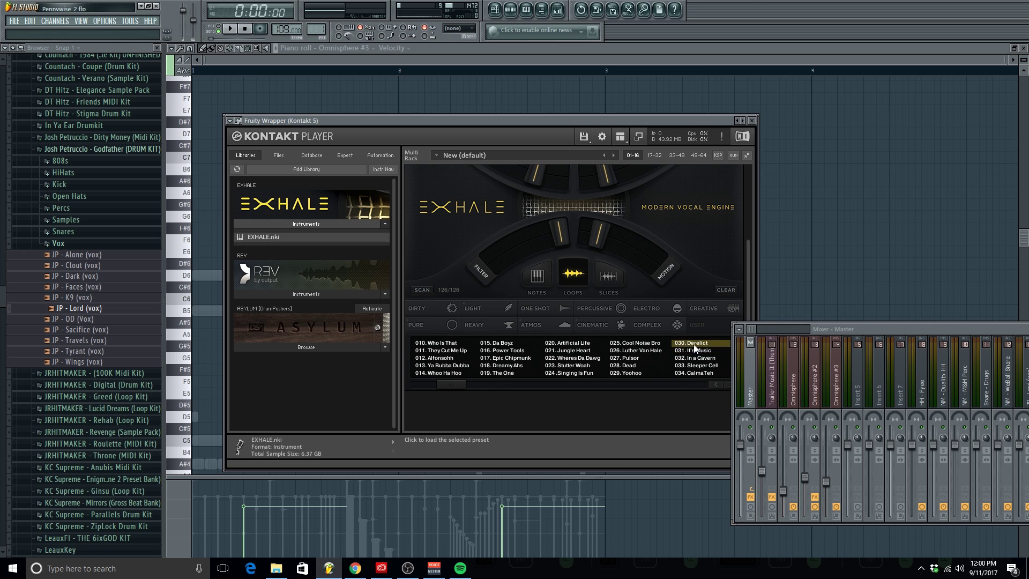
scroll(555, 340, up, 1)
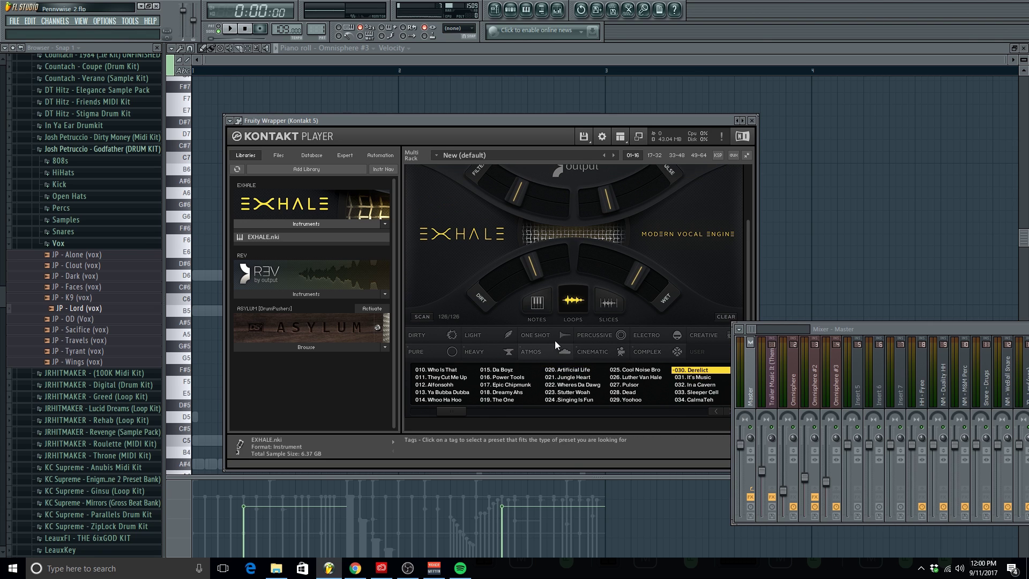
click(752, 121)
Open the Kontakt 5 channel in the piano roll and draw a one-bar B4 note at the start of bar 1
key(space)
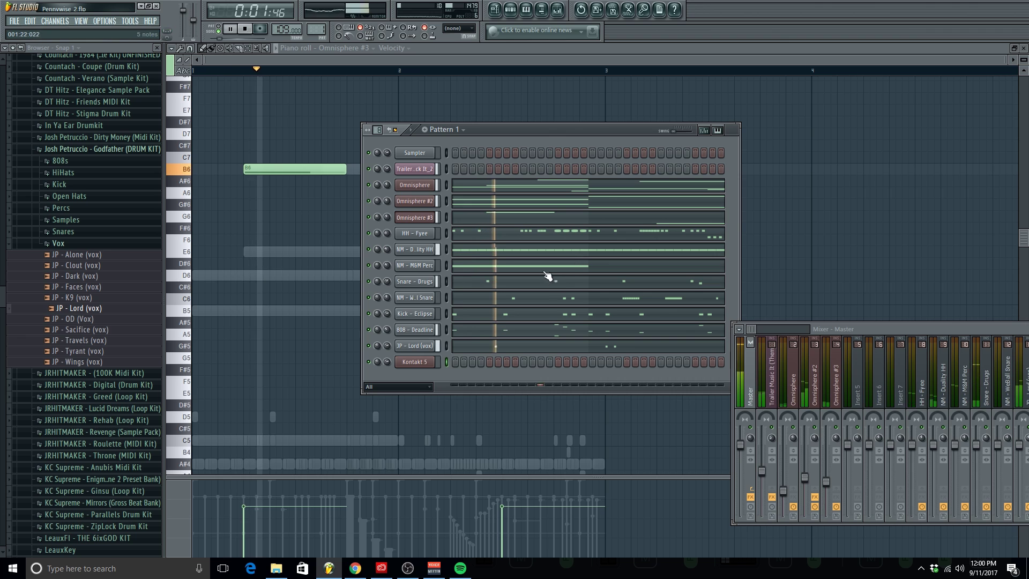
key(F6)
key(space)
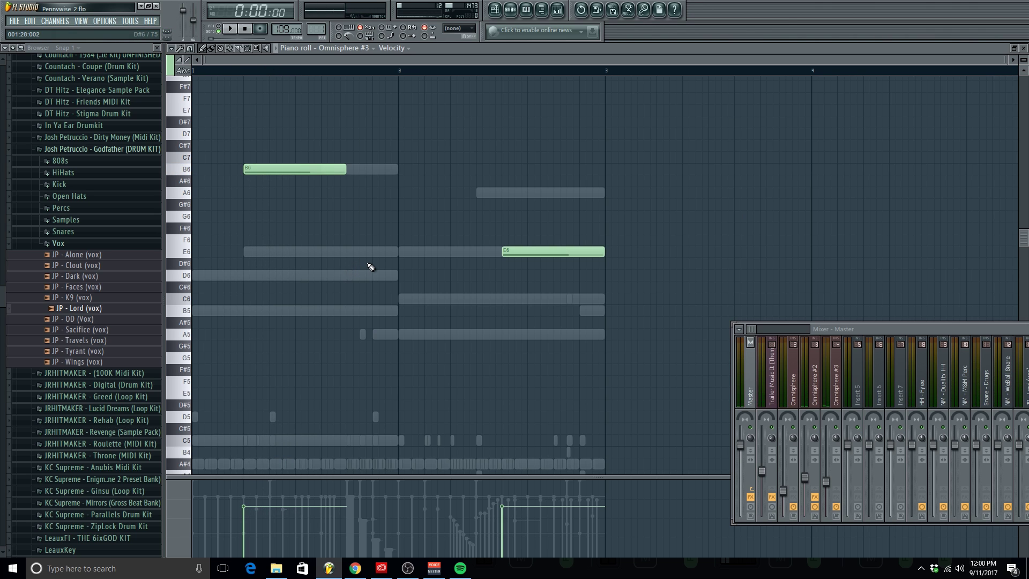
click(514, 11)
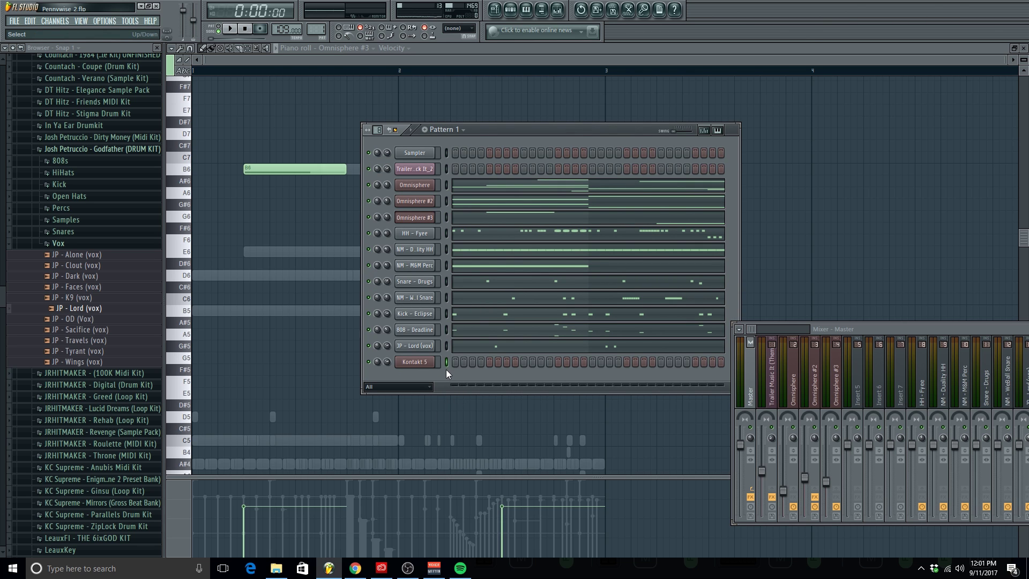
right_click(425, 362)
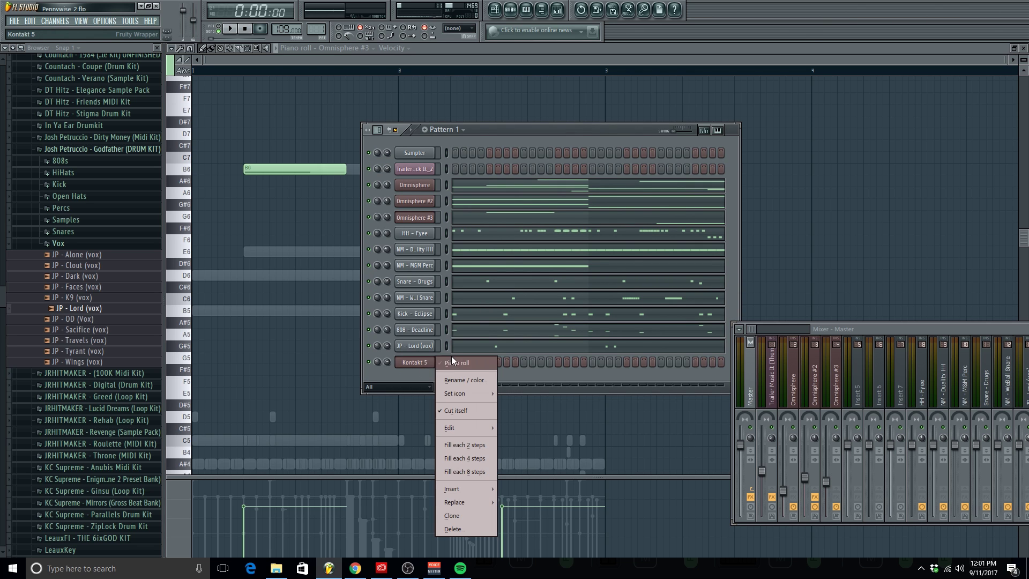
click(453, 360)
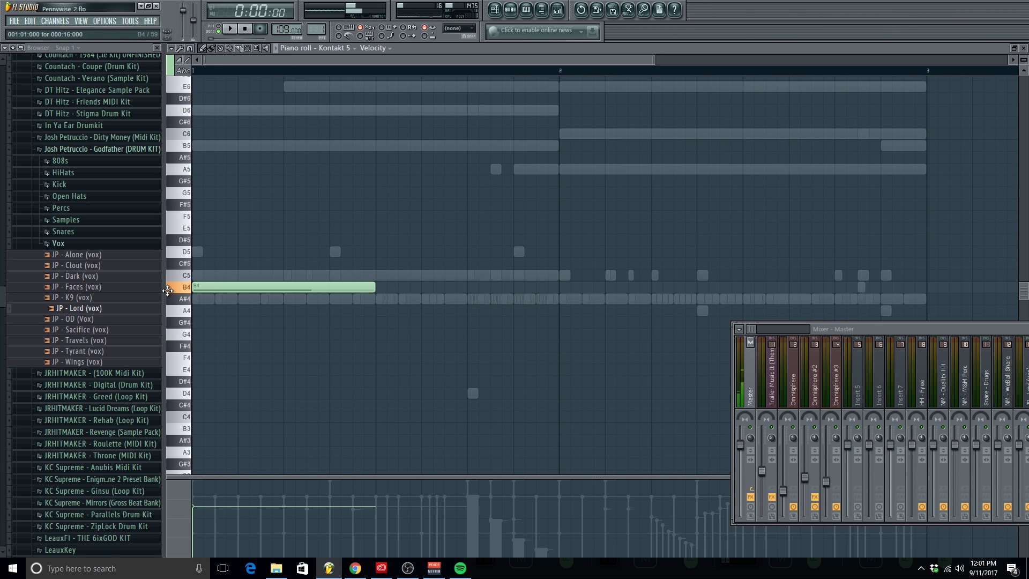
key(space)
drag(375, 287, 558, 287)
click(514, 8)
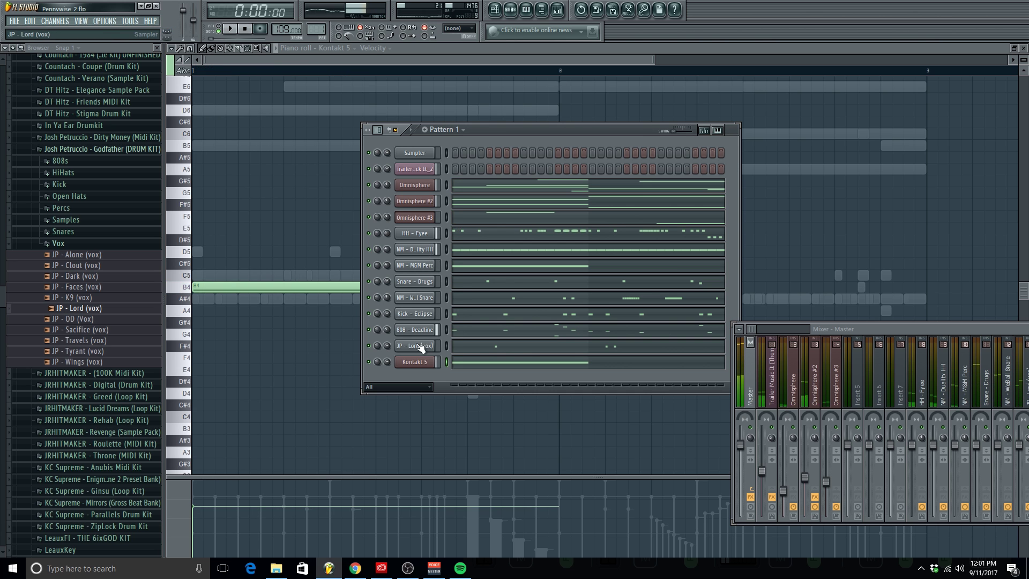
right_click(377, 365)
click(383, 371)
key(space)
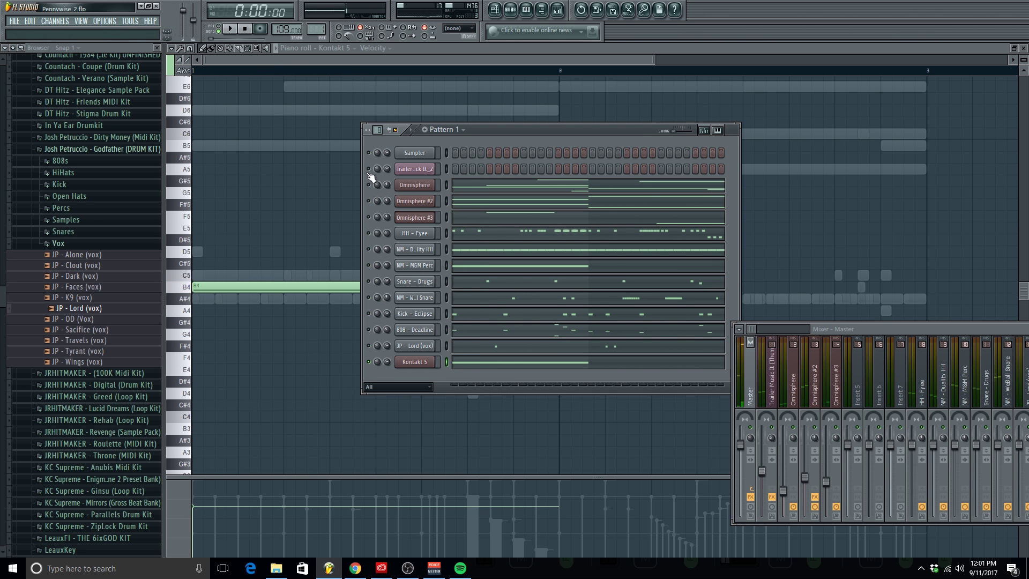
click(421, 362)
key(space)
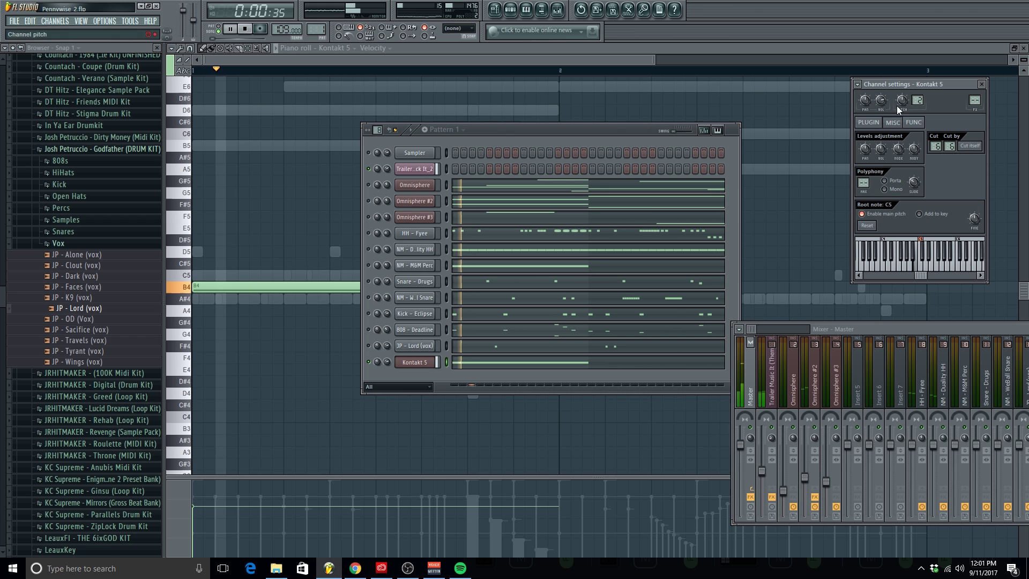
Set EXHALE's Tune to 5.00, raise its Pulse macro, lower Filter slightly and set Dirt to 30% while auditioning the loop
click(868, 122)
mouse_move(644, 182)
mouse_down()
mouse_move(645, 167)
mouse_move(647, 181)
mouse_up()
key(space)
key(space)
key(space)
key(space)
key(space)
key(space)
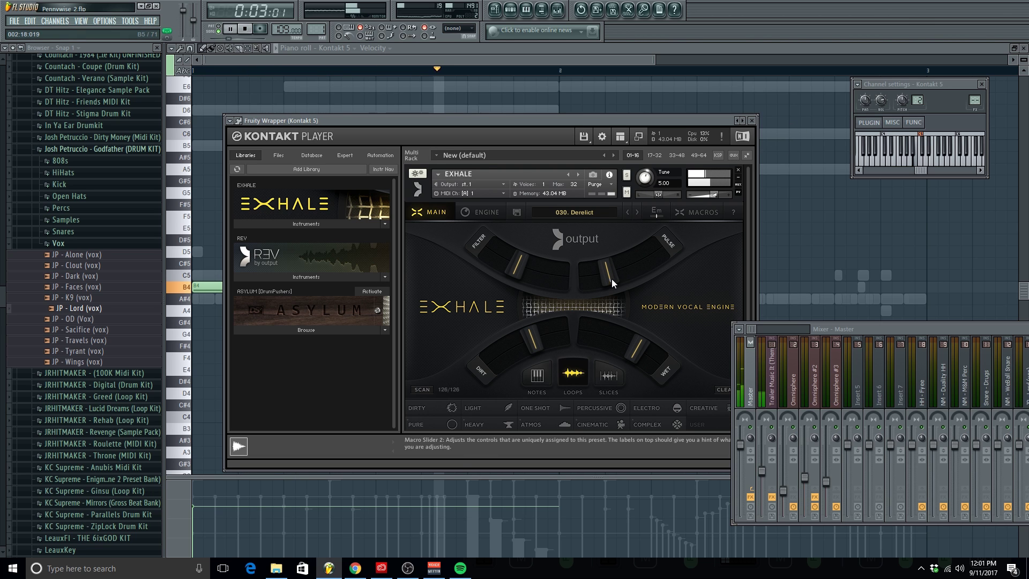
drag(612, 279, 644, 262)
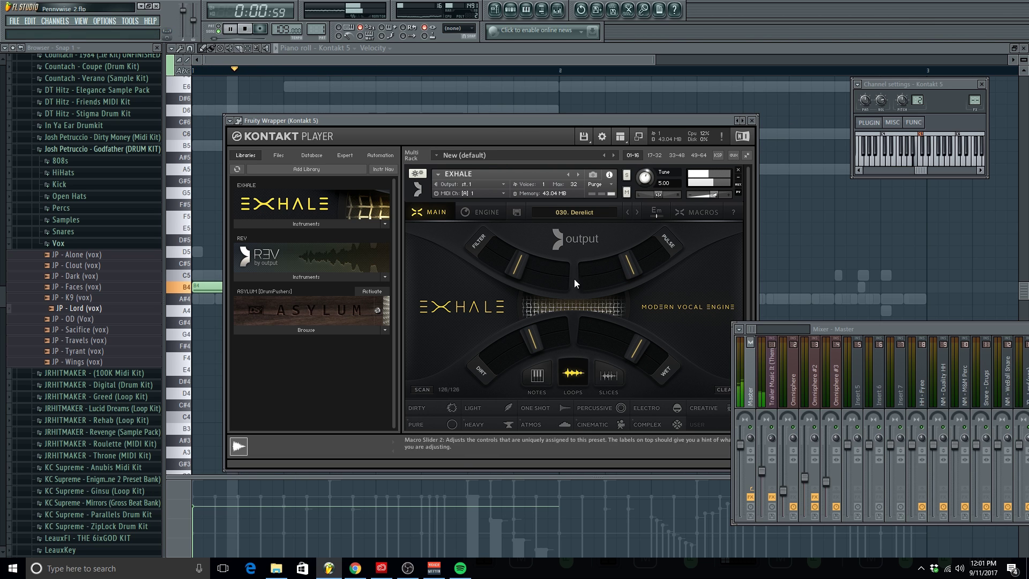
key(space)
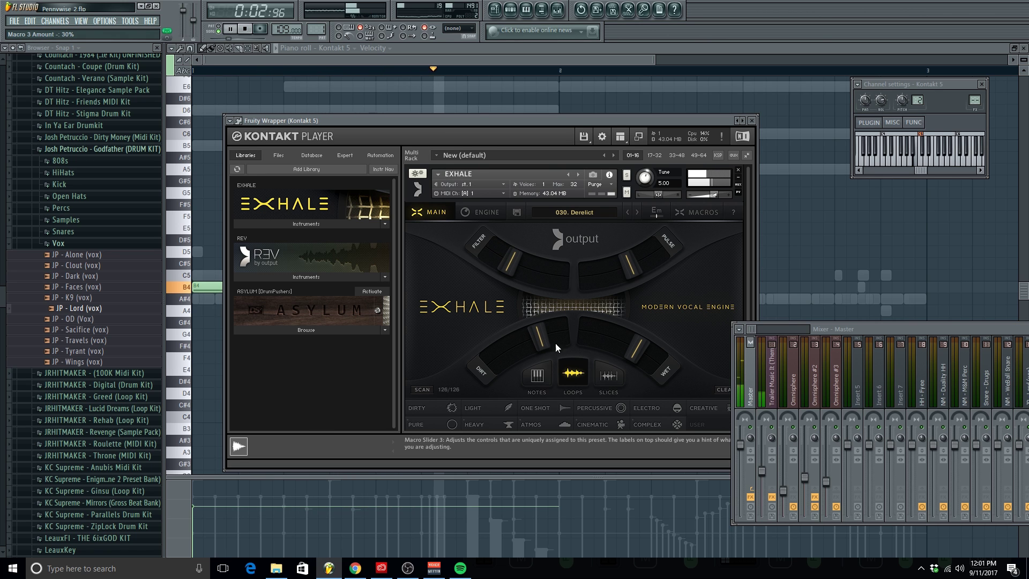
Duplicate the one-bar B4 vocal note into bar 2 in the Kontakt 5 piano roll, and stop playback
click(573, 105)
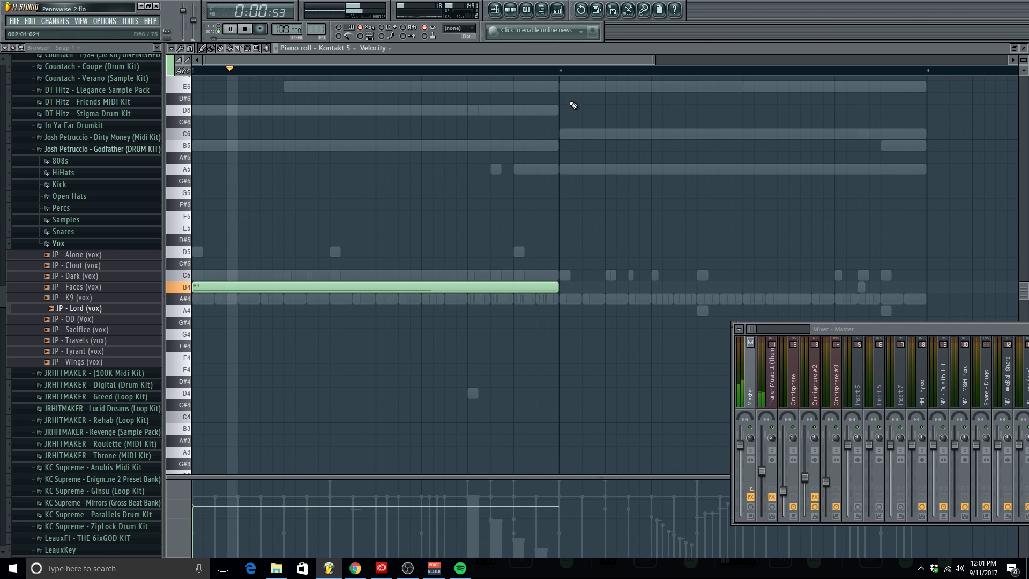
key(ctrl+b)
key(space)
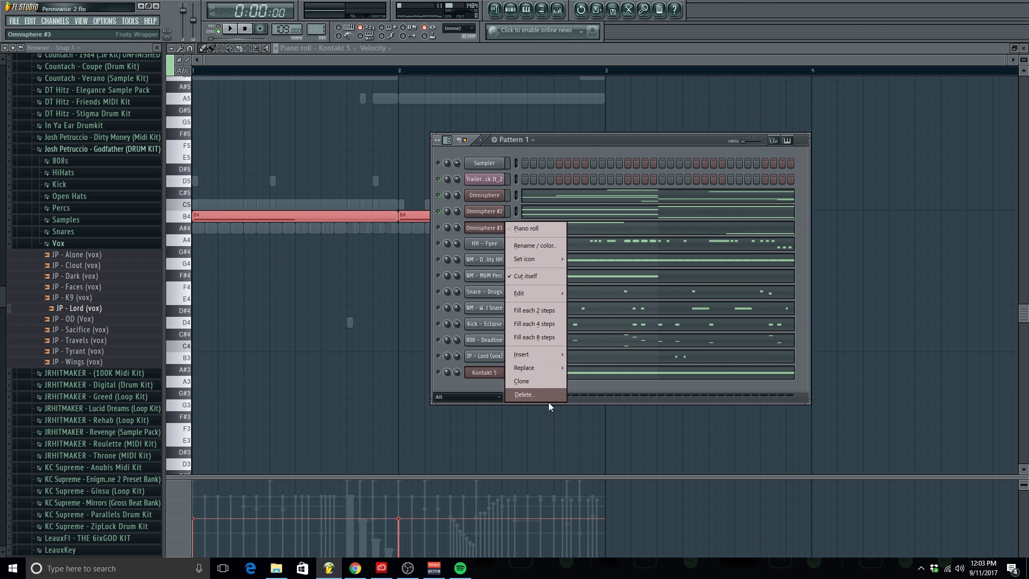
Clone the Omnisphere #3 channel and load the Bass Feeders patch from the Synth Bass category with the directory set to All
click(548, 402)
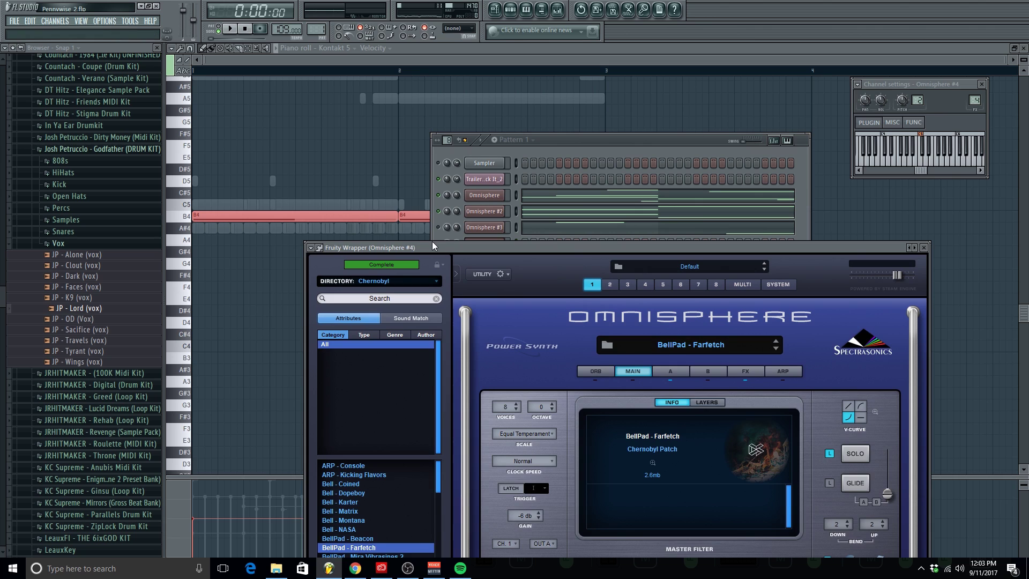
drag(432, 245, 726, 188)
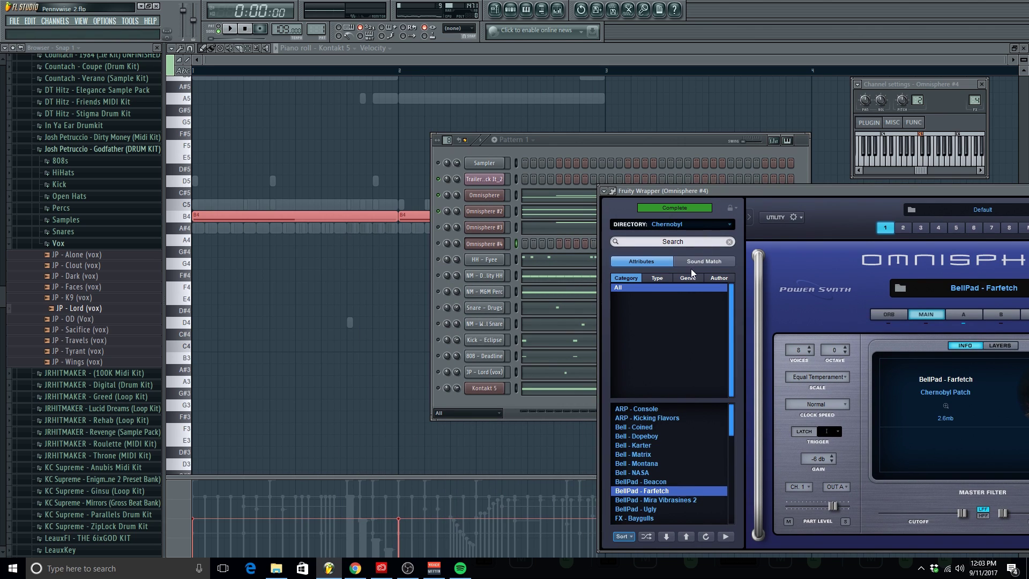
click(728, 224)
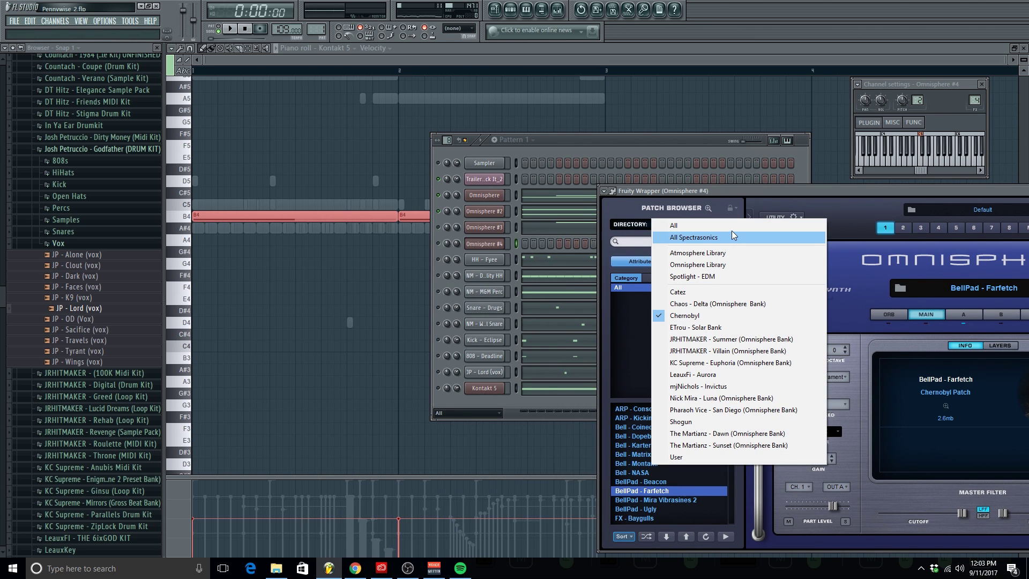
click(732, 224)
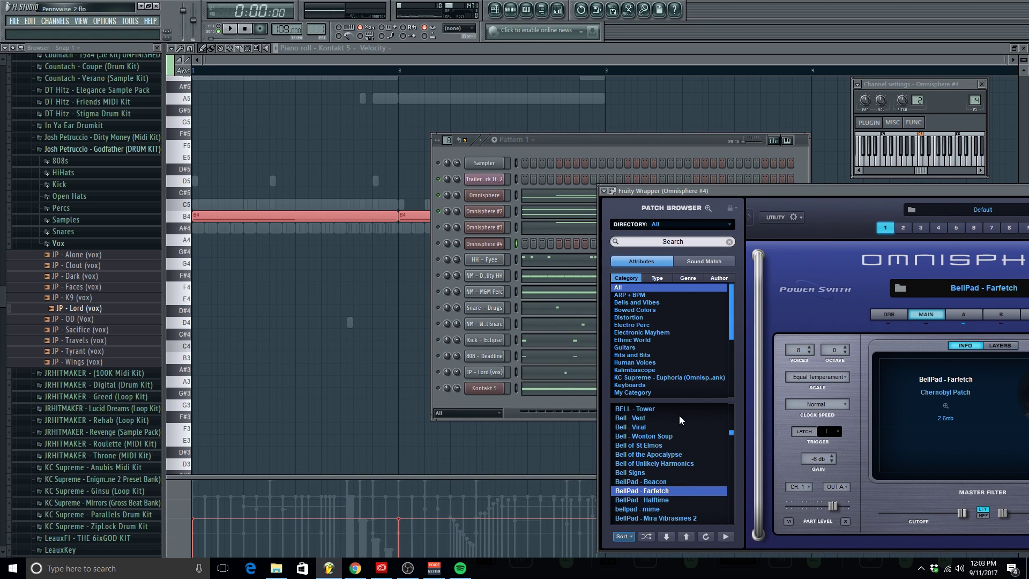
scroll(640, 360, down, 5)
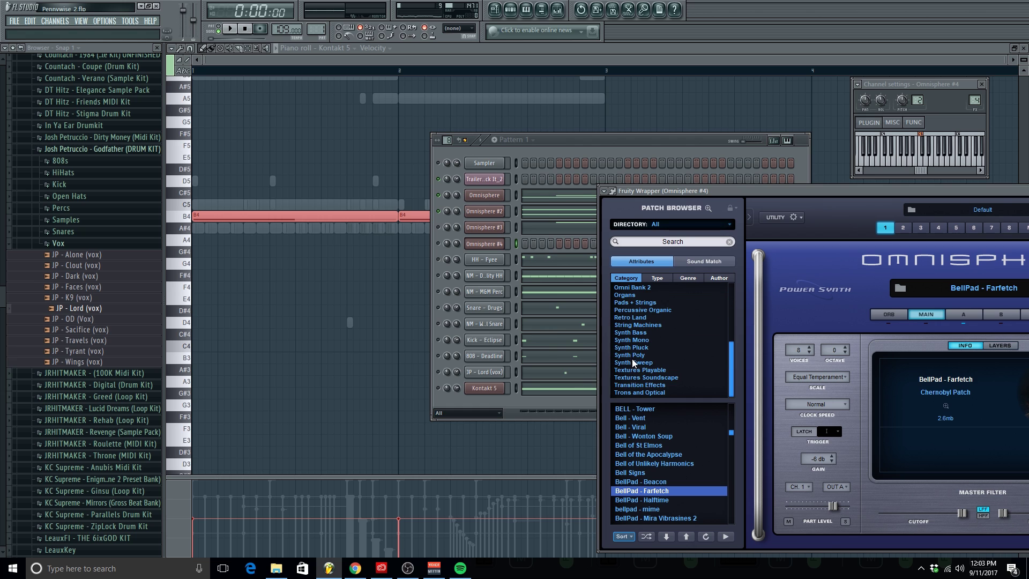
click(631, 333)
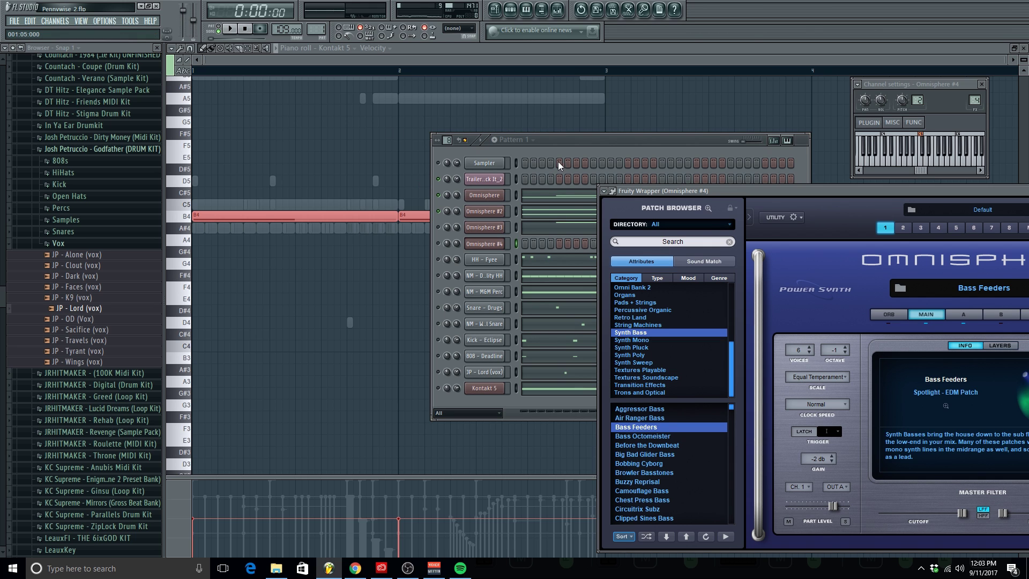
Enable the Omnisphere #4 channel, link it to mixer Insert 6, and lower that track's volume during playback
drag(579, 140, 525, 135)
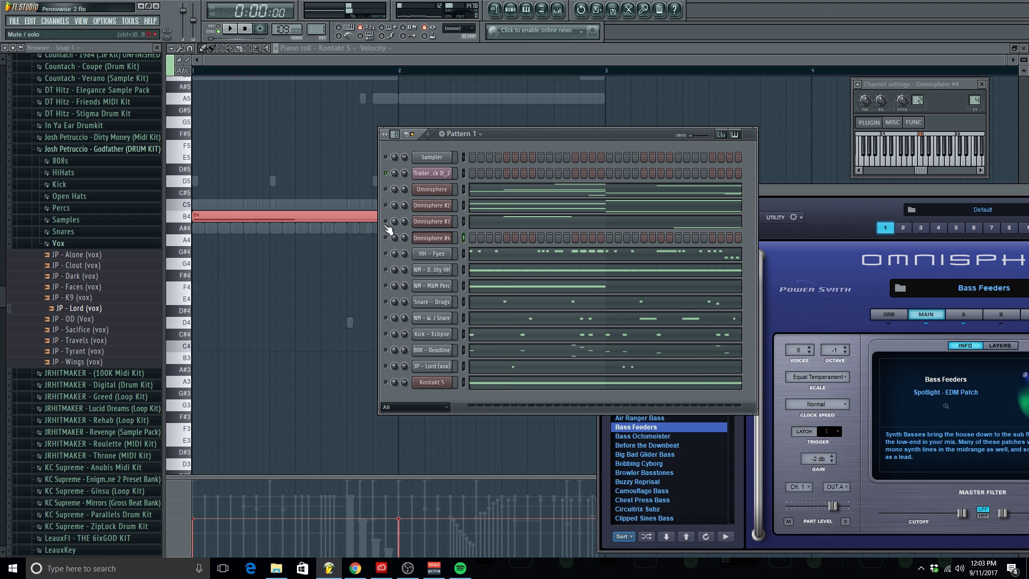
click(385, 238)
key(space)
key(space)
click(559, 10)
right_click(373, 407)
mouse_move(394, 399)
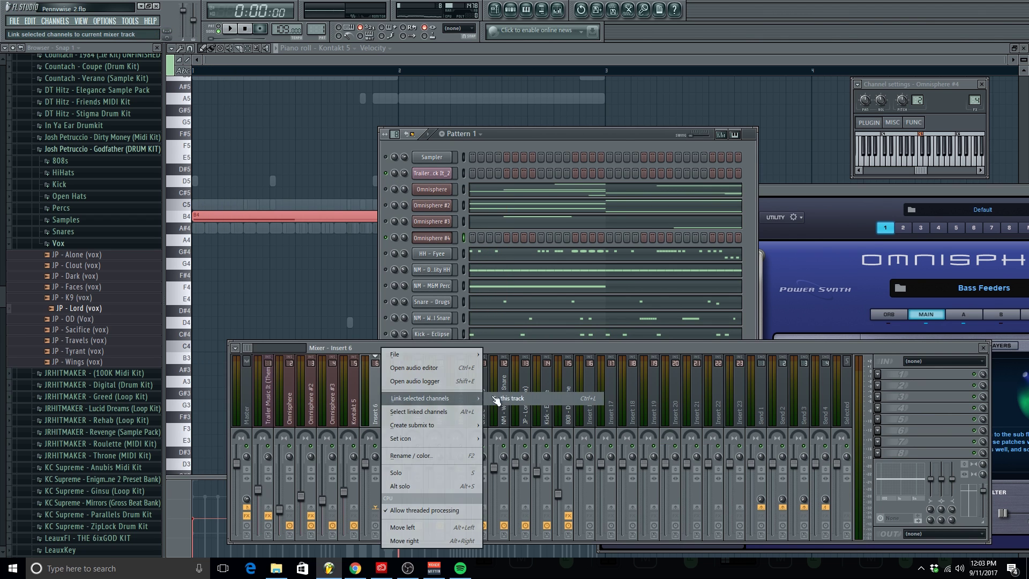
click(497, 399)
key(space)
scroll(367, 497, down, 7)
Add an E6 note spanning all of bar 1 in the Omnisphere #4 piano roll and audition it
right_click(445, 232)
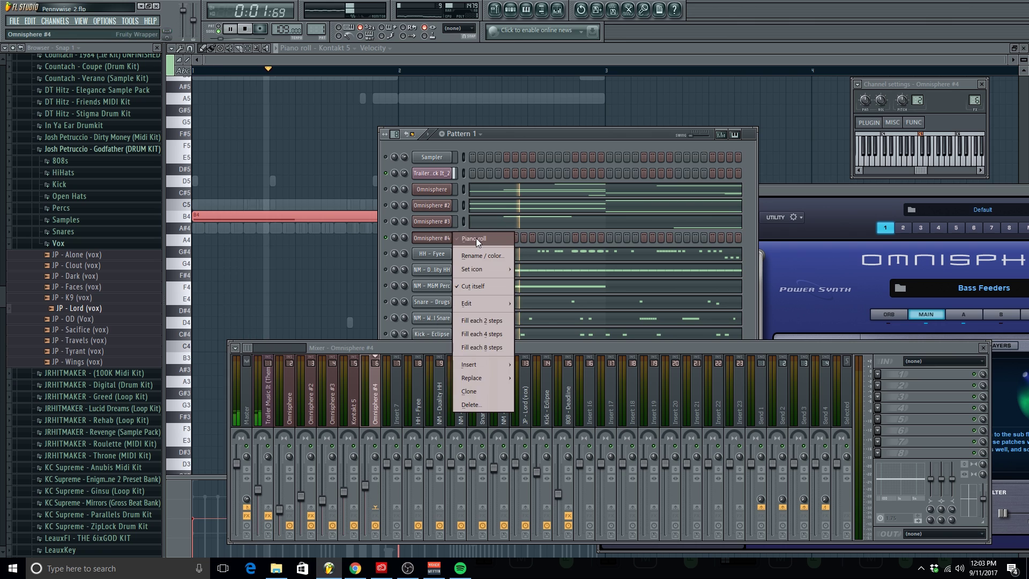
click(477, 239)
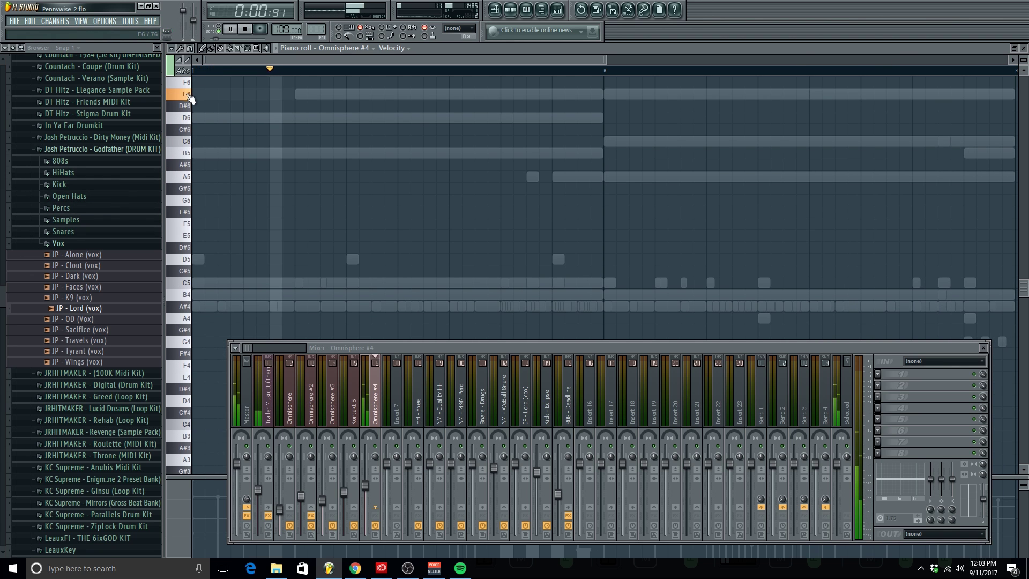
key(space)
drag(195, 97, 170, 98)
click(983, 348)
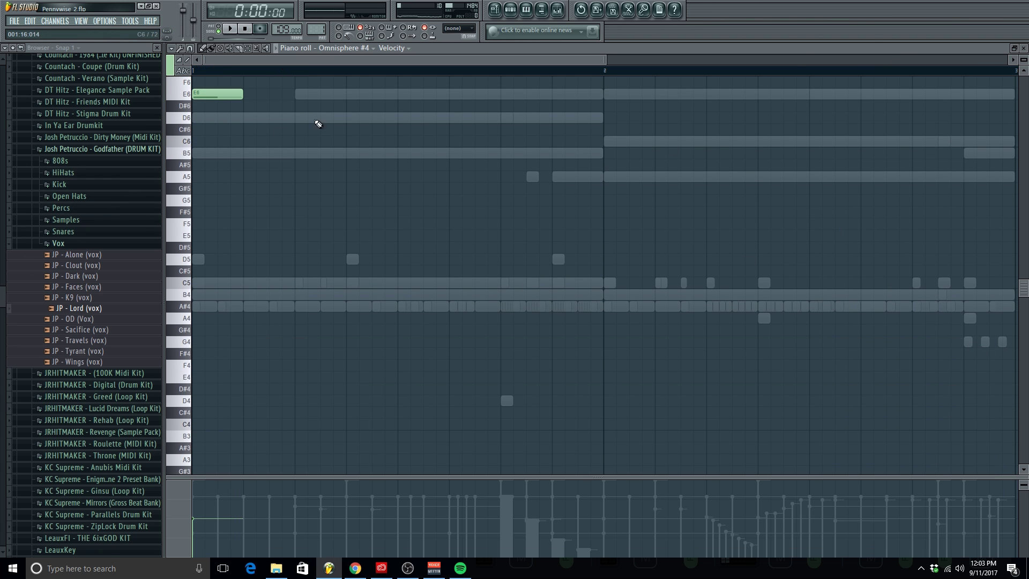
drag(243, 96, 514, 136)
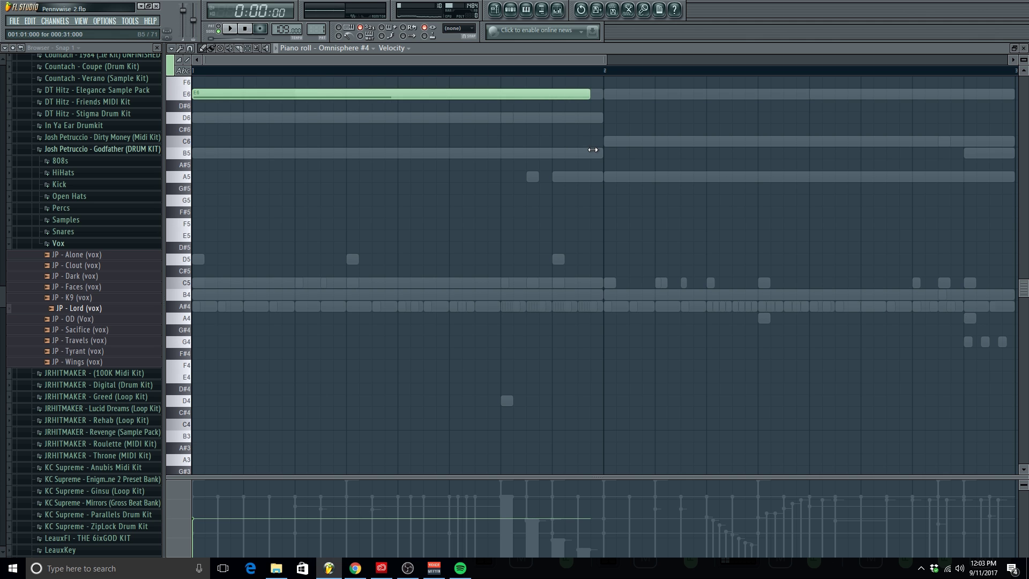
drag(593, 150, 604, 161)
scroll(551, 195, down, 2)
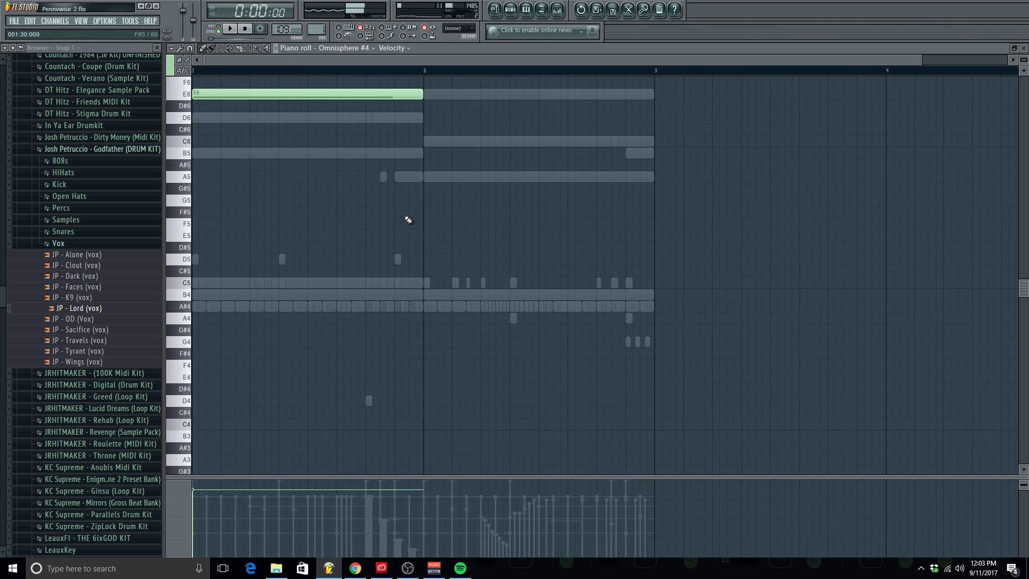
key(space)
scroll(403, 220, down, 1)
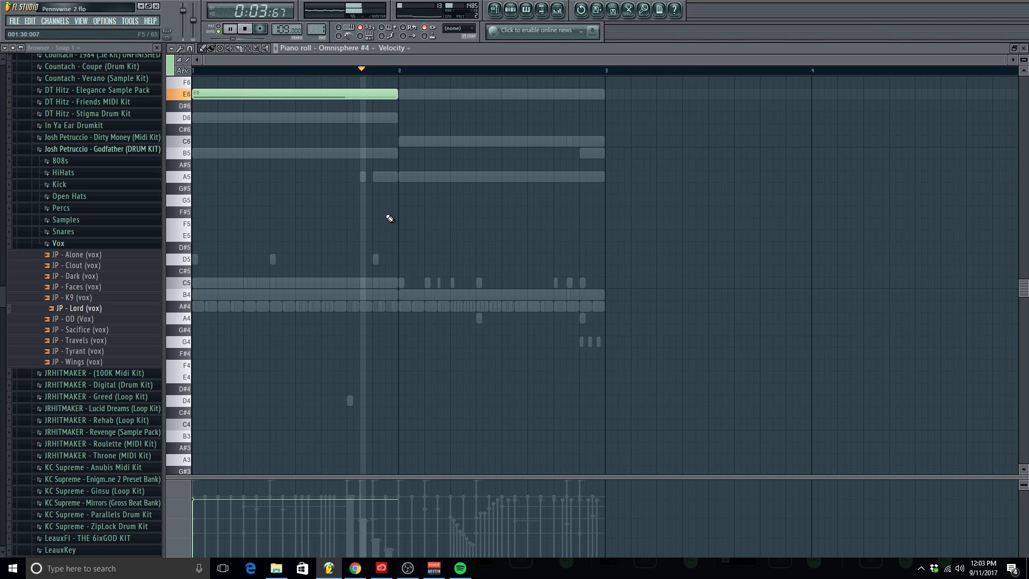
Check the Trailer track's Gross Beat and Fruity Parametric EQ 2 during playback, and slightly lower the Omnisphere #4 mixer volume
key(space)
key(F9)
click(270, 415)
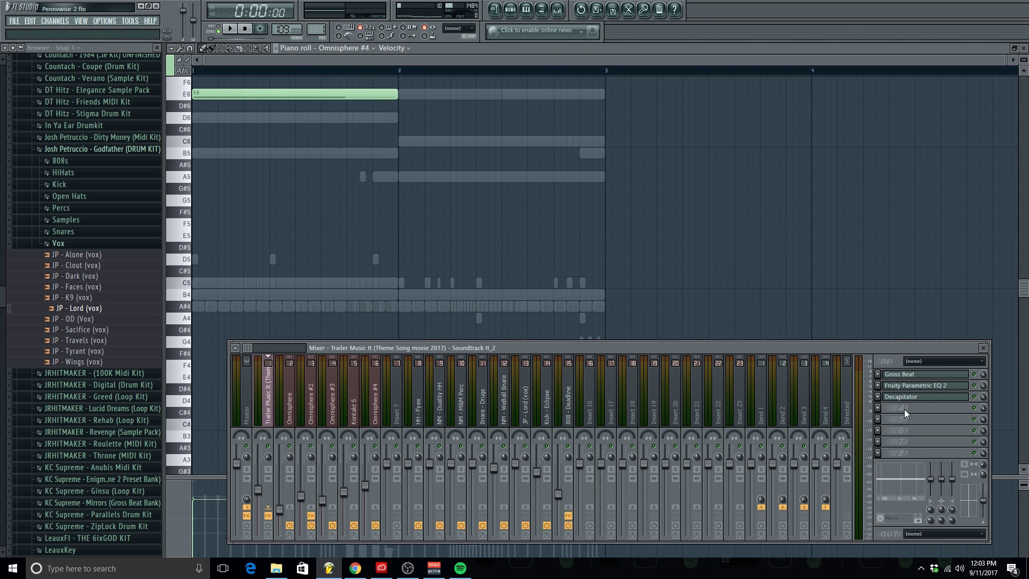
click(918, 376)
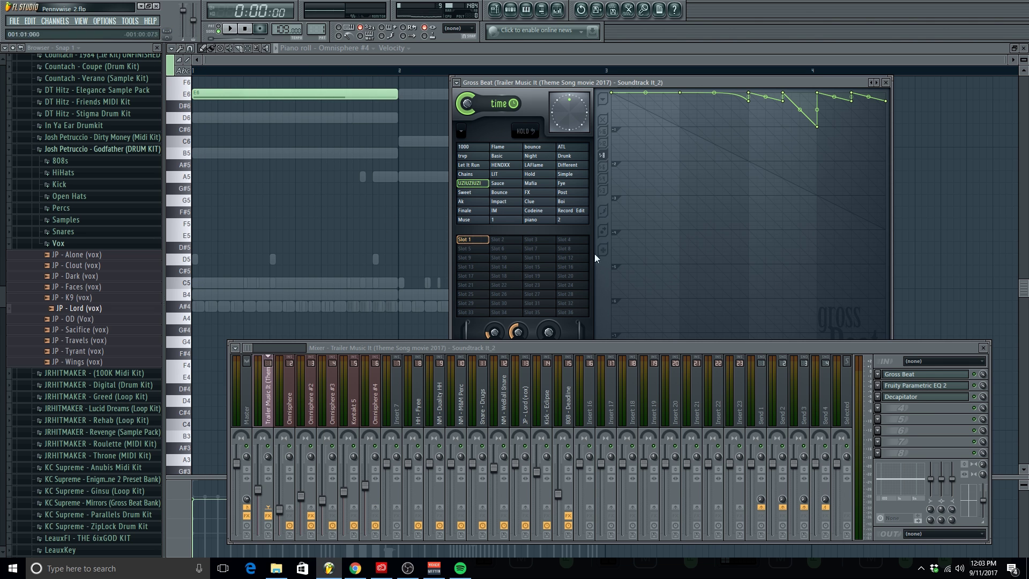
click(911, 386)
key(space)
mouse_move(571, 233)
mouse_down()
mouse_move(570, 250)
mouse_move(560, 248)
mouse_up()
drag(366, 484, 367, 490)
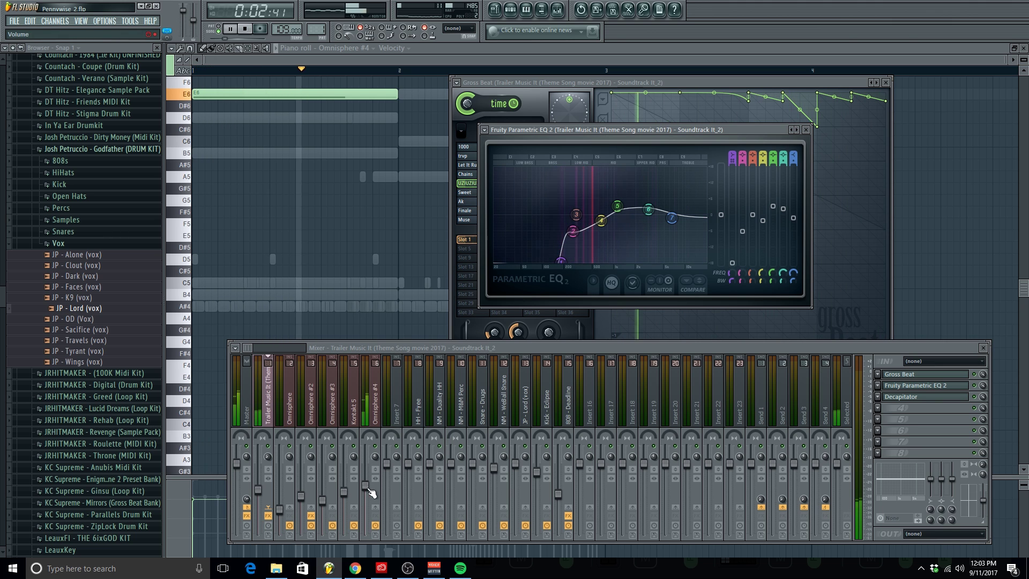
Transpose the Omnisphere #4 note down one octave to E5 and replay the pattern from the start
right_click(328, 231)
key(ctrl+Down)
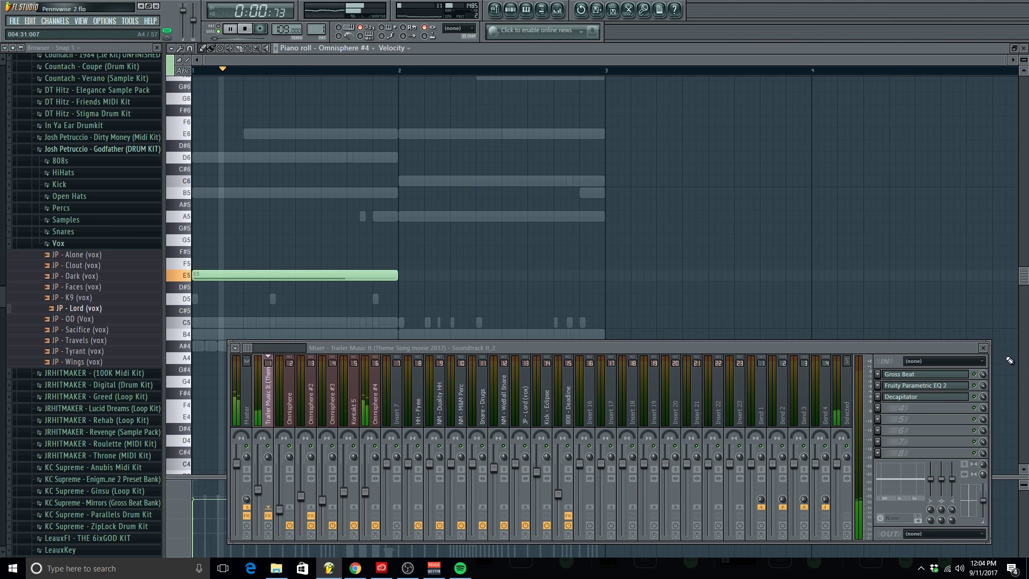
click(983, 347)
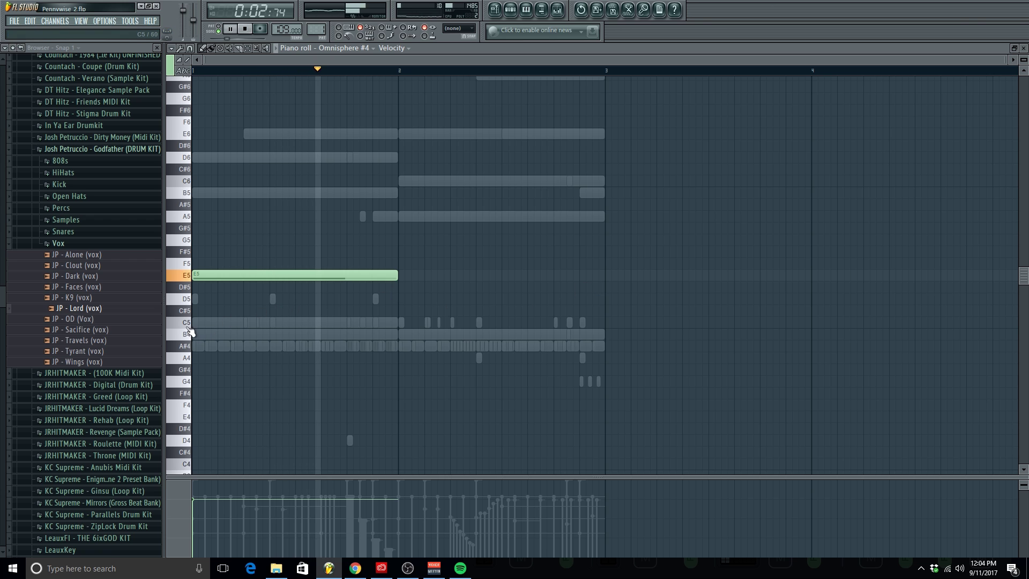
key(space)
key(space)
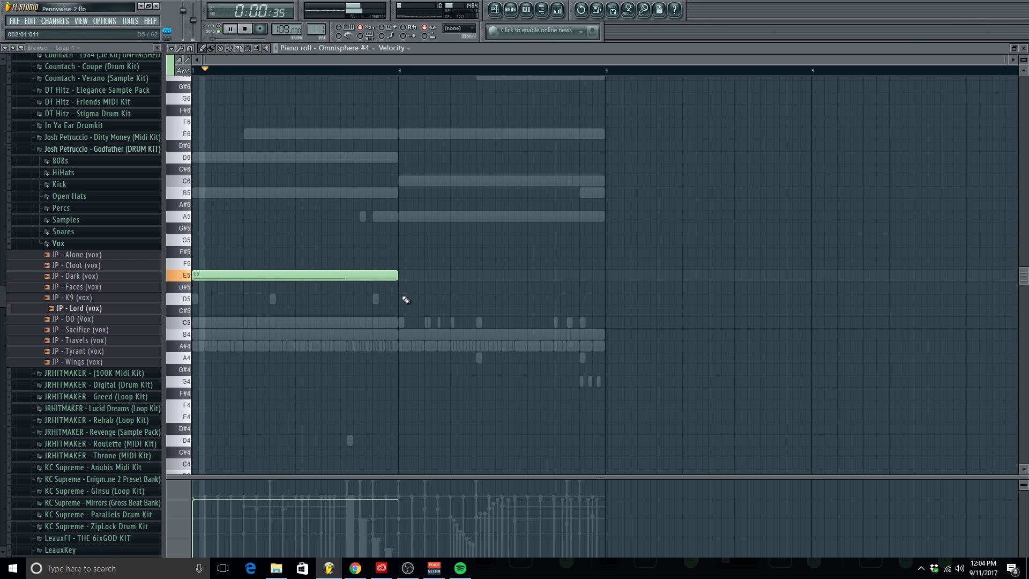
Add a D5 note over about three quarters of bar 2 and a slightly overlapped B4 note ending at bar 3
click(402, 298)
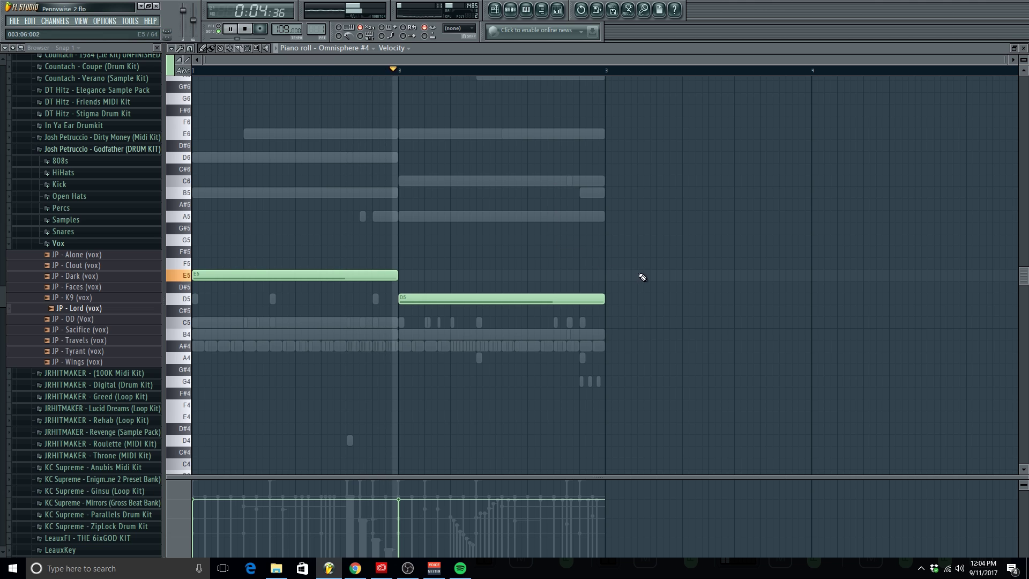
drag(601, 299, 553, 300)
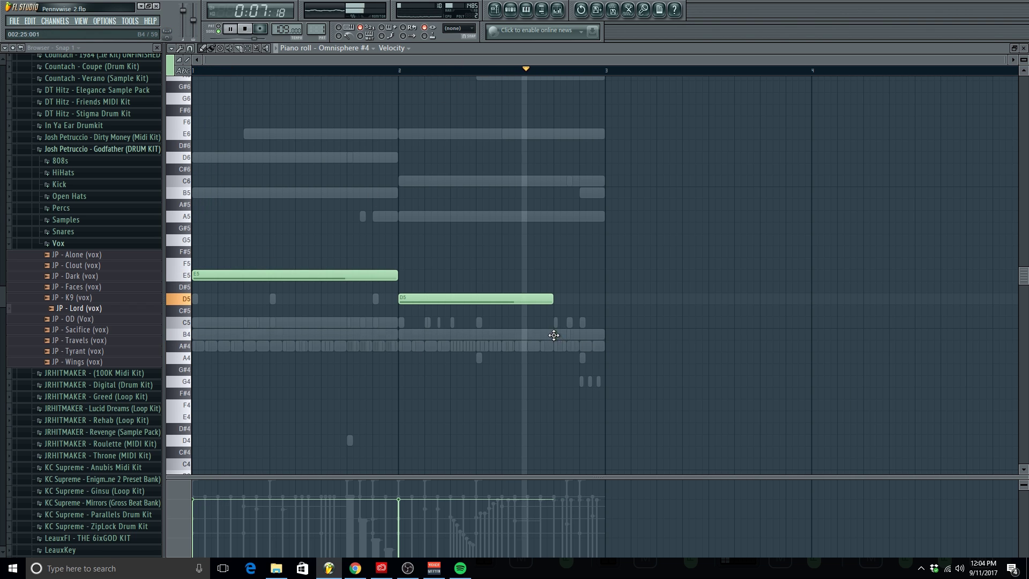
click(556, 335)
drag(704, 334, 606, 335)
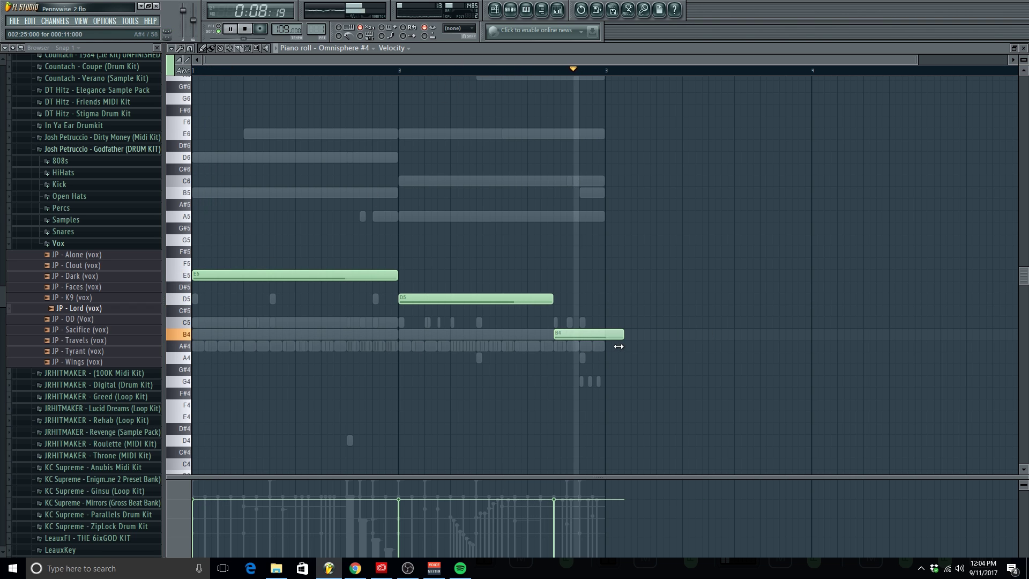
drag(554, 302, 558, 310)
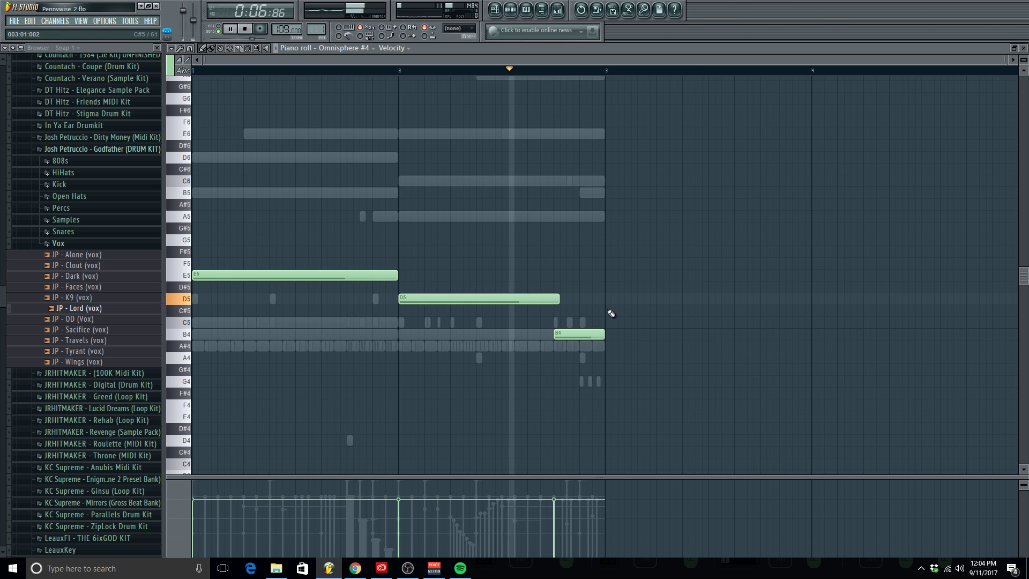
key(space)
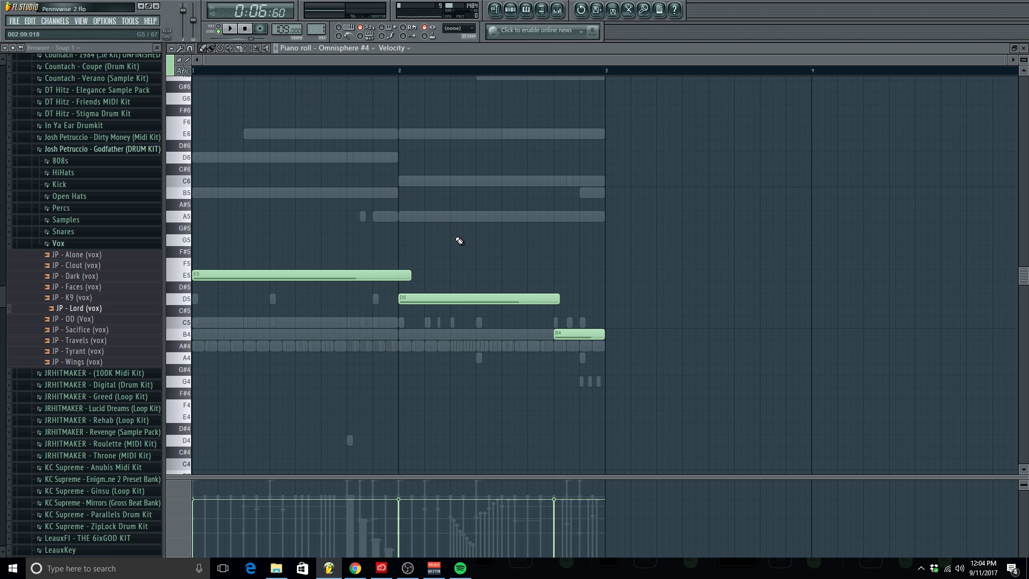
Audition the transitions between the bass notes and transpose all three down an octave to E4, D4 and B3
click(534, 69)
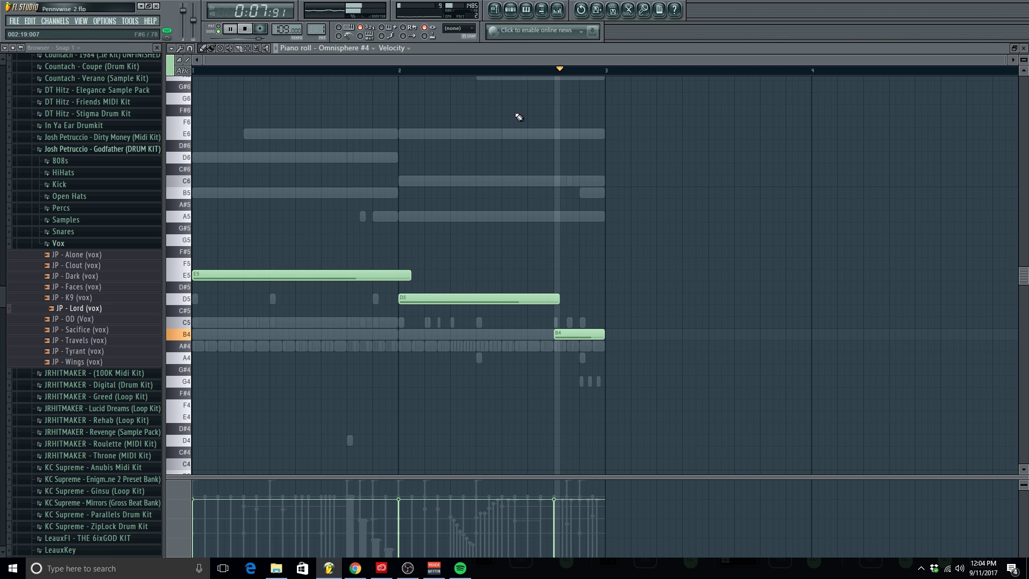
click(362, 70)
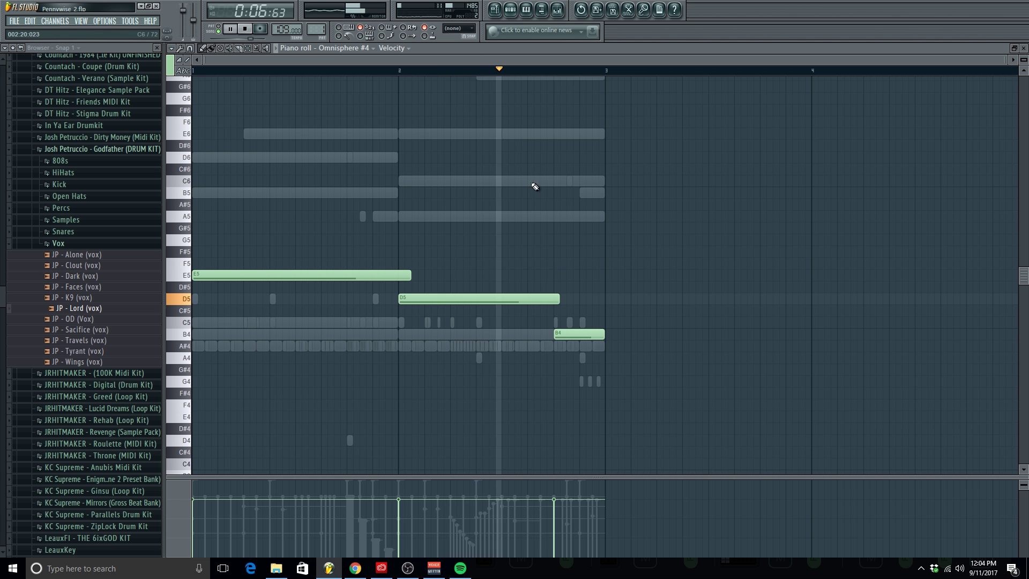
key(ctrl+Down)
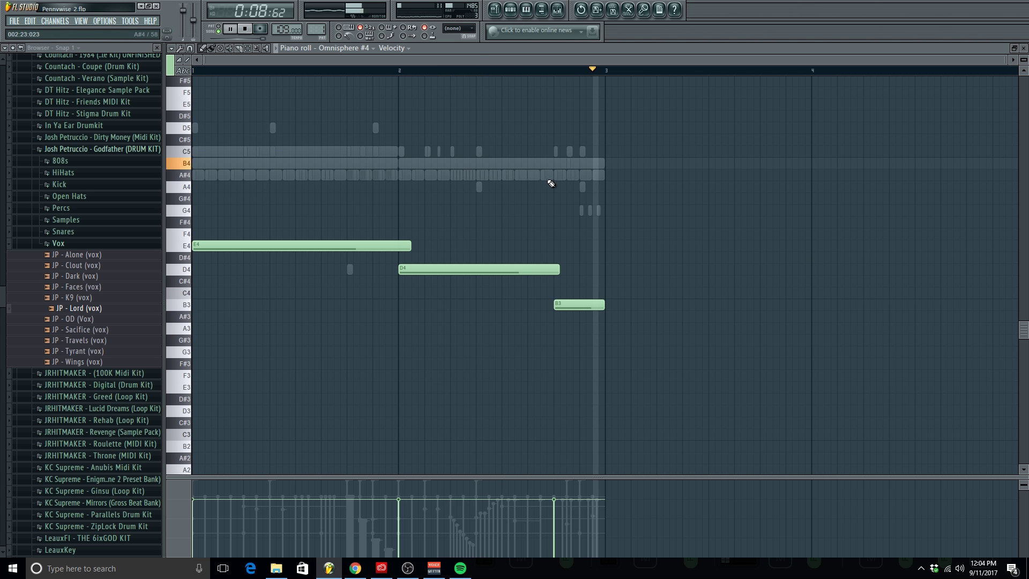
Add Fruity Multiband Compressor to the Master track and apply one of its presets
click(511, 15)
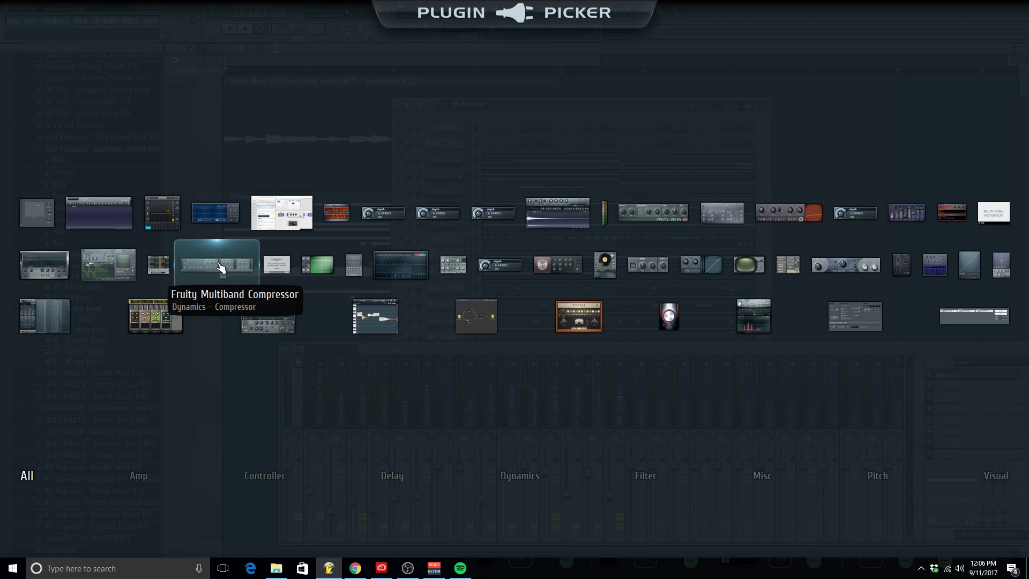
click(220, 267)
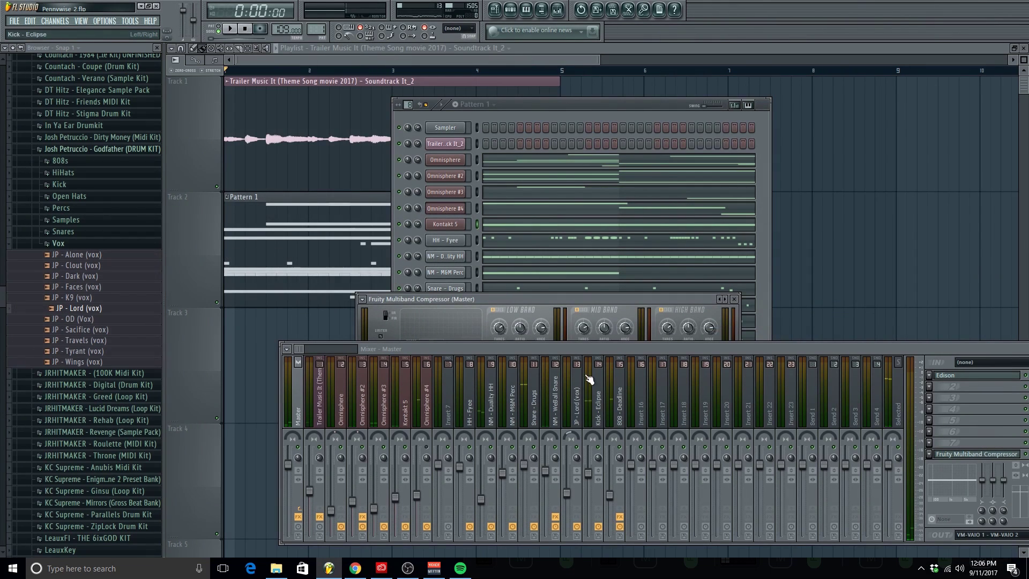
drag(555, 355, 554, 412)
click(362, 299)
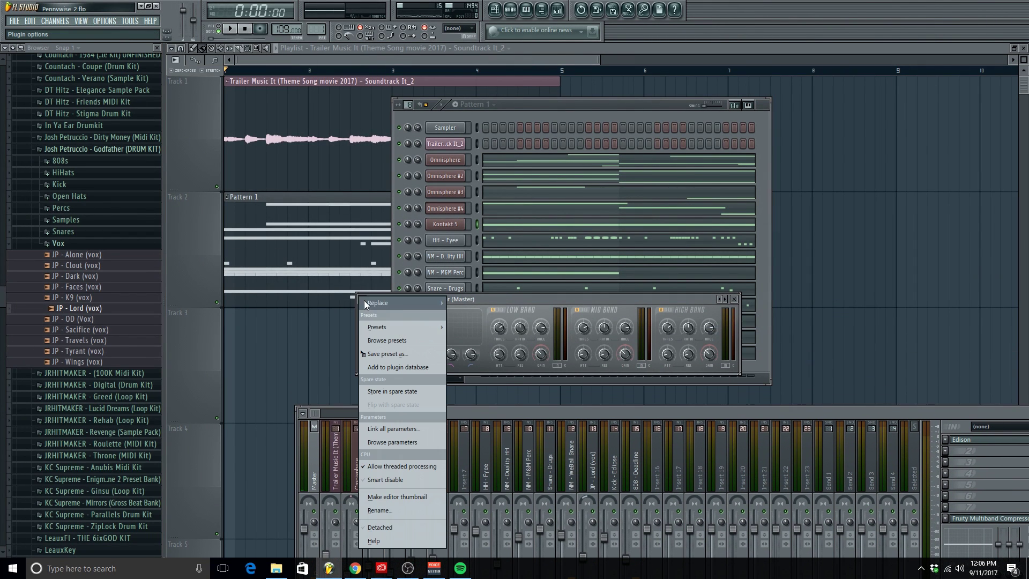
mouse_move(388, 327)
click(493, 301)
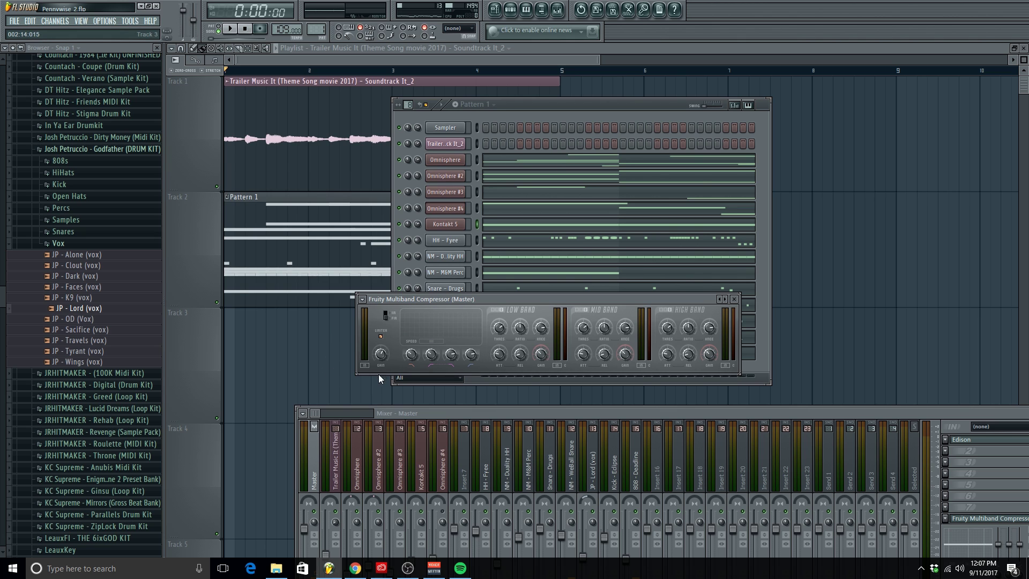
Play the arrangement through the Master compressor and clear the view to the playlist and mixer levels
key(space)
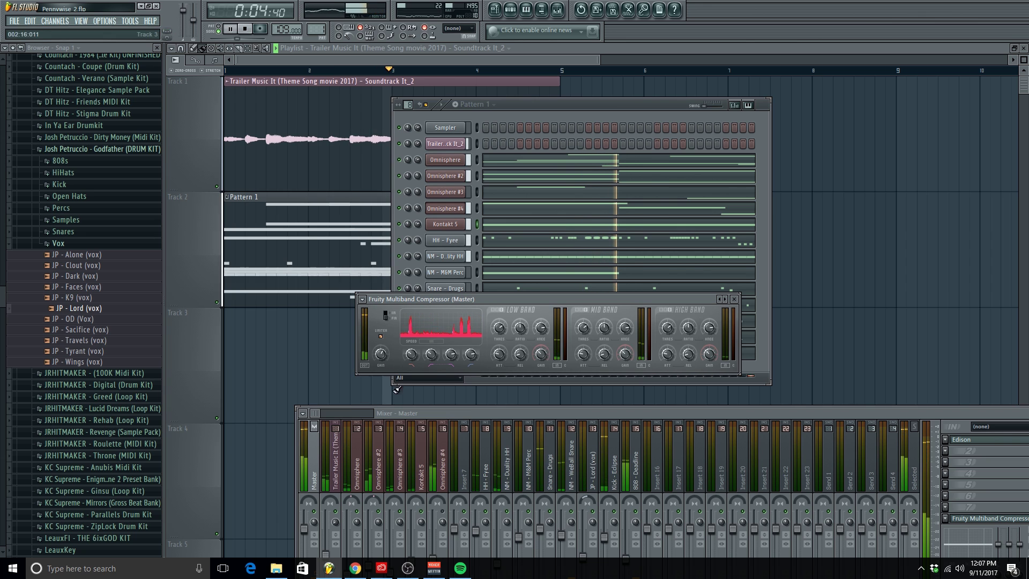
drag(463, 414, 464, 391)
click(777, 319)
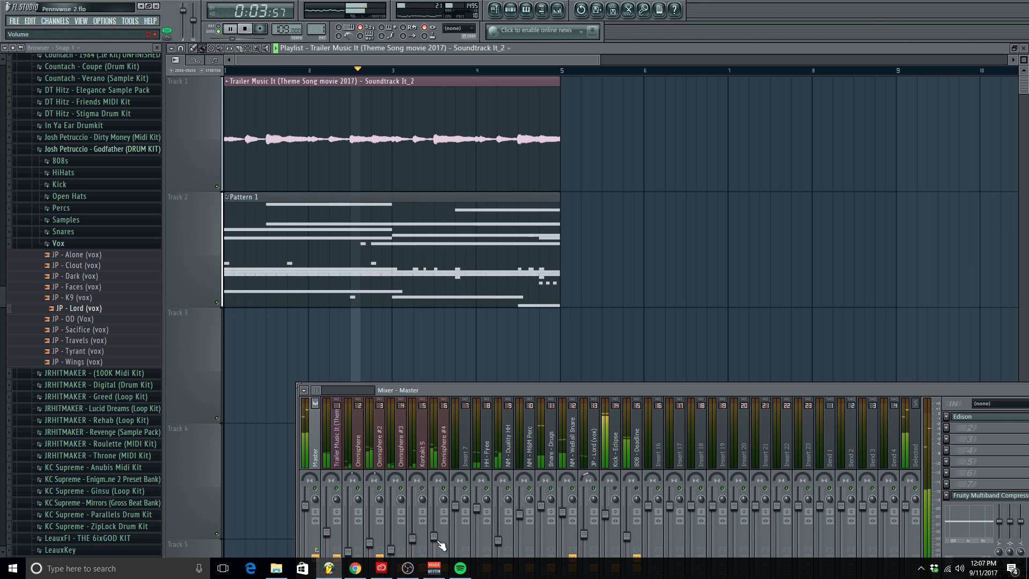
drag(707, 395, 678, 347)
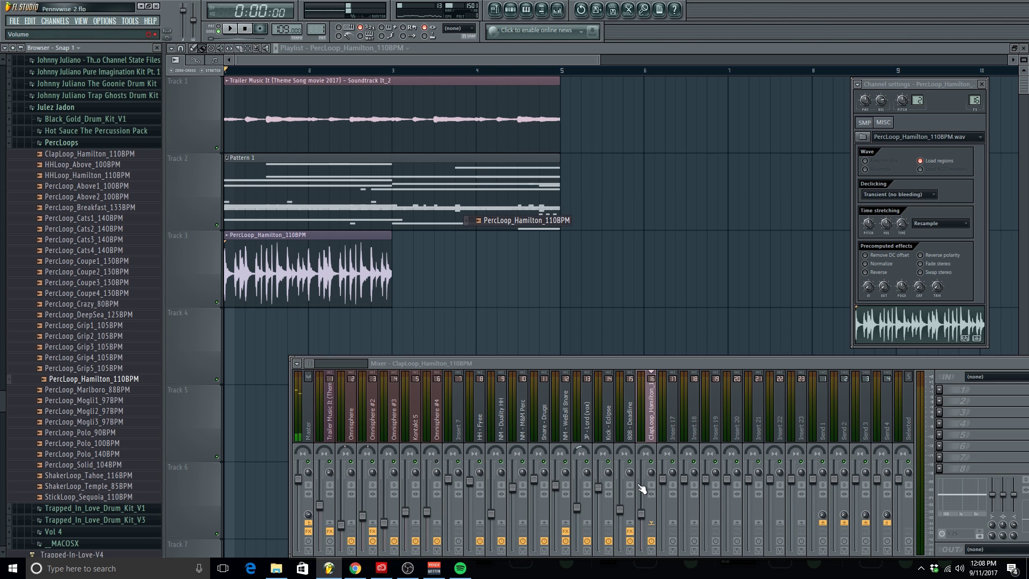
Time-stretch the PercLoop_Hamilton_110BPM clip to four bars and lower its mixer track volume during playback
drag(900, 225, 900, 214)
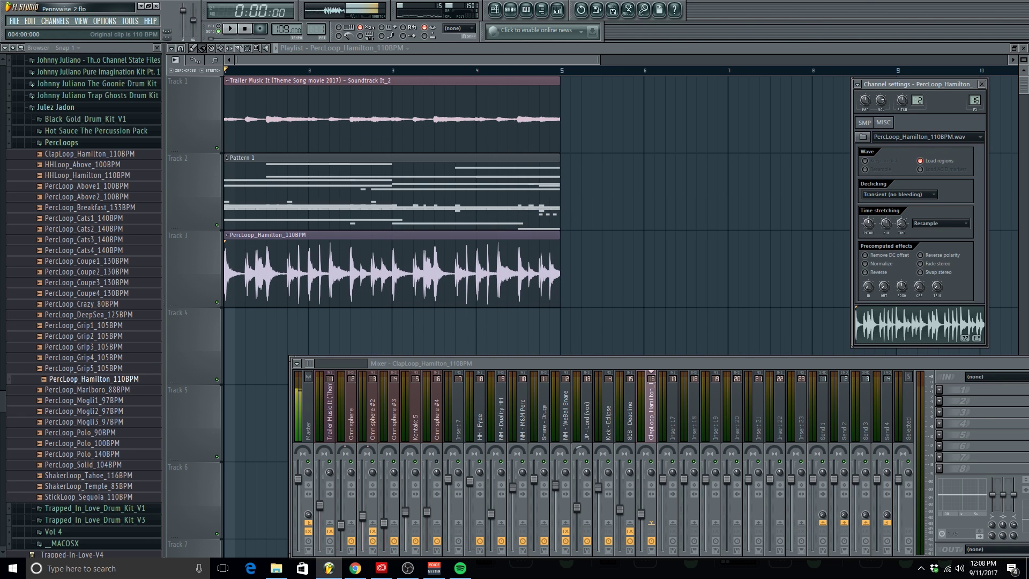
key(space)
scroll(644, 538, down, 4)
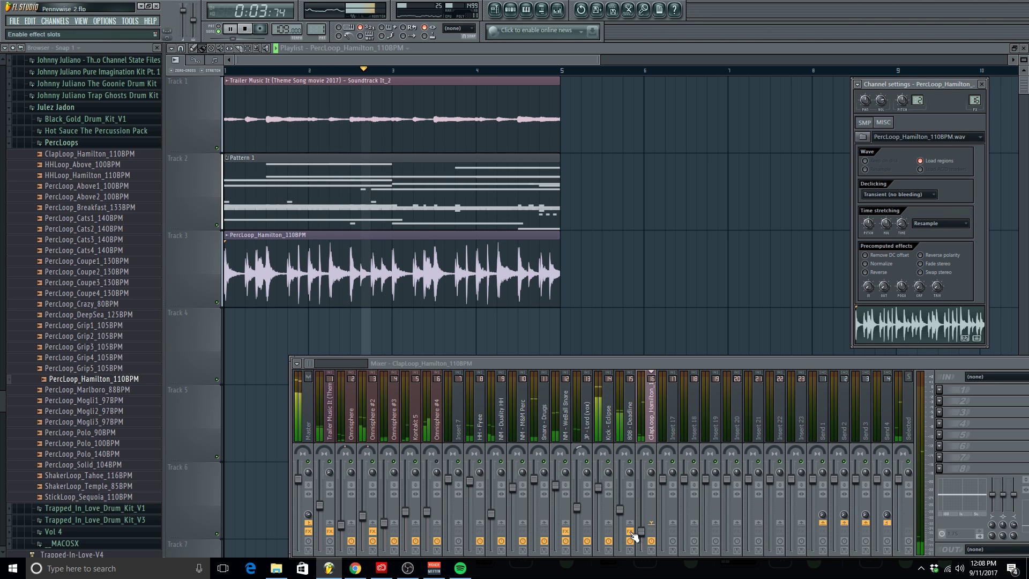
click(59, 108)
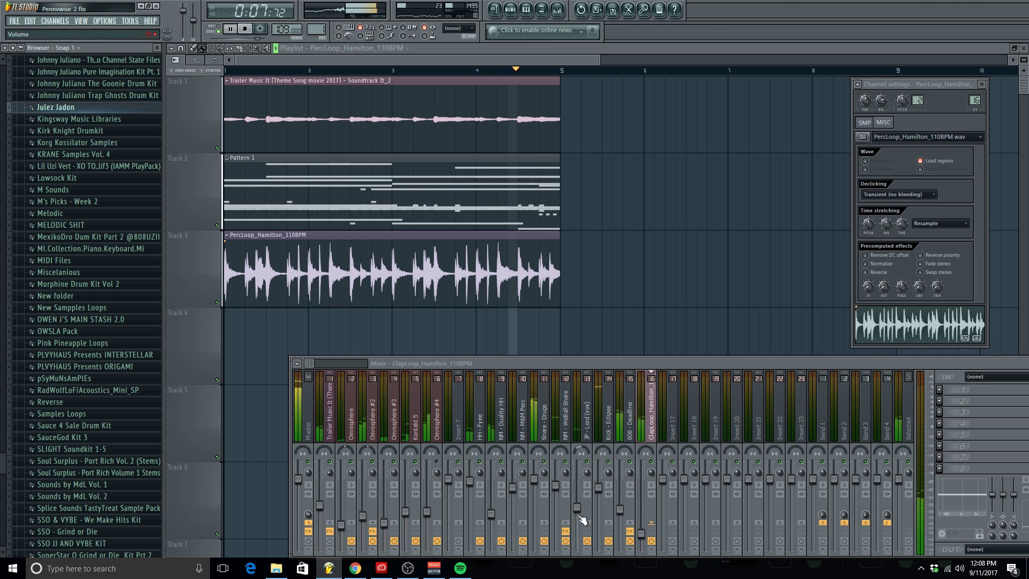
Show all channels of Pattern 1 in the channel rack and stop playback
click(510, 10)
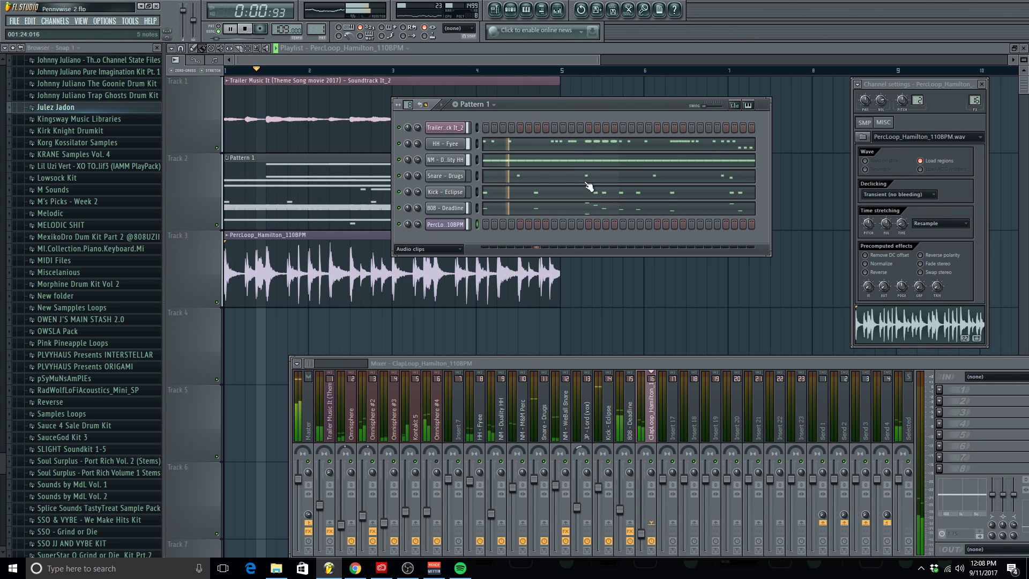
click(427, 250)
click(428, 263)
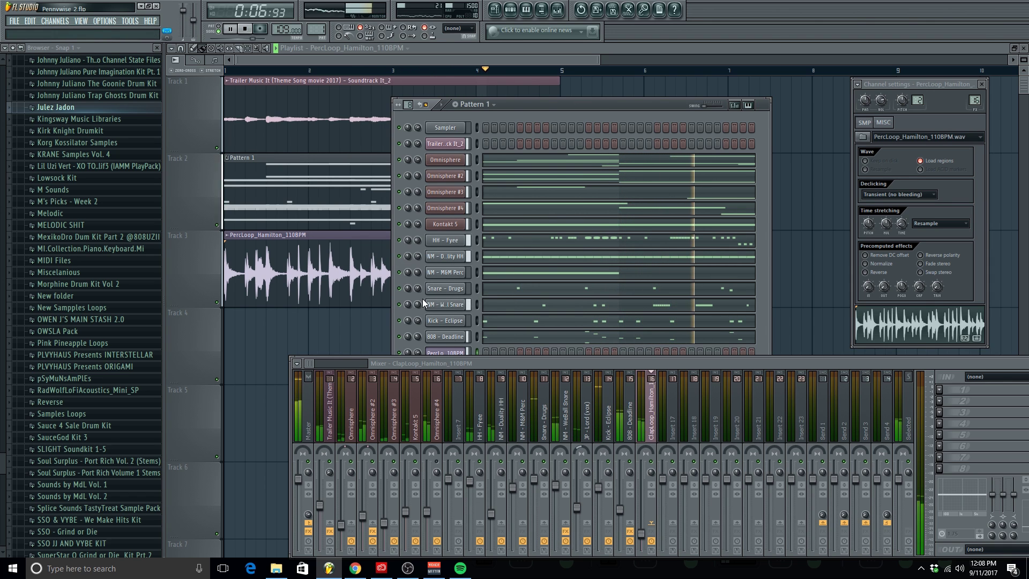
click(617, 90)
click(246, 30)
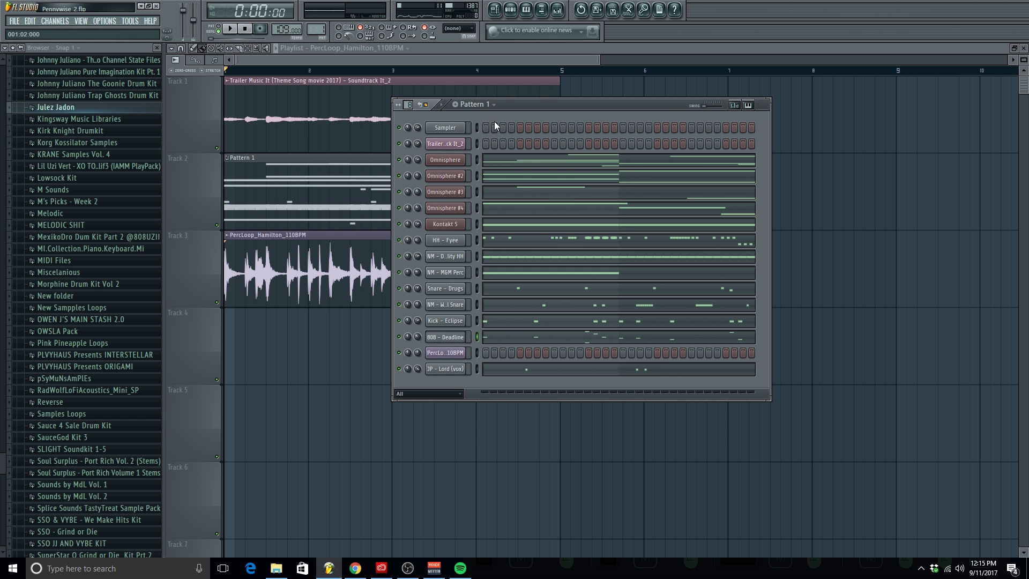
Split Pattern 1 by channel and spread the resulting patterns over separate playlist tracks, aligned at bar 1
click(476, 104)
click(531, 253)
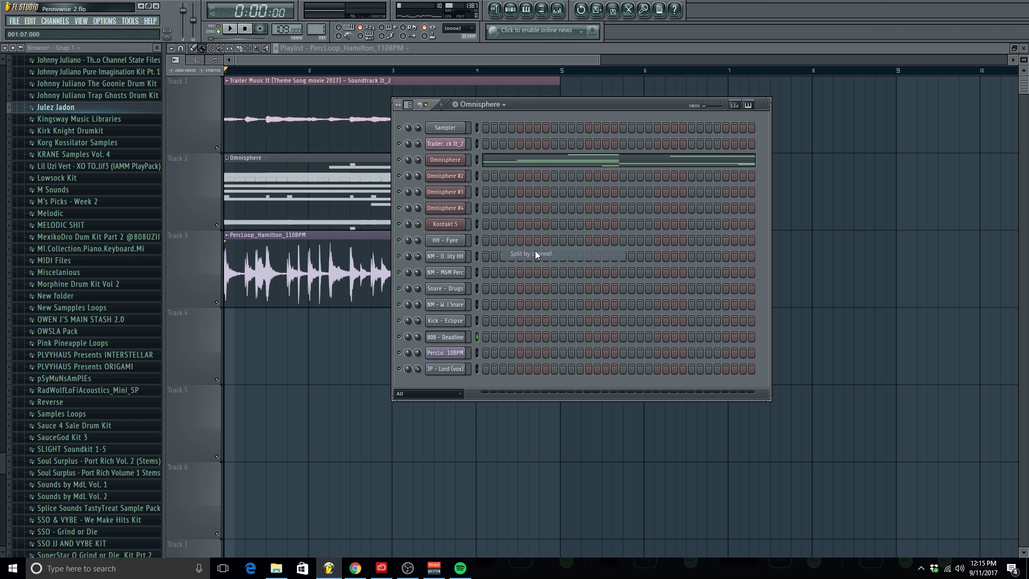
ctrl+right_click(953, 236)
drag(1024, 61, 1023, 88)
scroll(764, 172, up, 5)
drag(599, 165, 556, 288)
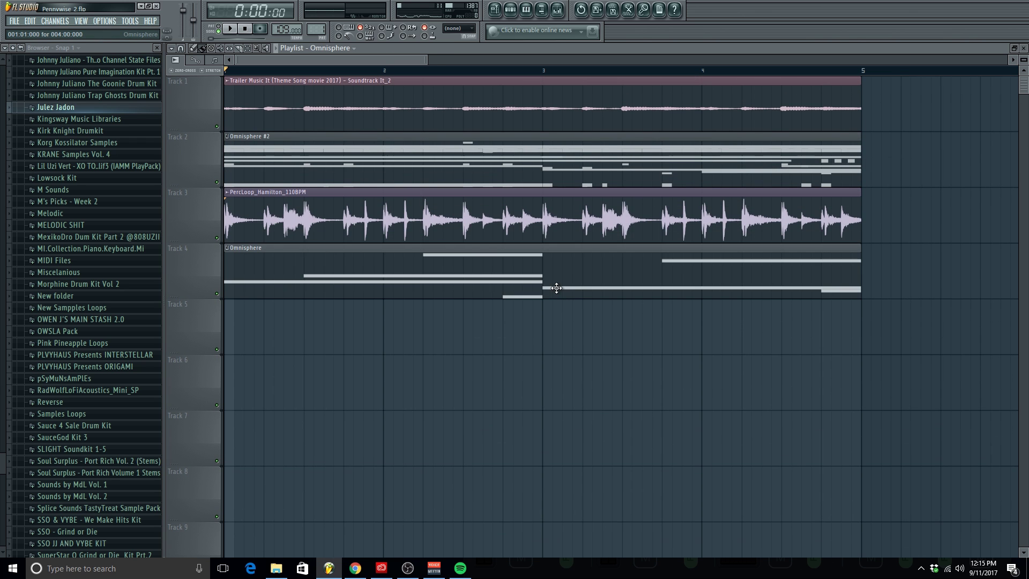
drag(1024, 60, 1022, 68)
drag(517, 134, 487, 243)
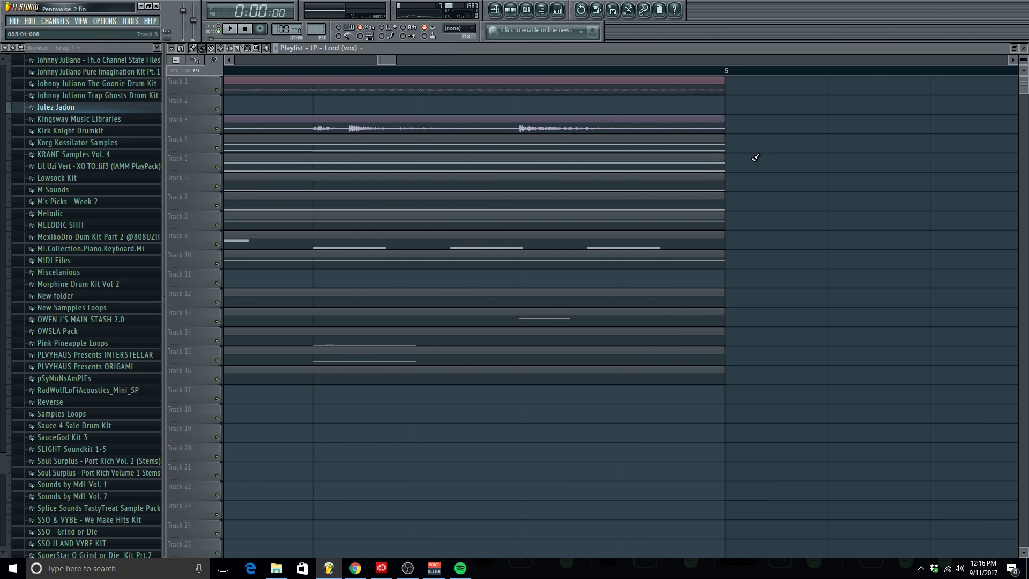
ctrl+right_click(754, 197)
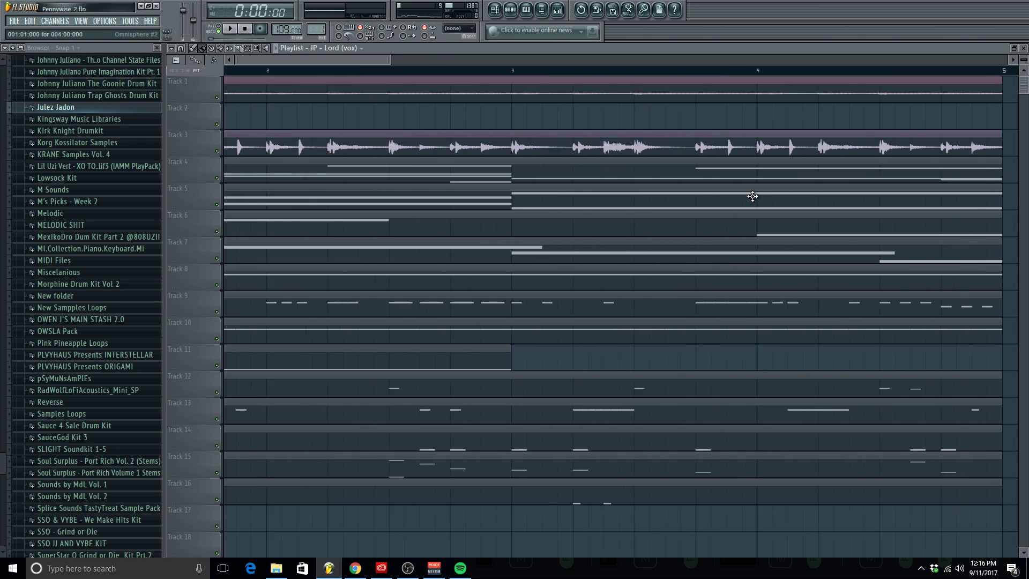
Select all the four-bar clips in the playlist and duplicate them twelve times to fill the arrangement through bar 52
drag(583, 517, 26, 49)
key(ctrl+b)
key(ctrl+b)
key(ctrl+b)
key(ctrl+b)
key(ctrl+b)
key(ctrl+b)
key(ctrl+b)
key(ctrl+b)
key(ctrl+b)
key(ctrl+b)
key(ctrl+b)
key(ctrl+b)
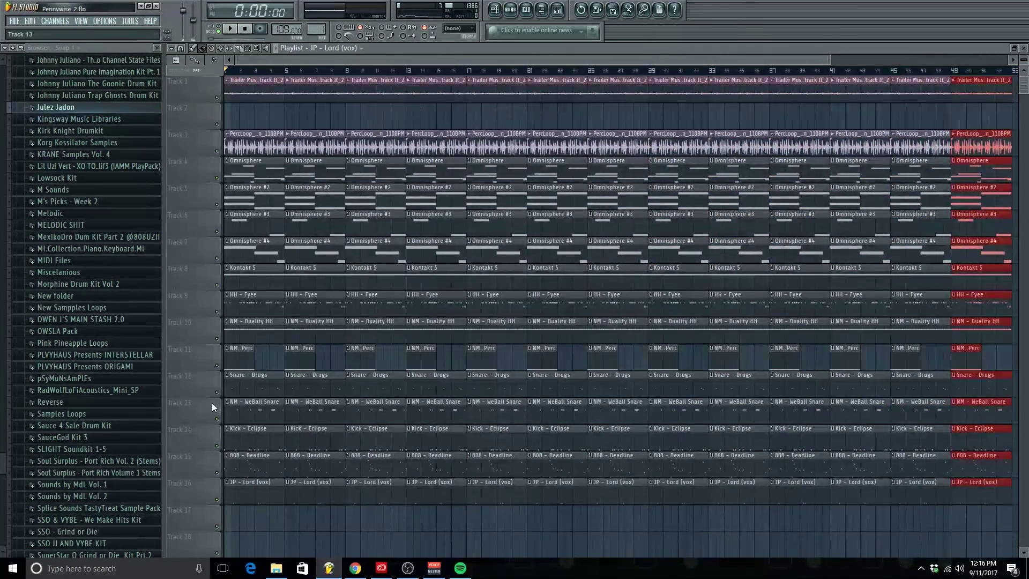
Hide the browser and delete every clip in bars 1 to 4 except the Trailer Music melody, playing the intro
scroll(212, 403, up, 5)
click(157, 47)
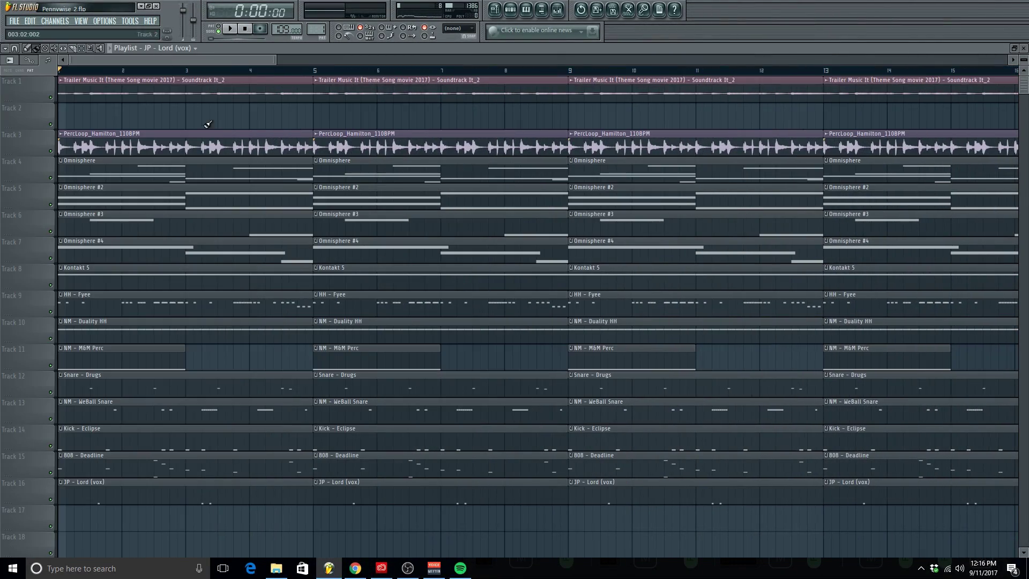
mouse_move(208, 124)
mouse_down()
mouse_move(223, 136)
mouse_move(186, 453)
mouse_move(142, 316)
mouse_up()
key(space)
Create an automation clip for the mix level of Gross Beat on the Trailer Music mixer track
key(F9)
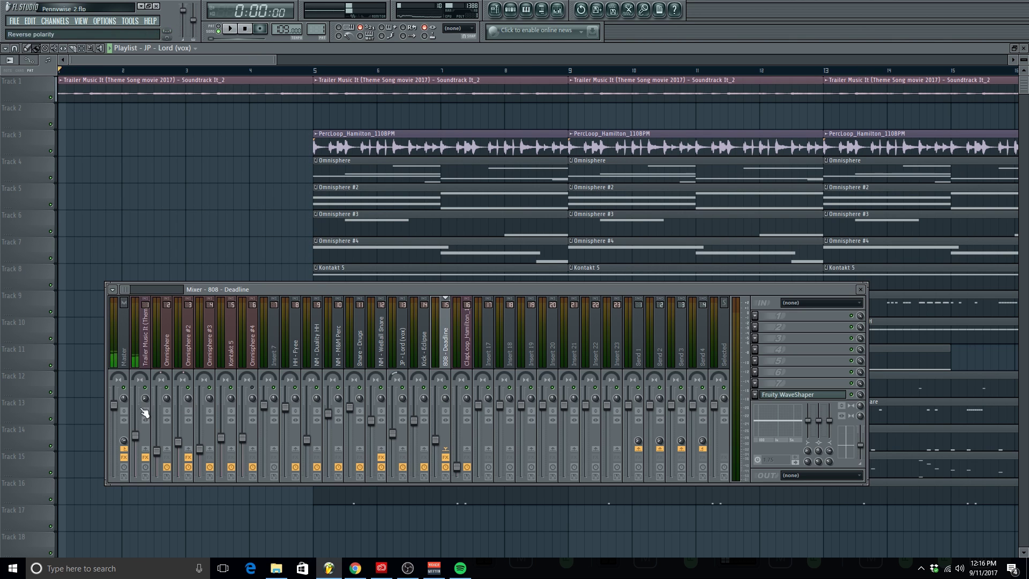
click(145, 412)
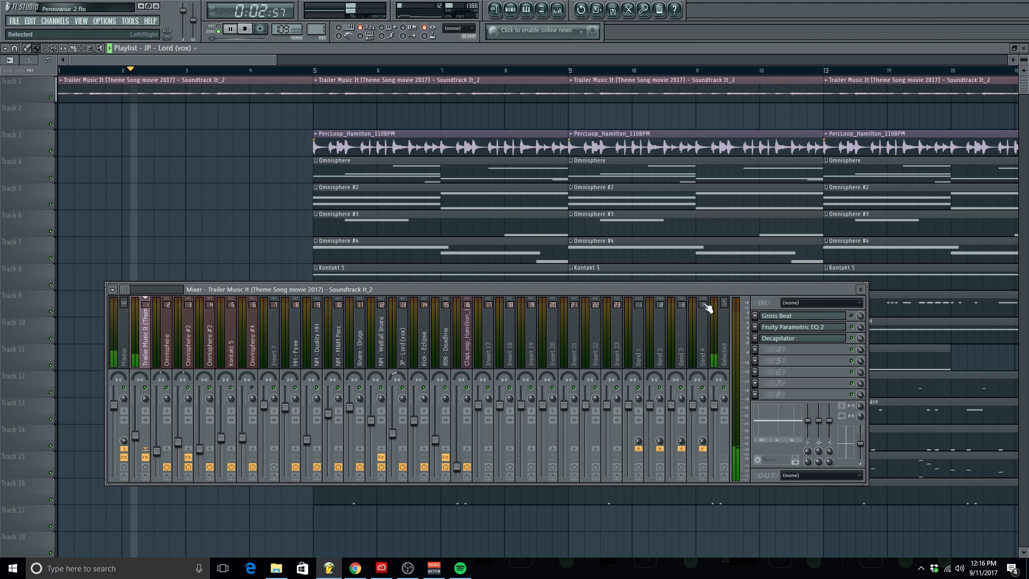
drag(650, 291, 680, 347)
key(space)
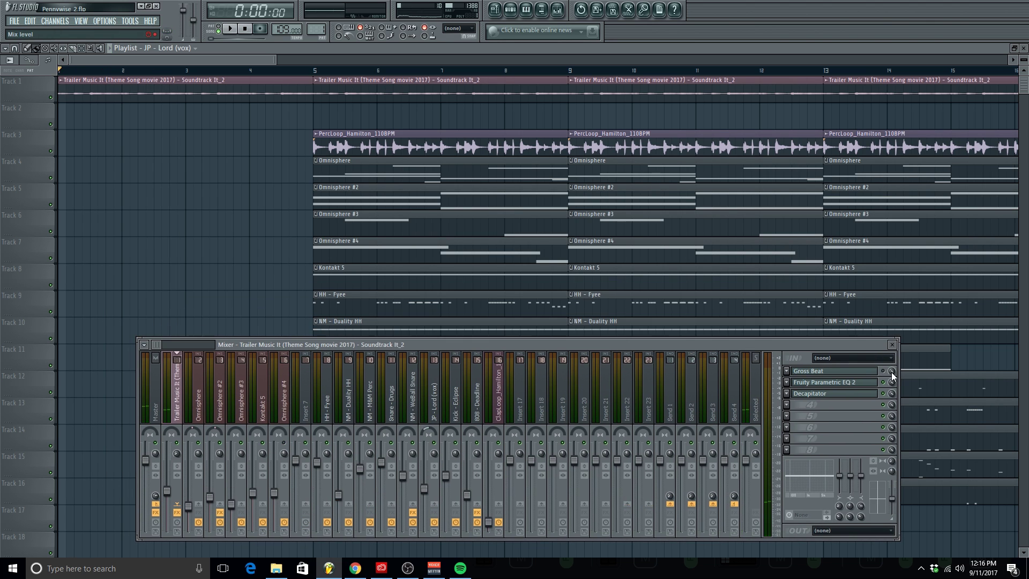
right_click(891, 372)
click(917, 453)
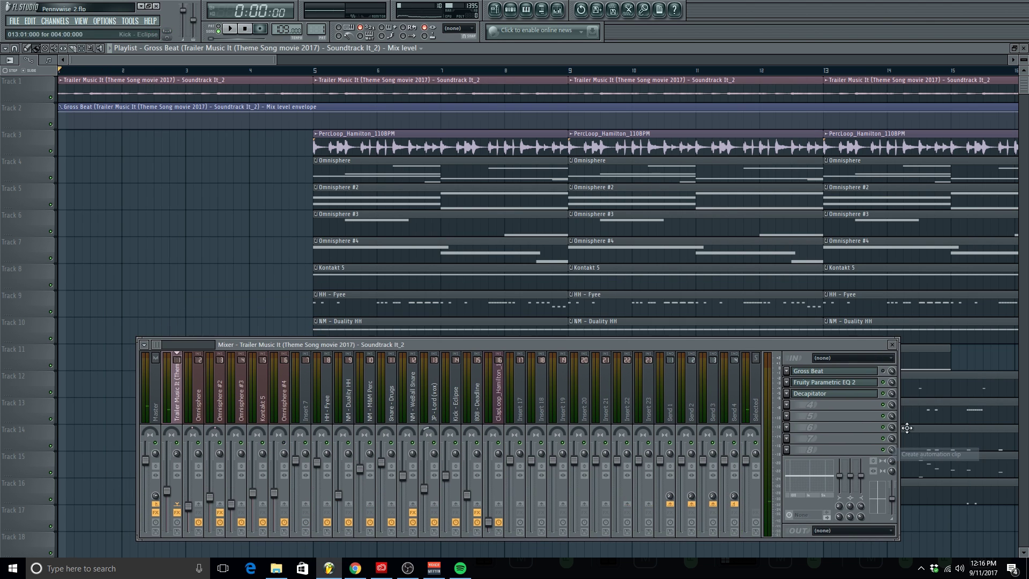
click(894, 344)
Shape the Gross Beat mix level envelope as a curved rise from zero at bar 1 to a point at bar 5
drag(62, 111, 61, 143)
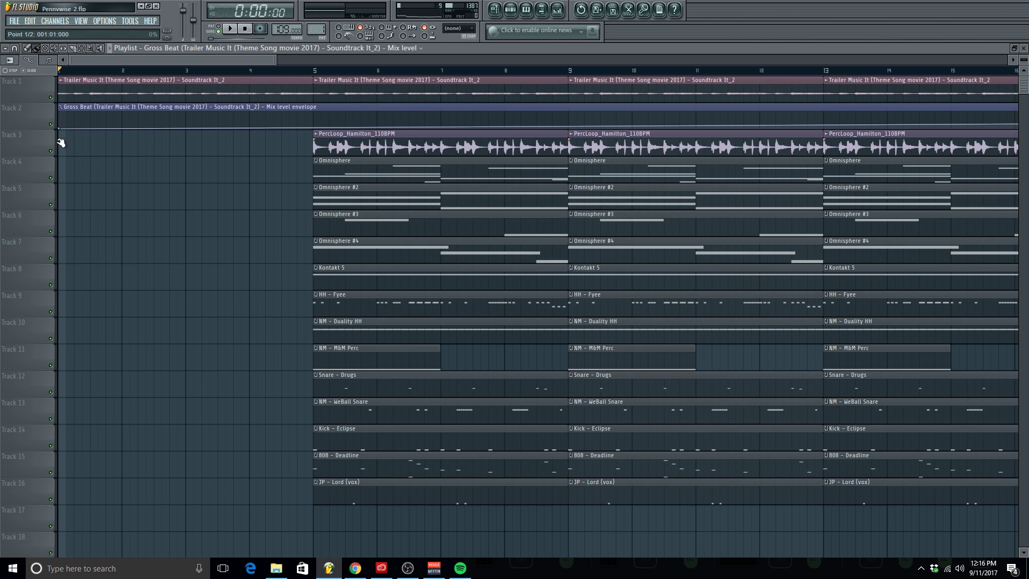
right_click(315, 127)
right_click(317, 121)
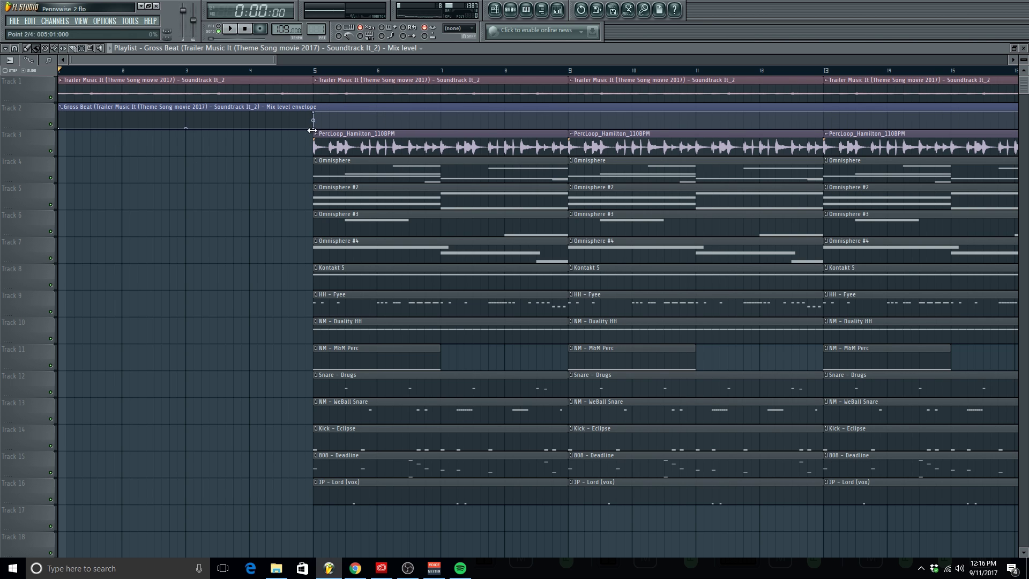
drag(190, 125, 191, 131)
ctrl+right_click(191, 218)
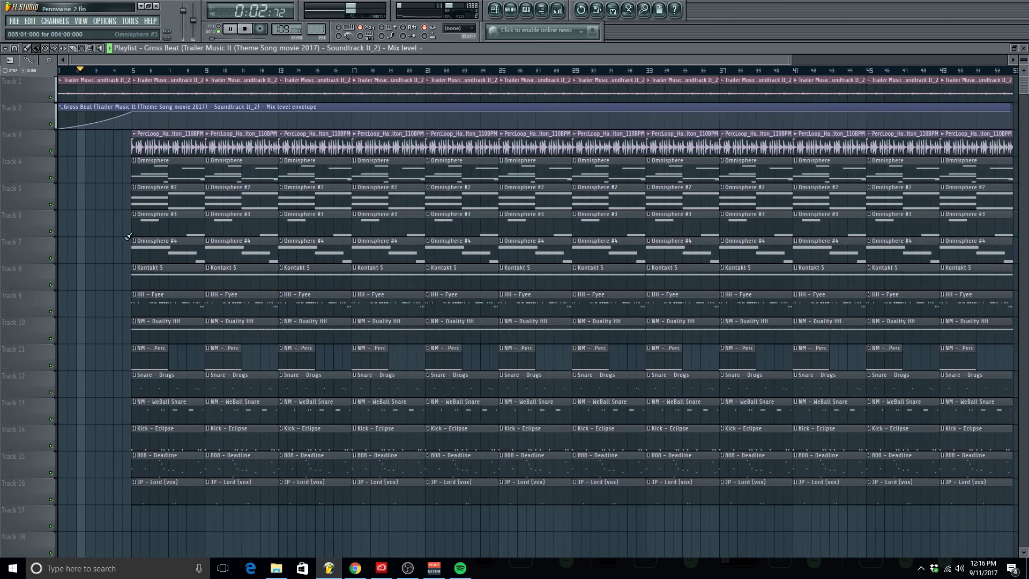
scroll(3, 375, up, 3)
scroll(4, 375, down, 3)
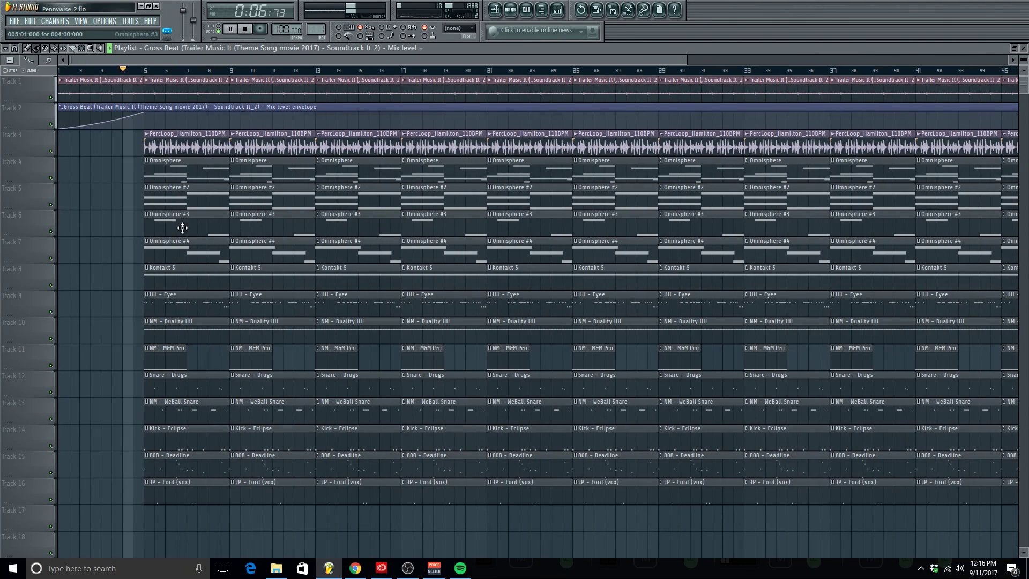
Delete the clips in bars 5 to 8 below the percussion loop except Omnisphere #4, and replay from the start
drag(170, 280, 168, 486)
key(space)
key(space)
scroll(119, 165, up, 3)
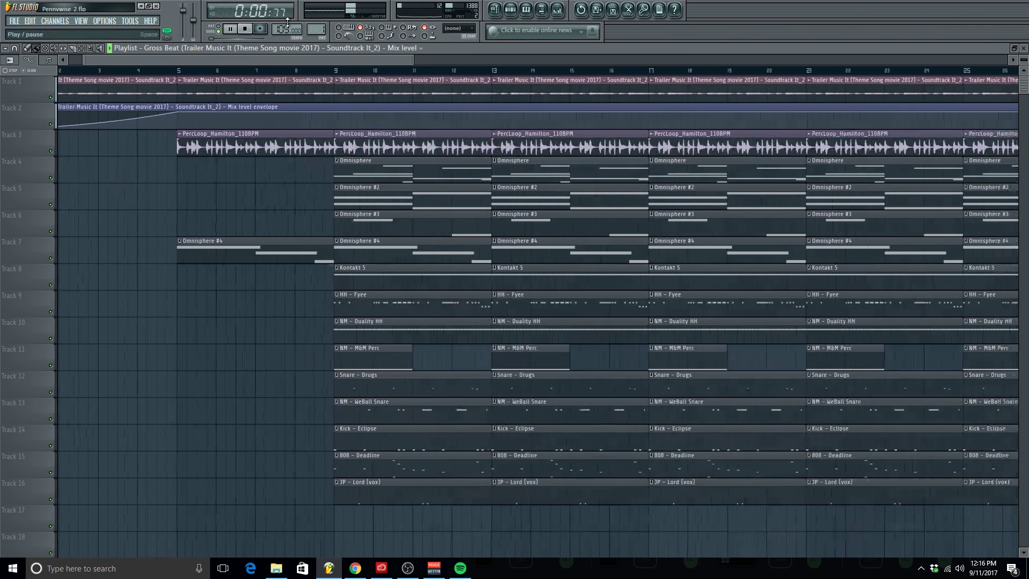
click(557, 12)
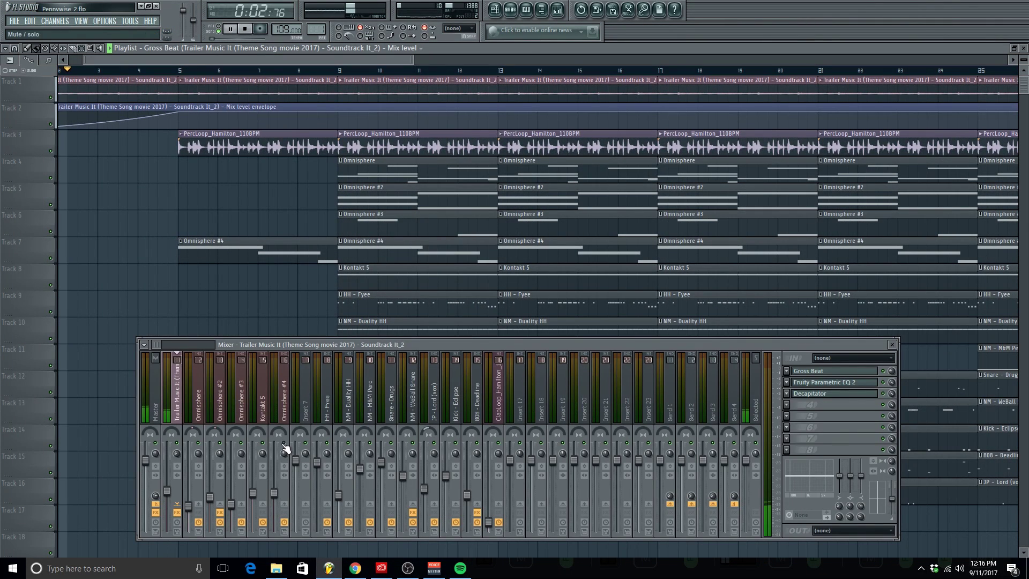
click(892, 344)
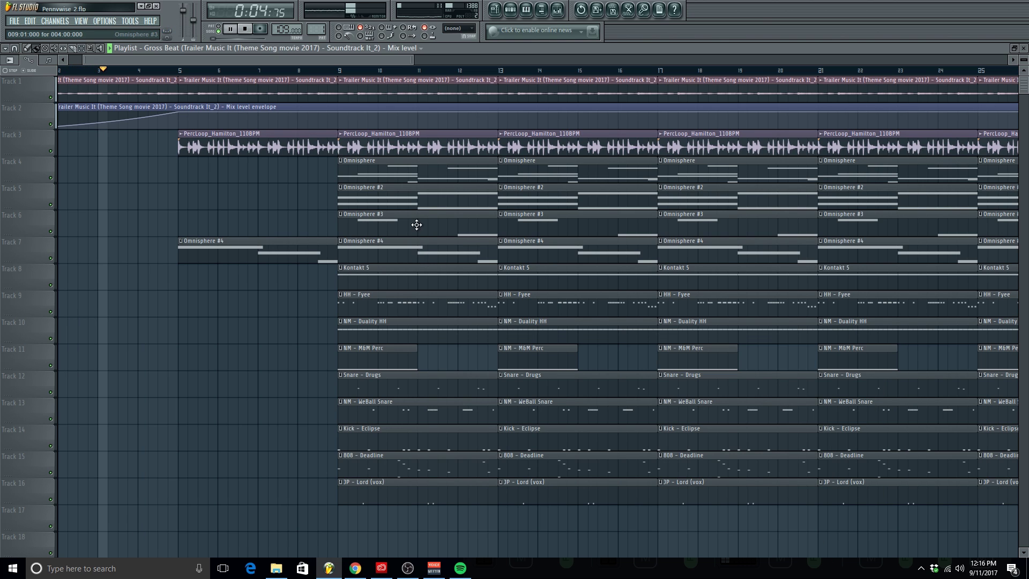
Place Kontakt 5, Omnisphere #2 and Omnisphere #3 clips at bar 5 while playing that section
drag(407, 273, 241, 282)
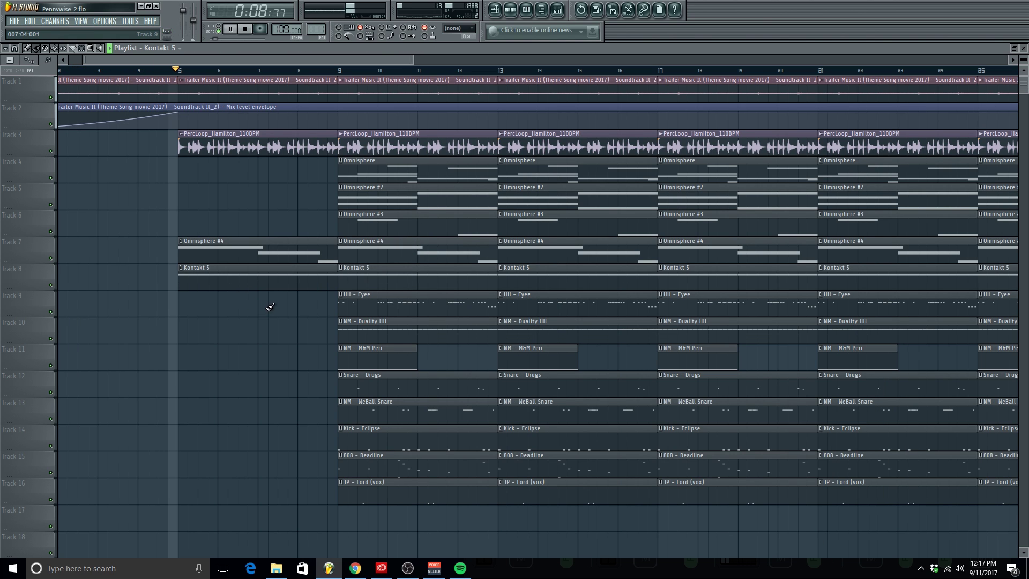
scroll(253, 310, down, 3)
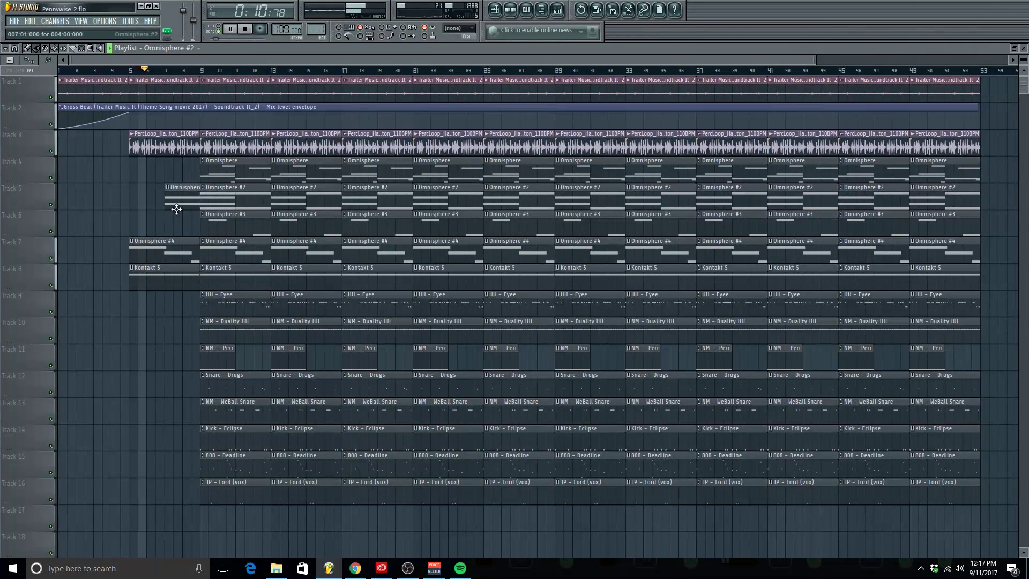
drag(176, 209, 139, 209)
click(131, 73)
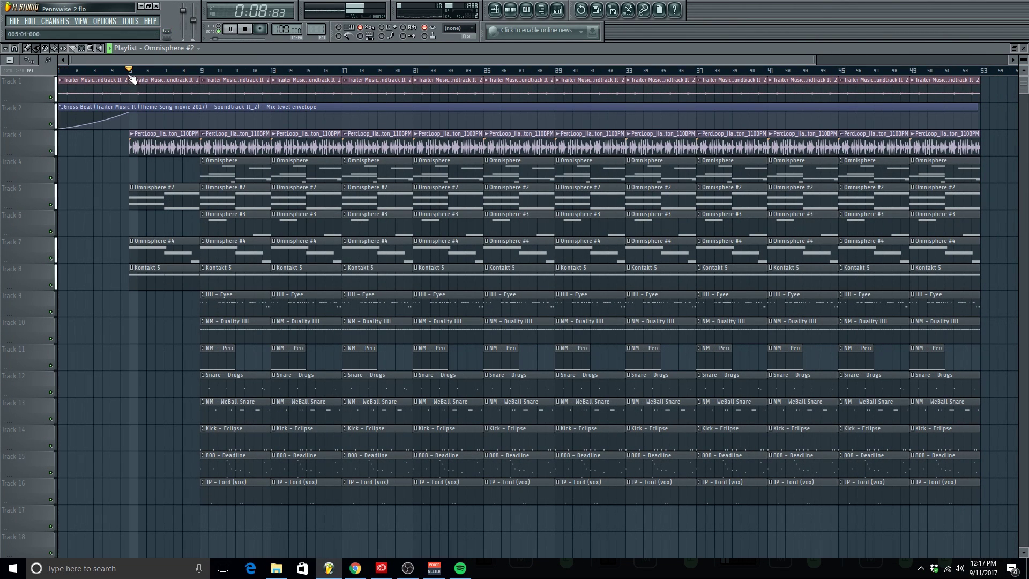
scroll(114, 189, up, 1)
scroll(114, 188, down, 2)
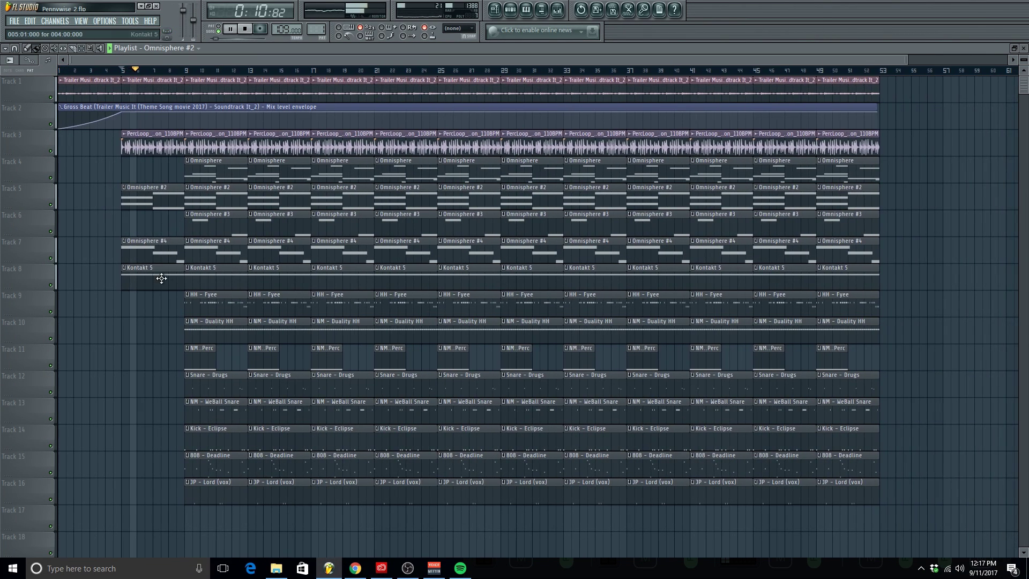
key(space)
key(space)
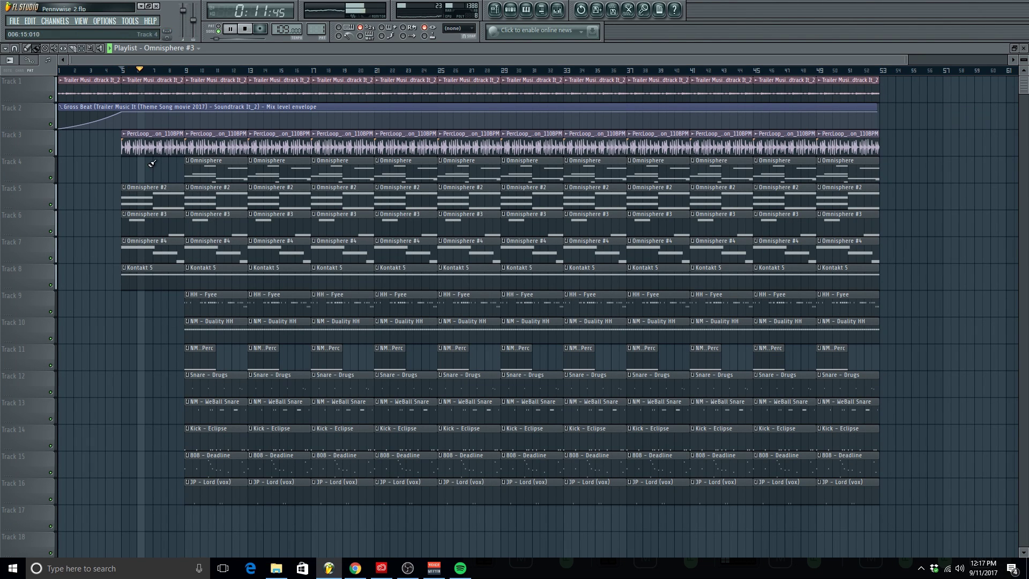
Delete the hi-hat, percussion, snare, kick, 808 and vox clips from bars 9 to 12 during playback
scroll(84, 300, up, 4)
scroll(83, 292, down, 2)
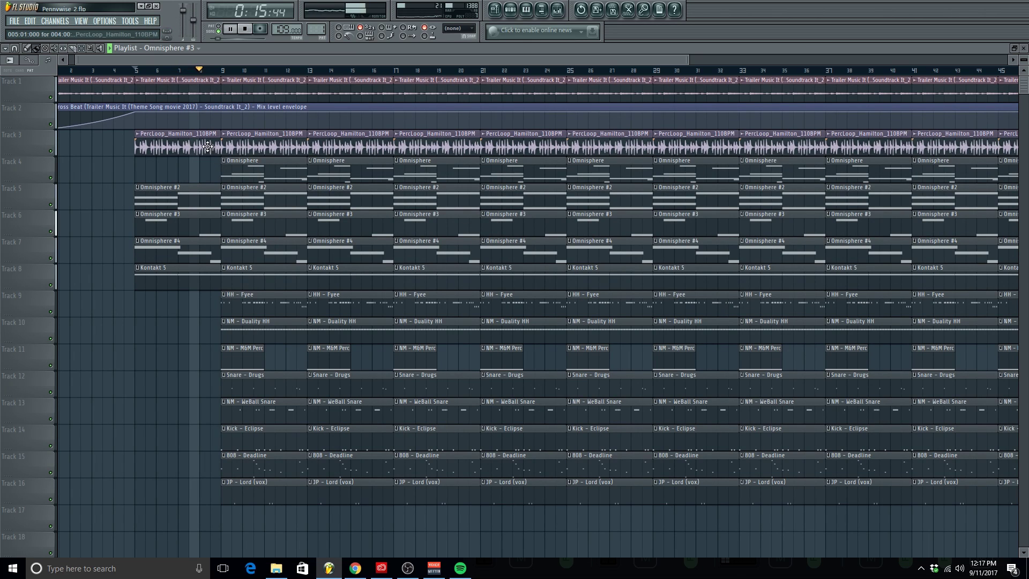
drag(245, 306, 245, 489)
key(space)
Place HH - Fyee, NM - Duality HH, NM - M&M Perc and Snare - Drugs clips at bar 9 and play from there
drag(336, 302, 253, 305)
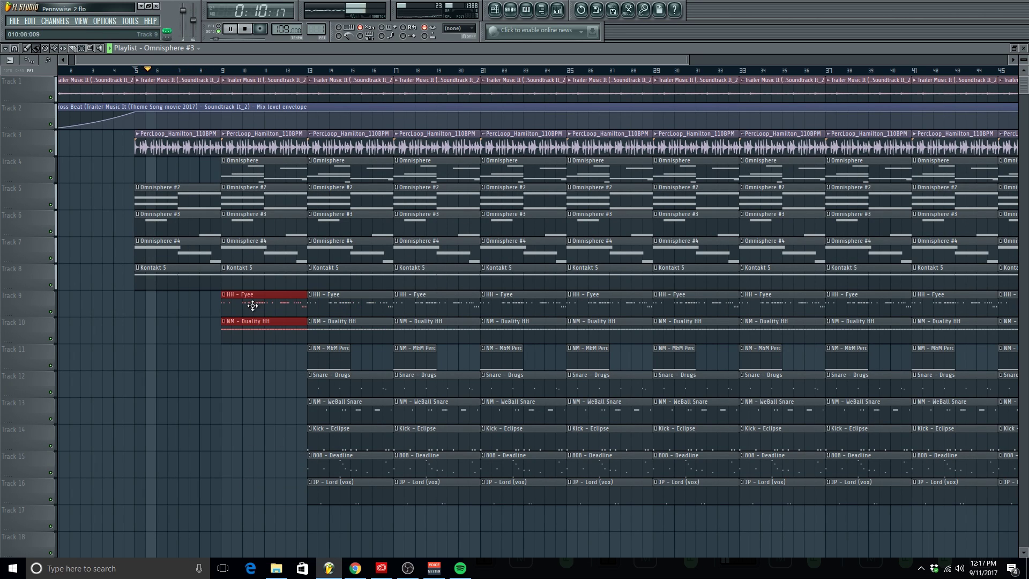
drag(331, 365, 232, 363)
key(space)
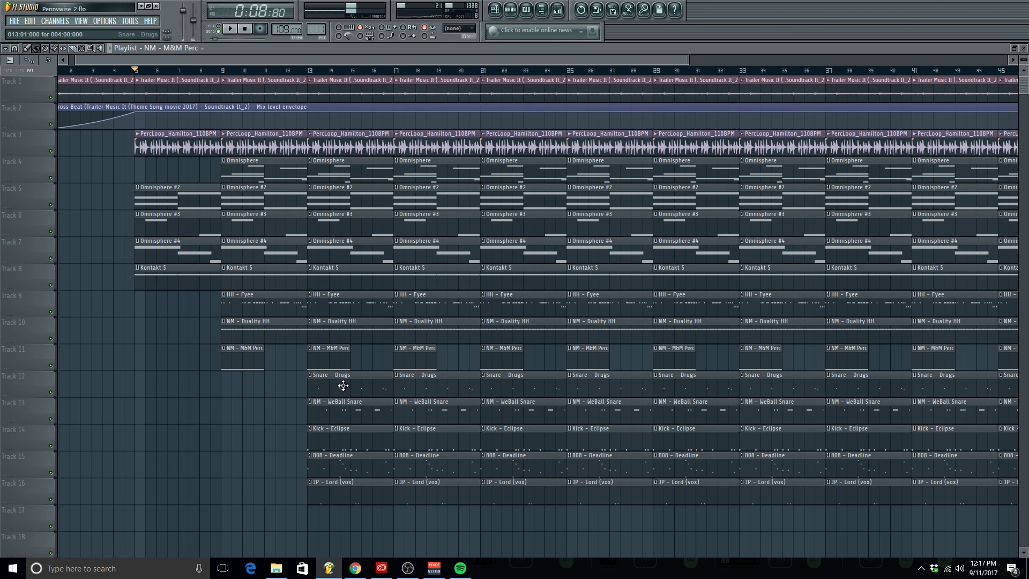
click(220, 71)
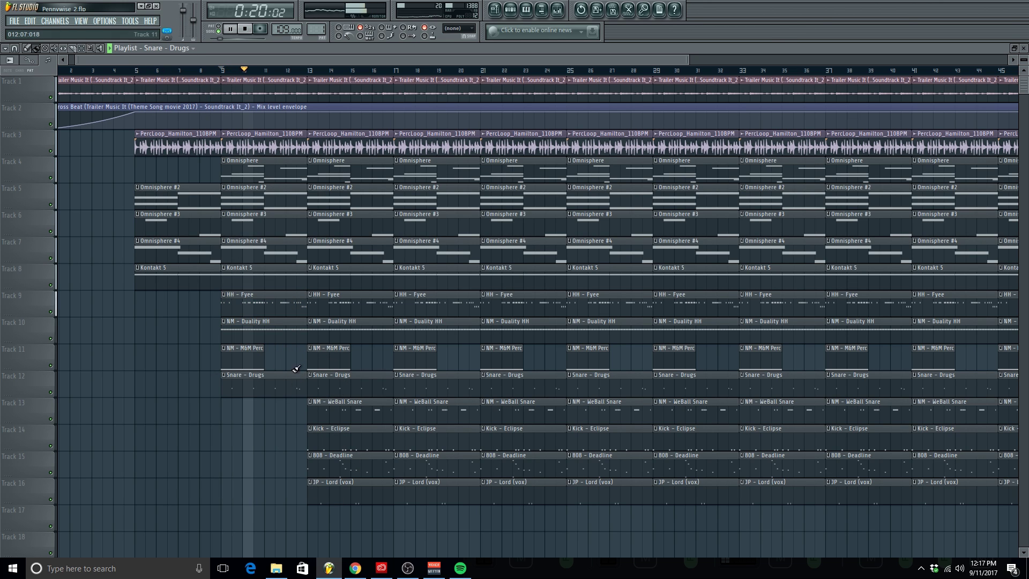
key(space)
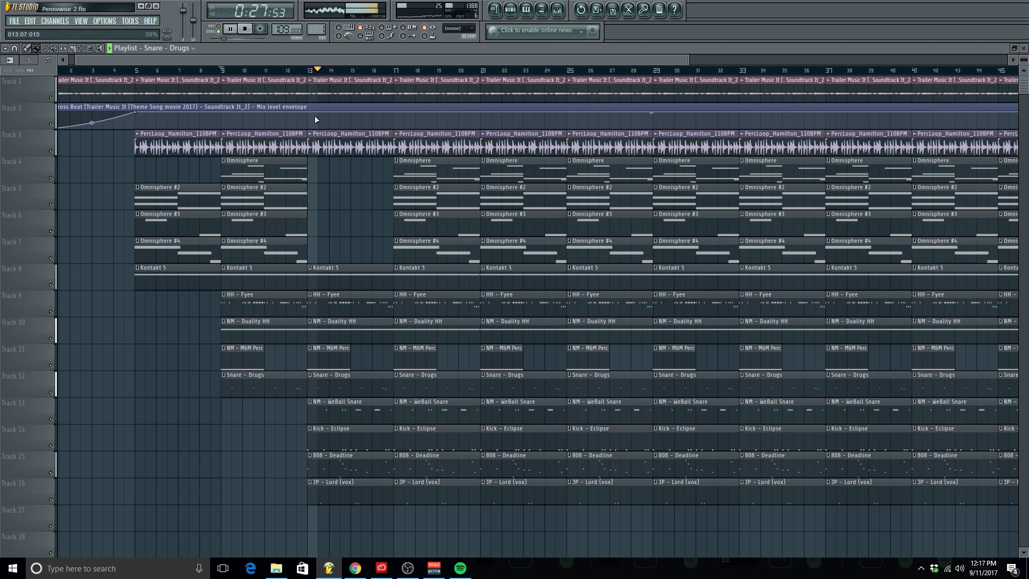
Try bars 13 to 16 without the HH - Fyee clip, restore it and delete the NM - Duality HH clip instead
click(297, 72)
right_click(344, 293)
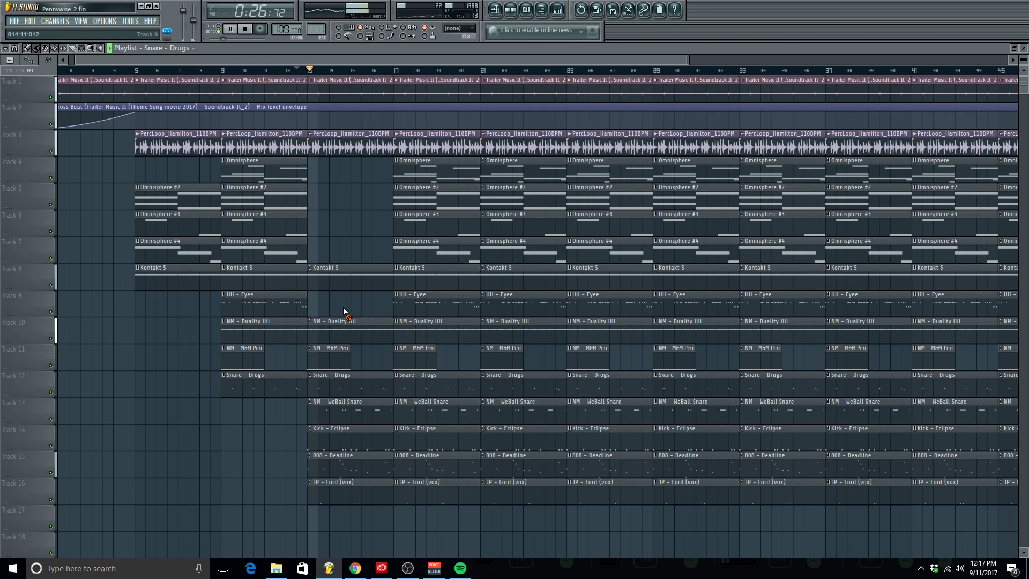
key(ctrl+z)
right_click(346, 323)
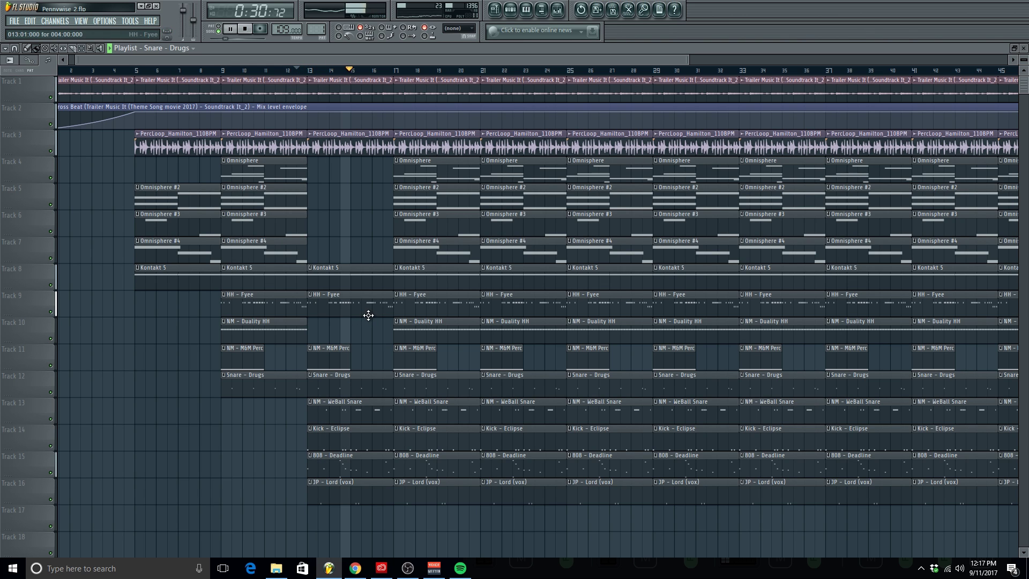
Delete the Omnisphere #4, #3 and #2 clips from bars 17 to 20 and replay the transition into bar 17
scroll(359, 230, down, 3)
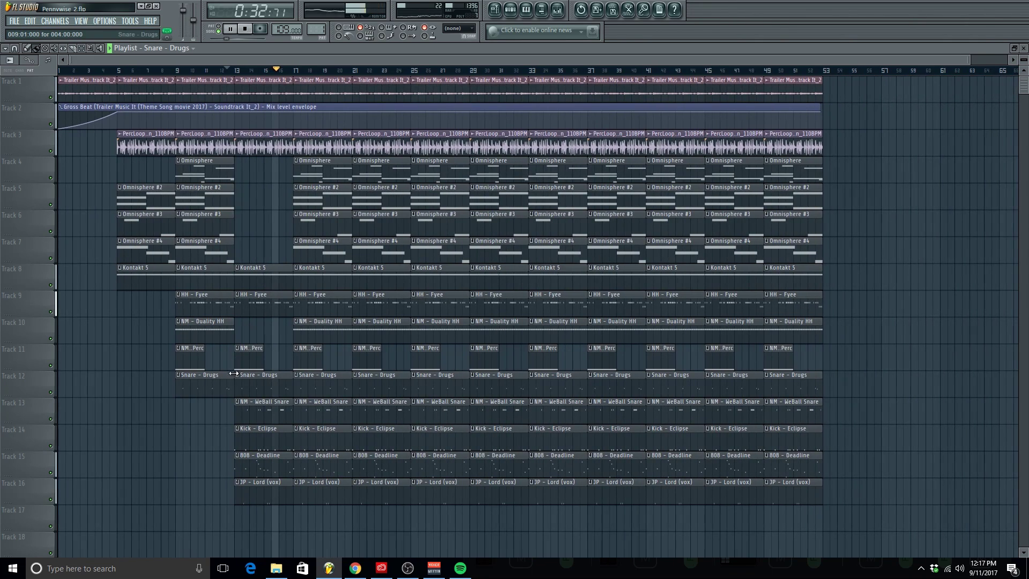
scroll(234, 374, up, 3)
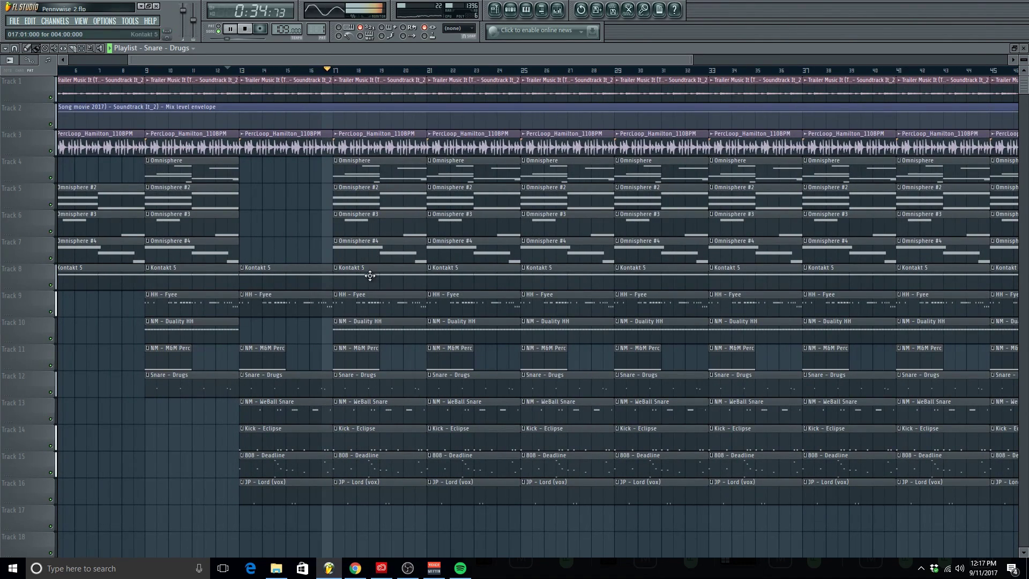
right_click(371, 245)
right_click(369, 227)
key(space)
key(space)
click(321, 70)
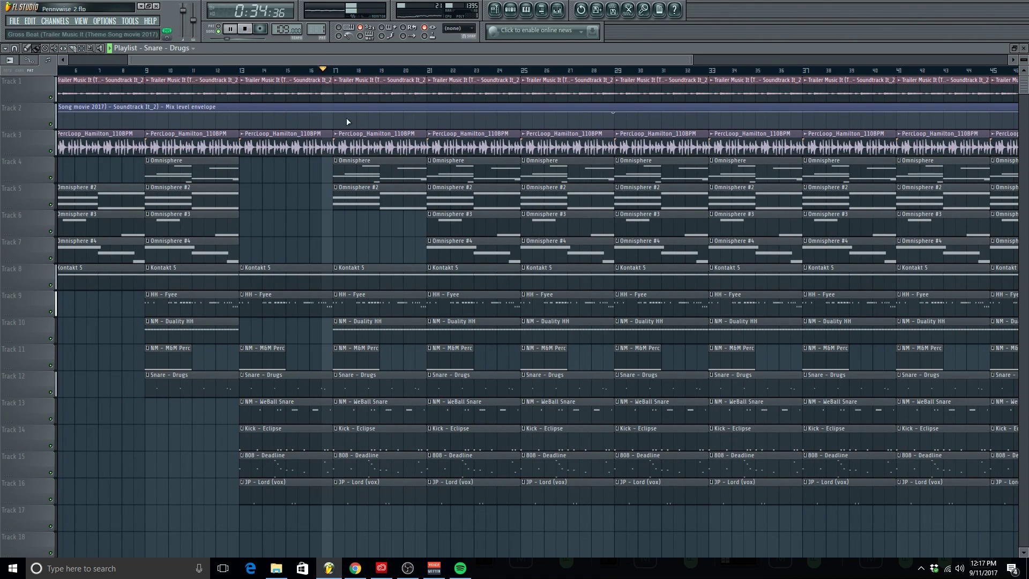
right_click(363, 197)
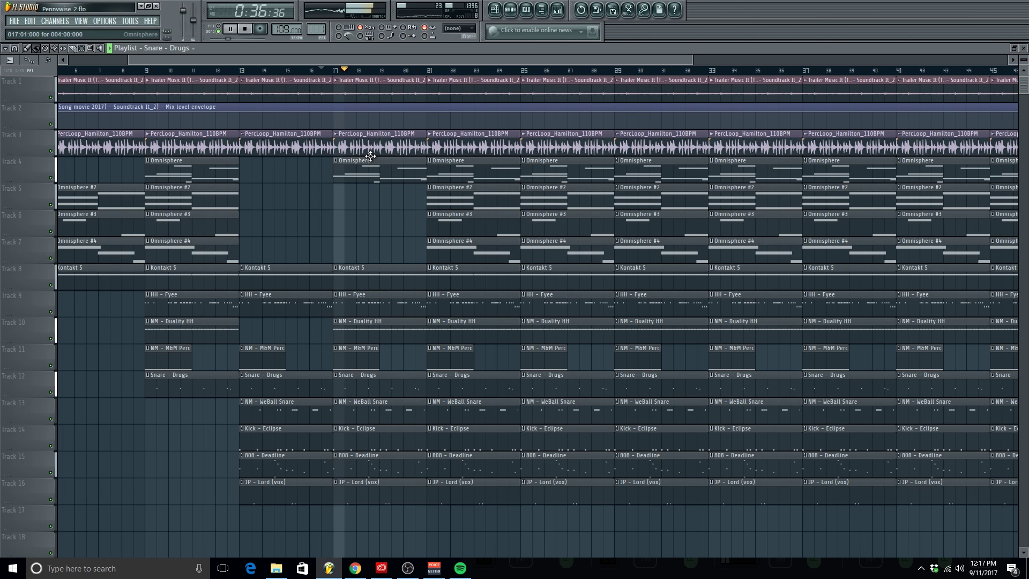
Delete the PercLoop_Hamilton_110BPM clips from bars 13 to 20 and replay from just before bar 13
right_click(377, 136)
right_click(268, 139)
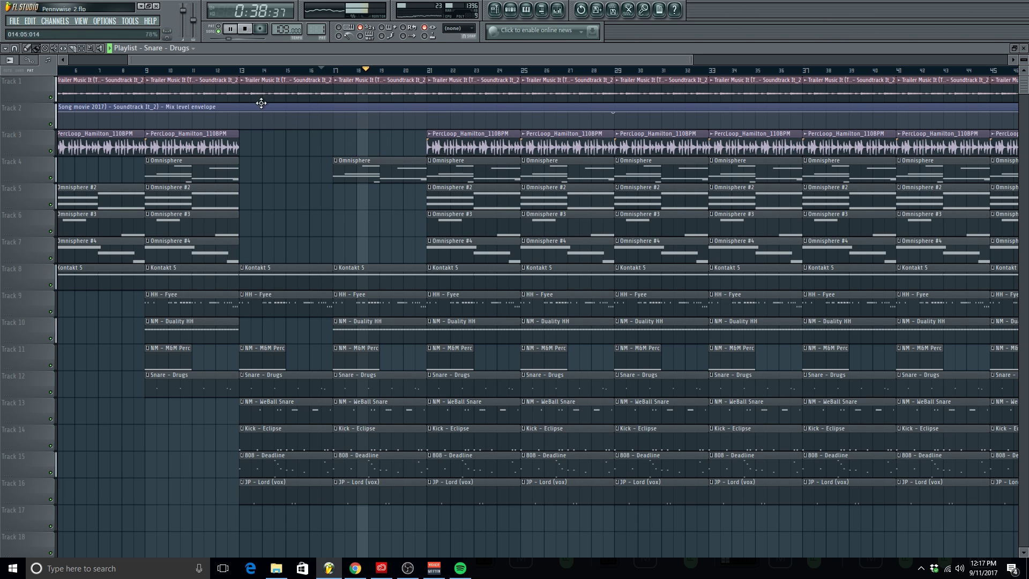
click(229, 70)
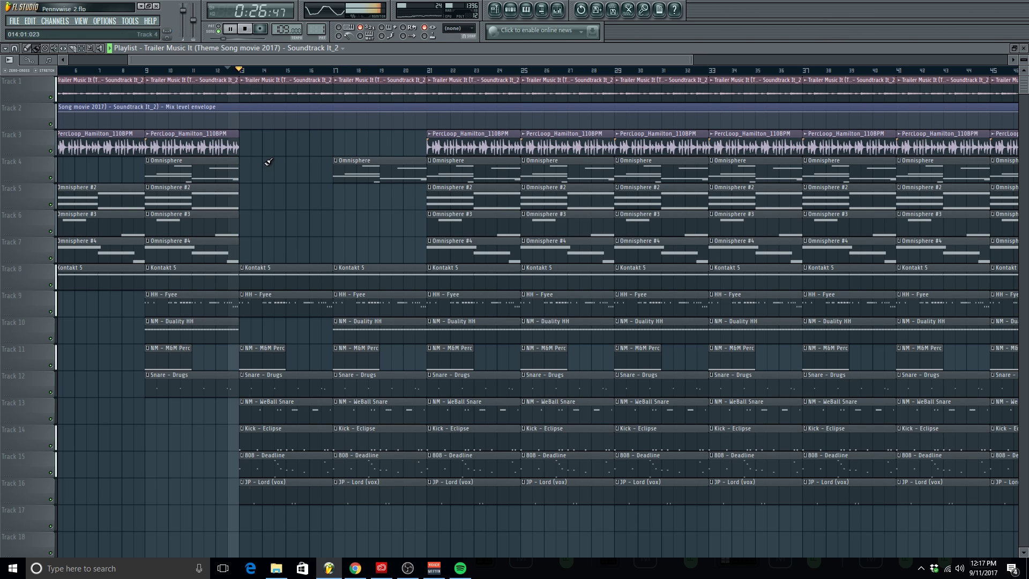
Play the arrangement from bar 12 through the transition into bar 13 and stop playback
click(220, 70)
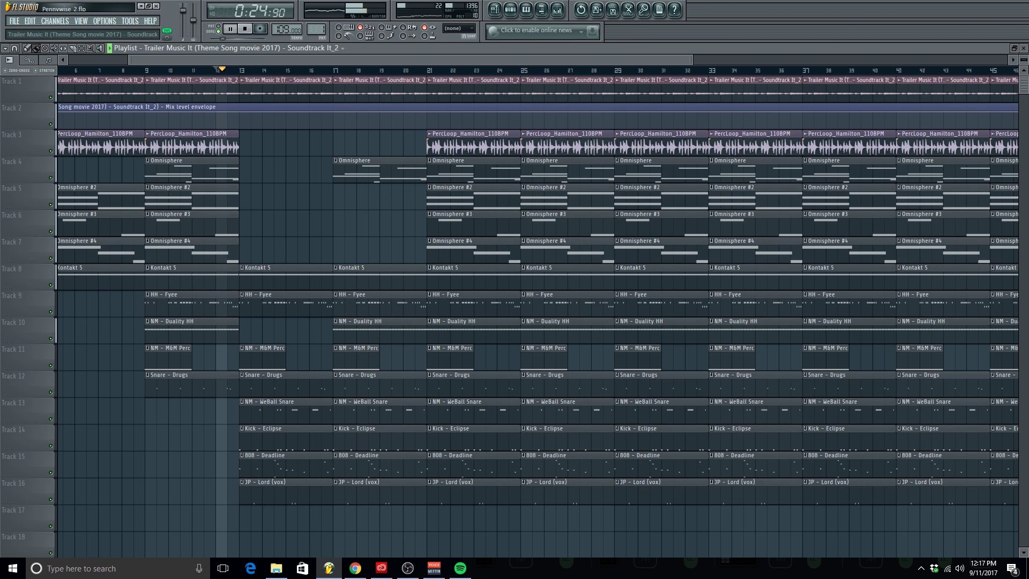
drag(1023, 60, 1023, 64)
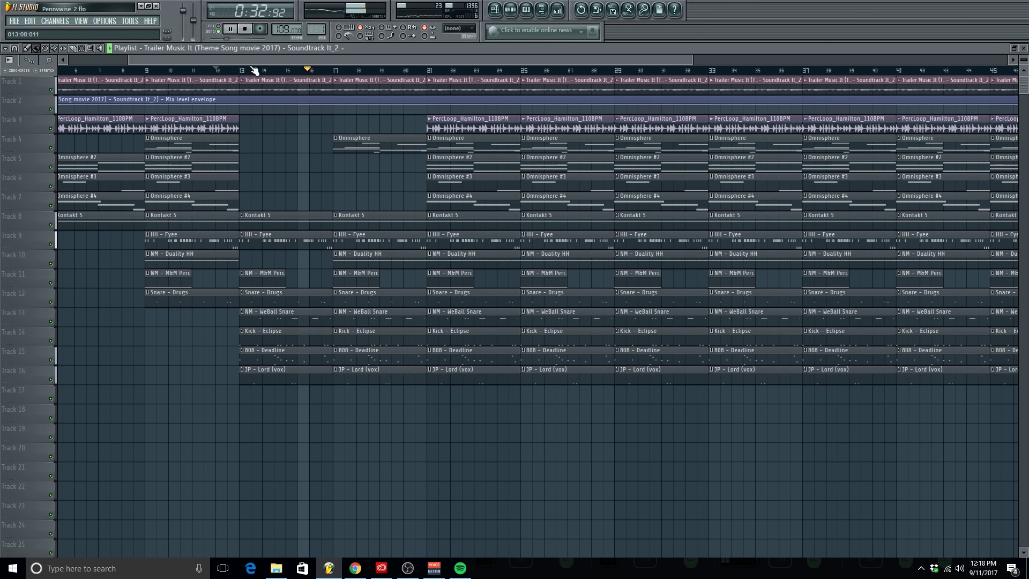
click(245, 29)
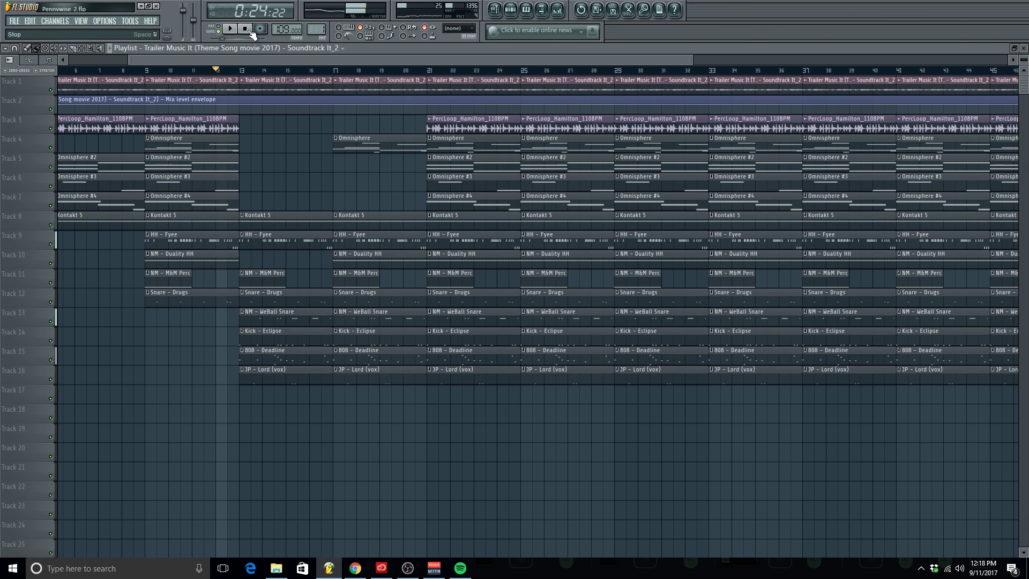
Make the 808 - Deadline clip at bar 17 unique and open its pattern in the piano roll
right_click(335, 349)
click(371, 425)
right_click(334, 352)
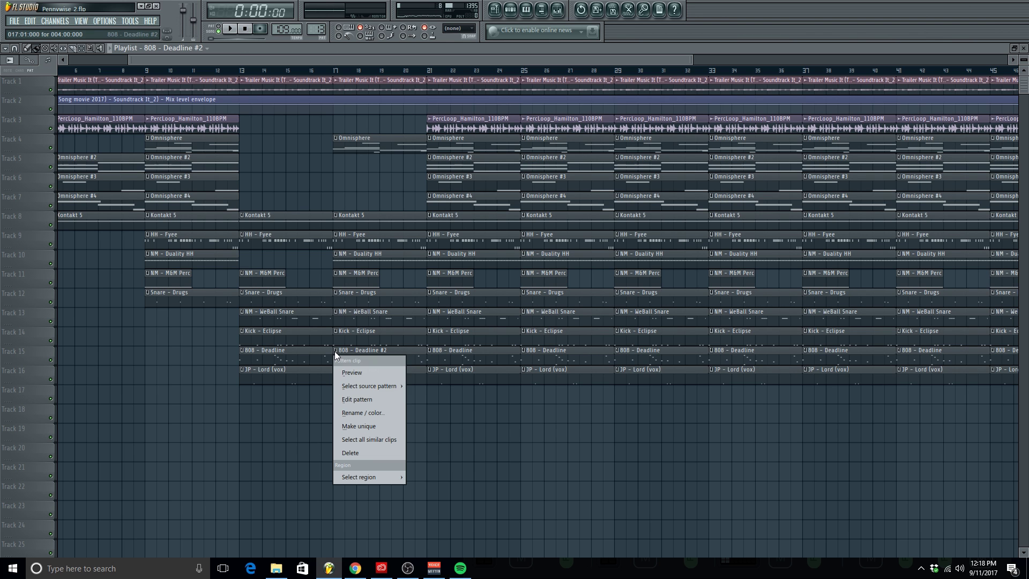
click(357, 401)
scroll(220, 188, down, 6)
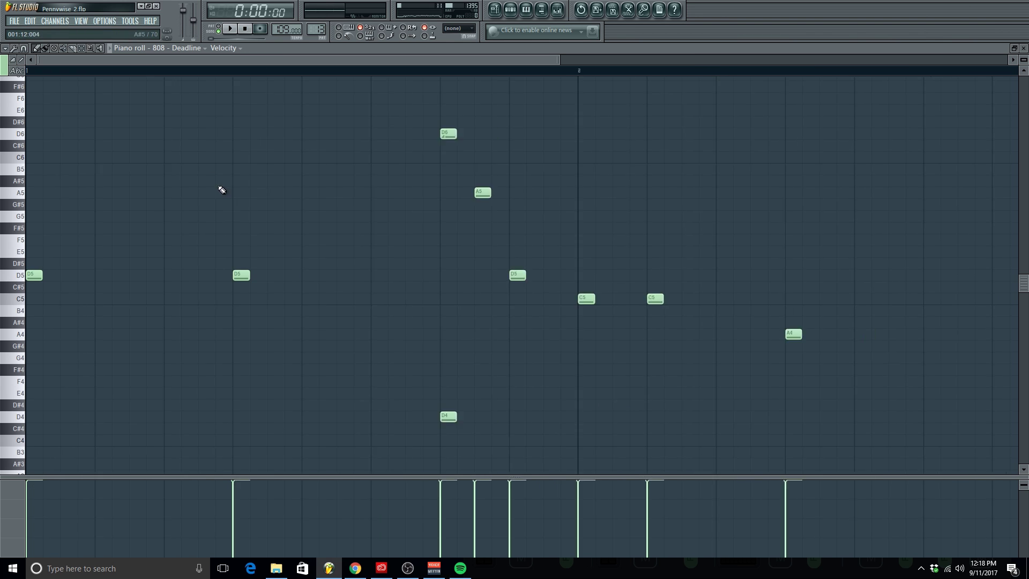
click(494, 9)
click(531, 10)
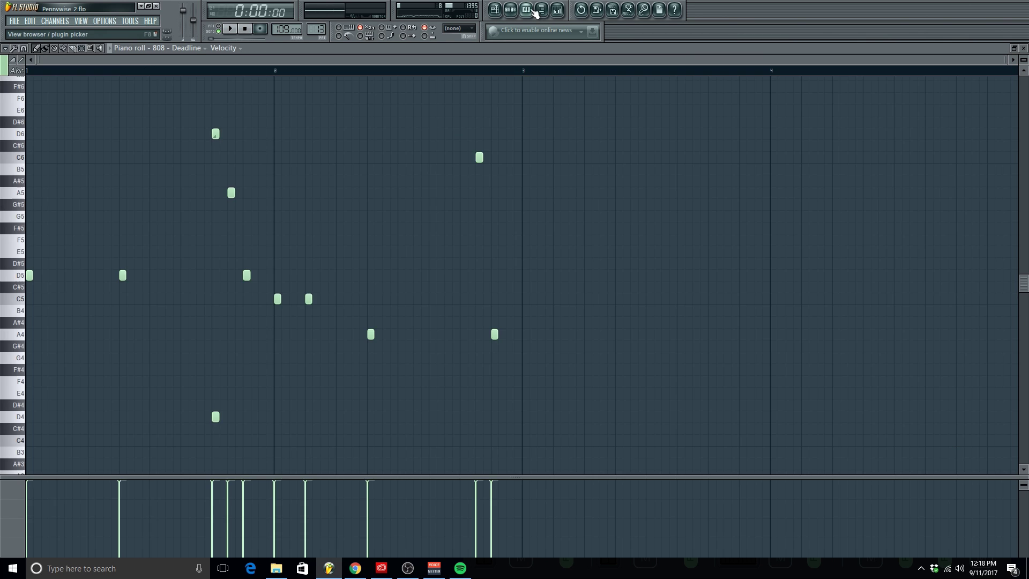
Delete the D6 and A5 notes in bar 1 of the 808 pattern and transpose the D4 note up to D5
key(space)
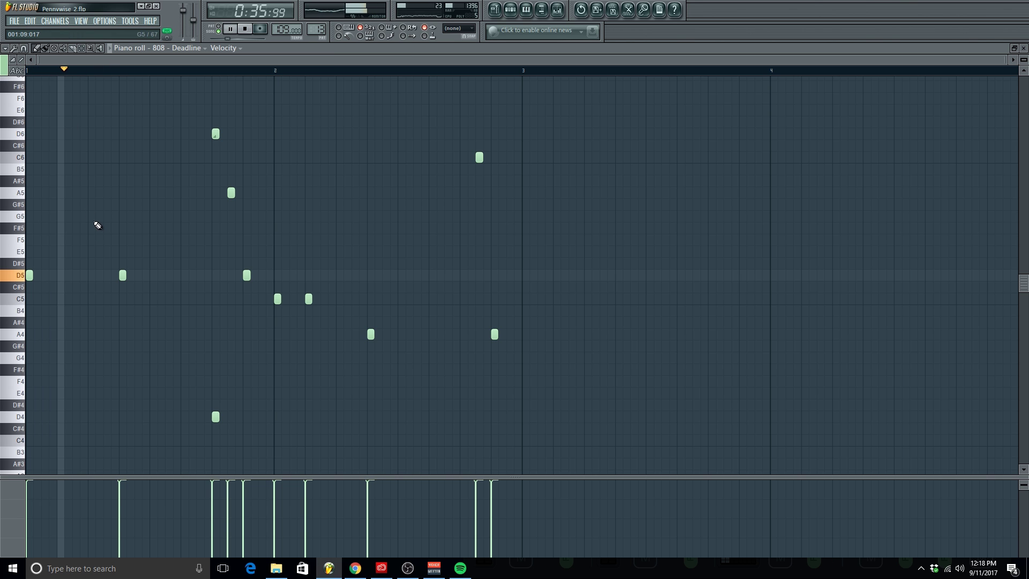
scroll(91, 227, up, 2)
drag(361, 162, 370, 131)
key(Delete)
drag(355, 468, 387, 359)
key(ctrl+Up)
key(ctrl+Up)
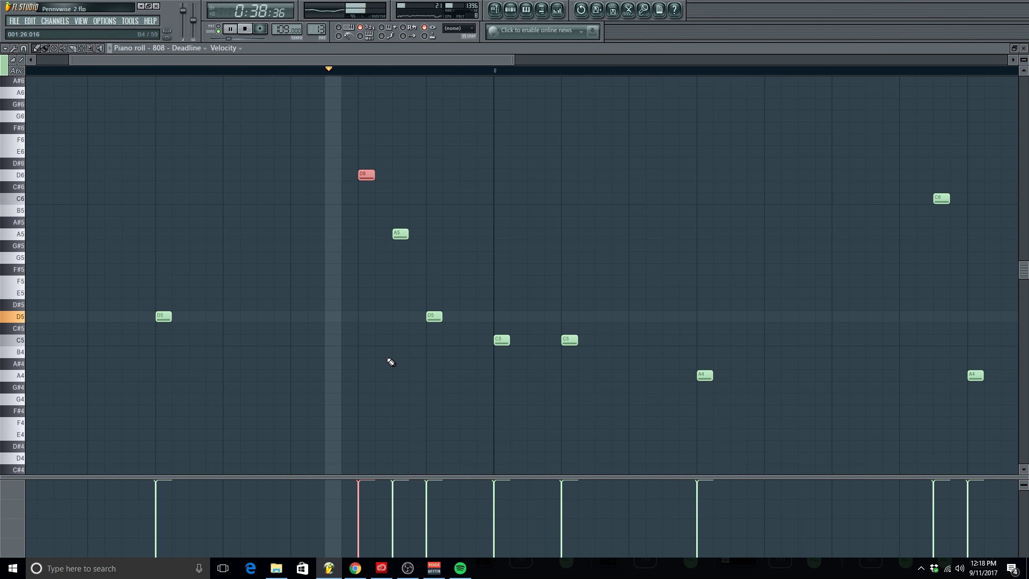
key(space)
key(space)
key(ctrl+Down)
key(space)
key(space)
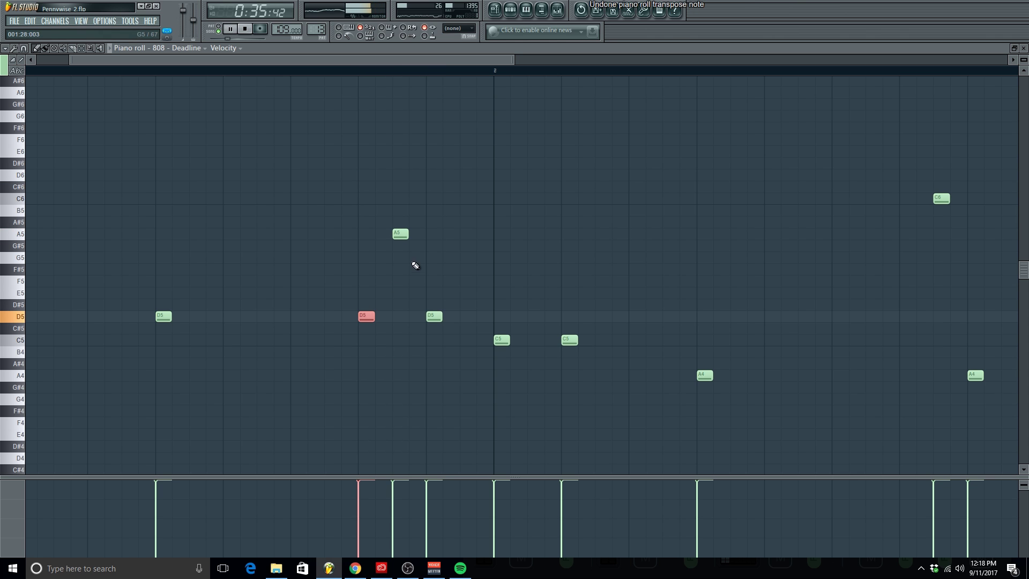
drag(411, 262, 405, 230)
key(Delete)
scroll(406, 230, down, 2)
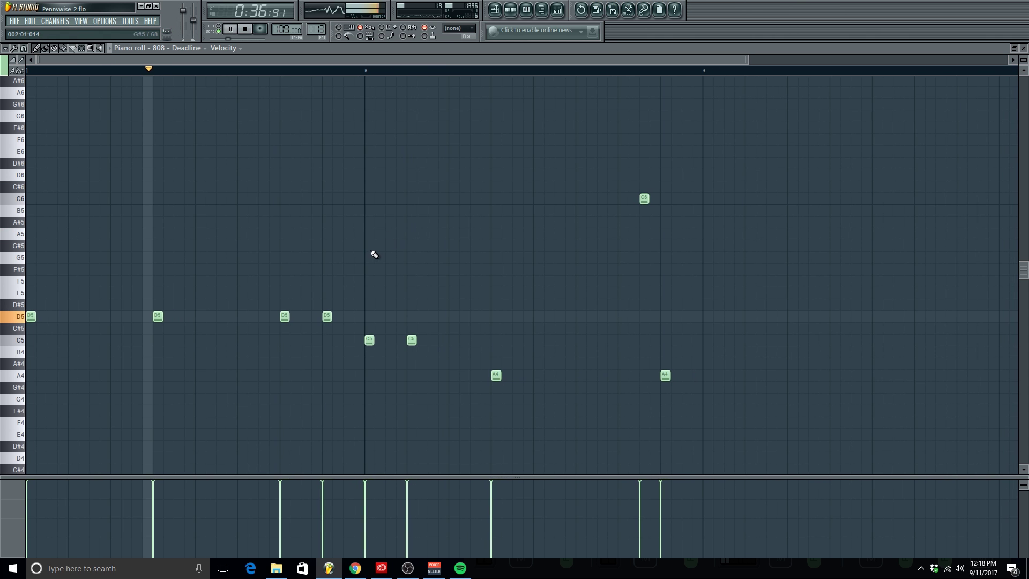
Shift the third D5 note closer to the last D5 of bar 1 and add an A5 note in the second half of bar 2
right_click(284, 313)
click(304, 319)
right_click(303, 316)
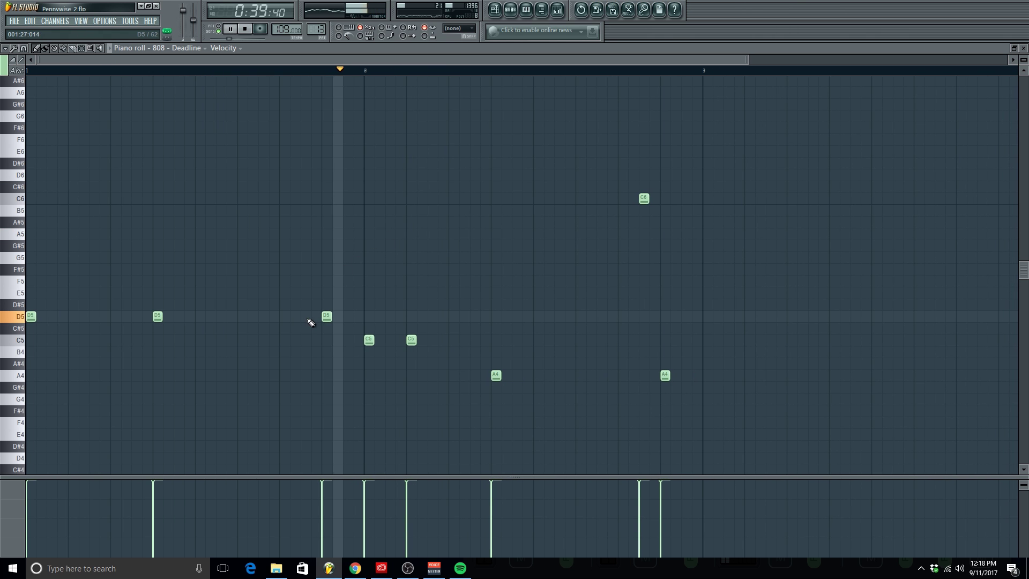
click(326, 316)
click(302, 316)
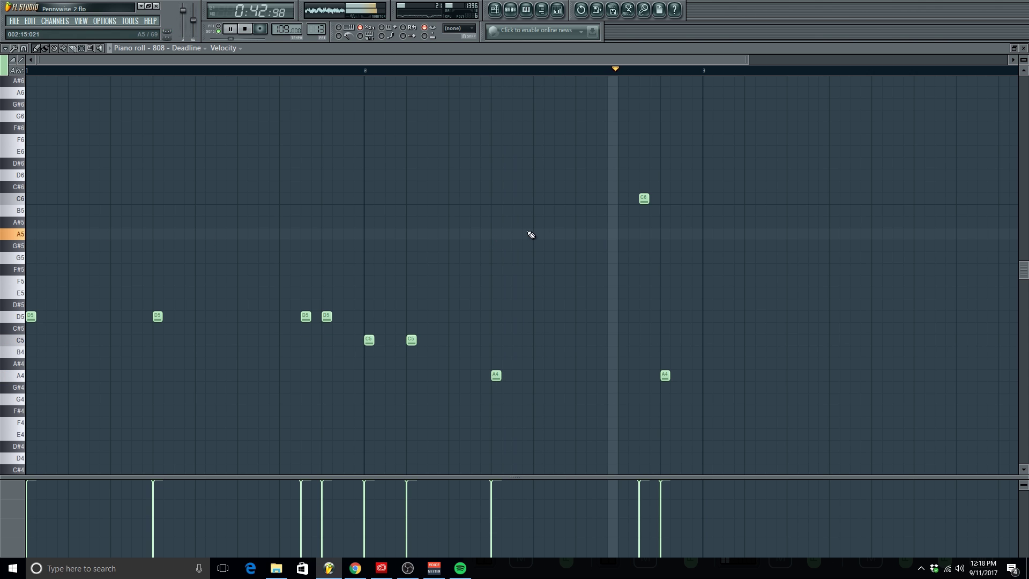
click(579, 234)
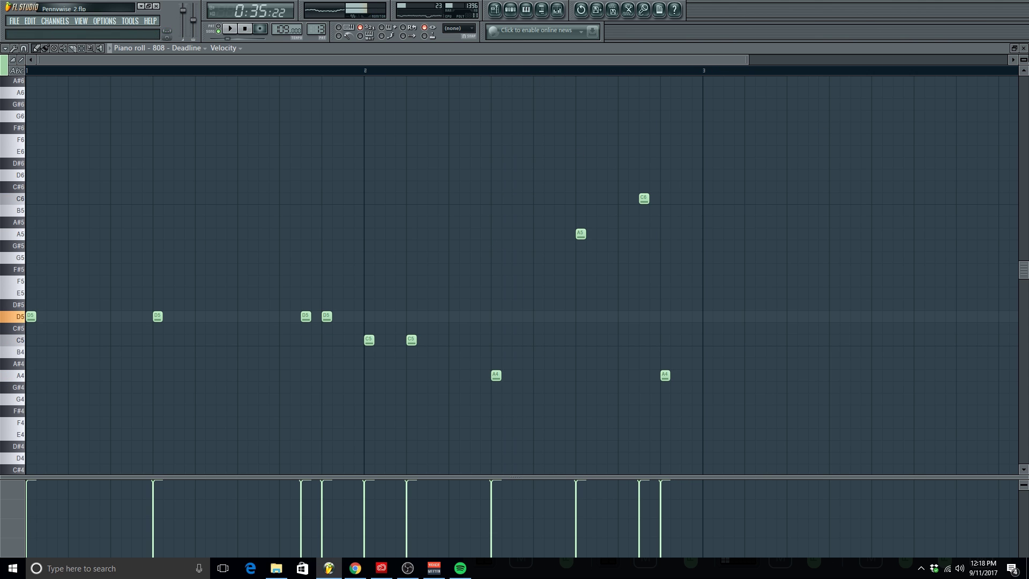
Delete the Omnisphere #4 and #3 clips at bar 21 and the PercLoop_Hamilton_110BPM clips at bars 21 and 25 in the playlist
key(F5)
scroll(452, 285, down, 1)
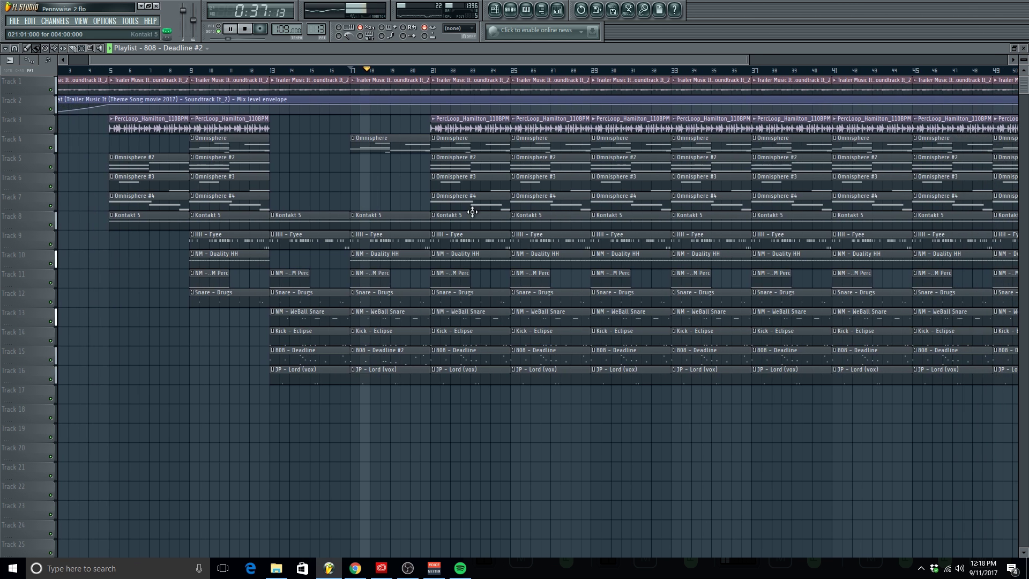
right_click(478, 200)
right_click(480, 187)
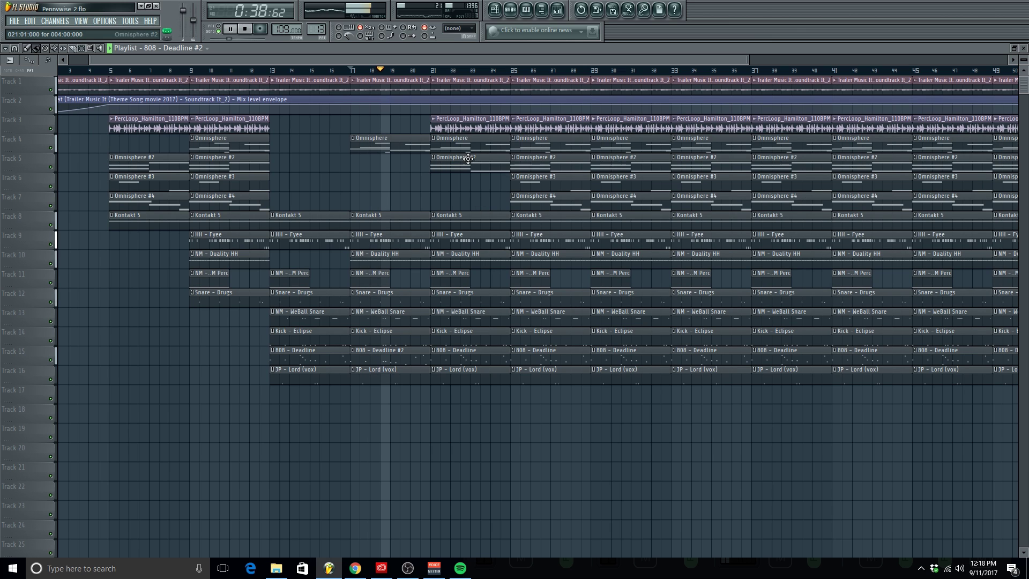
right_click(466, 127)
right_click(515, 126)
key(space)
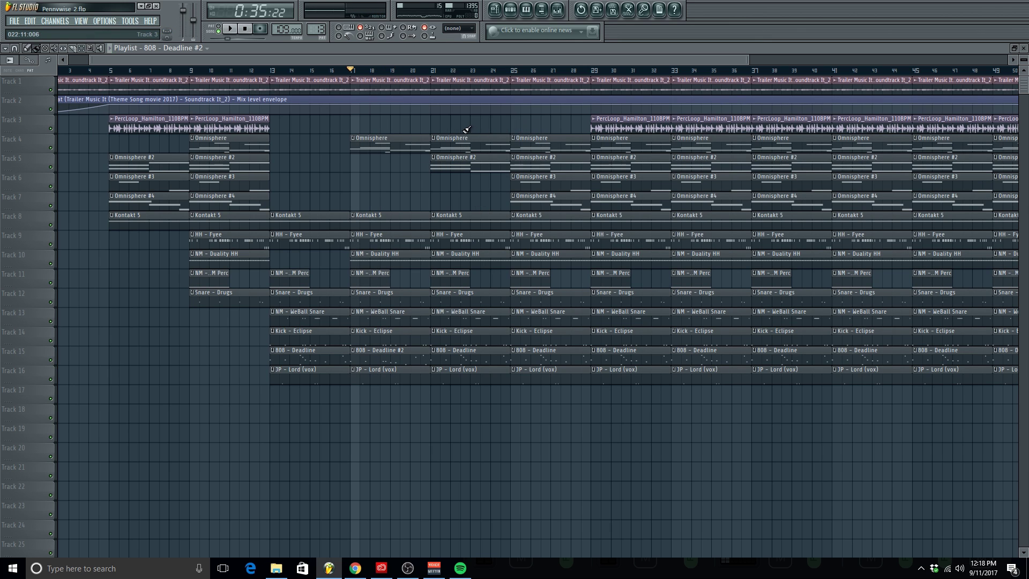
Try bar 21 without the 808 and without the kick clip, restore both, and trim the kick clip to start at bar 23
key(space)
click(423, 71)
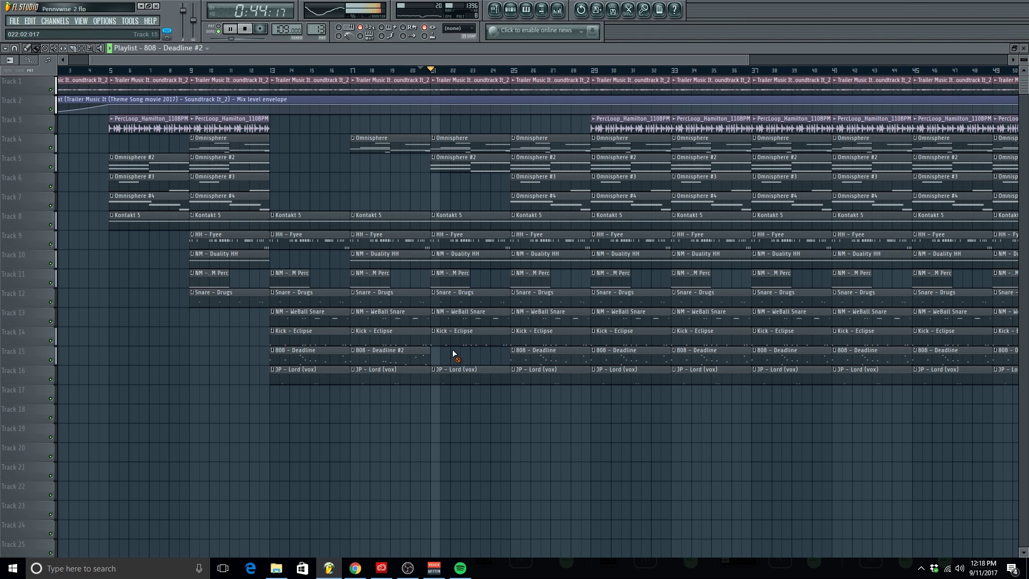
right_click(464, 337)
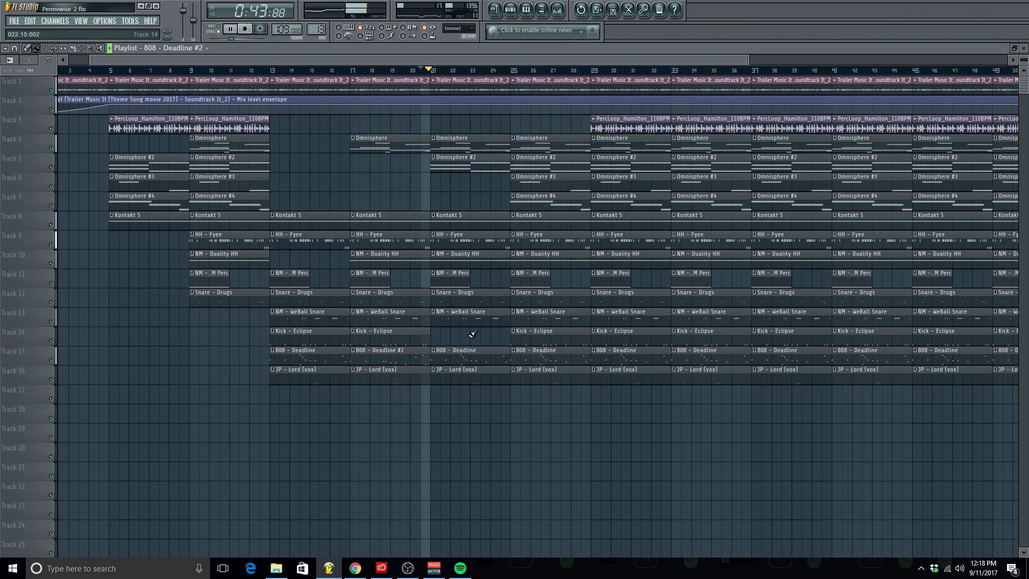
click(435, 338)
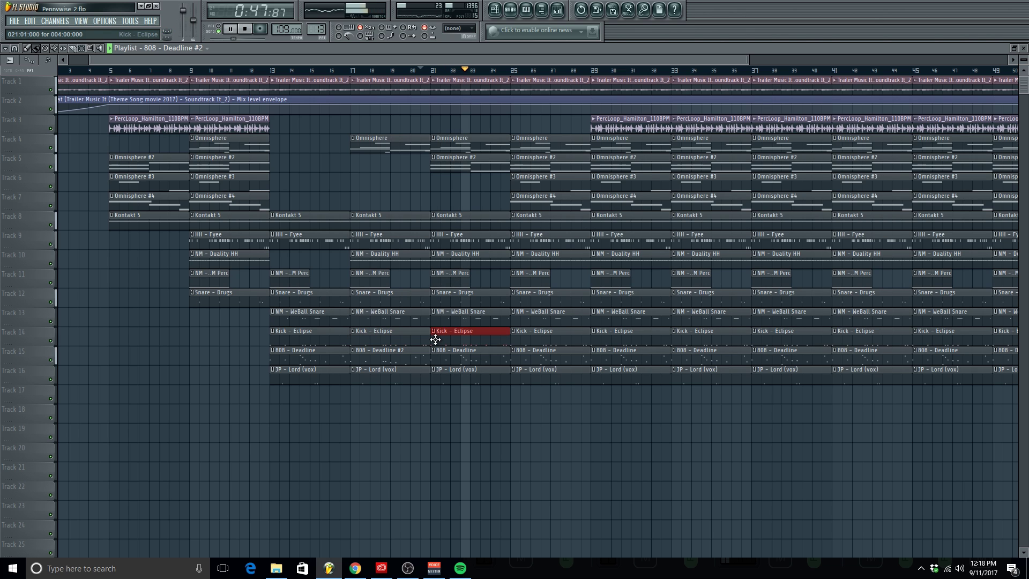
drag(440, 340, 470, 331)
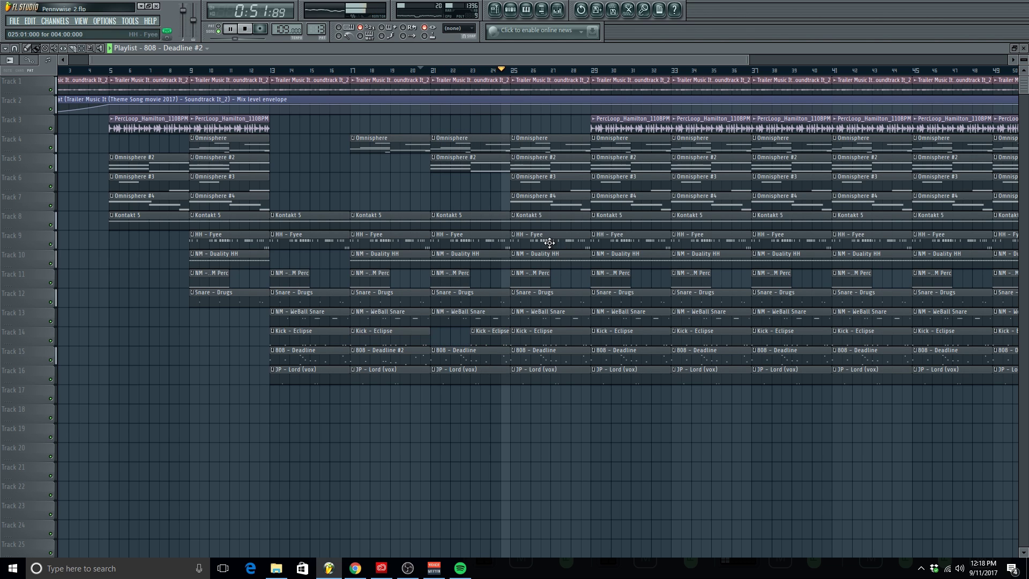
Delete the Omnisphere #4, HH - Fyre, NM - Duality HH and NM - WeBall Snare clips from bars 25 to 28 while replaying the section
right_click(543, 200)
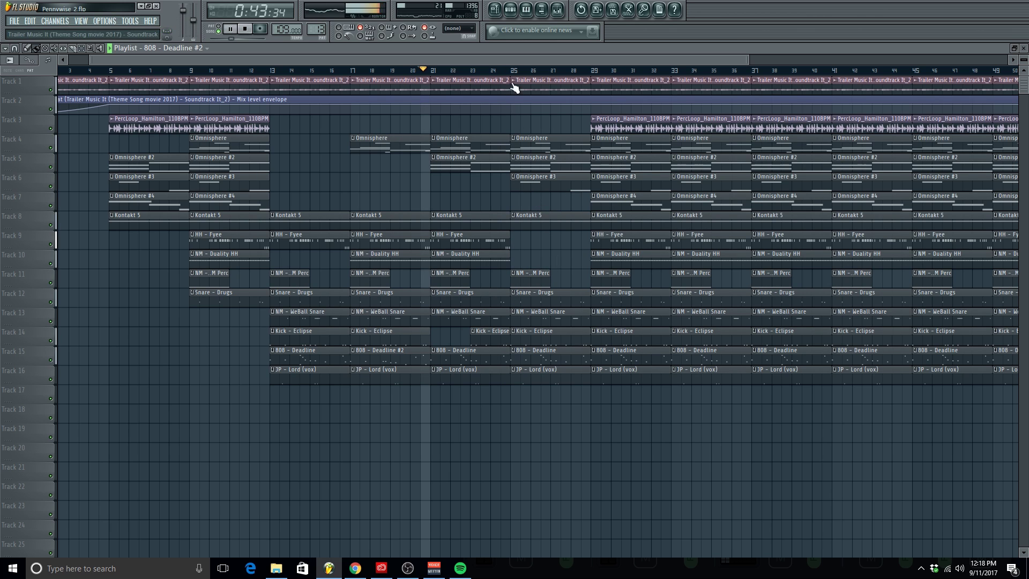
click(496, 71)
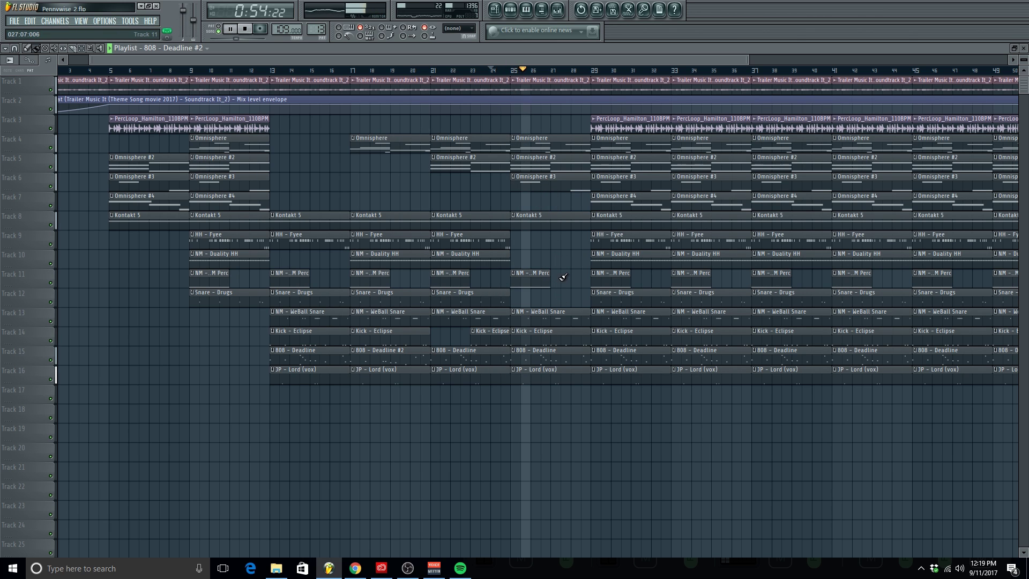
key(ctrl+z)
right_click(555, 318)
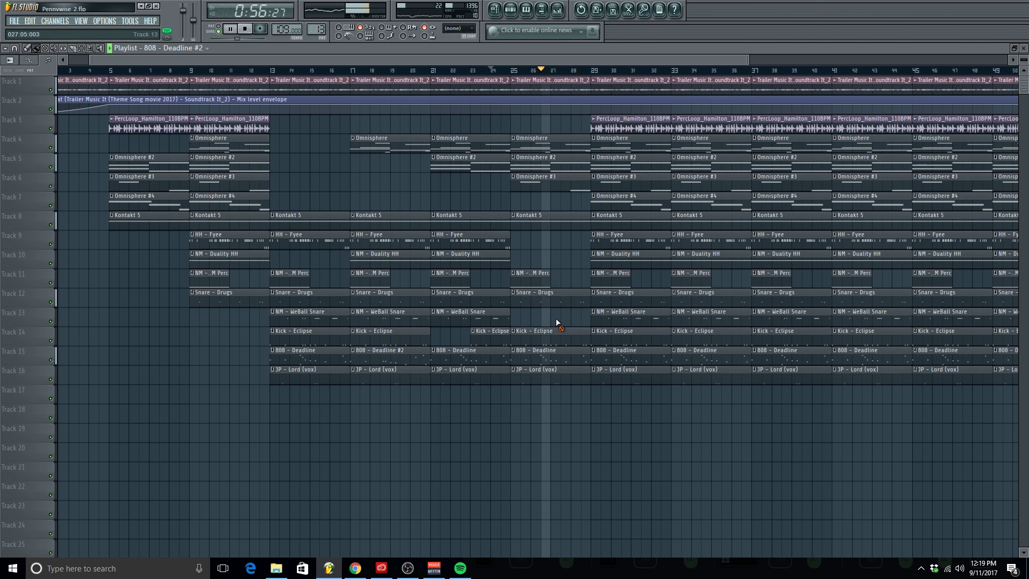
Delete all clips on tracks 3 to 16 from bar 29 onward
scroll(571, 246, down, 2)
drag(454, 381, 772, 128)
key(Delete)
Duplicate the clips on tracks 3 to 16 from bars 5 to 28 into bars 29 to 52 and play the transition into bar 29
drag(529, 421, 113, 128)
key(ctrl+v)
key(space)
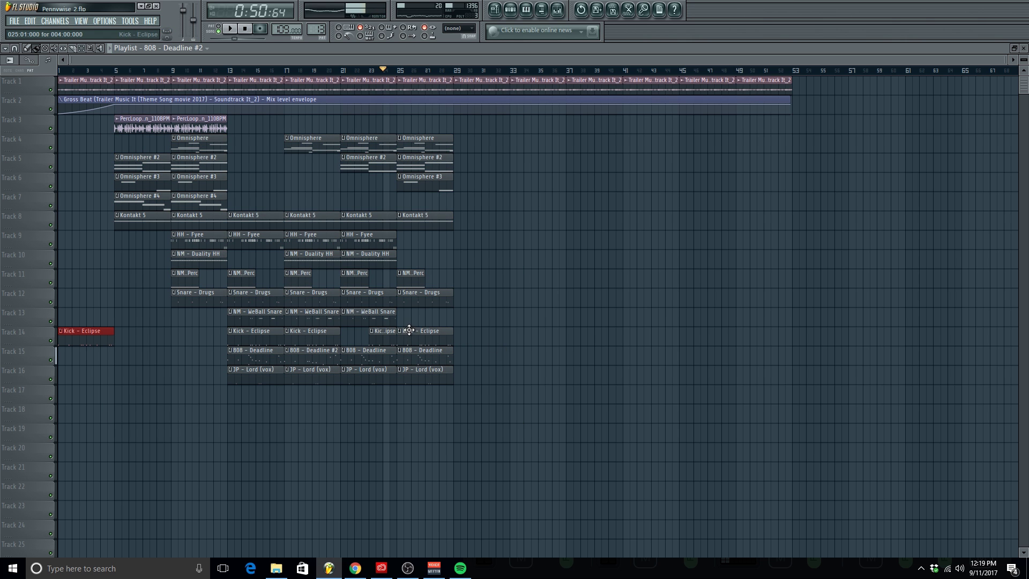
key(ctrl+z)
key(ctrl+b)
key(space)
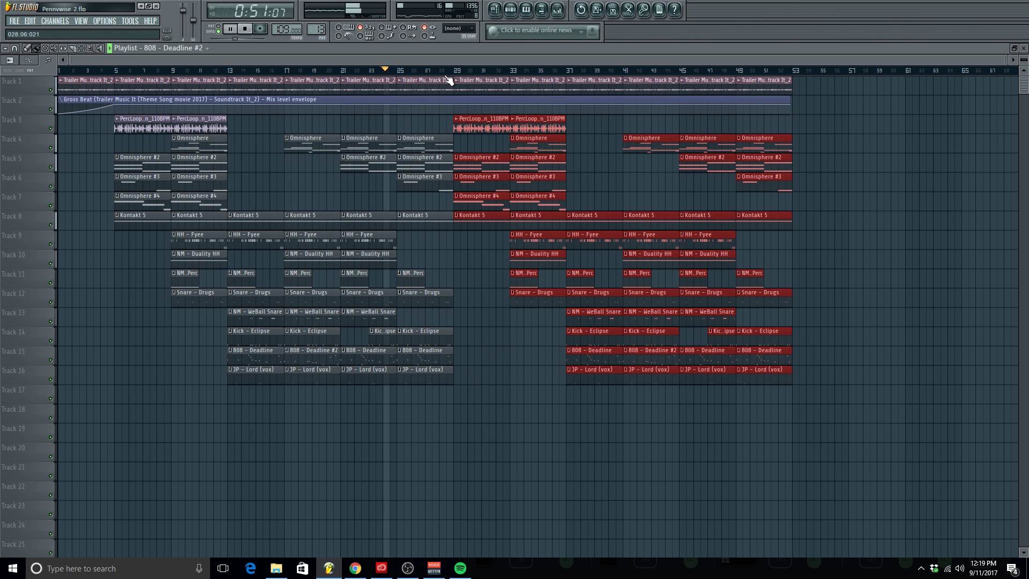
click(447, 71)
click(484, 288)
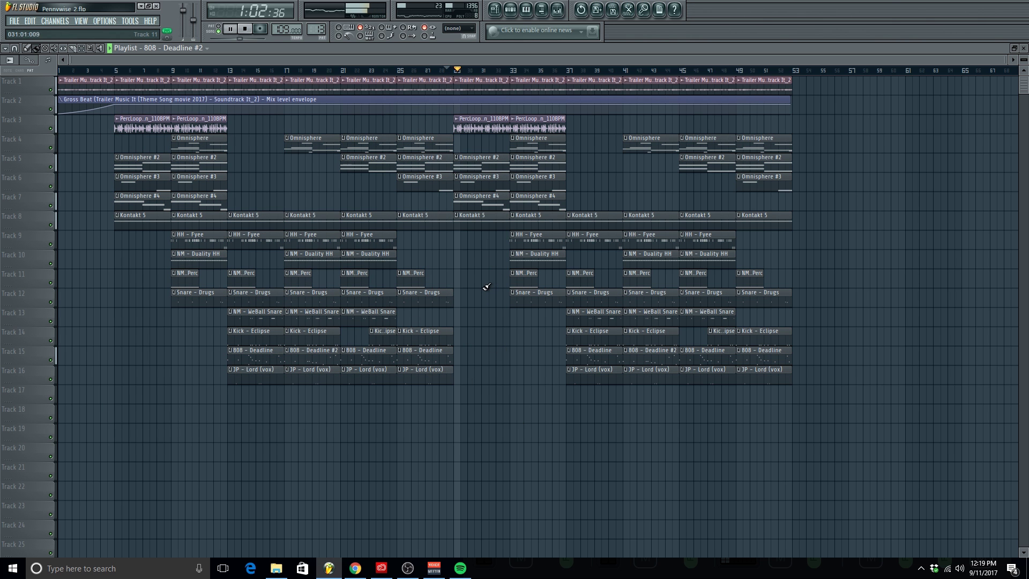
Check the cut group settings of the Omnisphere #4 channel, close the windows and resume playback
key(space)
key(F6)
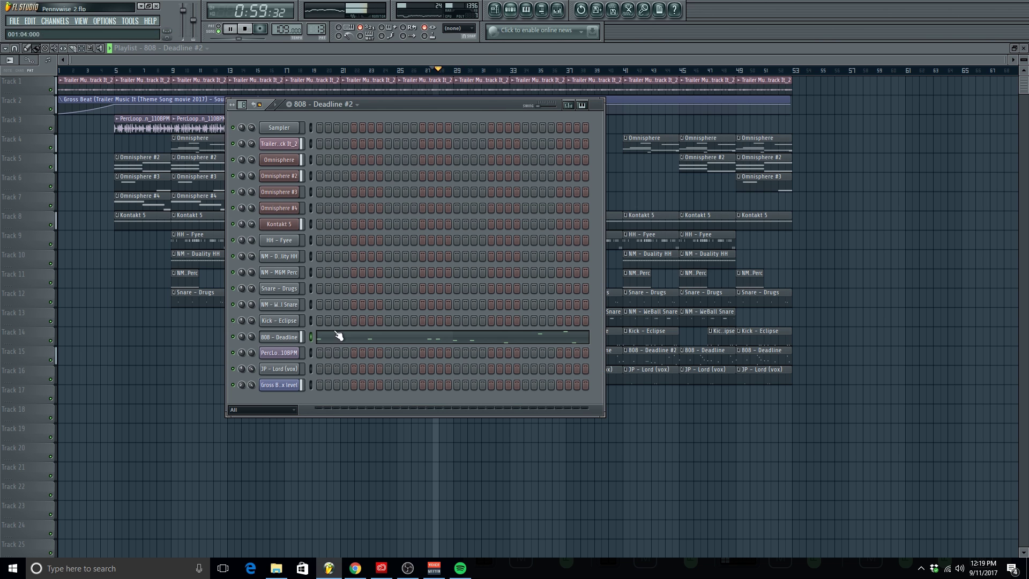
click(289, 337)
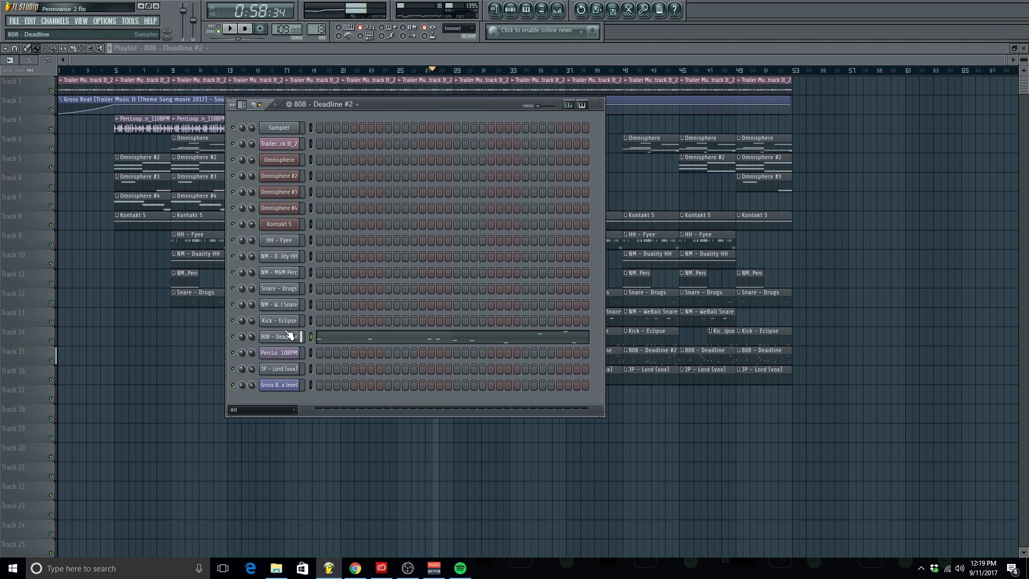
click(288, 210)
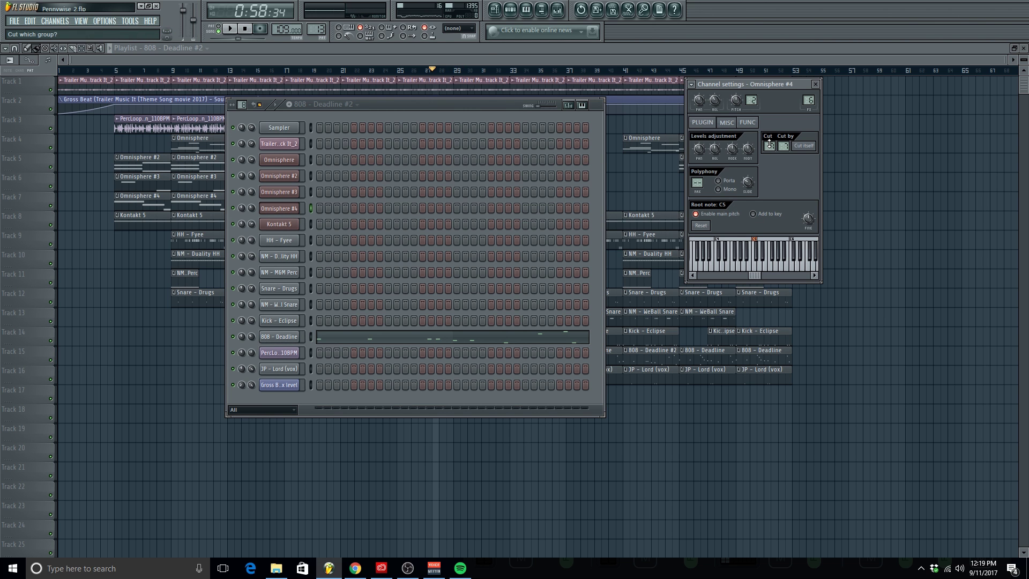
key(space)
key(F12)
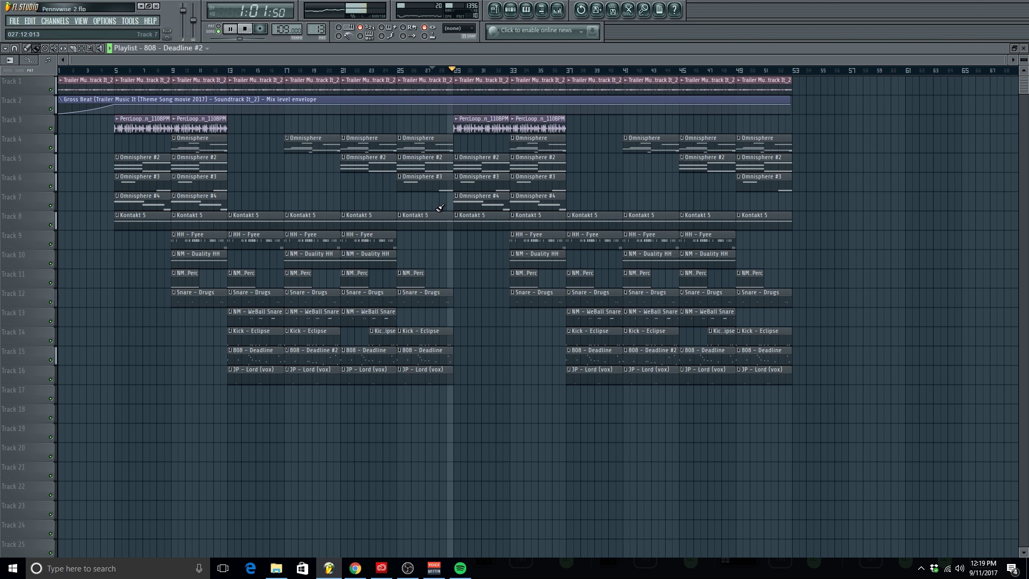
Open the Omnisphere #4 pattern at bar 29 in the piano roll and lower its first note an octave to E3 during playback
click(433, 70)
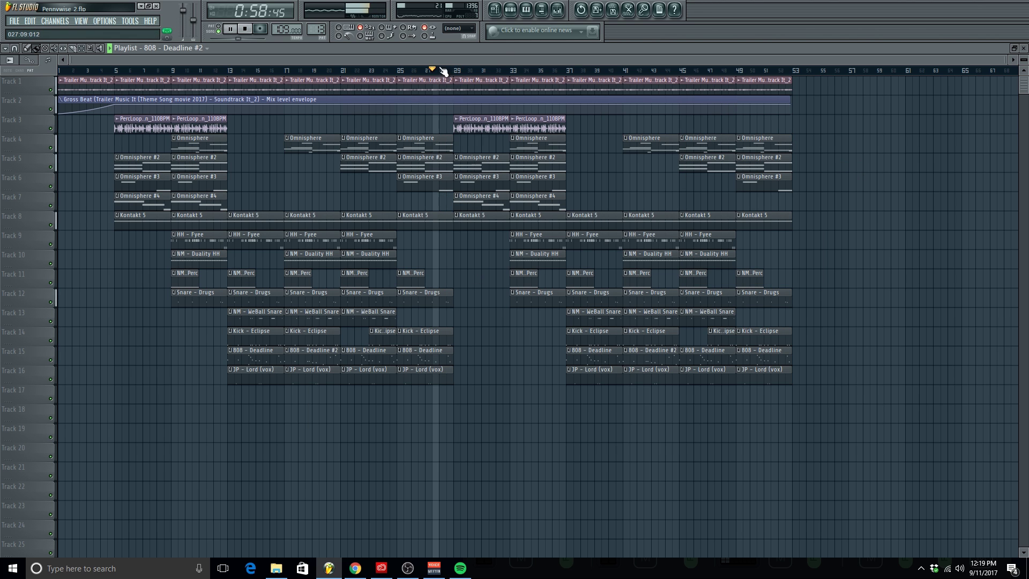
click(458, 197)
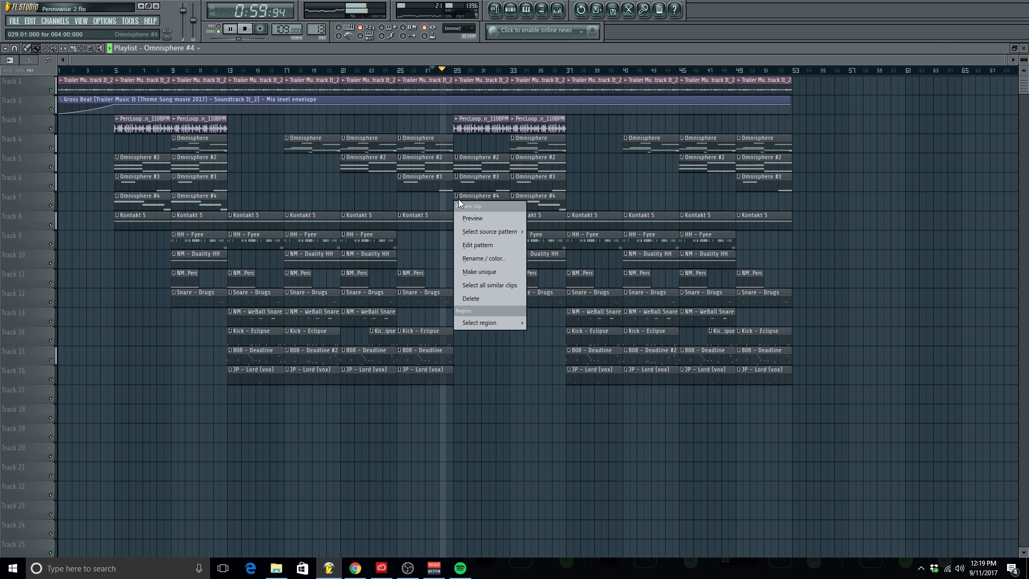
click(471, 245)
key(ctrl+Down)
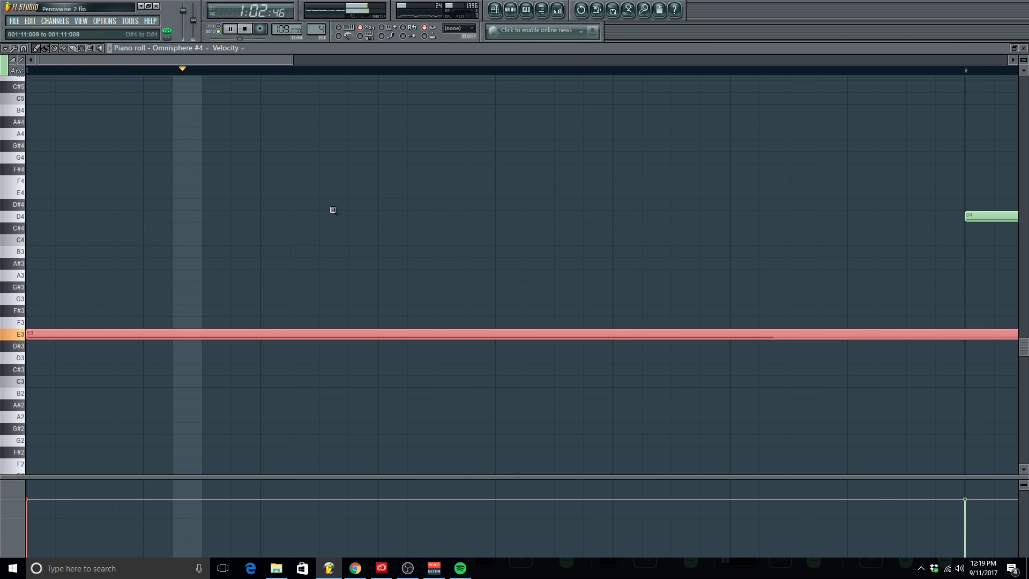
scroll(332, 198, down, 5)
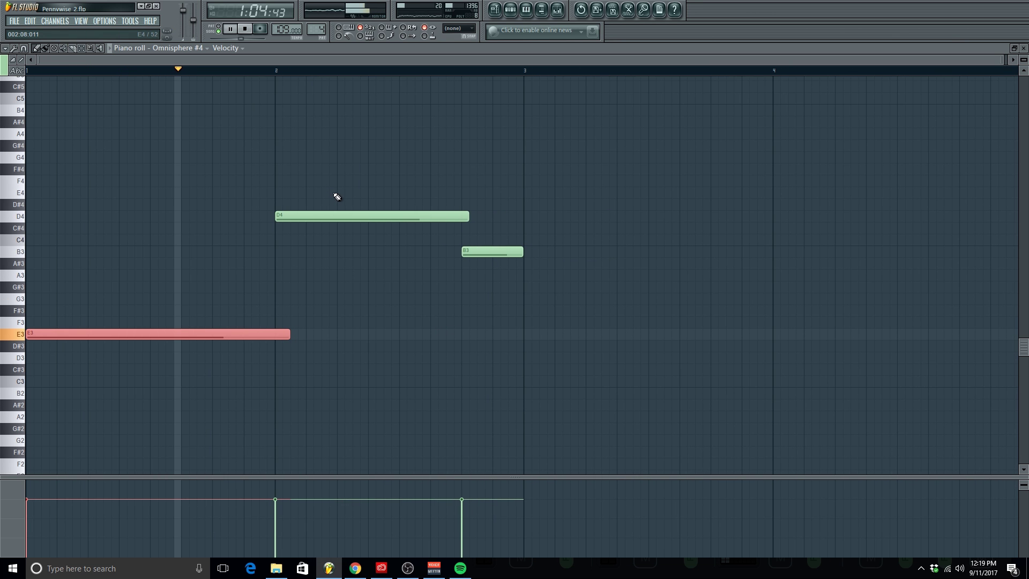
ctrl+click(352, 273)
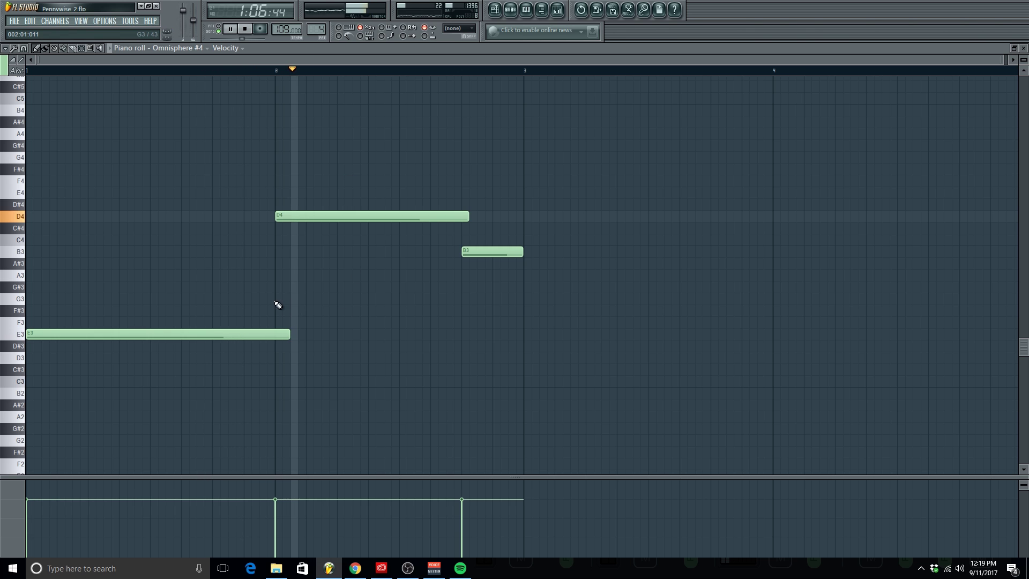
Raise the Omnisphere #4 notes an octave to E4, D5 and B4 during playback and return to the playlist
mouse_move(149, 336)
mouse_down()
mouse_move(141, 251)
mouse_move(90, 275)
mouse_move(71, 338)
mouse_up()
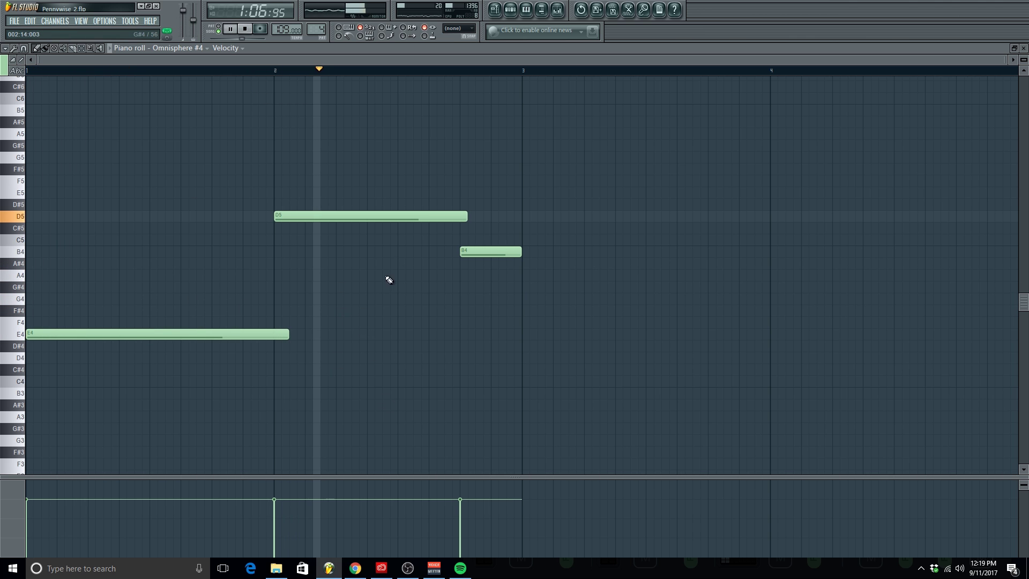
drag(565, 291, 405, 188)
ctrl+click(489, 336)
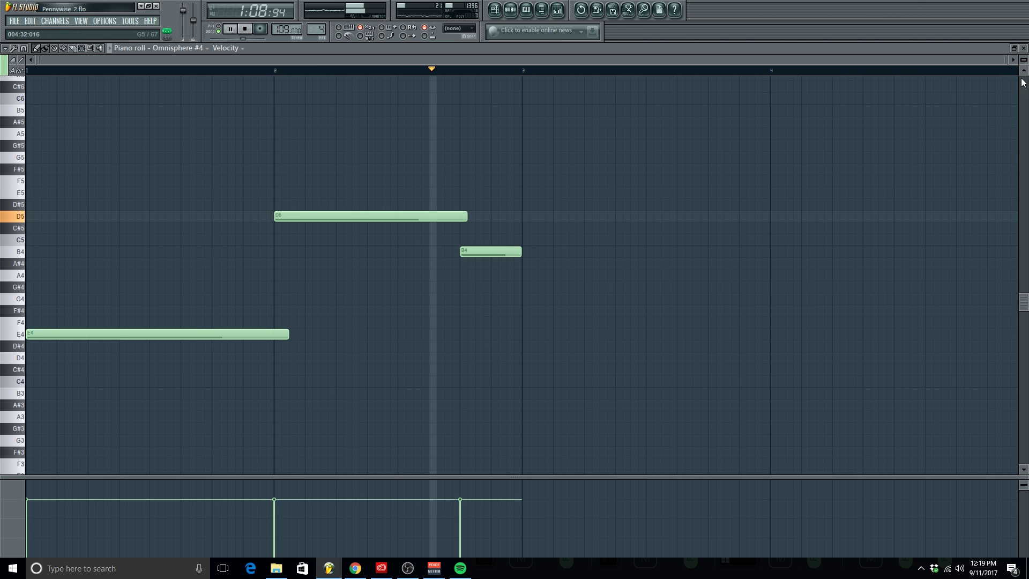
click(1024, 48)
right_click(927, 190)
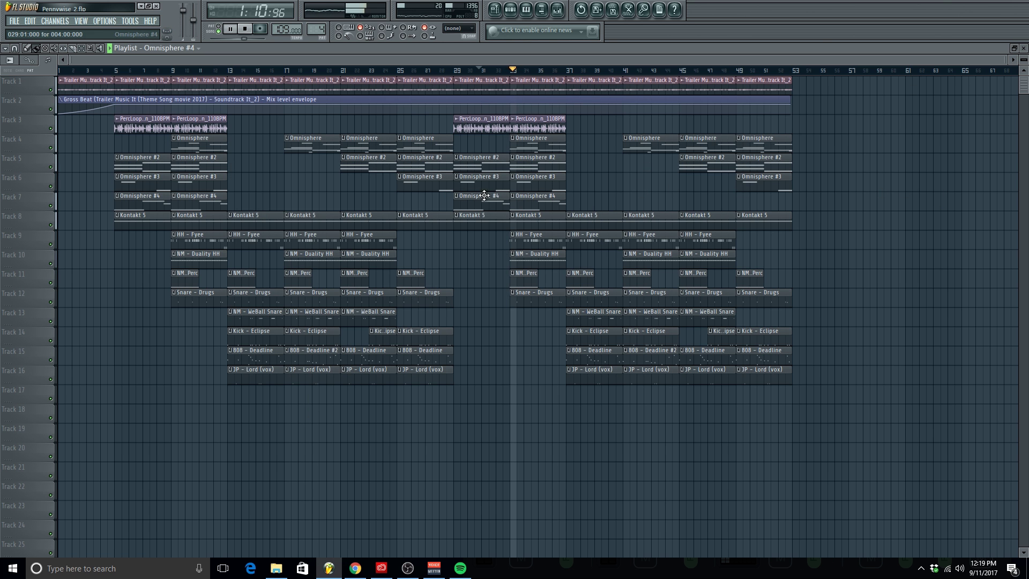
Stop playback, make the Omnisphere #4 clip at bar 33 unique and open its pattern in the piano roll
key(space)
click(513, 196)
click(533, 272)
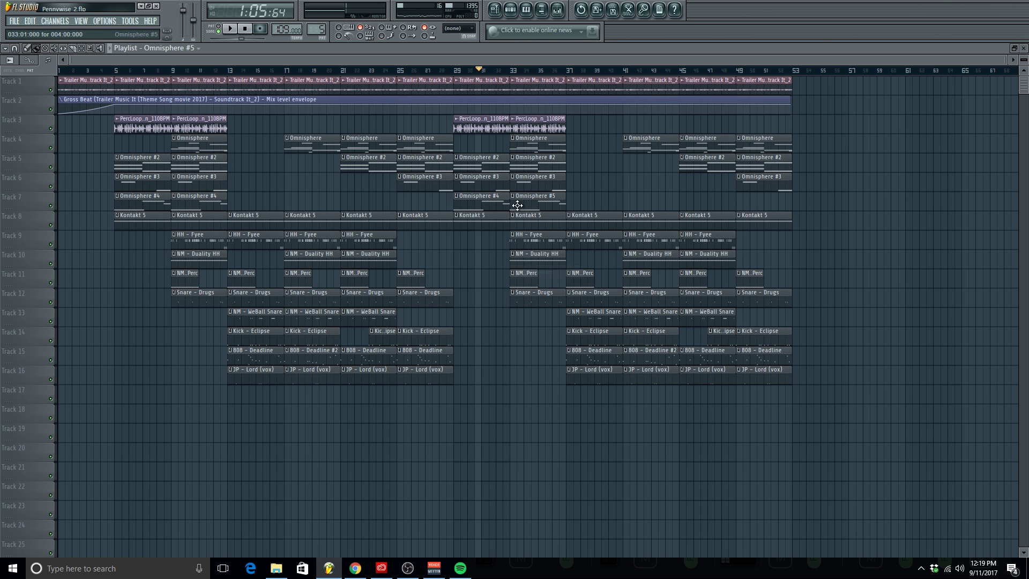
right_click(515, 199)
click(528, 245)
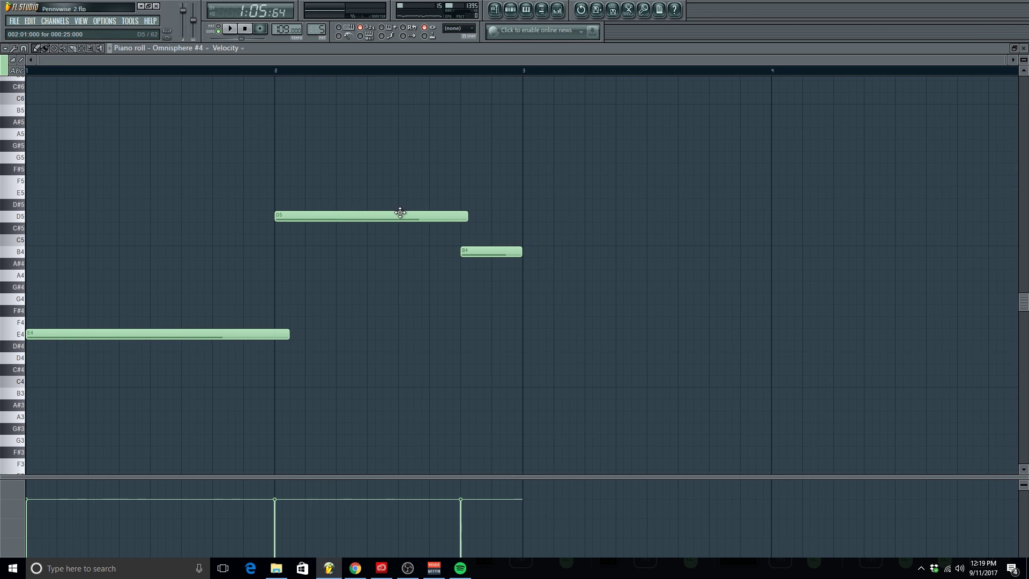
Raise the first note of the bar 33 pattern an octave during playback and place the same pattern at bar 9 on track 7
key(space)
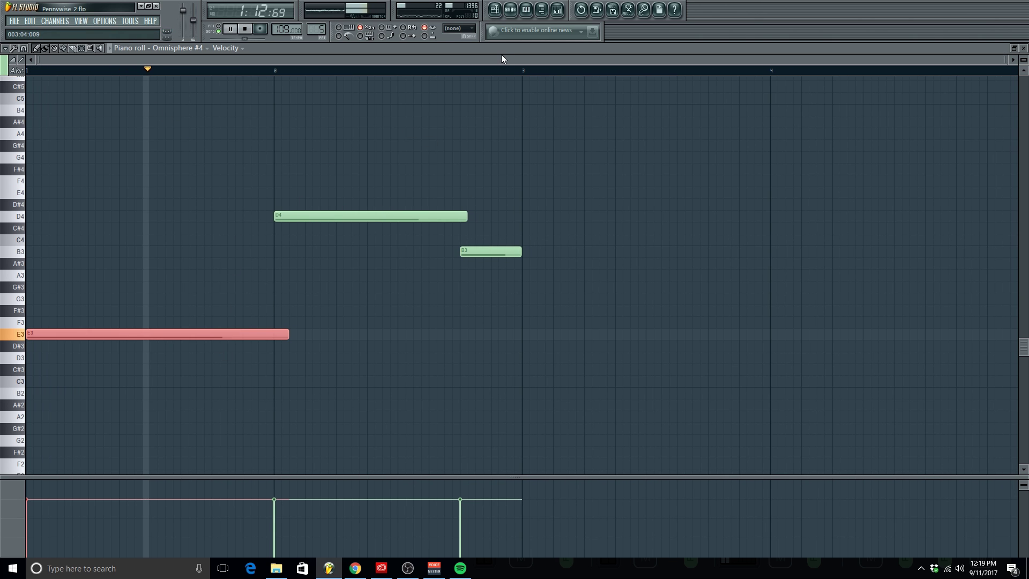
key(ctrl+Up)
click(495, 9)
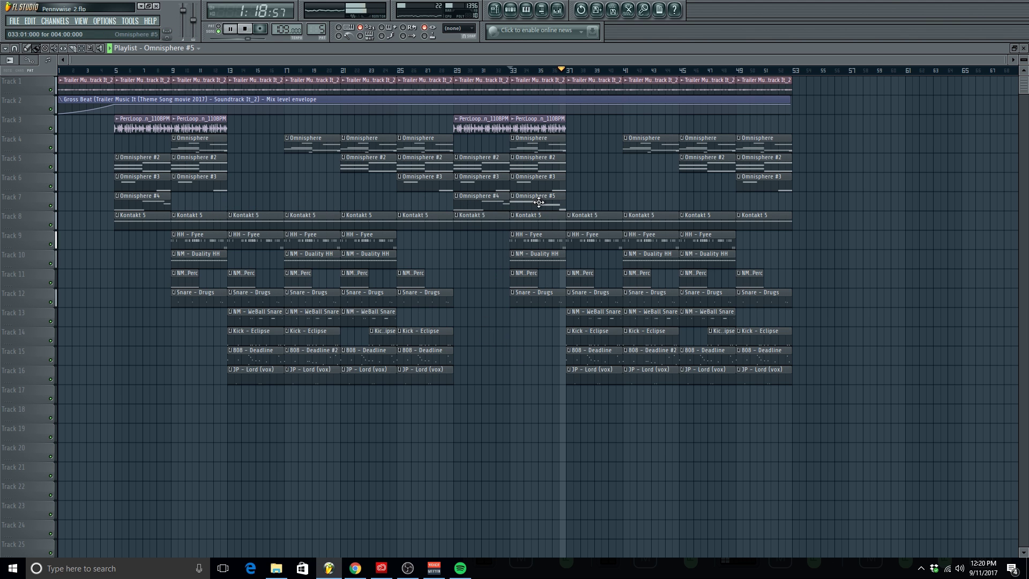
drag(326, 204, 203, 205)
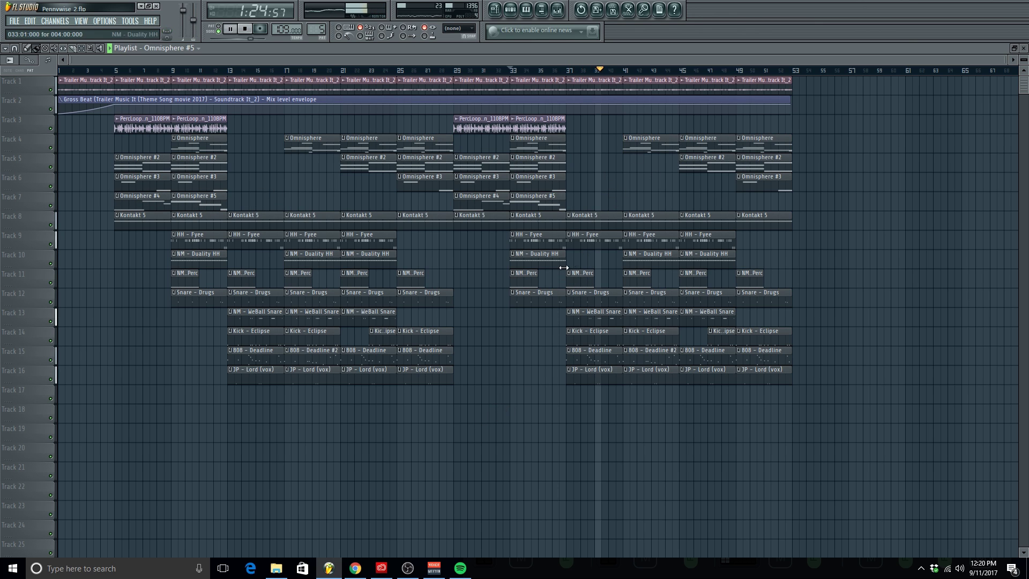
Try duplicating the NM - Duality HH clip from bar 33 to bar 37 on track 10 and delete the copy
click(550, 259)
key(ctrl+b)
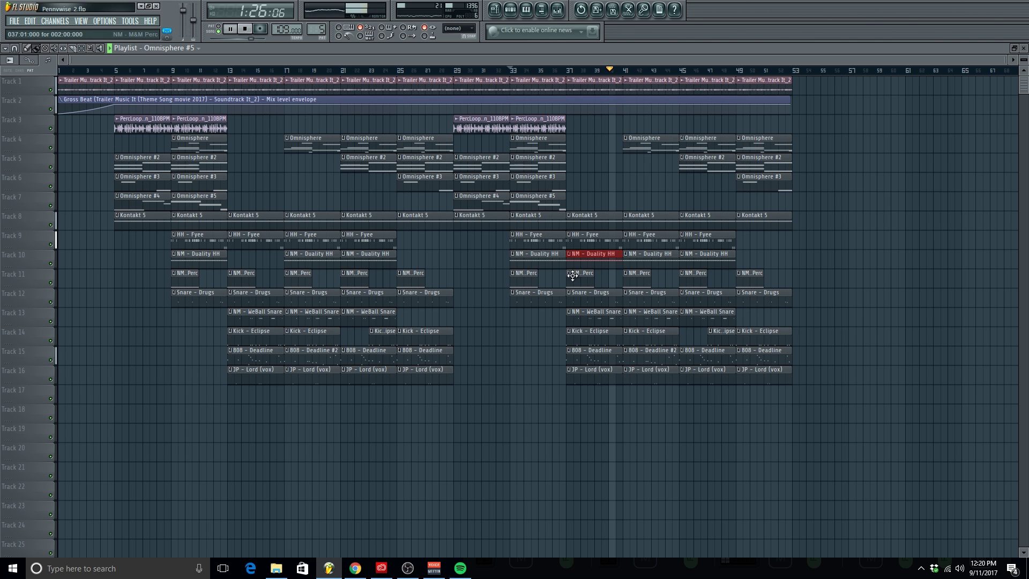
right_click(605, 263)
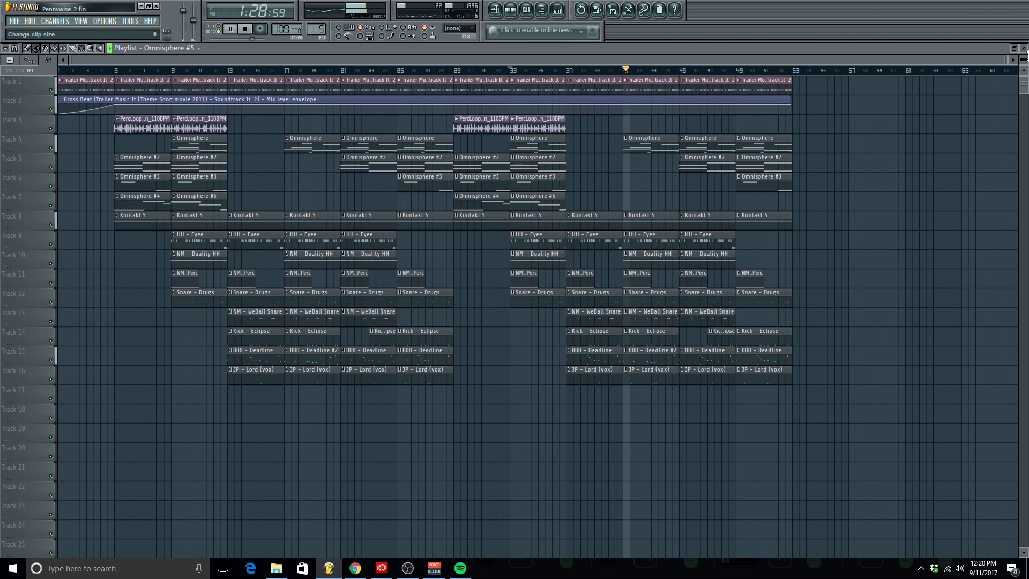
Shrink the playlist tracks to show the whole arrangement and check the mixer levels during playback
drag(1025, 59, 1024, 62)
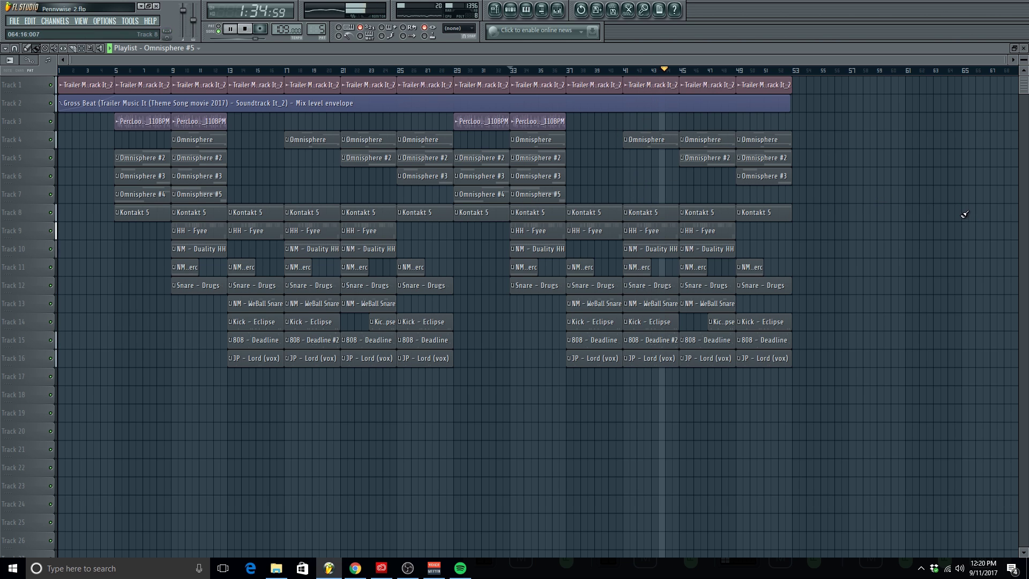
click(561, 14)
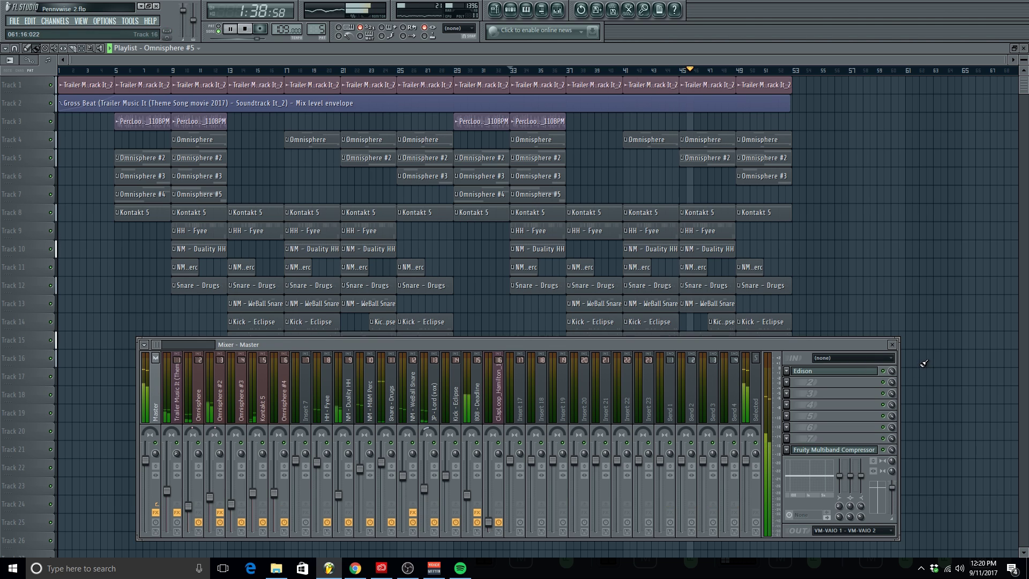
click(891, 344)
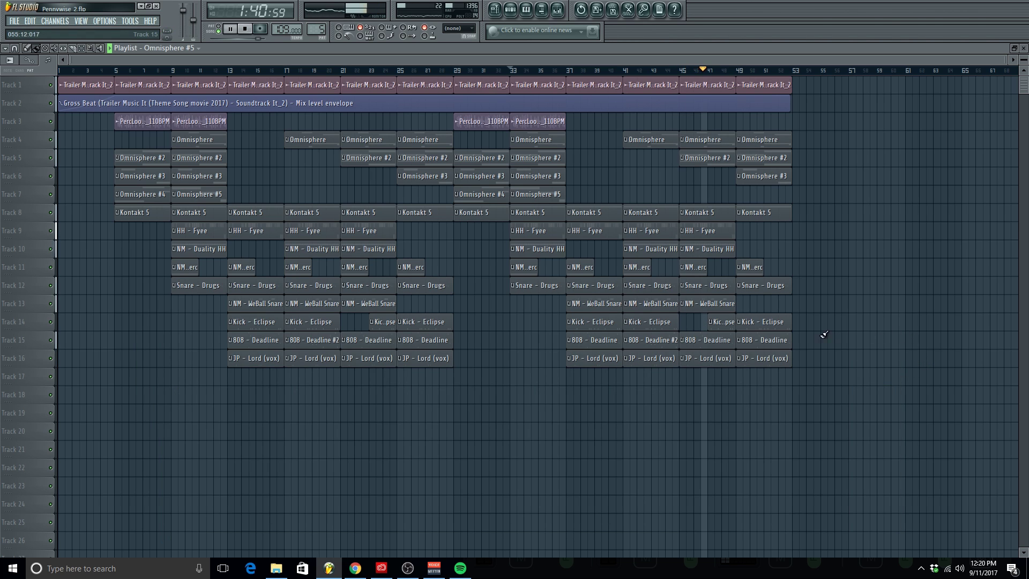
Replace the 808 - Deadline clips at bars 49 and 25 on track 15 with 808 - Deadline #2
right_click(746, 345)
drag(711, 343, 775, 347)
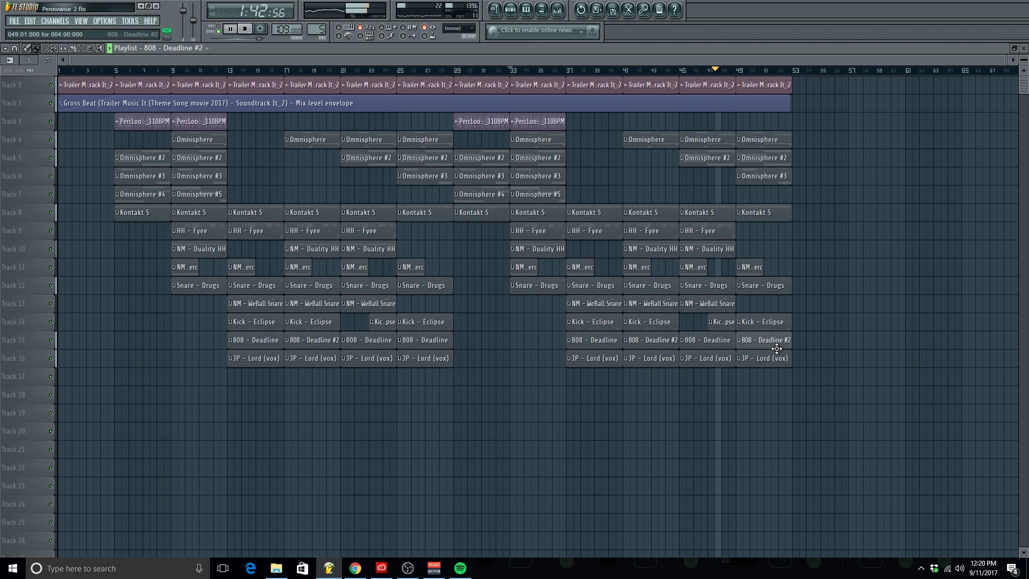
right_click(406, 340)
drag(320, 340, 432, 341)
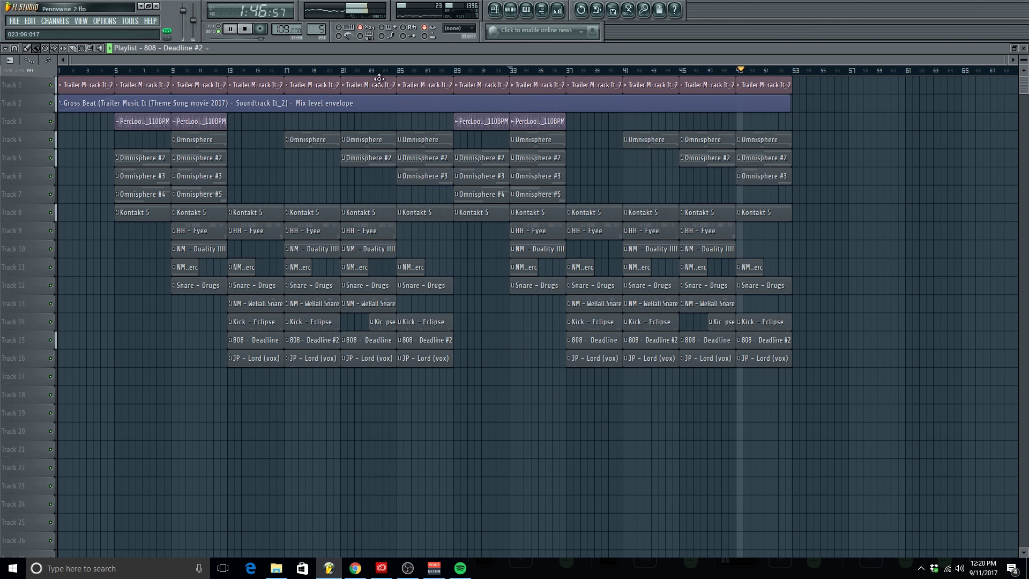
Copy the clips on tracks 3 to 12 from bars 29 to 36 into bars 53 to 60 and duplicate the last track 1 clip twice
drag(460, 383, 542, 127)
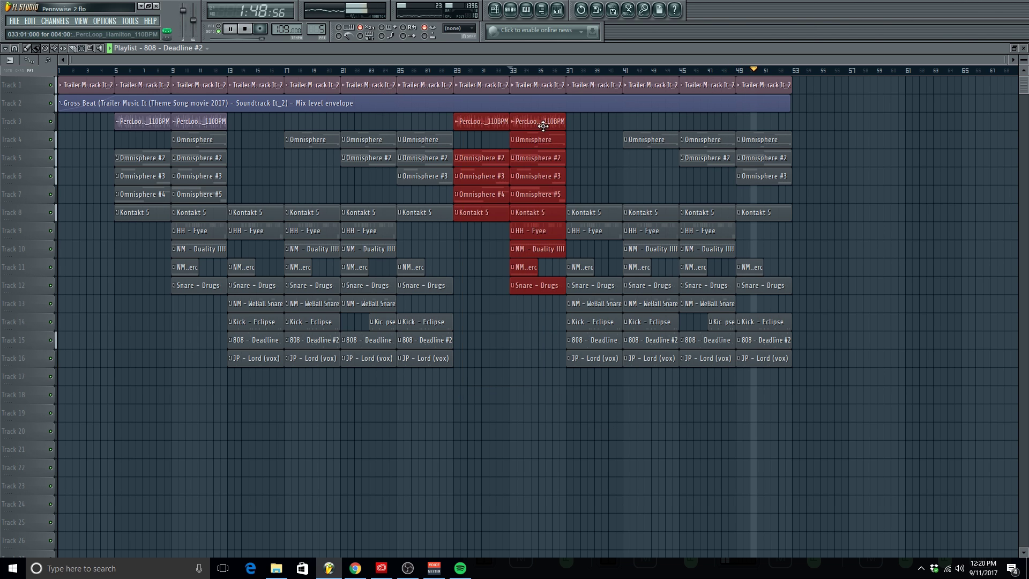
drag(479, 124, 818, 132)
ctrl+click(787, 88)
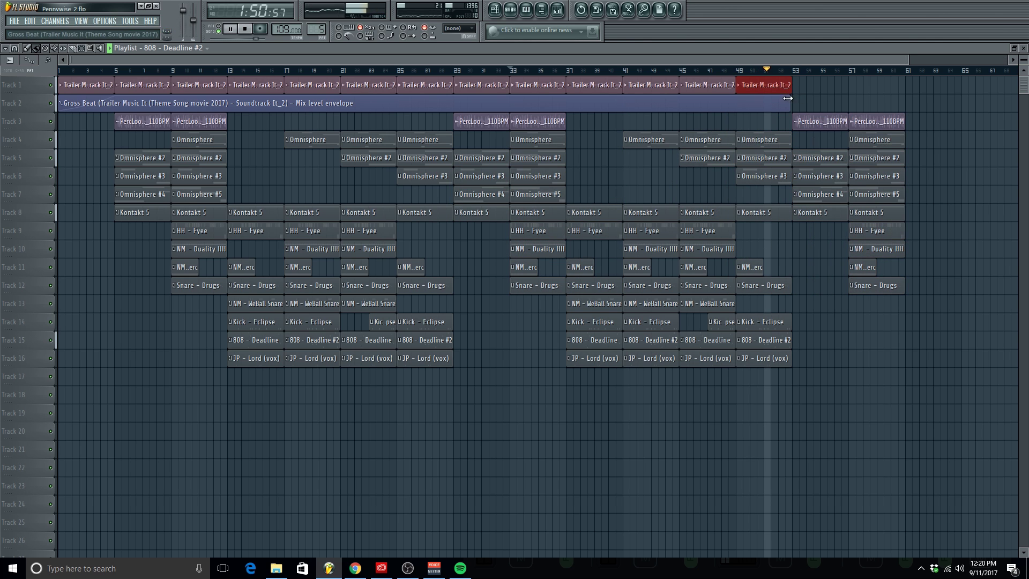
key(ctrl+b)
key(ctrl+b)
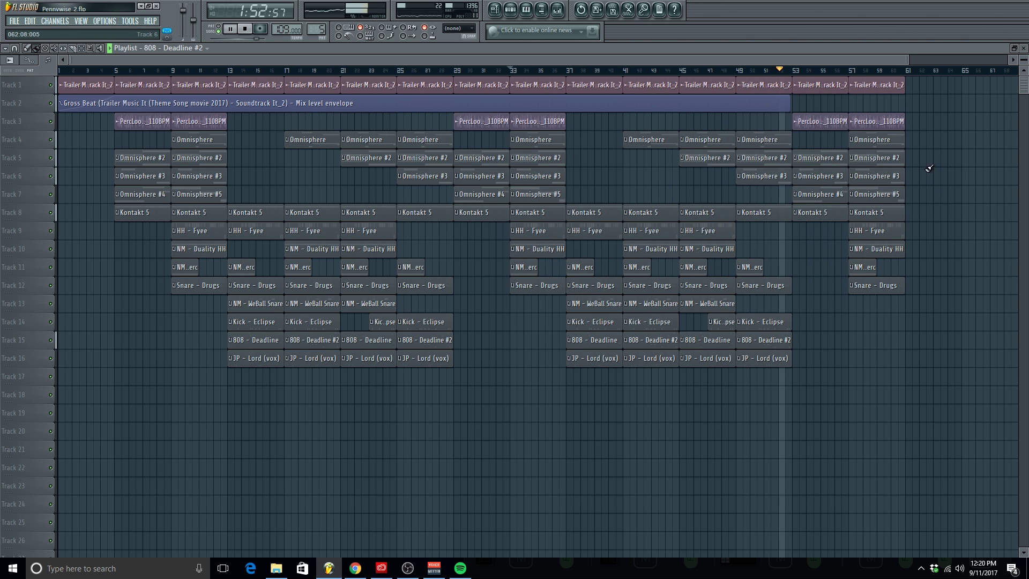
Lengthen the Gross Beat mix level envelope on track 2 beyond bar 57 and drop its level to minimum at bar 53
drag(1025, 57, 1025, 64)
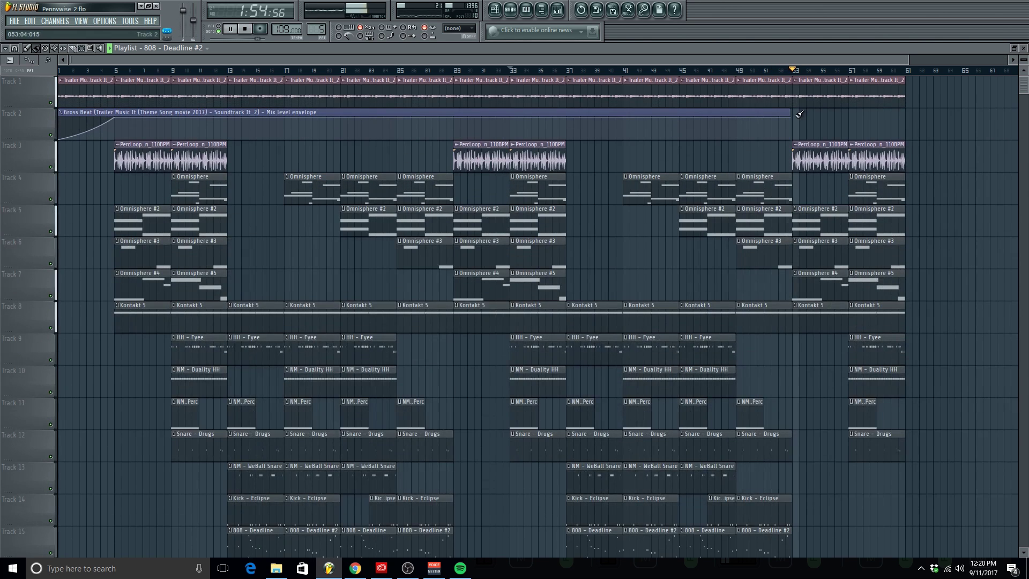
drag(791, 113, 863, 114)
key(space)
key(space)
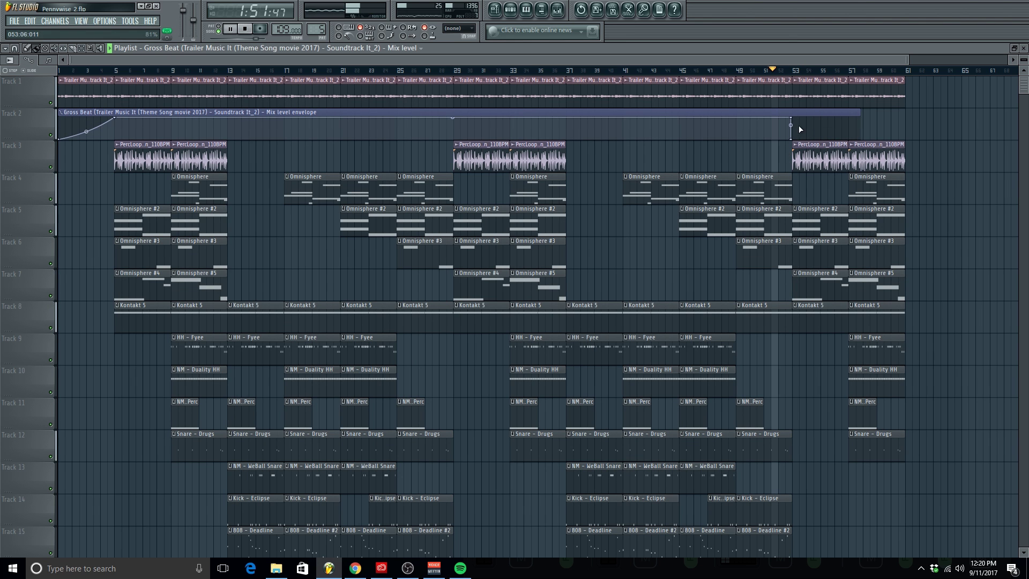
scroll(792, 131, up, 5)
drag(775, 139, 779, 144)
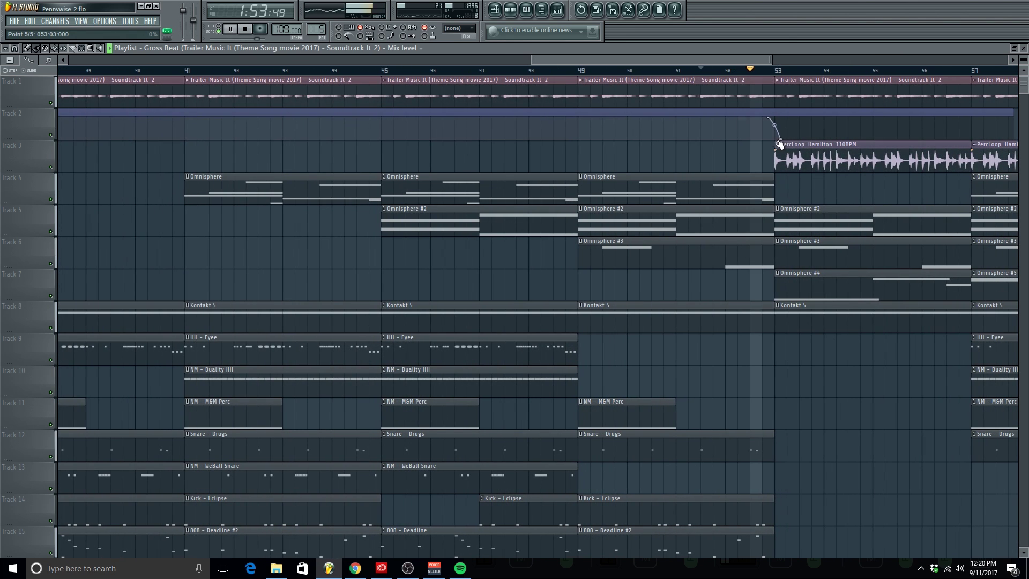
scroll(782, 138, up, 3)
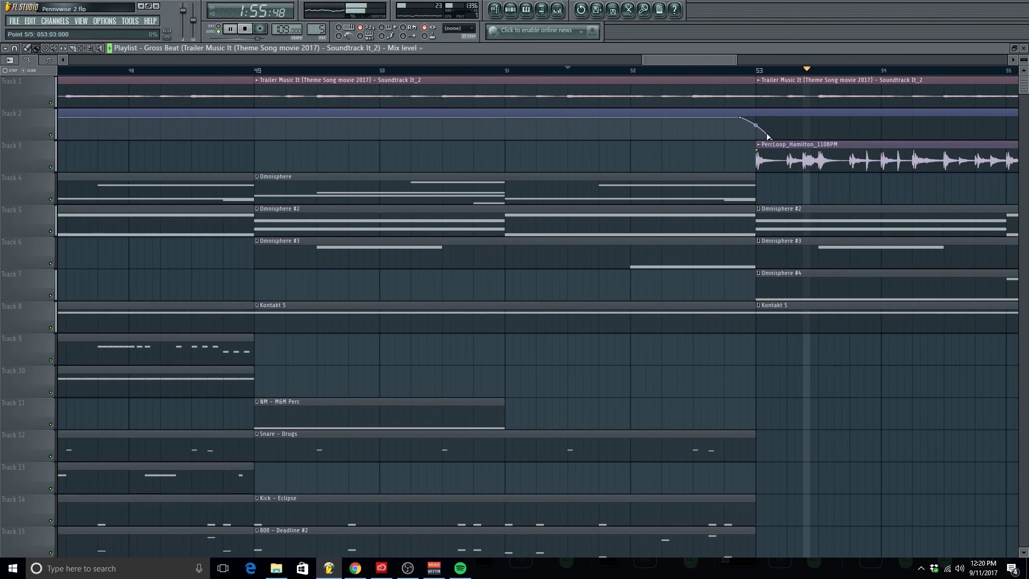
drag(744, 119, 761, 152)
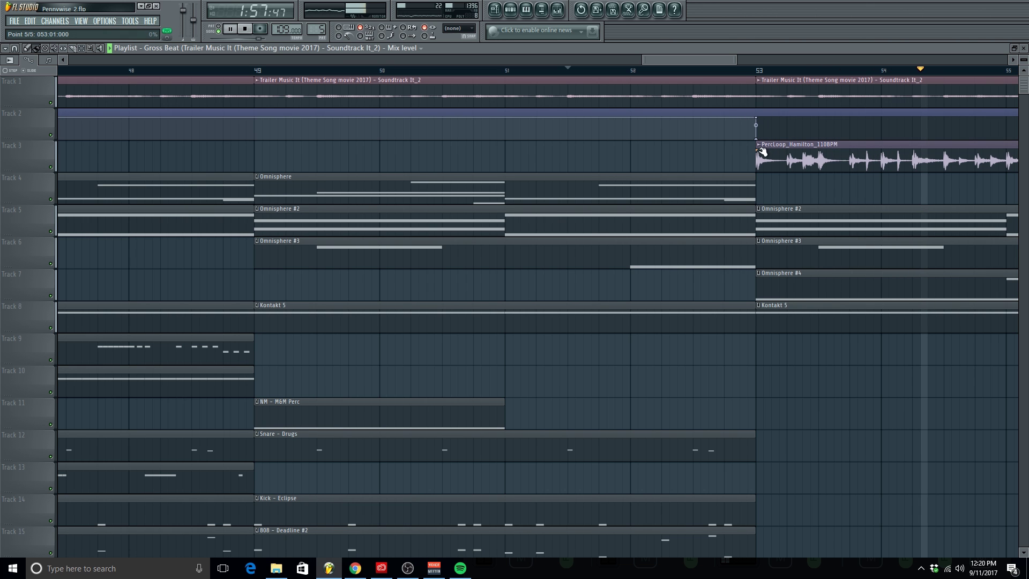
scroll(716, 159, down, 6)
key(space)
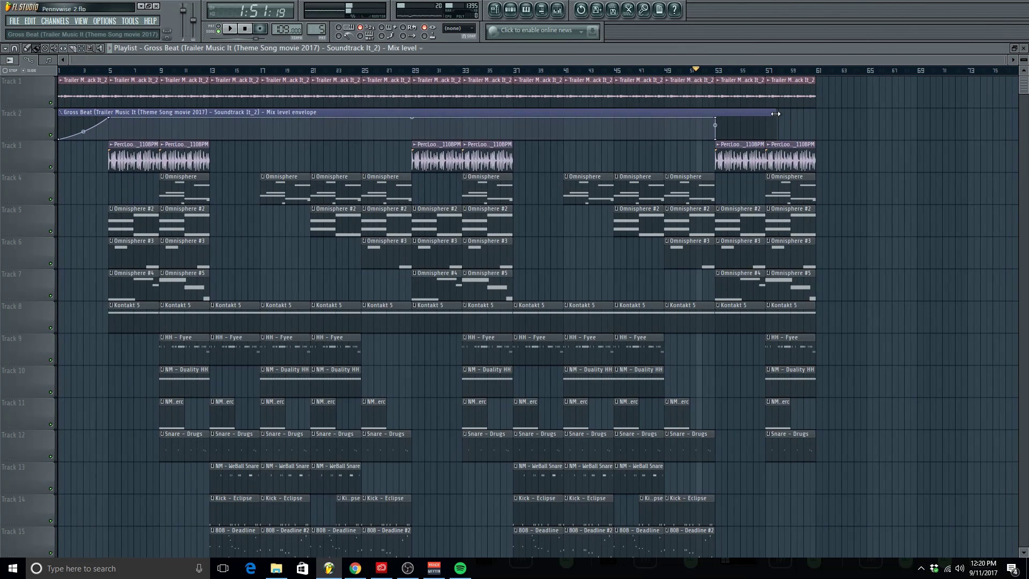
Extend the mix level envelope to about bar 64, drop it to minimum from bars 5 to 13 and at bar 29, and stop playback
drag(776, 114, 829, 129)
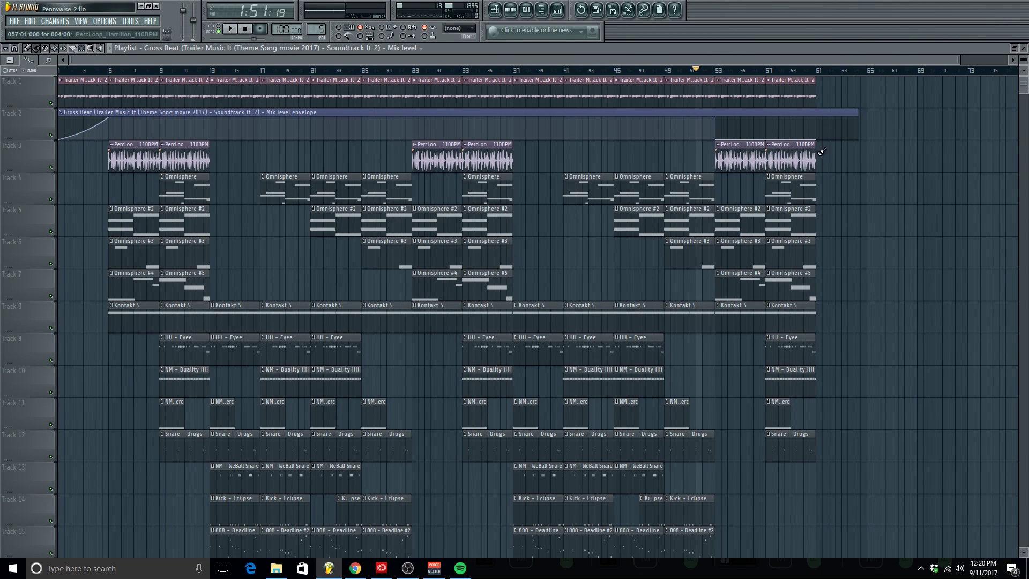
right_click(411, 131)
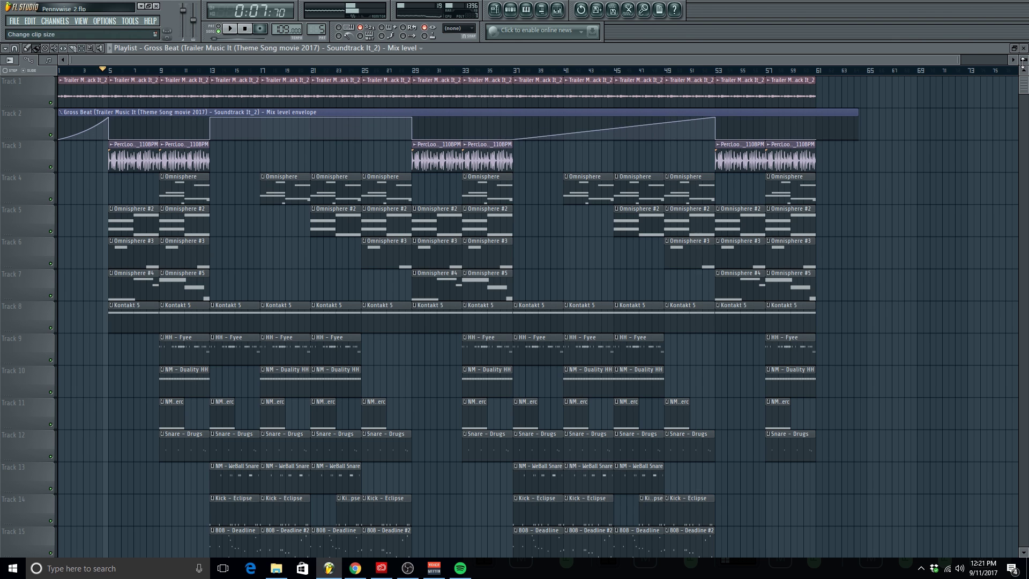
scroll(242, 133, down, 3)
drag(227, 59, 239, 58)
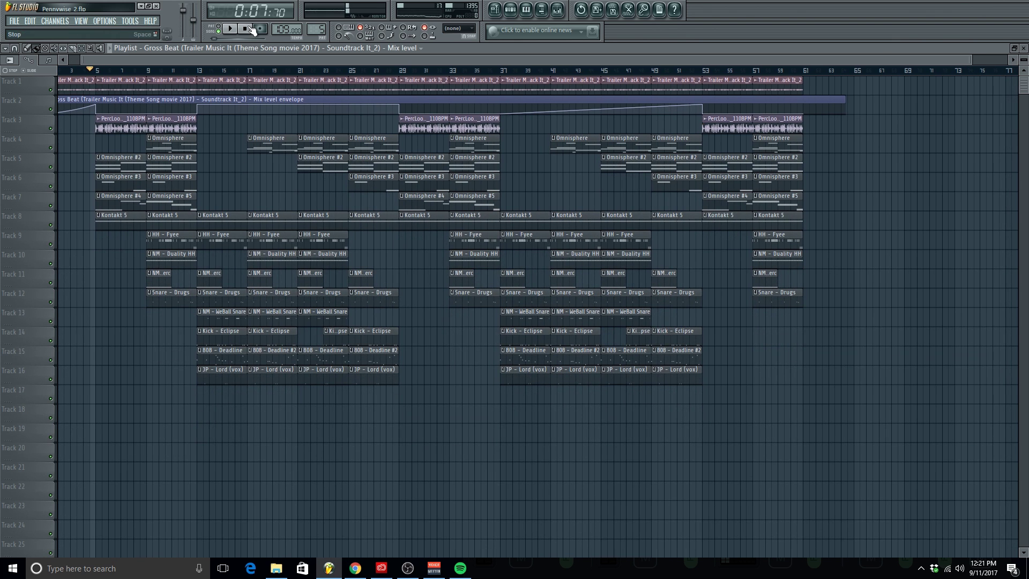
click(248, 28)
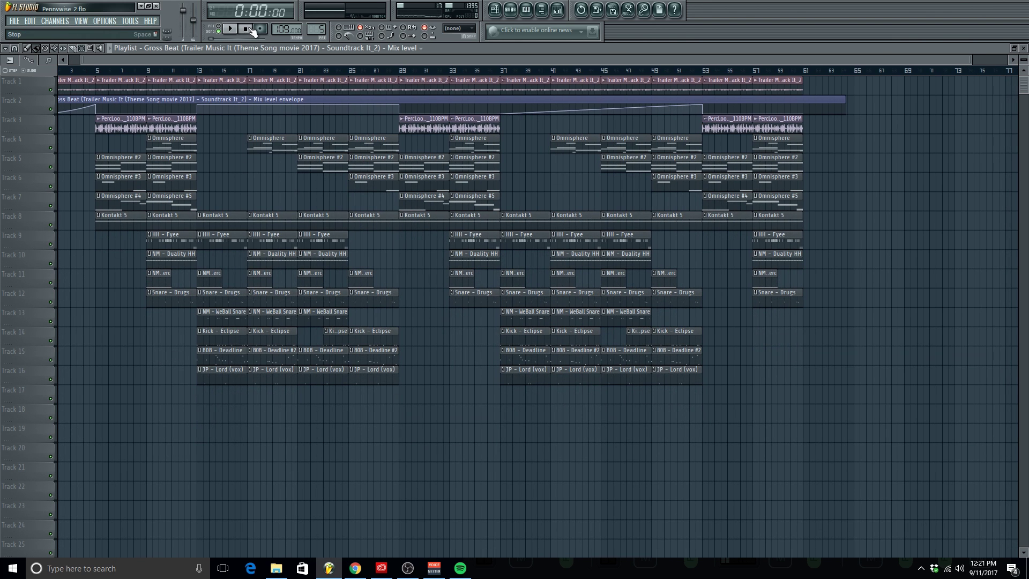
Add a point at bar 37 so the mix level envelope jumps straight from minimum to maximum there
ctrl+right_click(248, 130)
scroll(249, 131, down, 1)
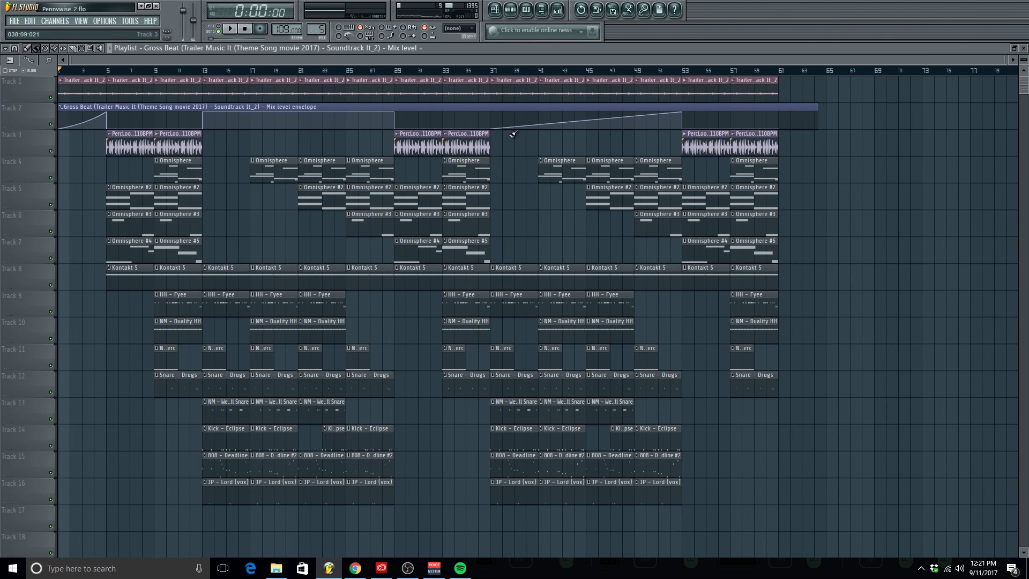
right_click(490, 114)
mouse_move(492, 121)
mouse_down()
mouse_move(497, 96)
mouse_move(494, 141)
mouse_up()
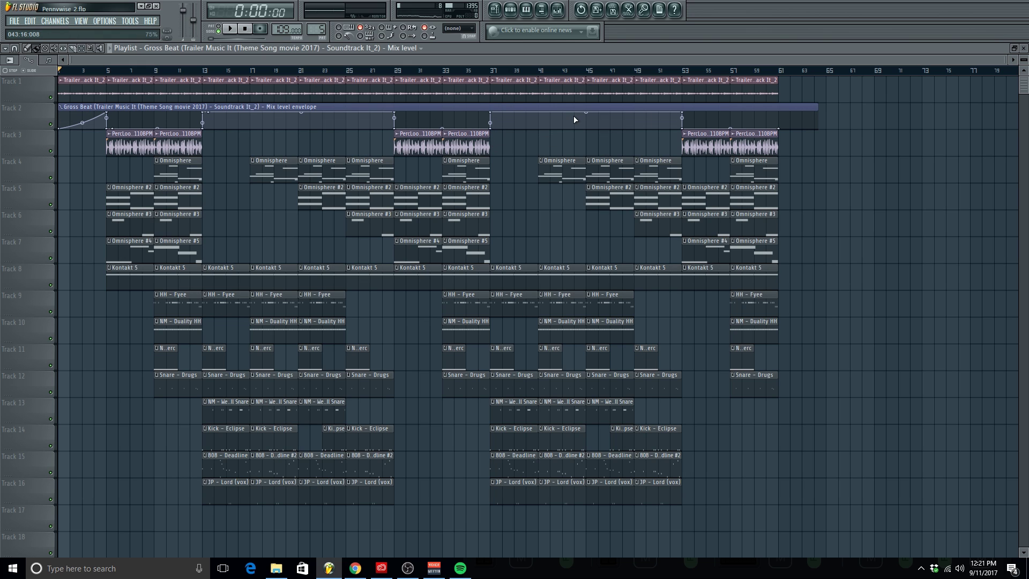